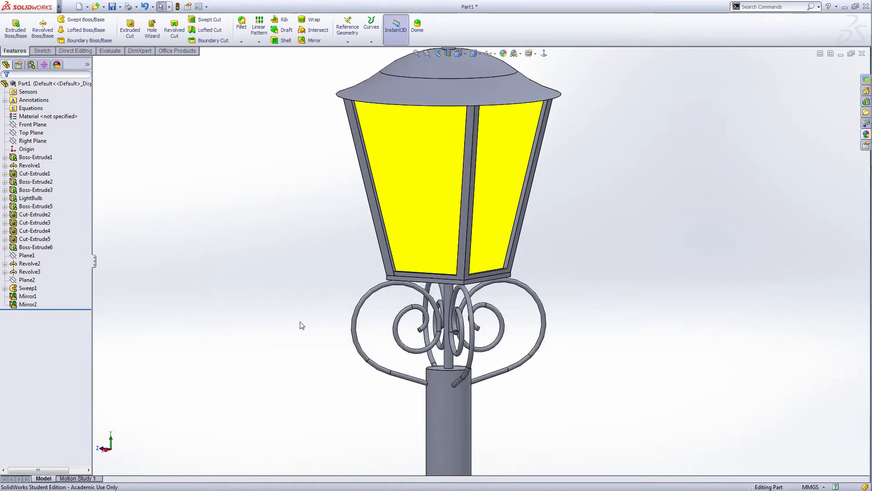
# Roll the model back to just after Sweep1 and add a 0.3 mm dome to the inner end face of the scroll.
pyautogui.moveTo(300, 321); pyautogui.dragTo(311, 326, button='middle')
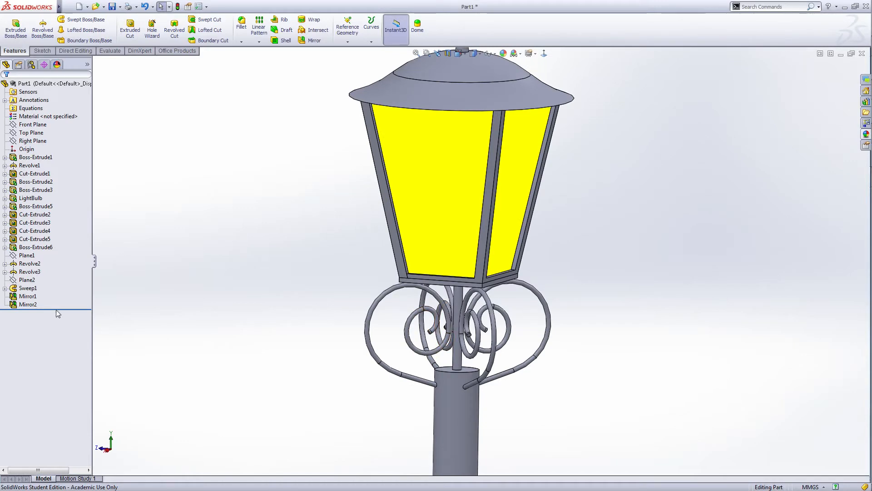
pyautogui.moveTo(57, 309); pyautogui.dragTo(61, 294)
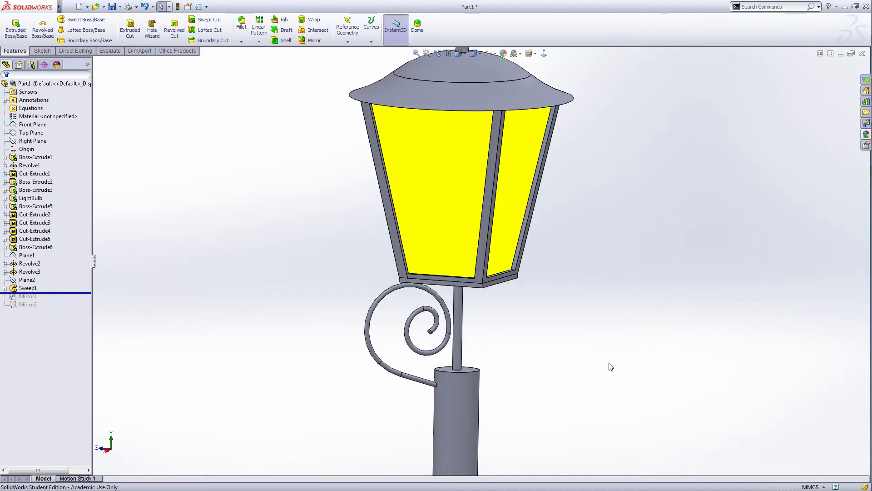
pyautogui.scroll(-3, 431, 346)
pyautogui.moveTo(330, 409); pyautogui.dragTo(341, 406, button='middle')
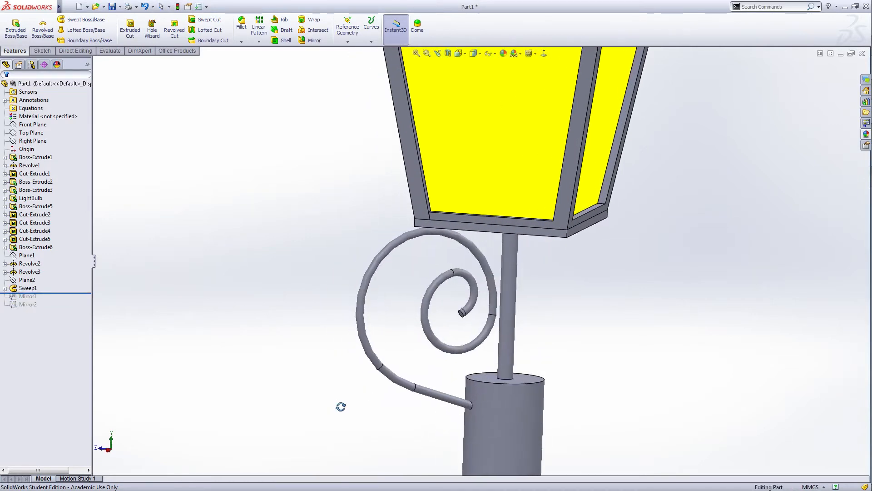
pyautogui.scroll(-5, 465, 294)
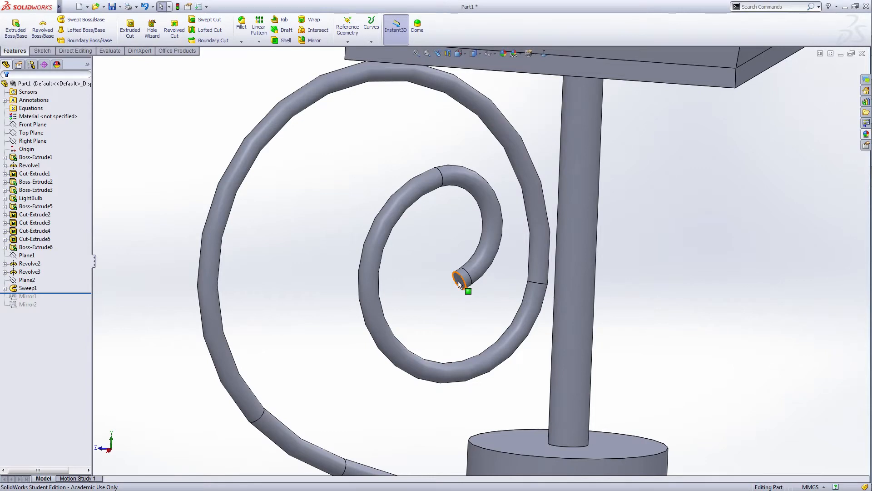
pyautogui.click(418, 28)
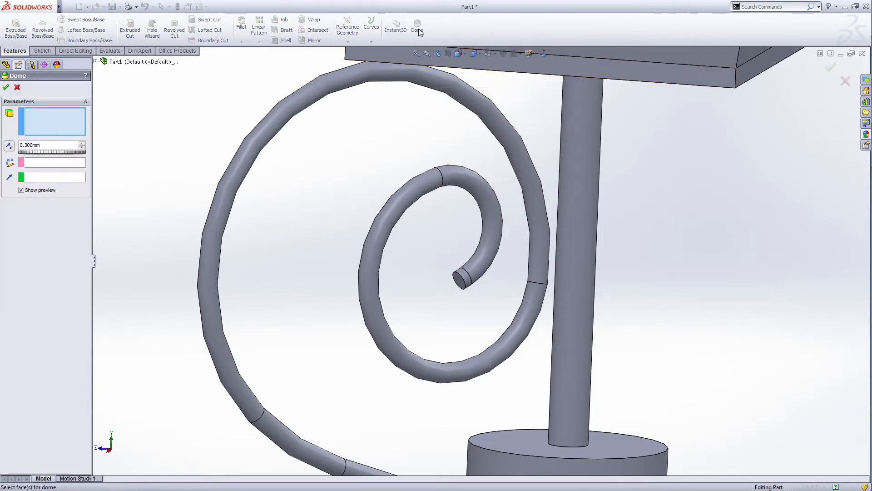
pyautogui.click(460, 283)
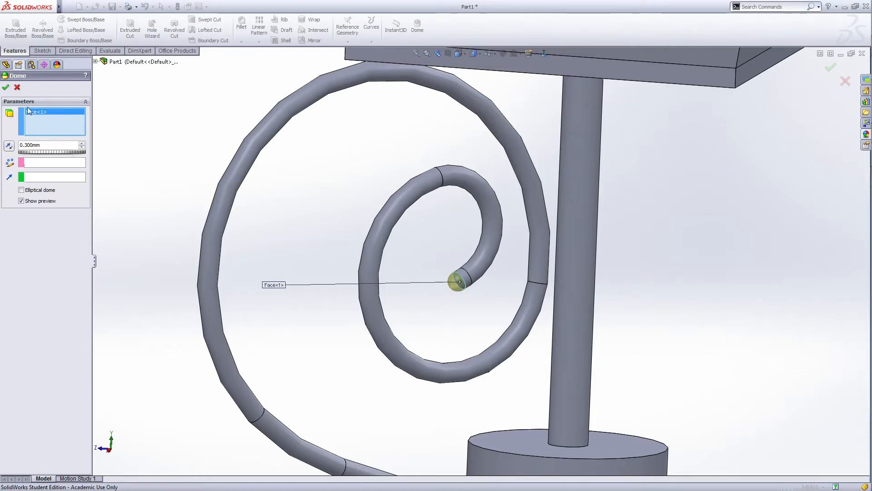
pyautogui.click(6, 88)
pyautogui.scroll(-3, 410, 290)
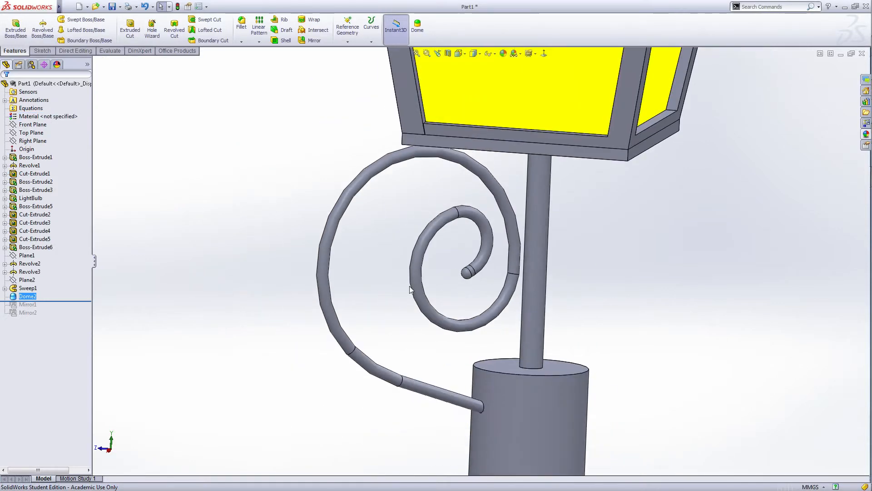
# Restore Mirror1, add the dome to its mirrored features, and roll the model forward past Mirror2.
pyautogui.moveTo(76, 301); pyautogui.dragTo(33, 309)
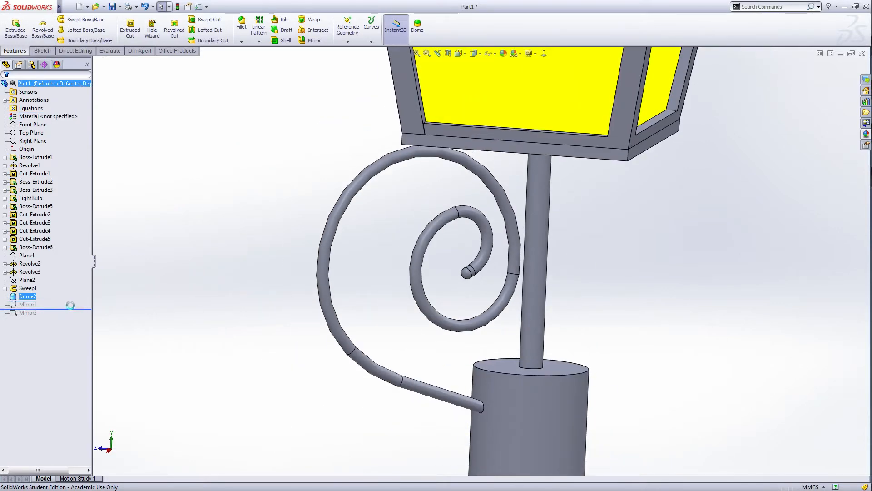
pyautogui.click(33, 307)
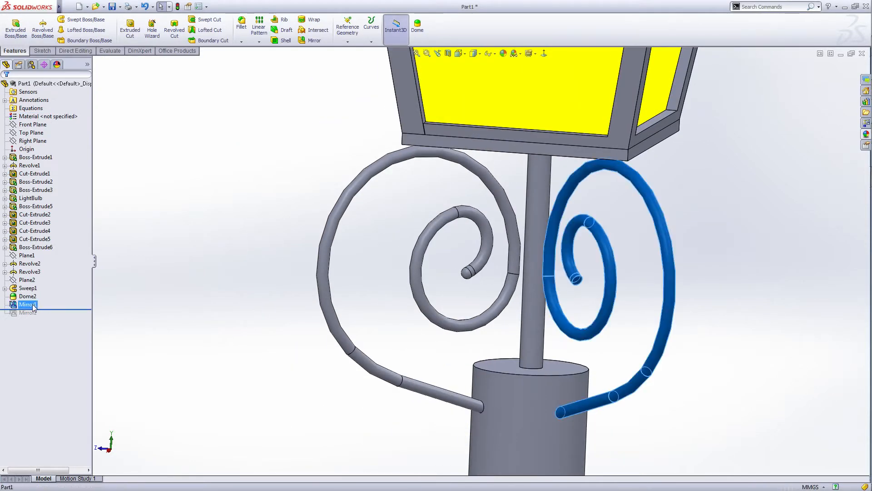
pyautogui.click(40, 279)
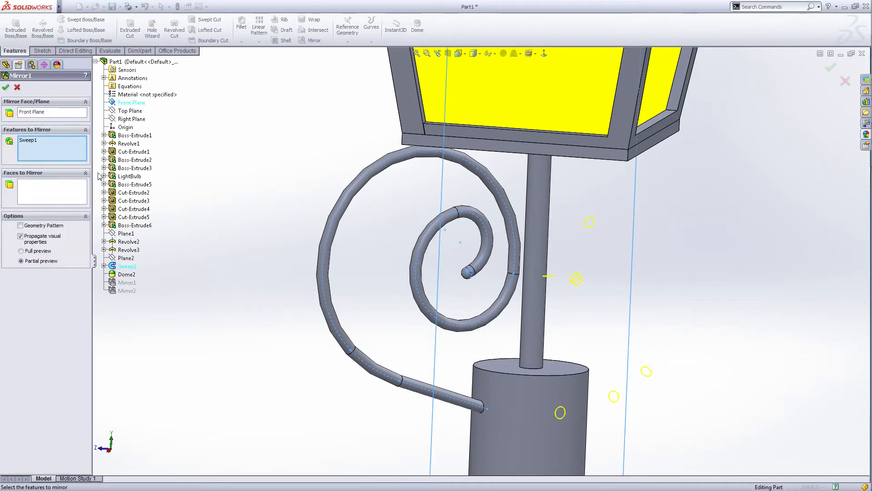
pyautogui.click(126, 274)
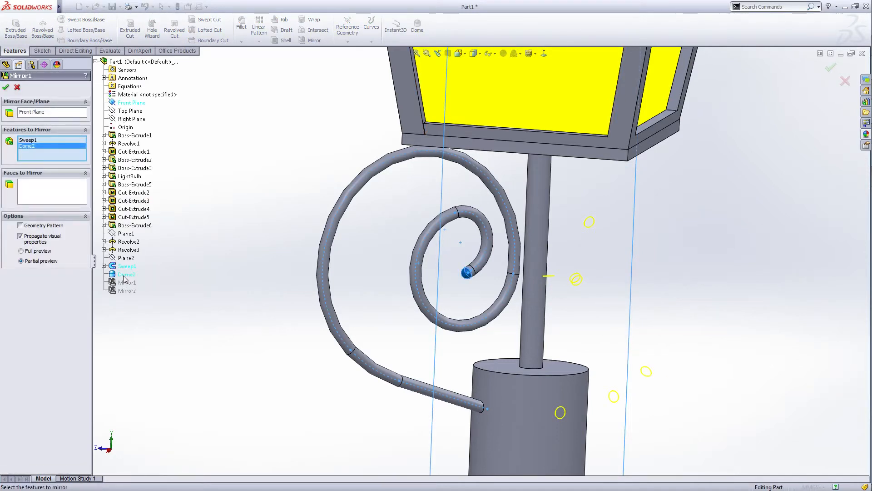
pyautogui.click(6, 88)
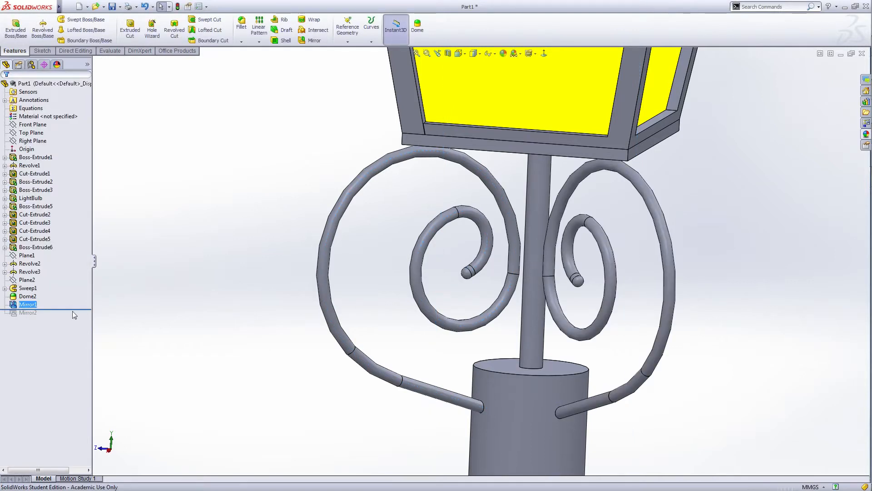
pyautogui.moveTo(66, 309); pyautogui.dragTo(66, 317)
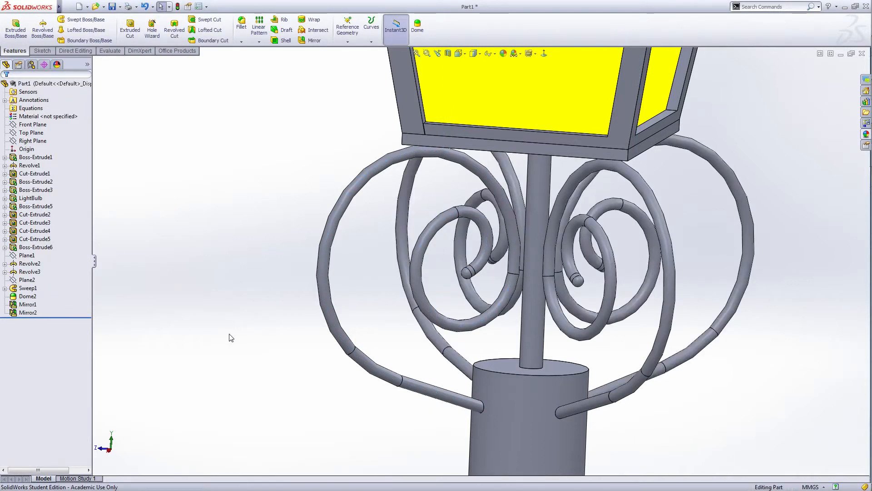
# Start a new sketch on Plane1 for a second scroll at the upper end of the post.
pyautogui.scroll(3, 720, 411)
pyautogui.moveTo(716, 440); pyautogui.dragTo(678, 430, button='middle')
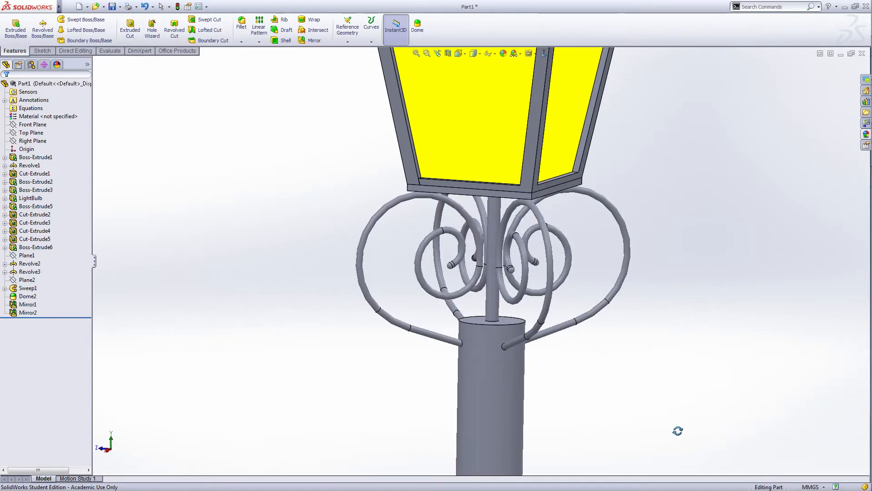
pyautogui.scroll(5, 542, 345)
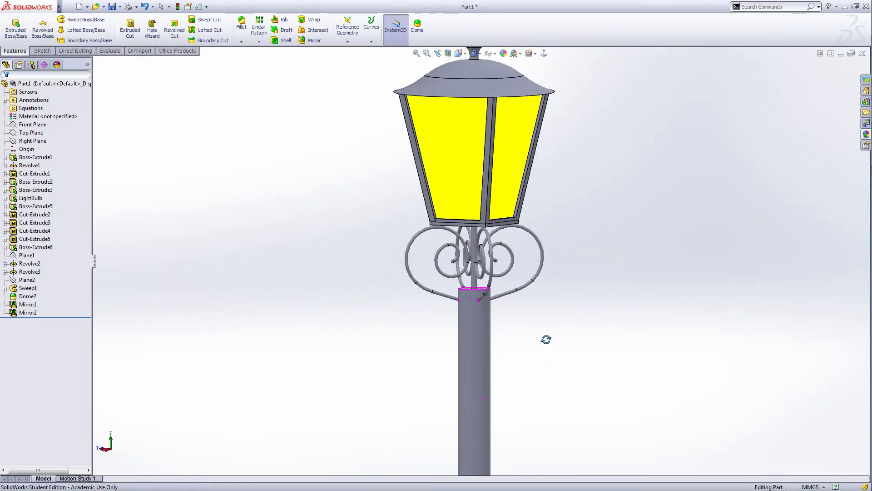
pyautogui.scroll(-2, 496, 319)
pyautogui.scroll(1, 496, 319)
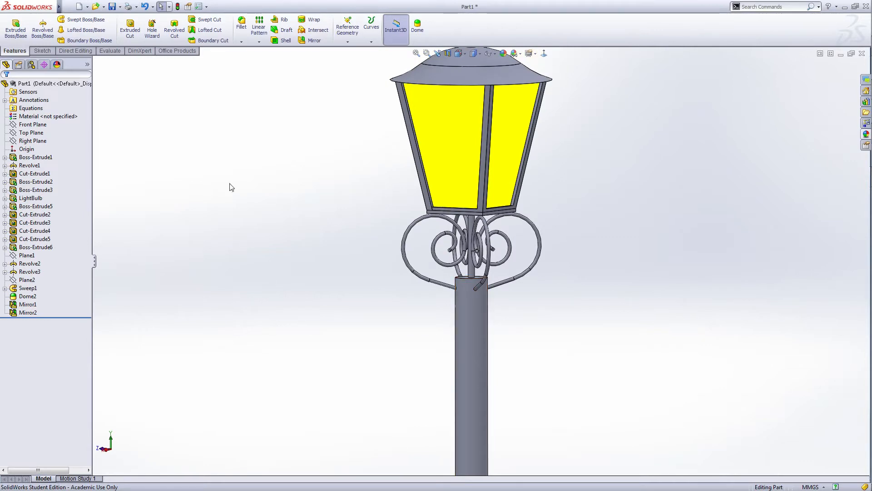
pyautogui.click(26, 256)
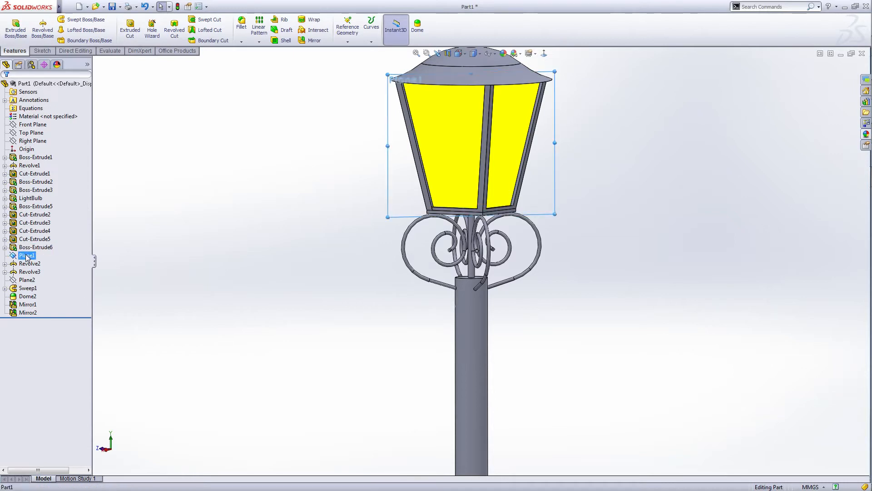
pyautogui.click(31, 240)
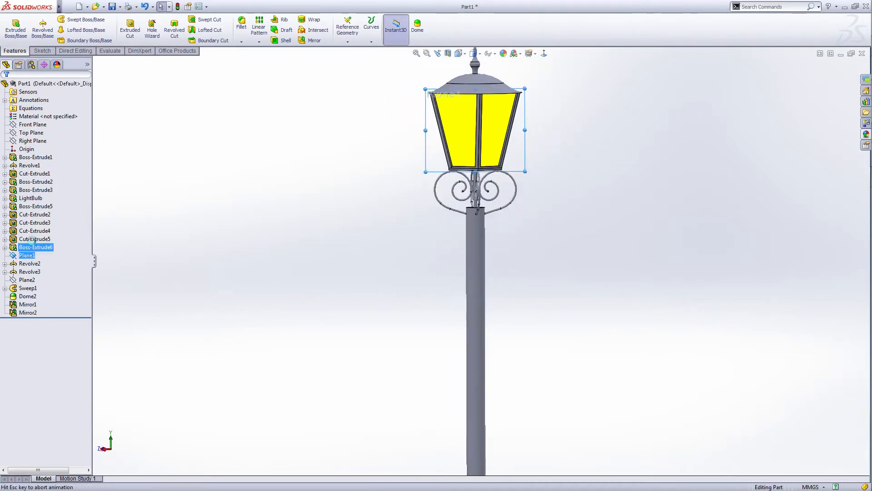
pyautogui.scroll(-6, 489, 159)
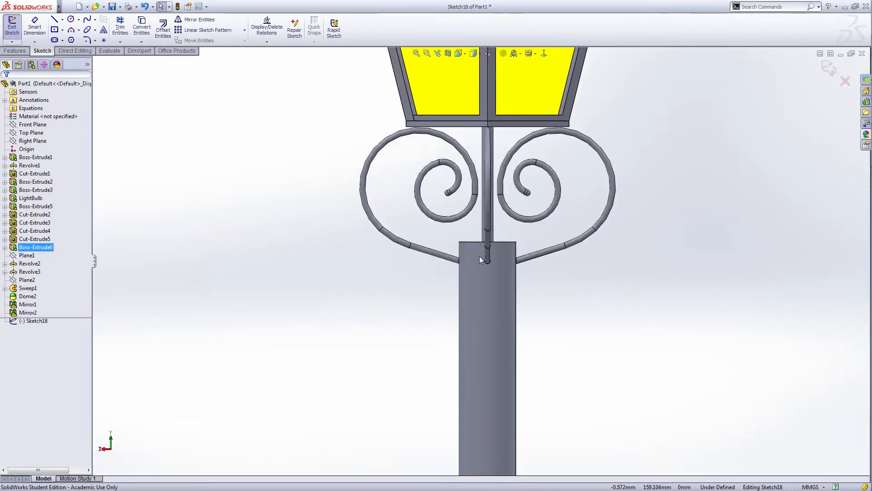
# Sketch two connected three-point arcs left of the post, below the existing scroll, with radii of about 1.98 mm and 4.74 mm.
pyautogui.rightClick(608, 295)
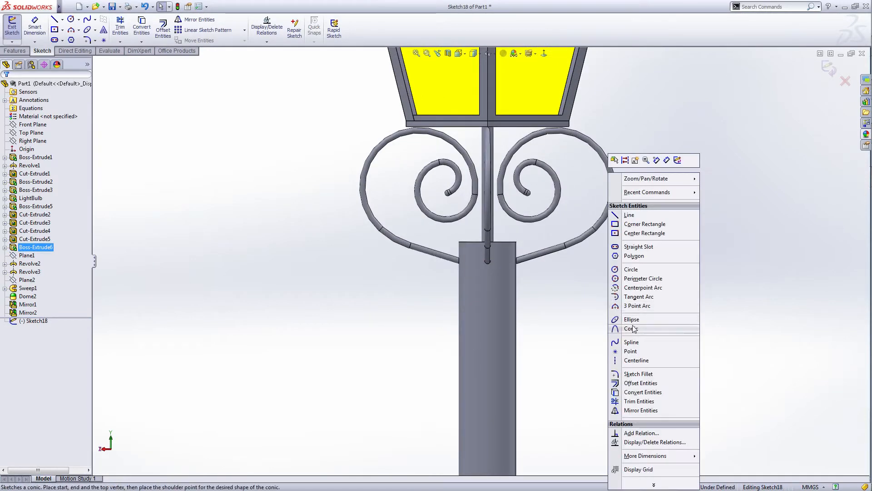
pyautogui.click(617, 307)
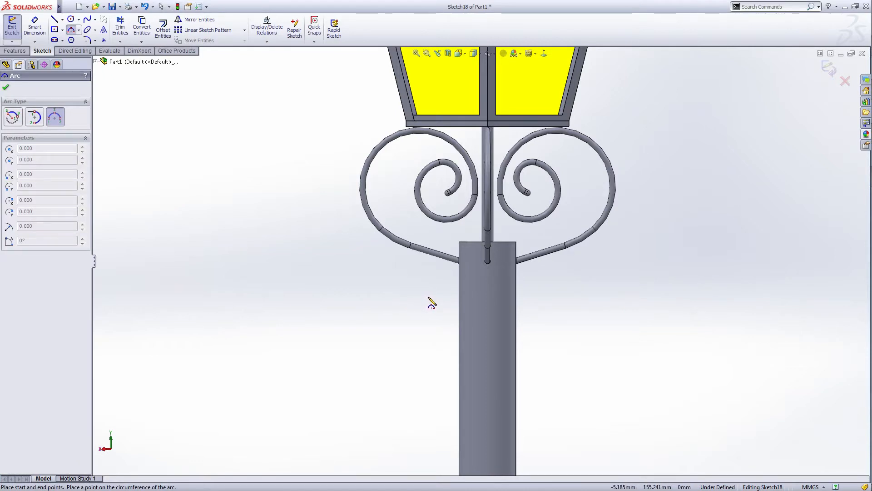
pyautogui.click(430, 287)
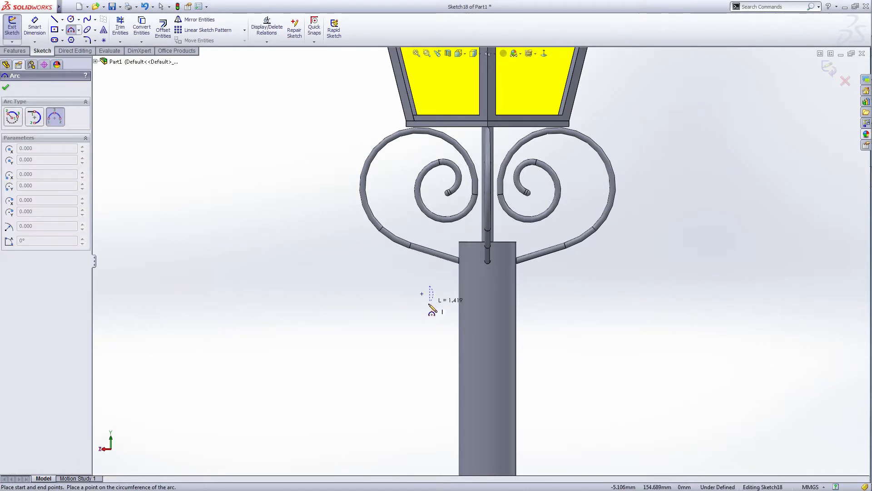
pyautogui.click(414, 323)
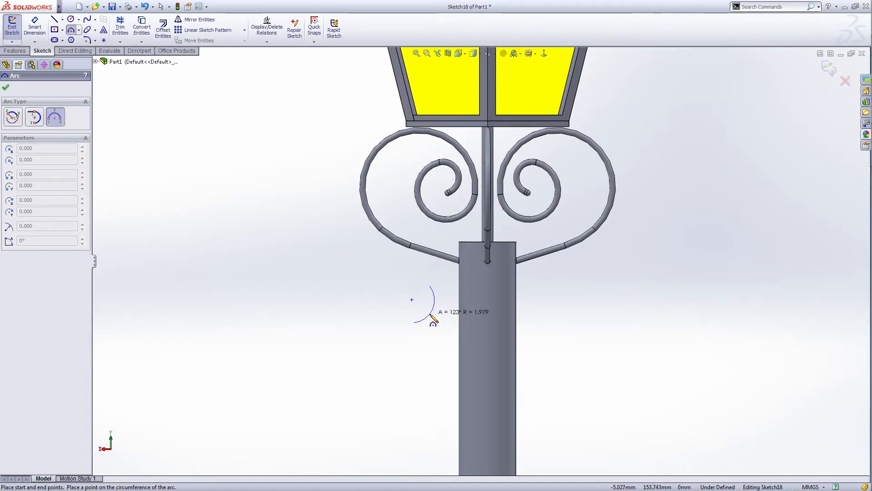
pyautogui.click(432, 315)
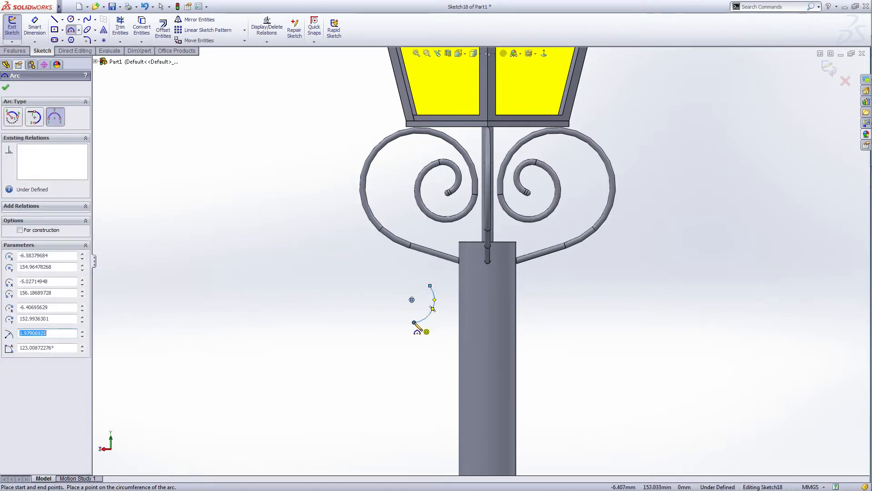
pyautogui.click(414, 322)
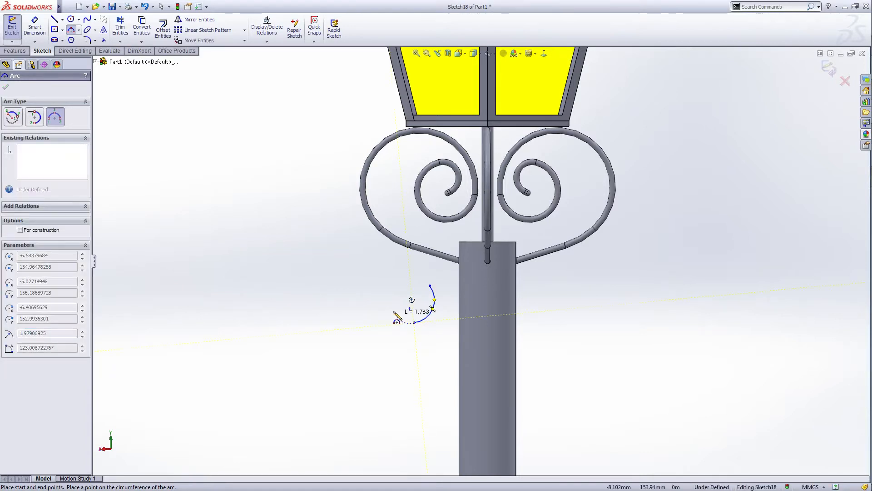
pyautogui.click(362, 282)
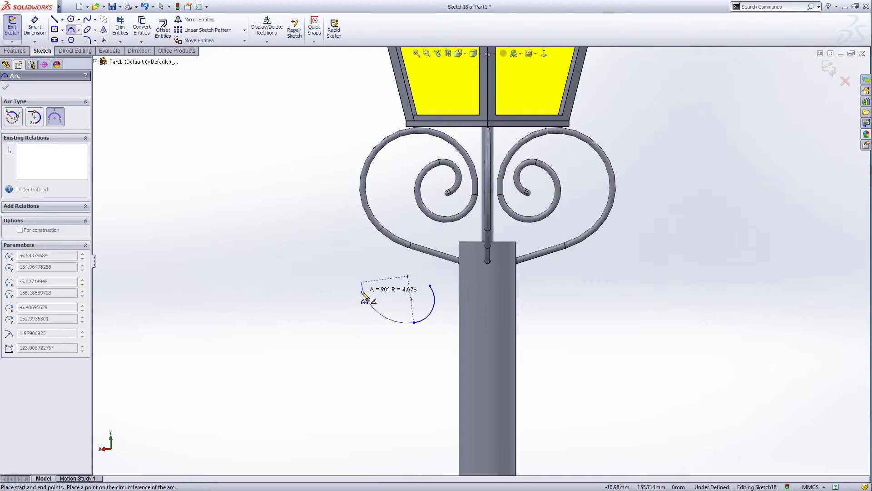
pyautogui.scroll(-2, 364, 296)
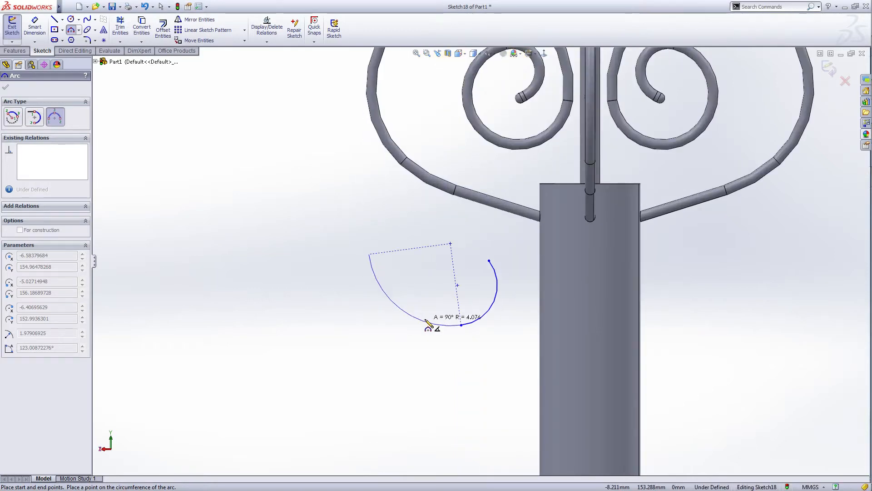
pyautogui.click(427, 324)
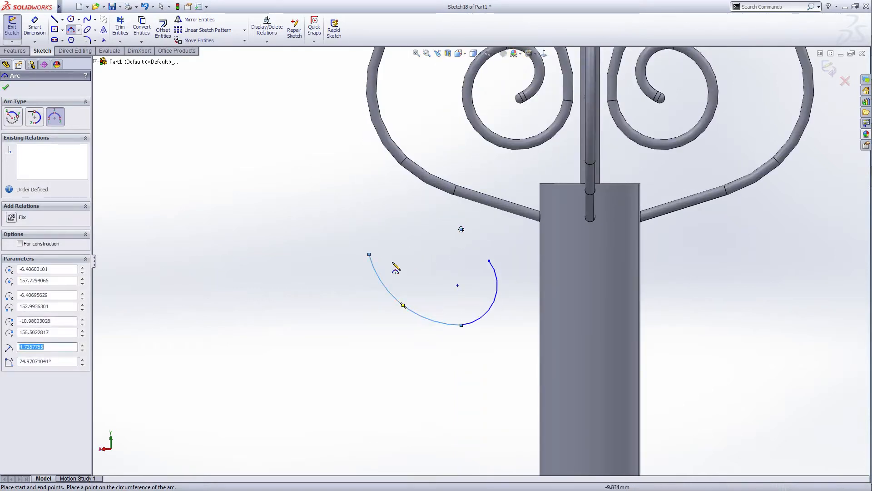
# Continue the spiral with an upper three-point arc of about 4.38 mm radius and a large lower arc of about 9.86 mm radius.
pyautogui.click(368, 254)
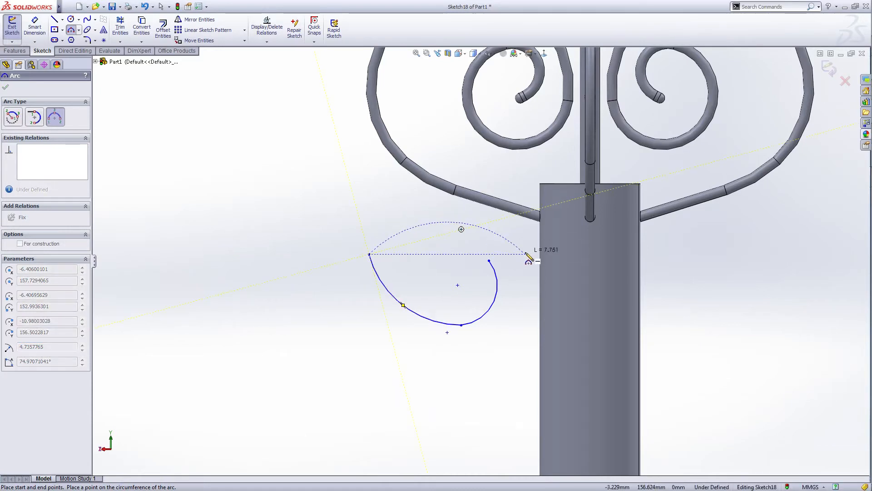
pyautogui.click(523, 246)
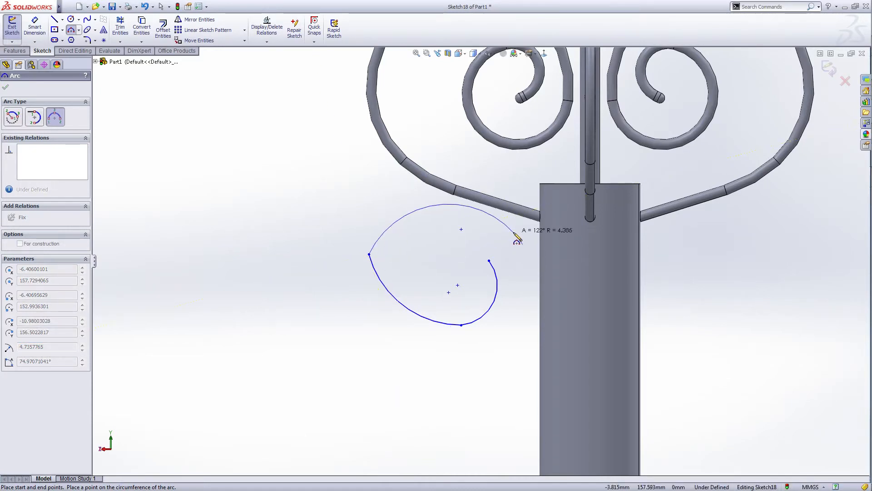
pyautogui.click(514, 232)
pyautogui.scroll(1, 515, 319)
pyautogui.scroll(1, 510, 292)
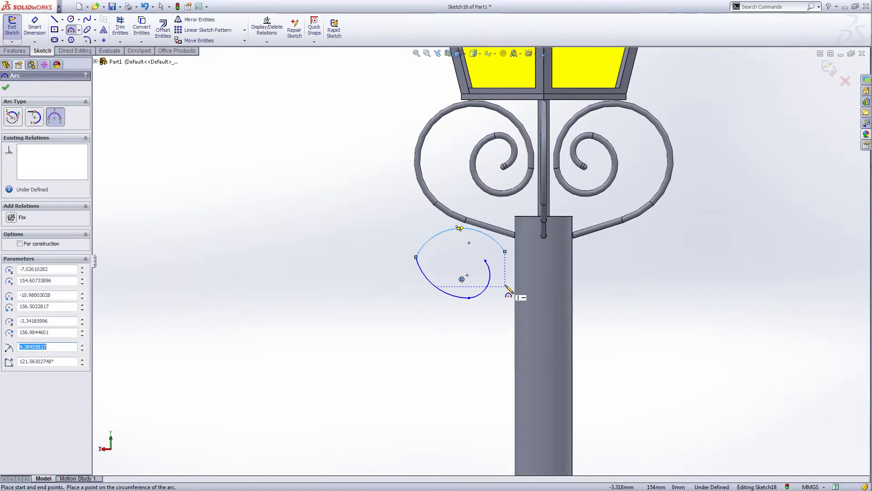
pyautogui.click(505, 252)
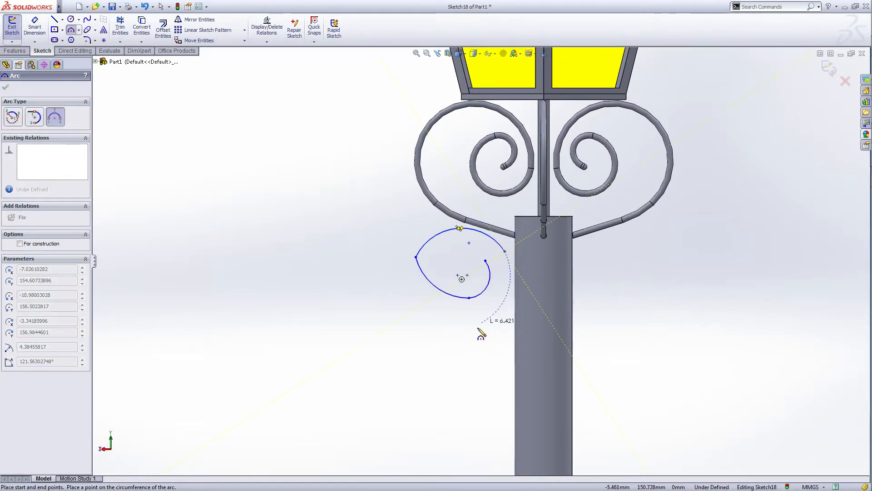
pyautogui.click(331, 350)
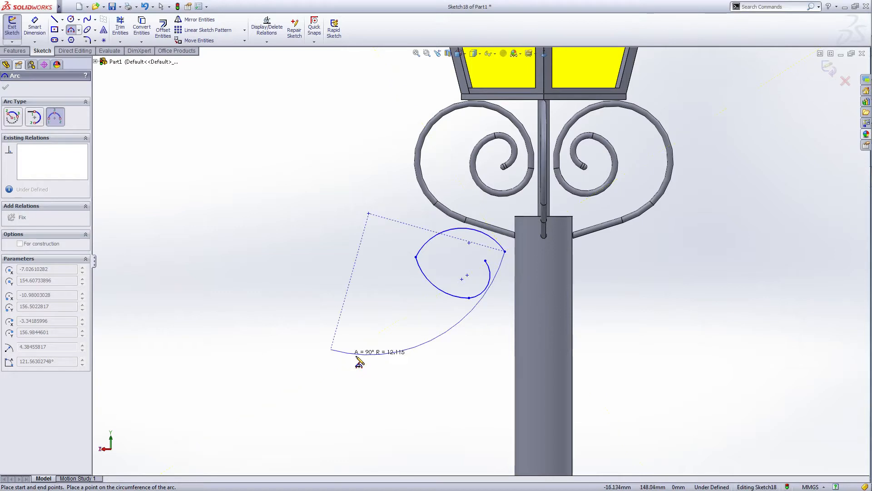
pyautogui.click(436, 363)
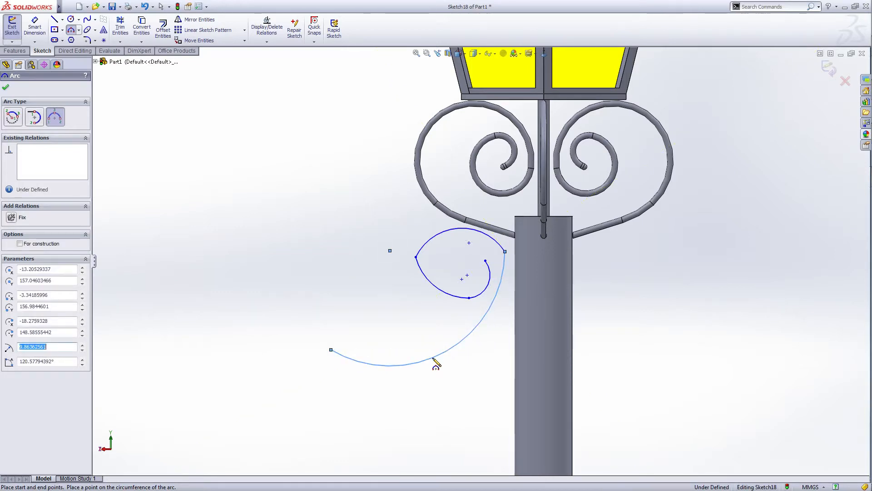
# Add a three-point arc of about 1.50 mm radius curling up from the free outer end of the large lower arc.
pyautogui.click(331, 350)
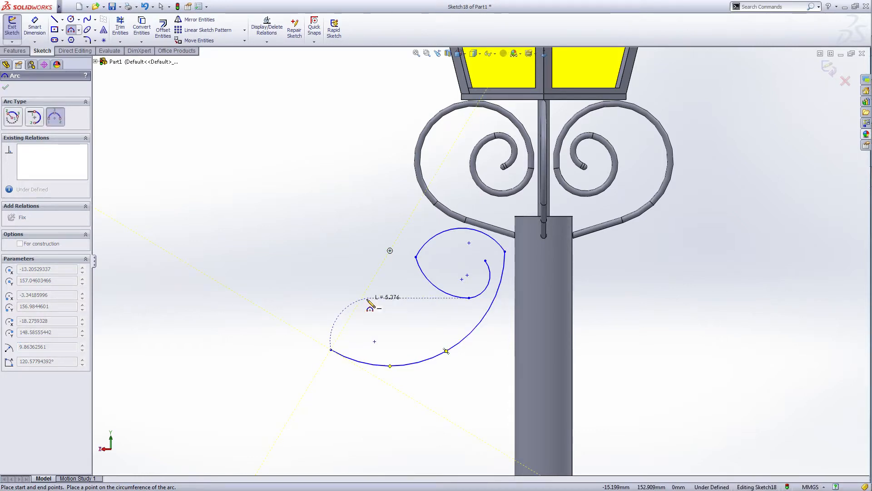
pyautogui.scroll(3, 366, 312)
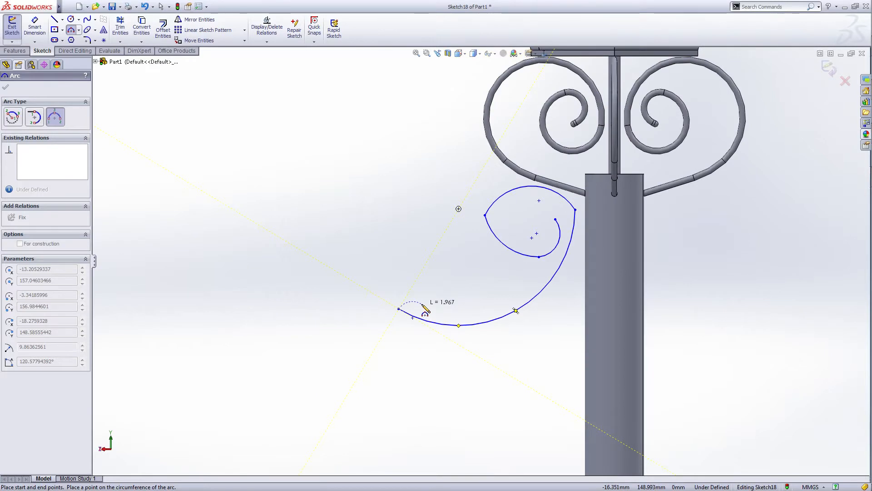
pyautogui.scroll(-5, 425, 305)
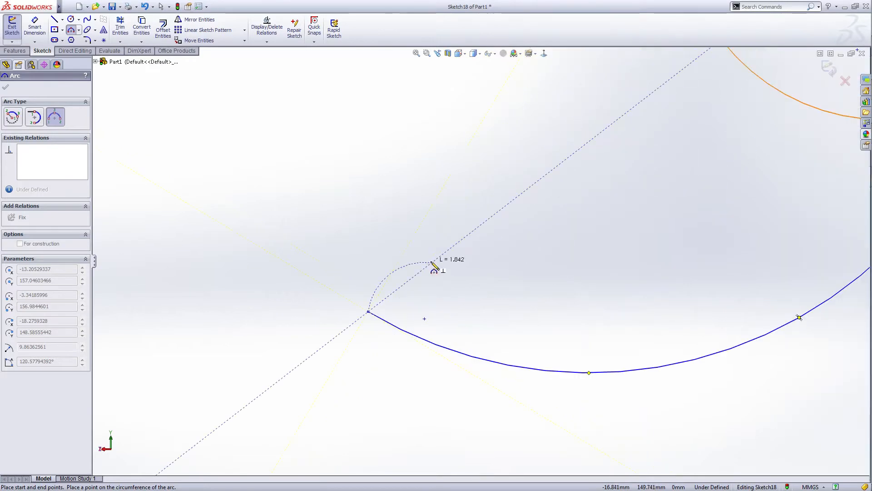
pyautogui.click(448, 216)
pyautogui.click(424, 212)
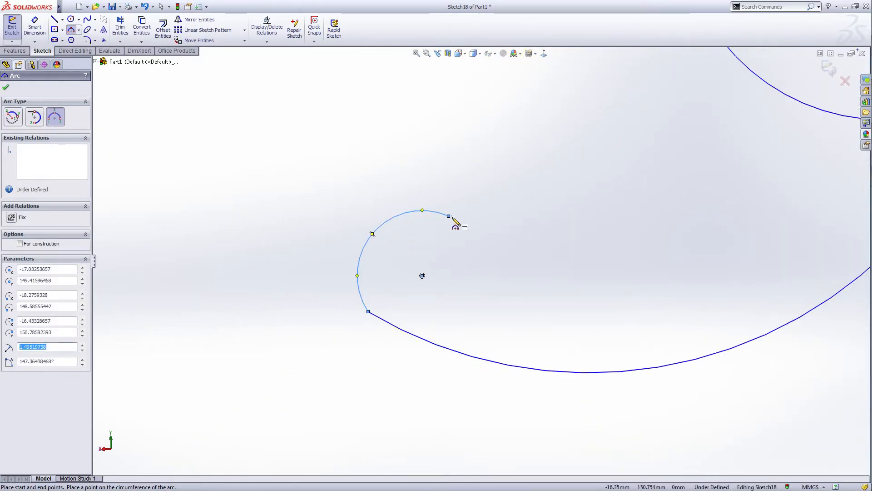
# Continue the small outer spiral inward with two three-point arcs of about 2.01 mm and 1.33 mm radius.
pyautogui.click(468, 308)
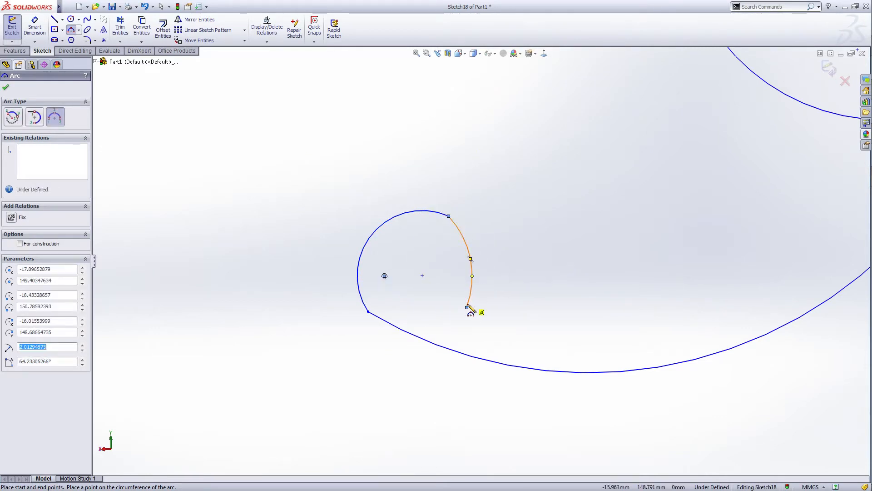
pyautogui.click(472, 305)
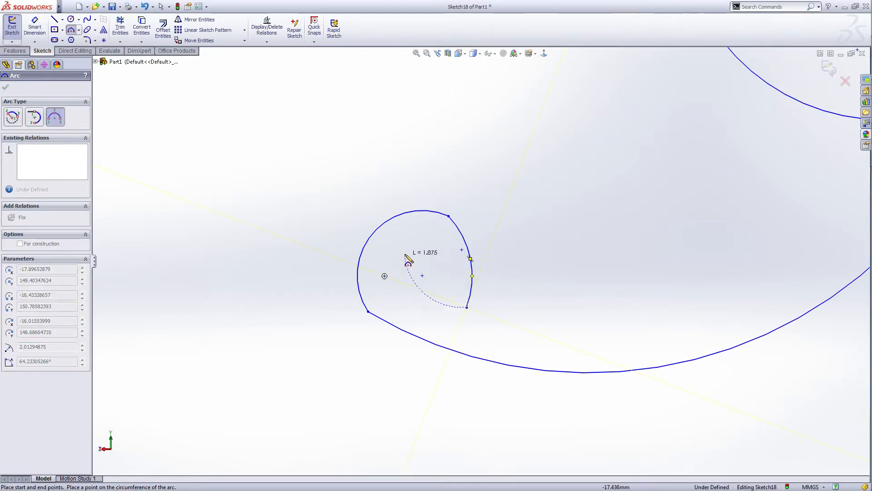
pyautogui.click(406, 253)
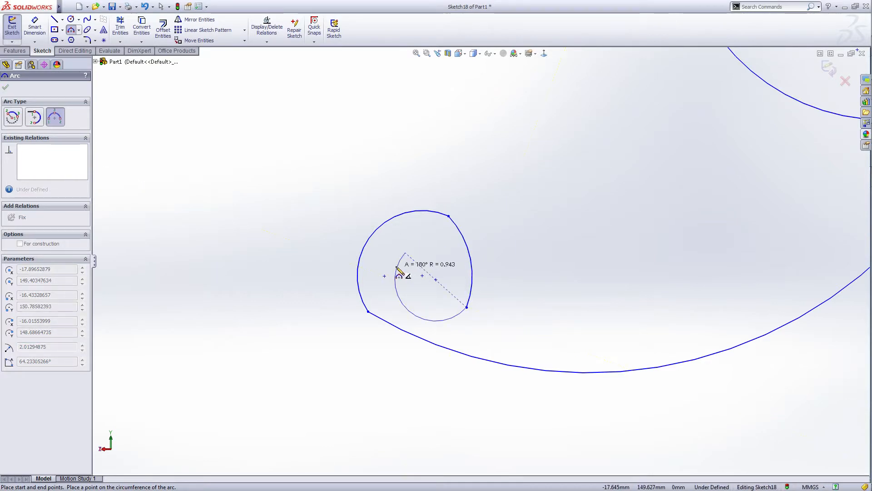
pyautogui.click(417, 286)
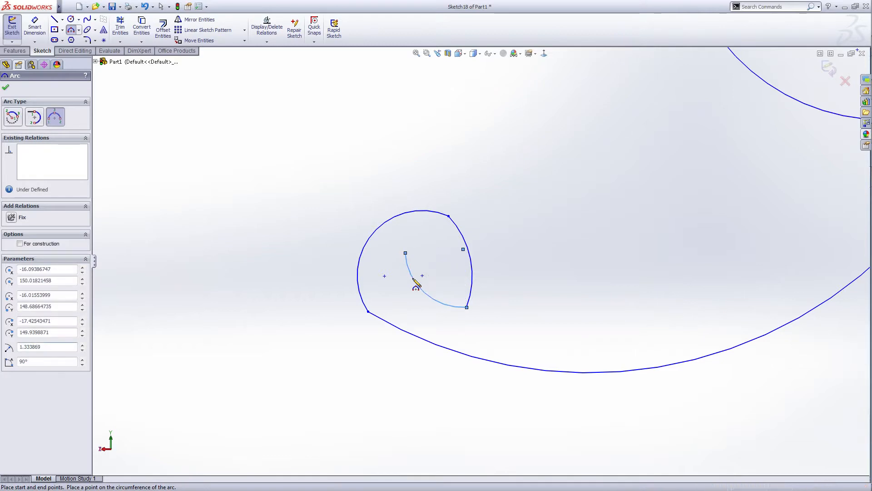
pyautogui.rightClick(414, 285)
pyautogui.click(445, 249)
# Make the innermost arc of the larger spiral beside the post tangent to the arc connected to it.
pyautogui.scroll(5, 613, 231)
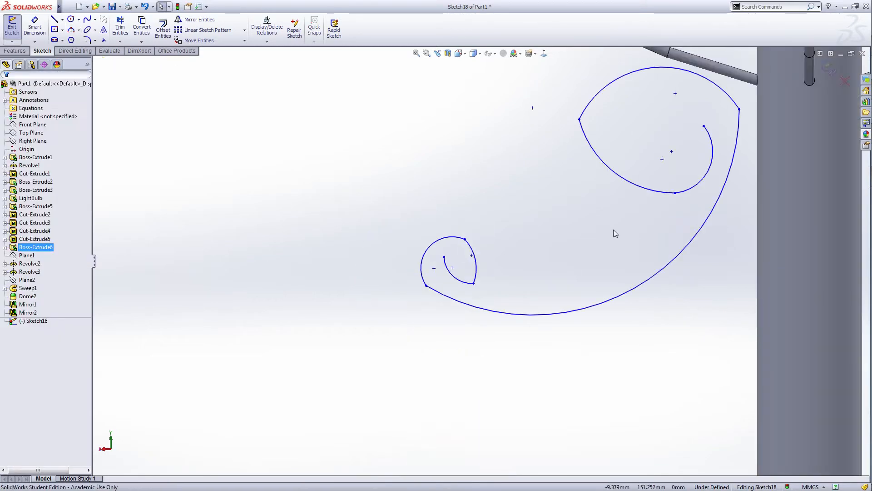
pyautogui.scroll(-4, 613, 230)
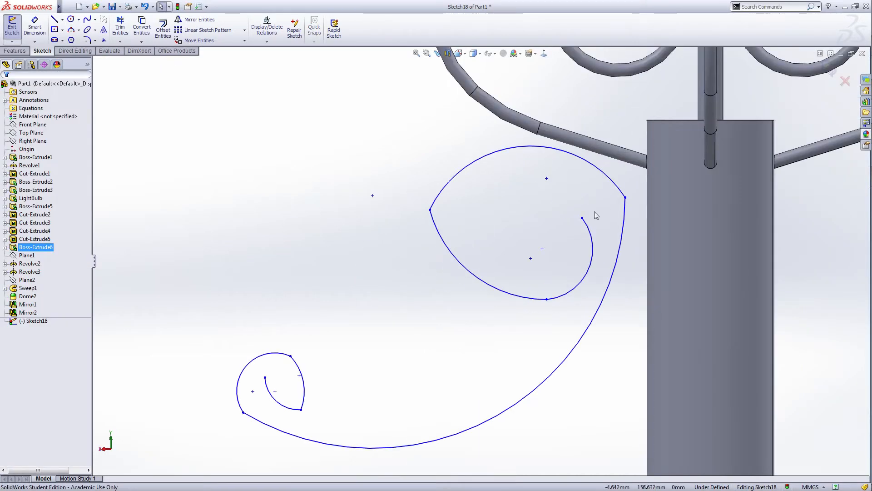
pyautogui.click(592, 257)
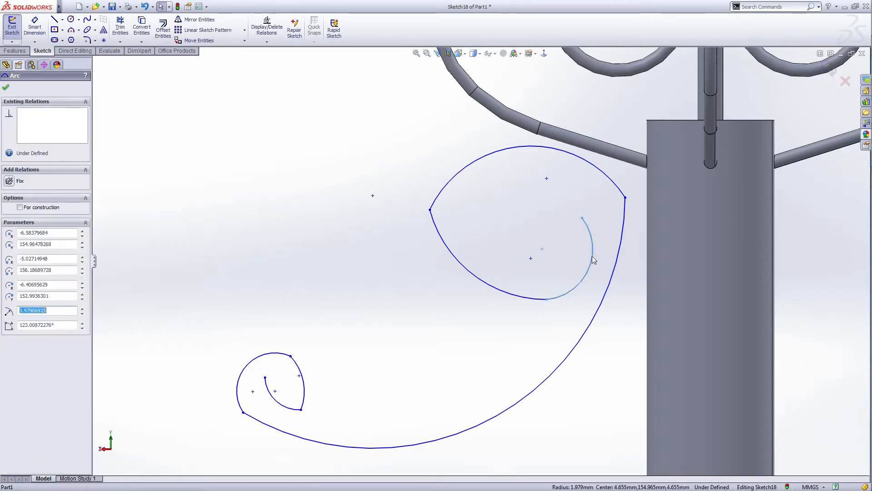
pyautogui.keyDown('ctrl'); pyautogui.click(525, 302); pyautogui.keyUp('ctrl')
pyautogui.click(10, 244)
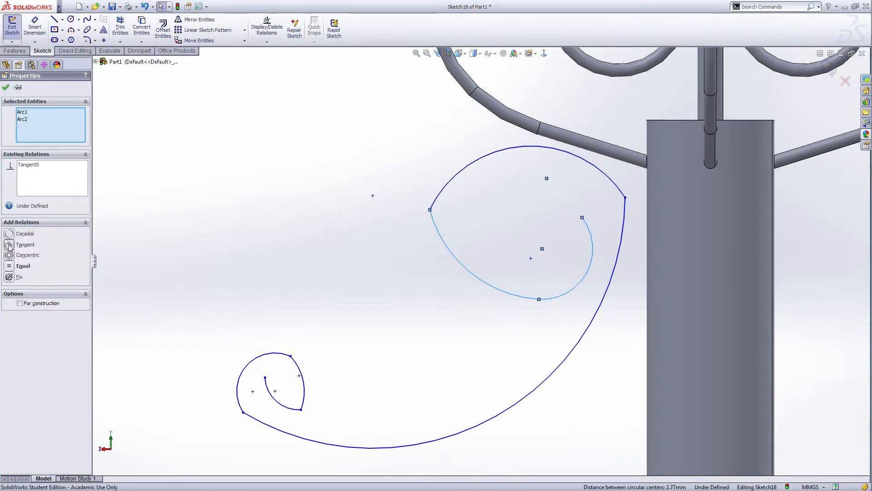
pyautogui.click(5, 88)
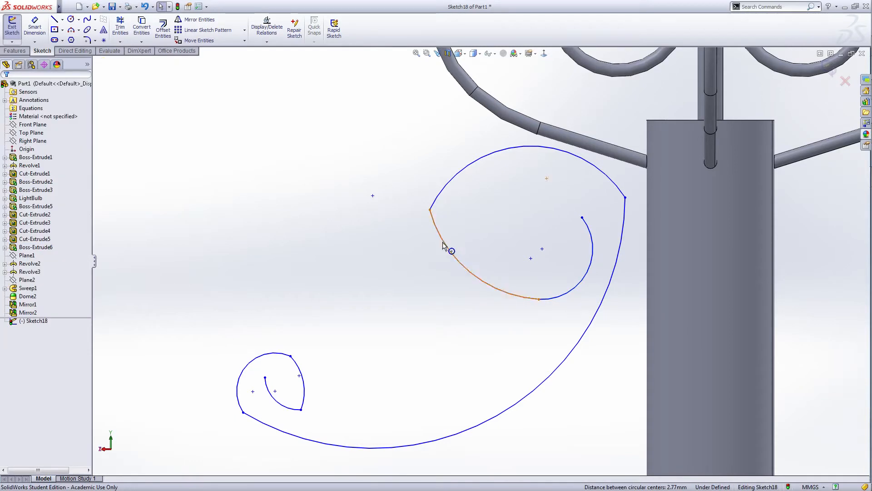
# Add a tangent relation between the larger spiral's second arc and its upper arc.
pyautogui.click(458, 258)
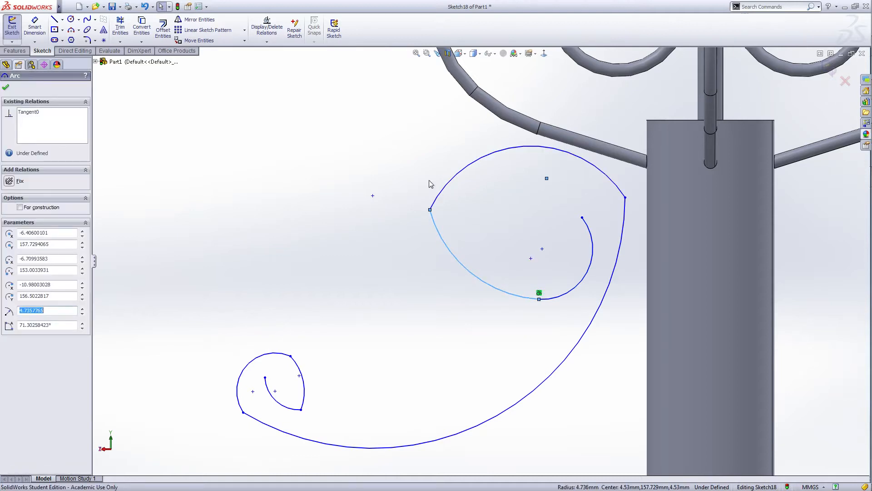
pyautogui.click(451, 180)
pyautogui.keyDown('ctrl'); pyautogui.click(452, 179); pyautogui.keyUp('ctrl')
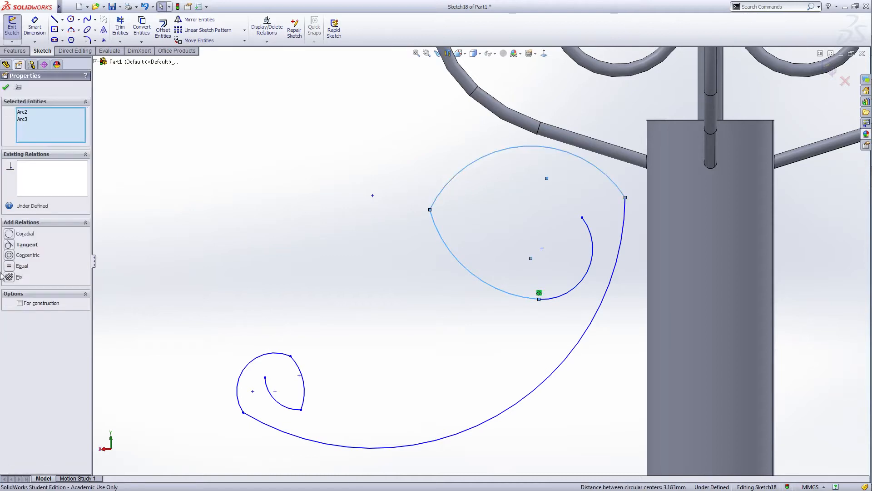
pyautogui.click(9, 245)
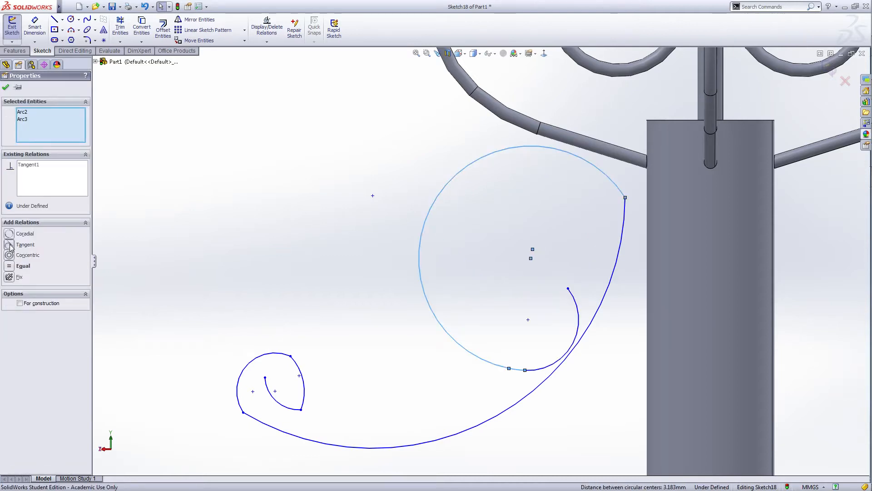
pyautogui.click(5, 87)
# Reshape the larger spiral's inner arcs by moving the free end and the adjoining joint toward the spiral's centre.
pyautogui.moveTo(549, 366); pyautogui.dragTo(546, 349)
pyautogui.moveTo(568, 288); pyautogui.dragTo(501, 262)
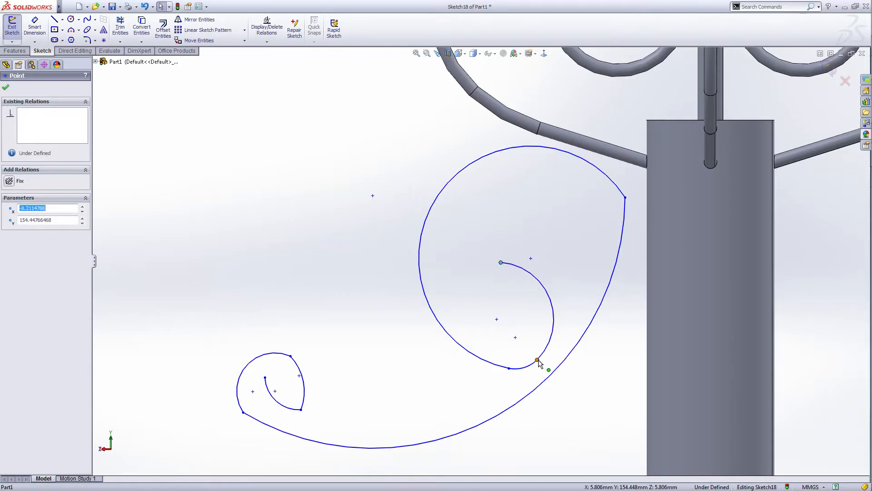
pyautogui.moveTo(539, 361); pyautogui.dragTo(542, 283)
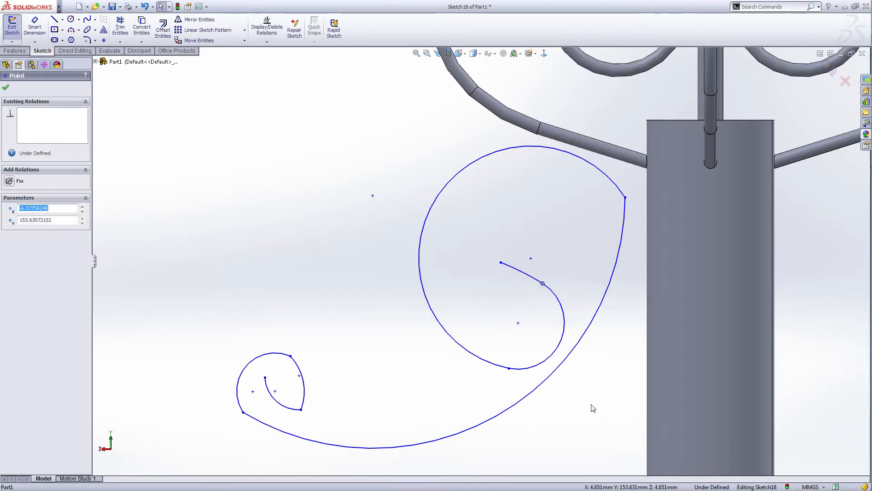
pyautogui.click(593, 408)
# Make the larger spiral's upper arc tangent to the large lower arc that leads to the small spiral.
pyautogui.click(617, 188)
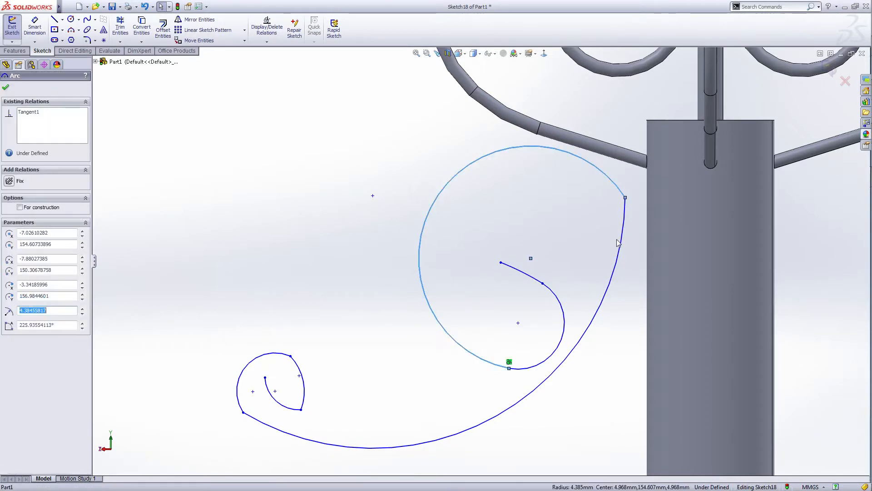
pyautogui.keyDown('ctrl'); pyautogui.click(620, 249); pyautogui.keyUp('ctrl')
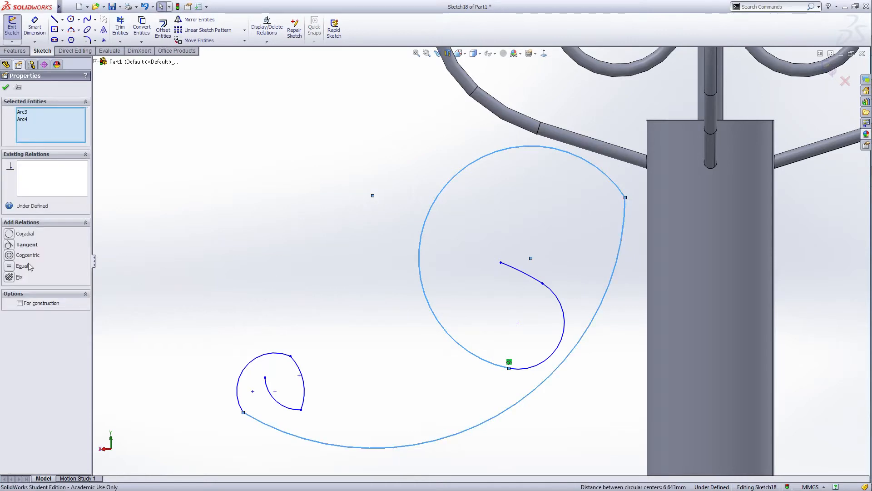
pyautogui.click(9, 245)
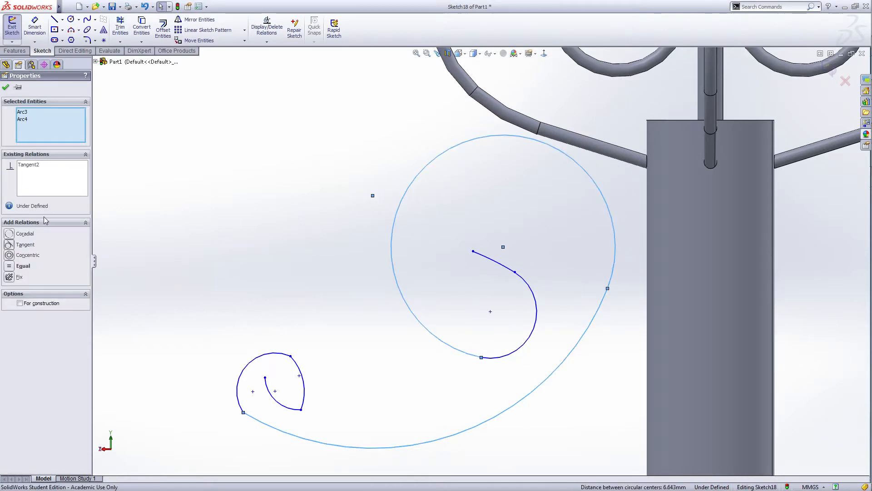
pyautogui.click(5, 88)
# Curl the innermost arc of the larger spiral and move the outer arc's inner joint upward to shrink the coil.
pyautogui.click(473, 253)
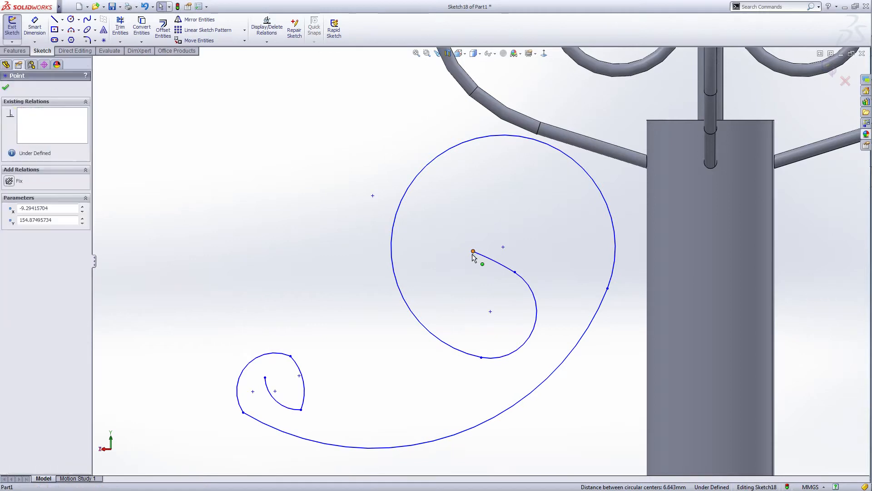
pyautogui.moveTo(473, 253); pyautogui.dragTo(486, 284)
pyautogui.click(583, 420)
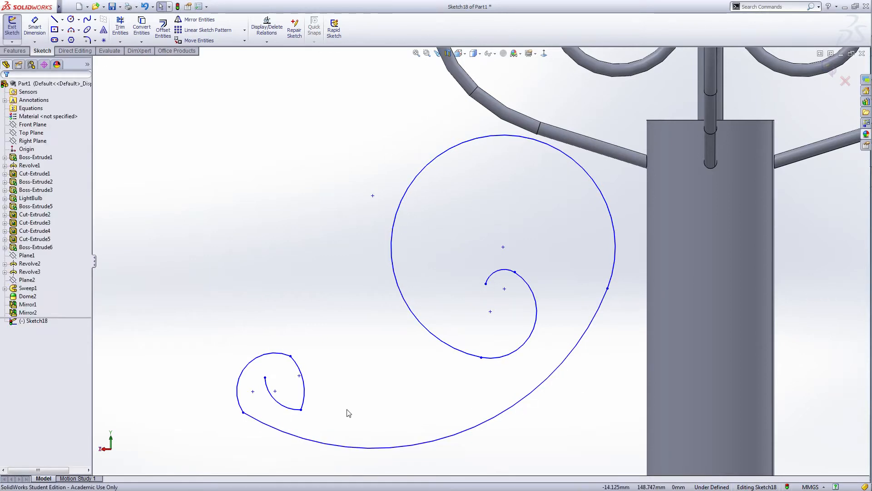
pyautogui.scroll(3, 545, 338)
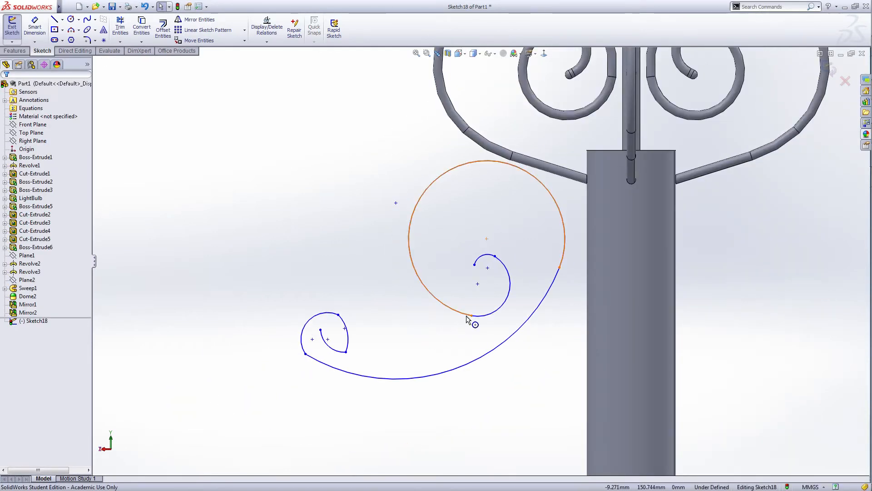
pyautogui.moveTo(471, 315); pyautogui.dragTo(449, 265)
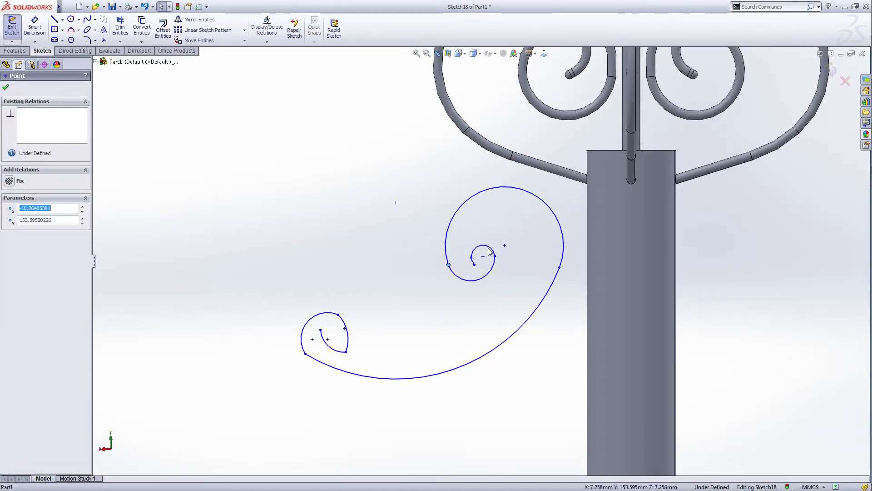
pyautogui.click(562, 364)
# Widen the larger spiral's inner coil and reposition its innermost arc's joint and free end.
pyautogui.scroll(-4, 532, 258)
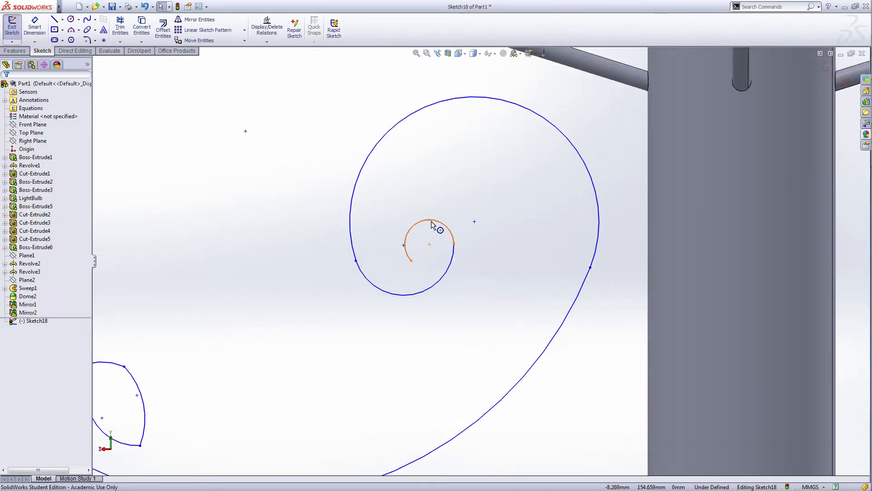
pyautogui.moveTo(432, 221); pyautogui.dragTo(462, 207)
pyautogui.click(471, 359)
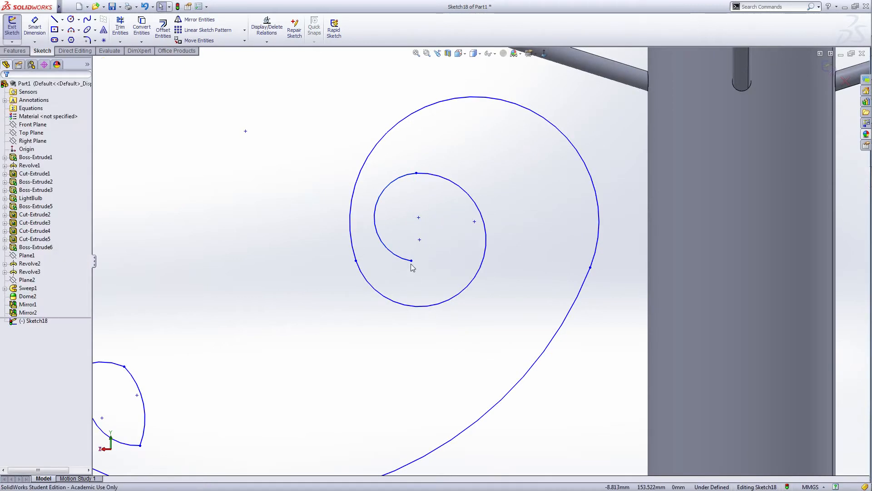
pyautogui.moveTo(412, 261); pyautogui.dragTo(487, 264)
pyautogui.click(511, 261)
pyautogui.click(483, 336)
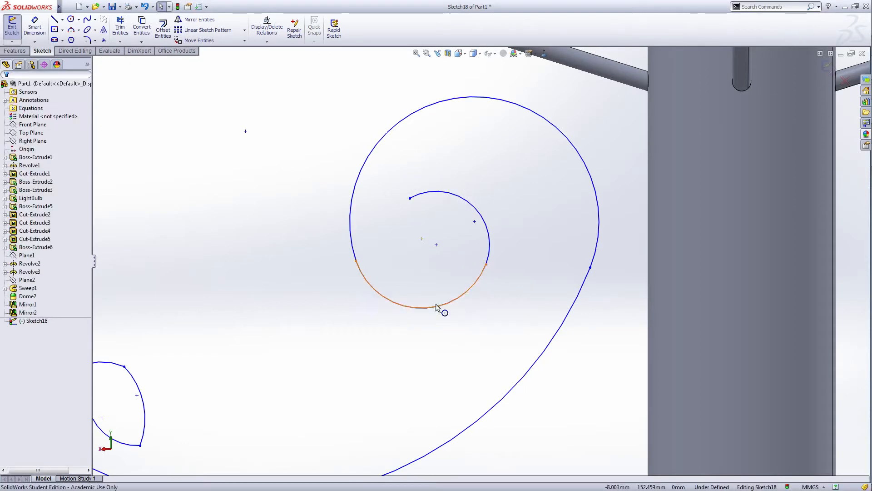
# Reshape the larger spiral's outer arc and shift the innermost arc's free end toward the post.
pyautogui.moveTo(378, 146); pyautogui.dragTo(460, 167)
pyautogui.moveTo(410, 198); pyautogui.dragTo(516, 222)
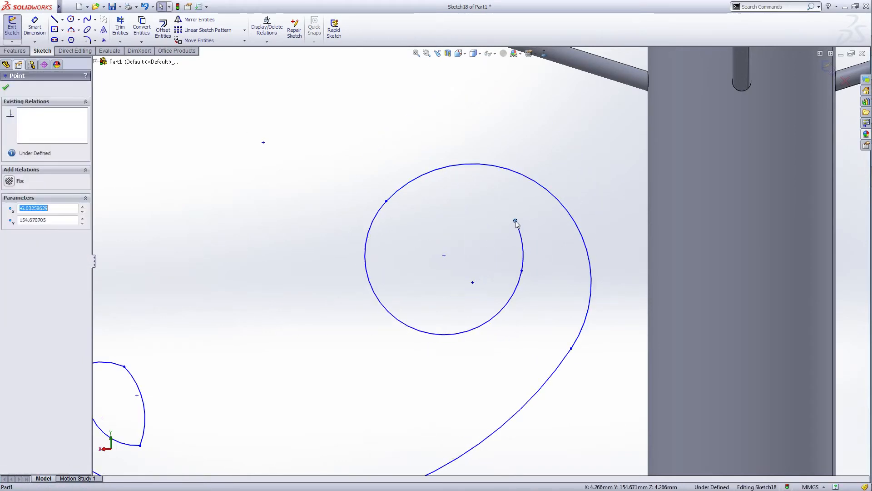
pyautogui.click(479, 201)
# Rearrange the larger spiral's outer and middle arcs and extend the innermost arc's free end around the coil.
pyautogui.scroll(3, 480, 201)
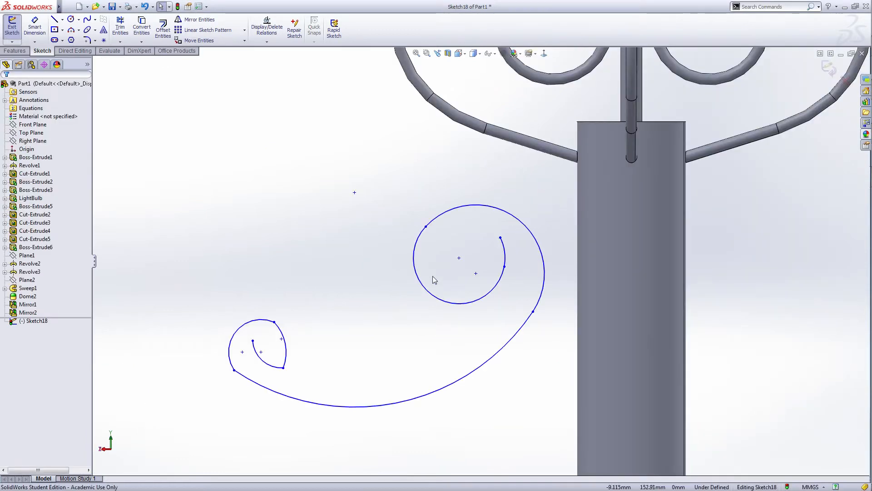
pyautogui.moveTo(422, 278); pyautogui.dragTo(422, 247)
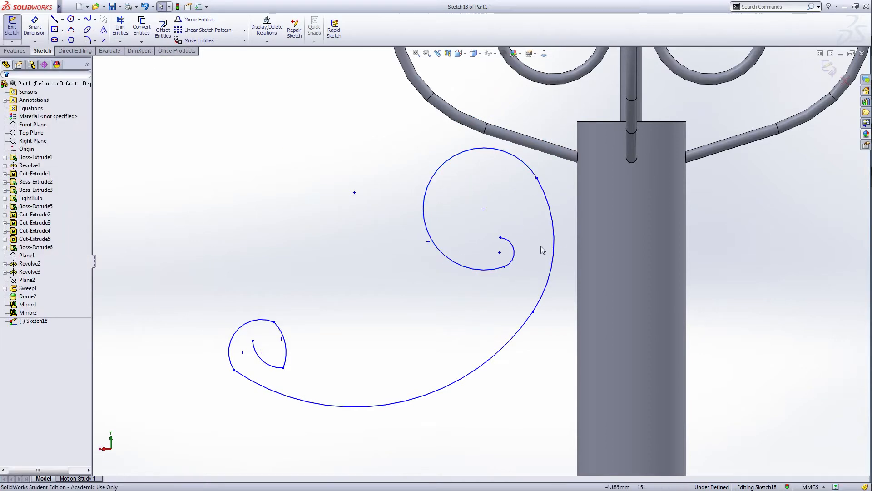
pyautogui.moveTo(501, 237); pyautogui.dragTo(468, 203)
pyautogui.scroll(3, 549, 184)
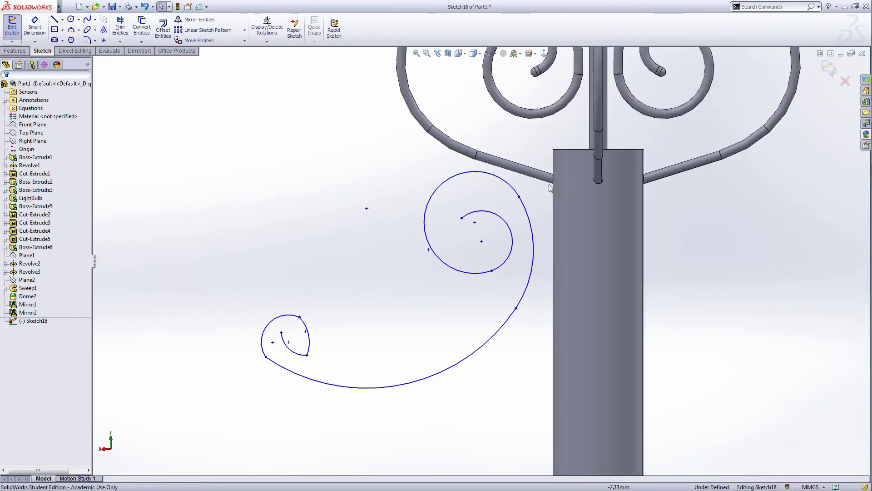
# Bulge the larger spiral's outer arc toward the post so that it almost reaches the post's edge.
pyautogui.scroll(-4, 542, 189)
pyautogui.moveTo(541, 255); pyautogui.dragTo(572, 259)
pyautogui.click(346, 204)
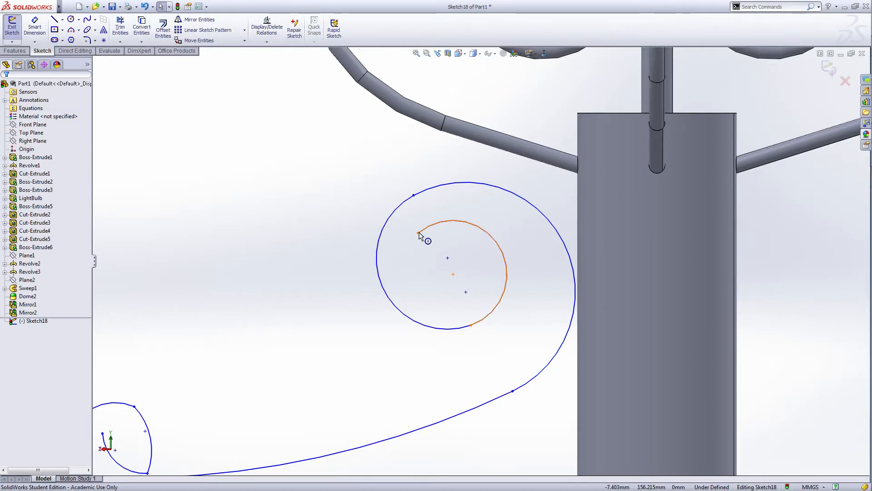
# Tighten the larger spiral's innermost arc by moving its free end closer to the coil's centre.
pyautogui.moveTo(419, 232); pyautogui.dragTo(371, 270)
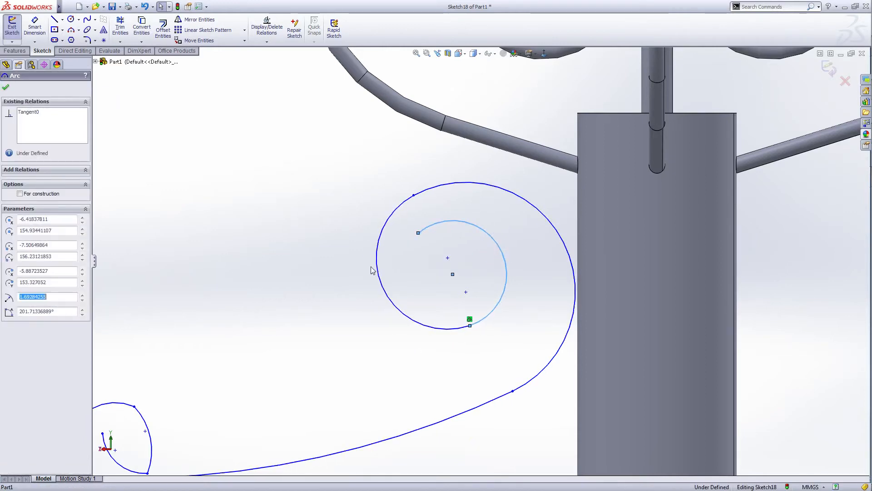
pyautogui.click(311, 267)
pyautogui.moveTo(418, 232); pyautogui.dragTo(462, 248)
pyautogui.press('Escape')
pyautogui.click(410, 201)
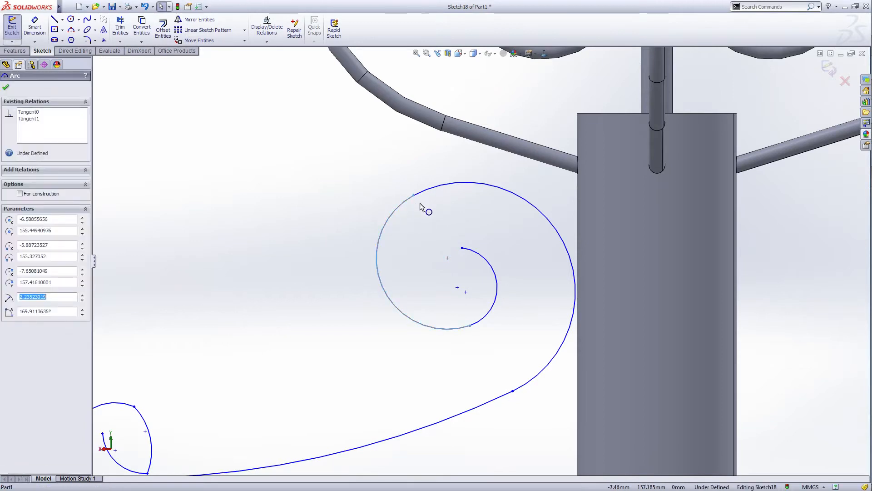
# Reshape the larger spiral's outer arc until it reaches the post's edge.
pyautogui.click(357, 187)
pyautogui.click(444, 185)
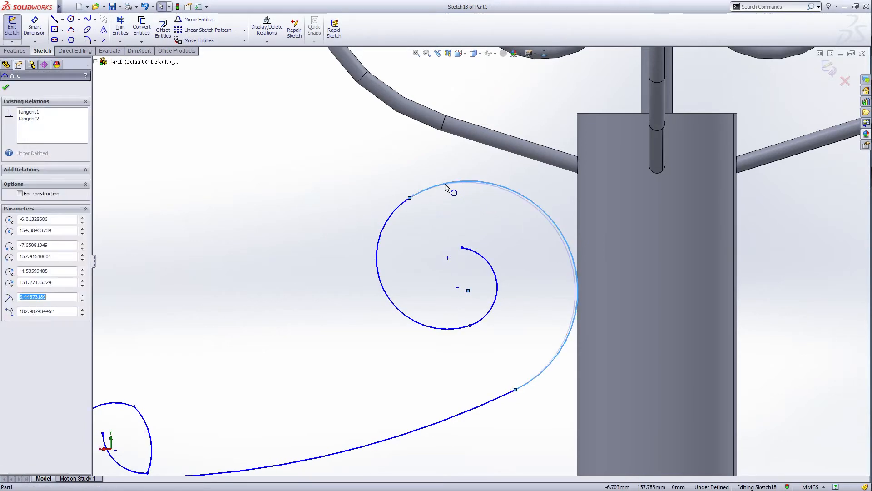
pyautogui.moveTo(444, 186)
pyautogui.mouseDown()
pyautogui.moveTo(500, 183)
pyautogui.moveTo(467, 181)
pyautogui.mouseUp()
pyautogui.click(465, 198)
# Raise the joint between the larger spiral's outer and middle arcs and pull the outer arc back to the post's edge.
pyautogui.scroll(2, 582, 336)
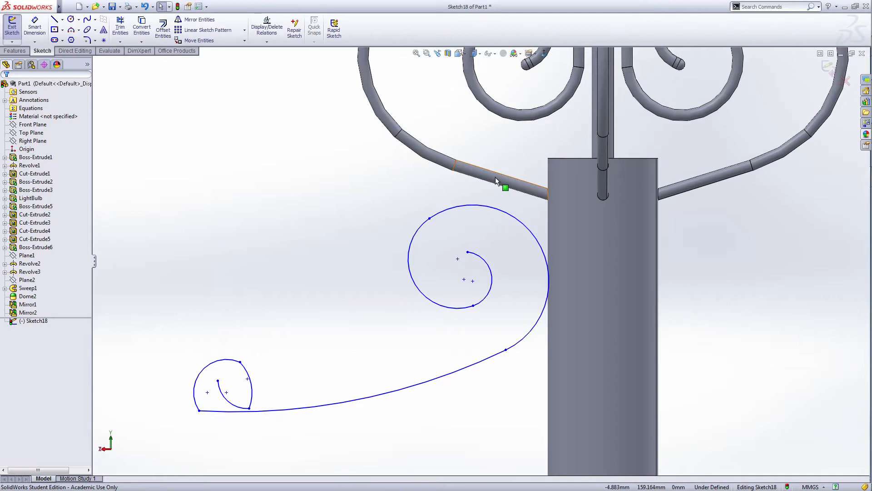
pyautogui.moveTo(430, 218); pyautogui.dragTo(441, 200)
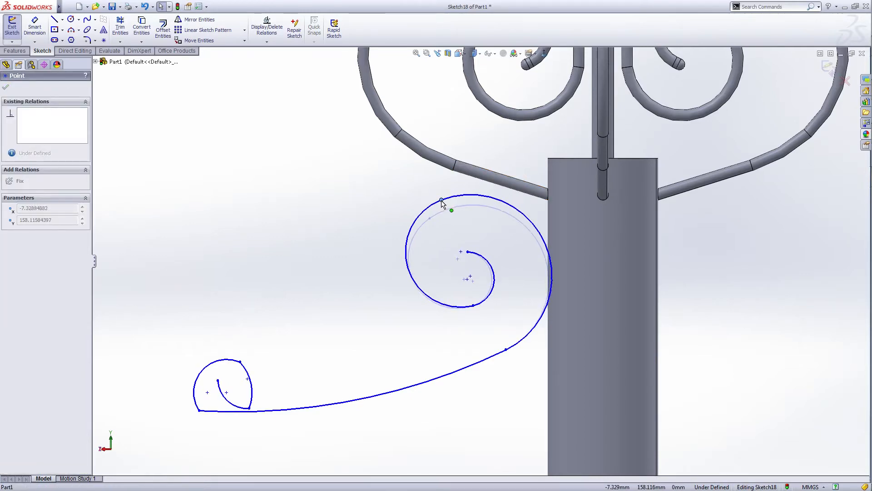
pyautogui.click(329, 244)
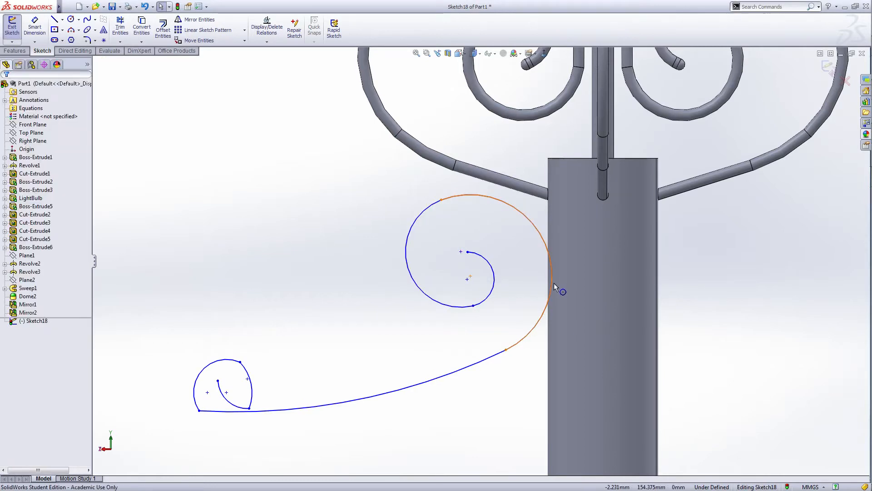
pyautogui.moveTo(552, 283); pyautogui.dragTo(546, 280)
pyautogui.click(506, 393)
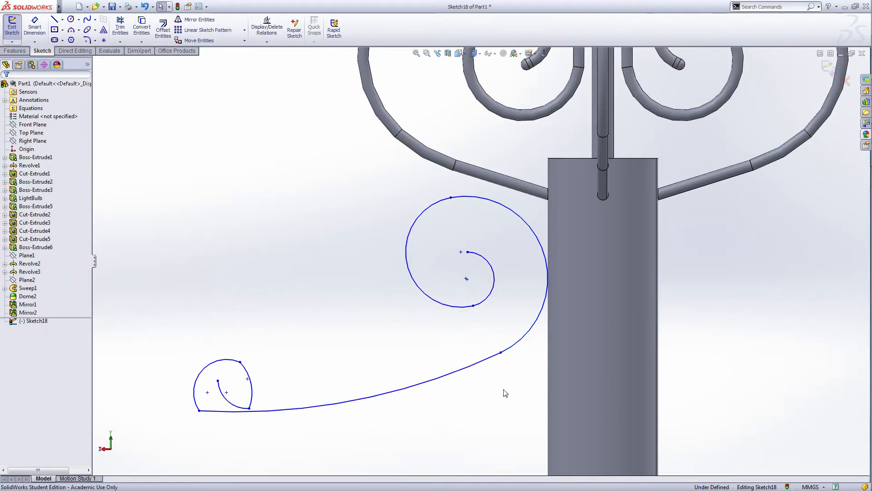
# Unfold the smaller spiral by moving its arc joints up and outward so that the three arcs coil inward.
pyautogui.scroll(3, 491, 407)
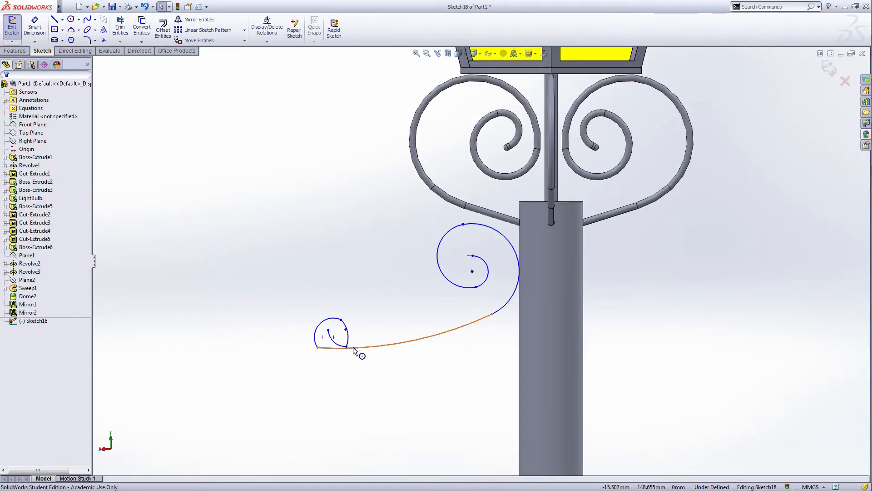
pyautogui.click(318, 348)
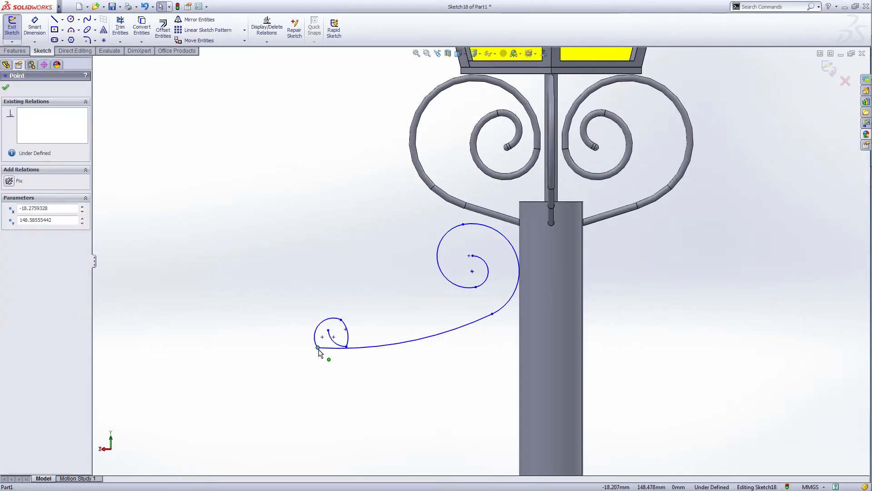
pyautogui.click(293, 311)
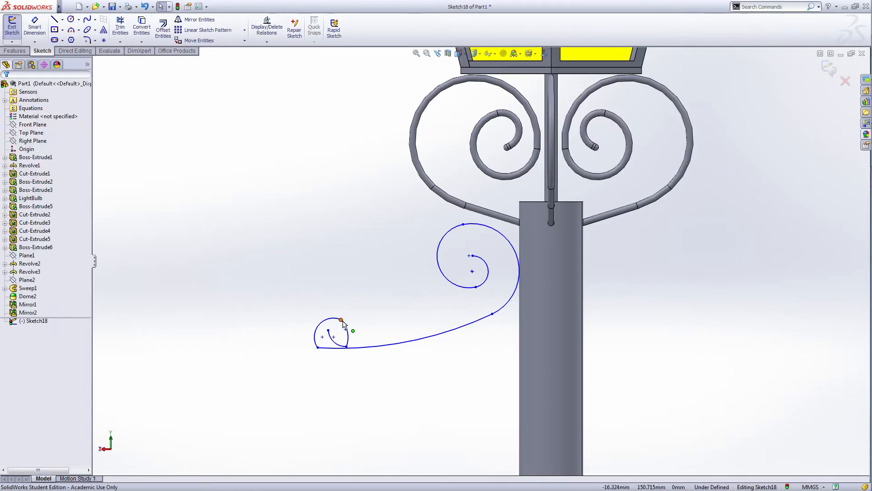
pyautogui.moveTo(342, 319)
pyautogui.mouseDown()
pyautogui.moveTo(349, 299)
pyautogui.moveTo(354, 323)
pyautogui.mouseUp()
pyautogui.click(414, 328)
pyautogui.click(362, 391)
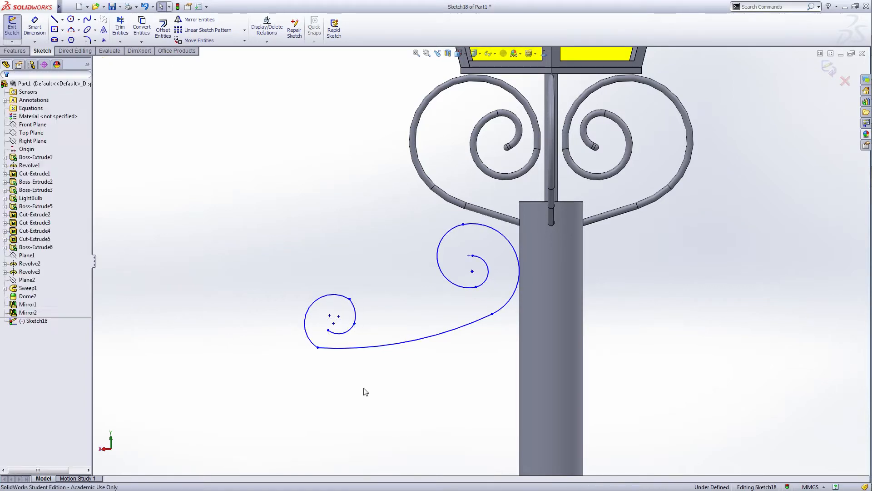
# Make the long connecting arc tangent to the smaller spiral's outer arc.
pyautogui.click(339, 348)
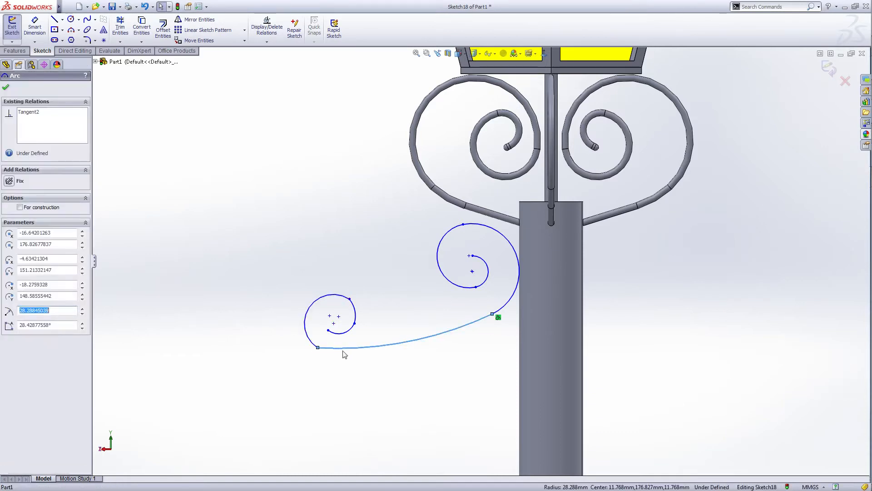
pyautogui.keyDown('ctrl'); pyautogui.click(308, 340); pyautogui.keyUp('ctrl')
pyautogui.click(13, 246)
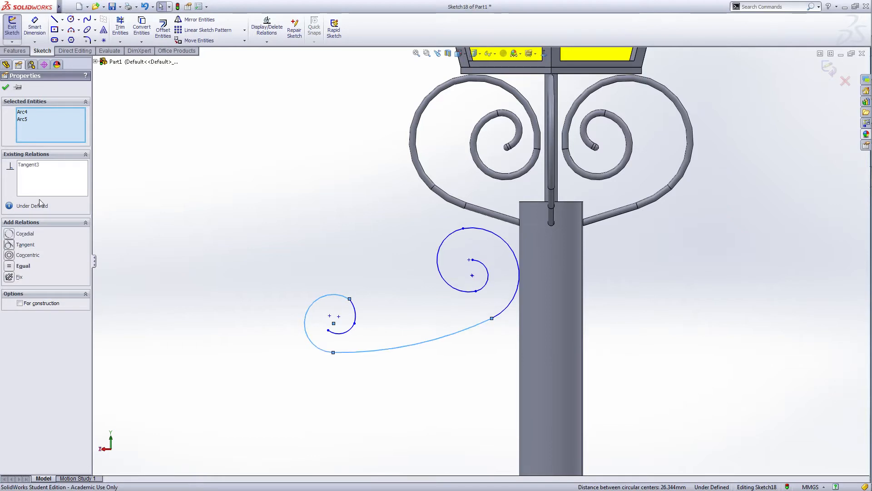
pyautogui.click(279, 297)
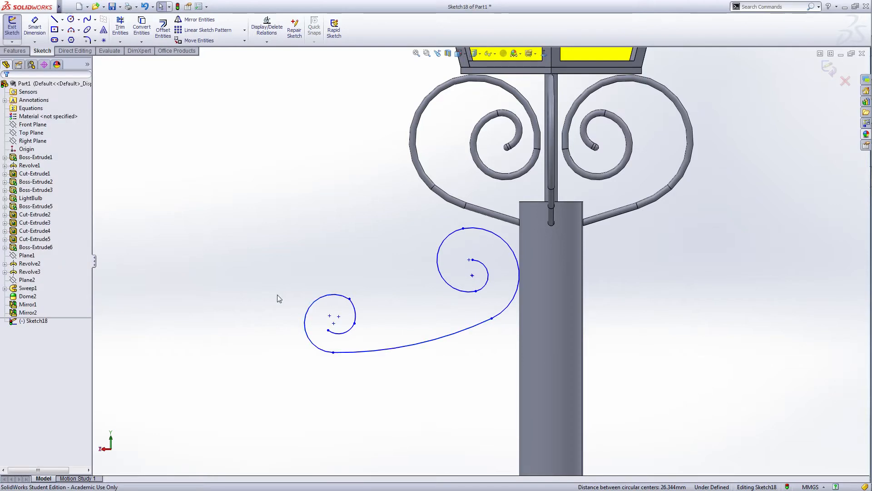
# Make the smaller spiral's middle arc tangent to both its outer arc and its innermost arc.
pyautogui.click(327, 299)
pyautogui.keyDown('ctrl'); pyautogui.click(356, 317); pyautogui.keyUp('ctrl')
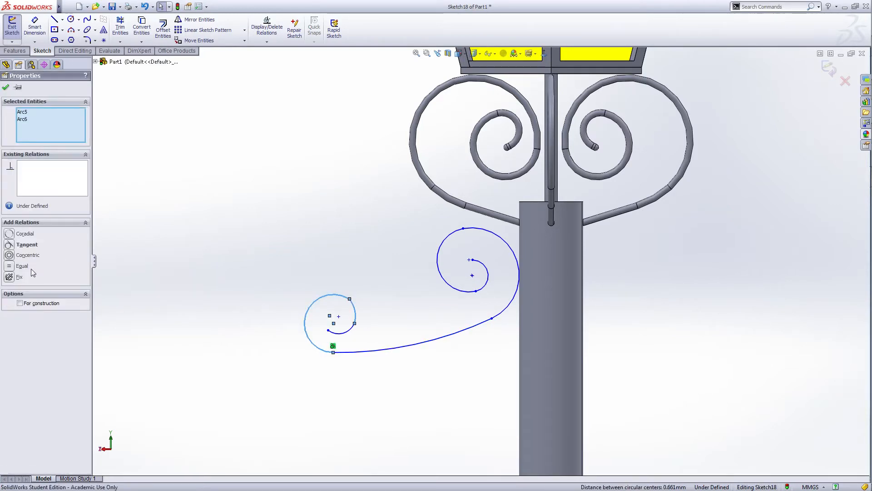
pyautogui.click(9, 246)
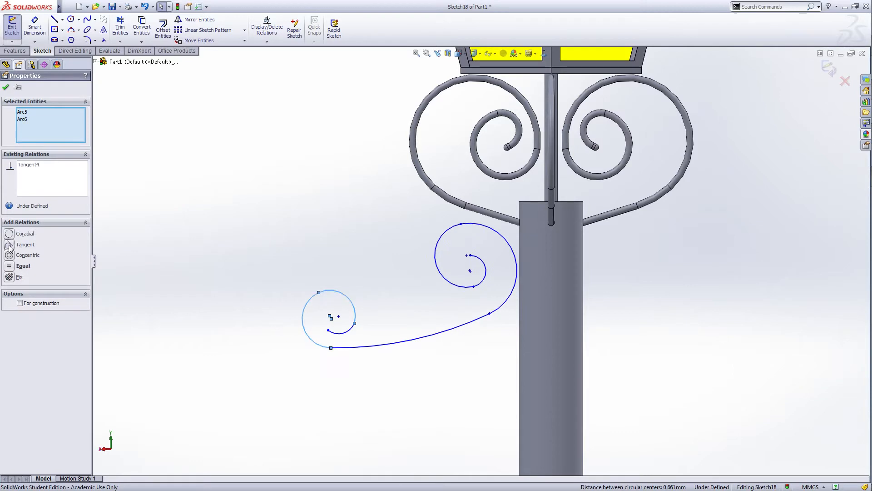
pyautogui.click(6, 87)
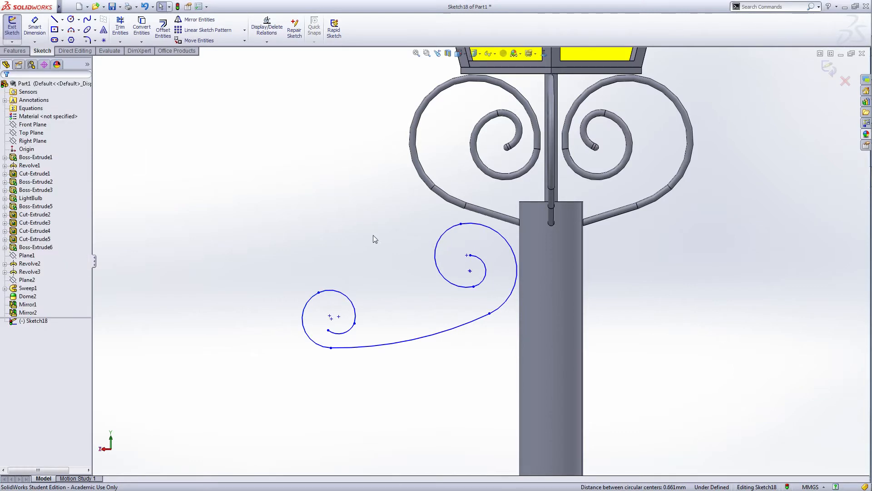
pyautogui.click(356, 313)
pyautogui.keyDown('ctrl'); pyautogui.click(350, 334); pyautogui.keyUp('ctrl')
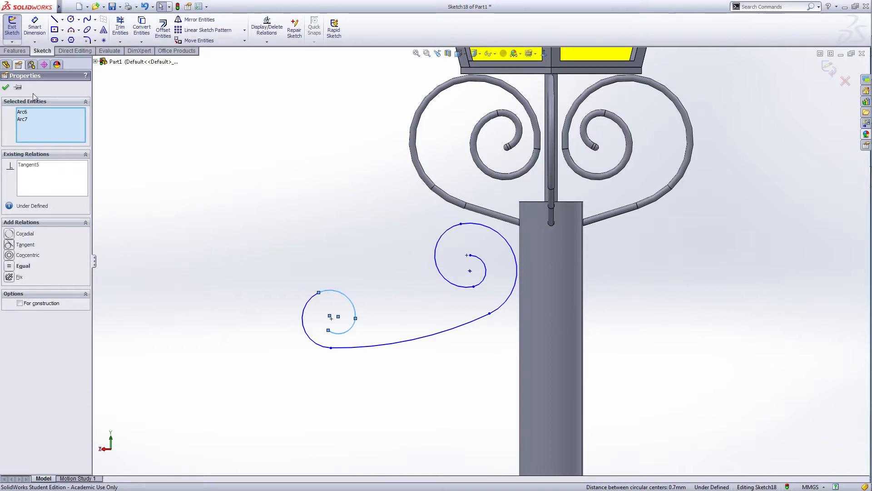
pyautogui.click(6, 87)
# Move the joint between the larger spiral's outer and middle arcs toward the post and narrow the coil.
pyautogui.scroll(2, 473, 235)
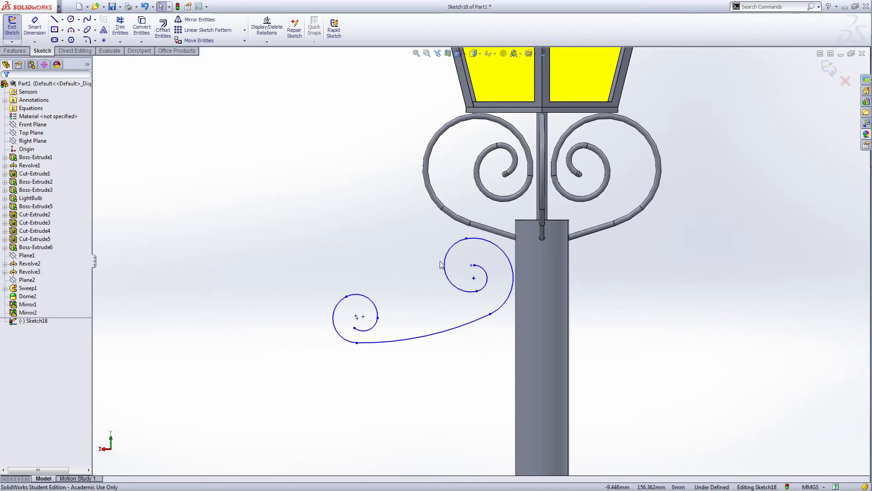
pyautogui.scroll(-5, 495, 268)
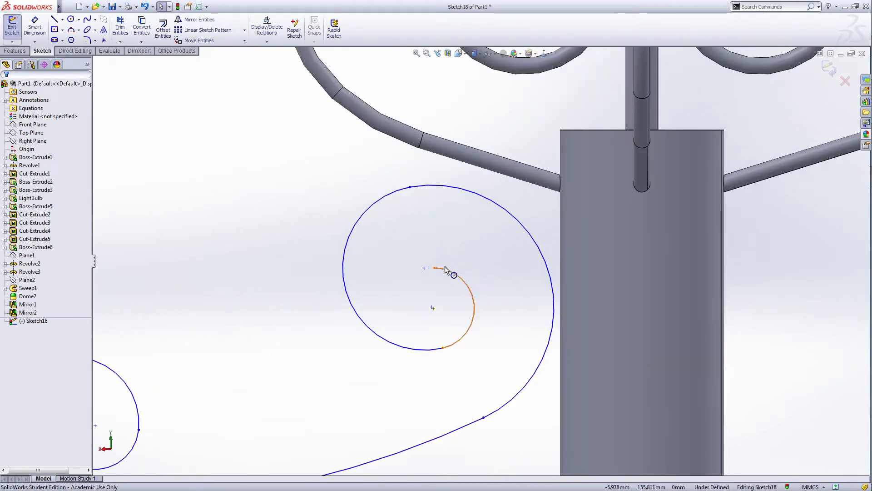
pyautogui.moveTo(389, 196)
pyautogui.mouseDown()
pyautogui.moveTo(406, 200)
pyautogui.moveTo(385, 207)
pyautogui.mouseUp()
pyautogui.moveTo(422, 346); pyautogui.dragTo(411, 328)
pyautogui.click(352, 352)
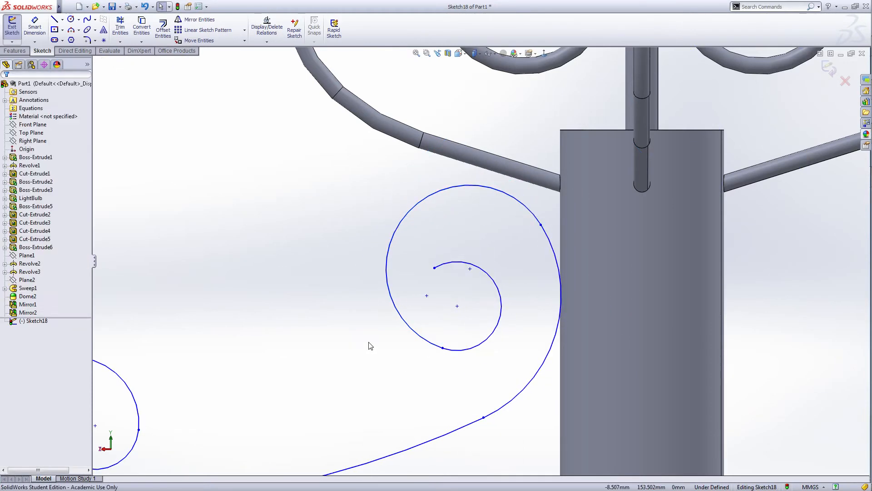
# Reshape the larger spiral's innermost arc by repositioning its free end and its joint with the middle arc.
pyautogui.moveTo(434, 267); pyautogui.dragTo(485, 235)
pyautogui.click(376, 307)
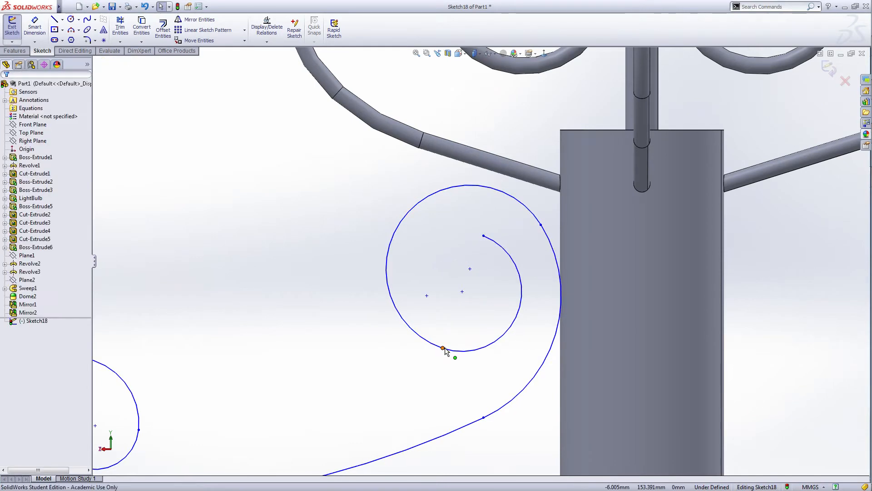
pyautogui.click(443, 349)
pyautogui.moveTo(443, 349); pyautogui.dragTo(492, 310)
pyautogui.click(353, 333)
# Lengthen the long connecting arc by moving its joint with the smaller spiral farther from the post.
pyautogui.scroll(8, 420, 295)
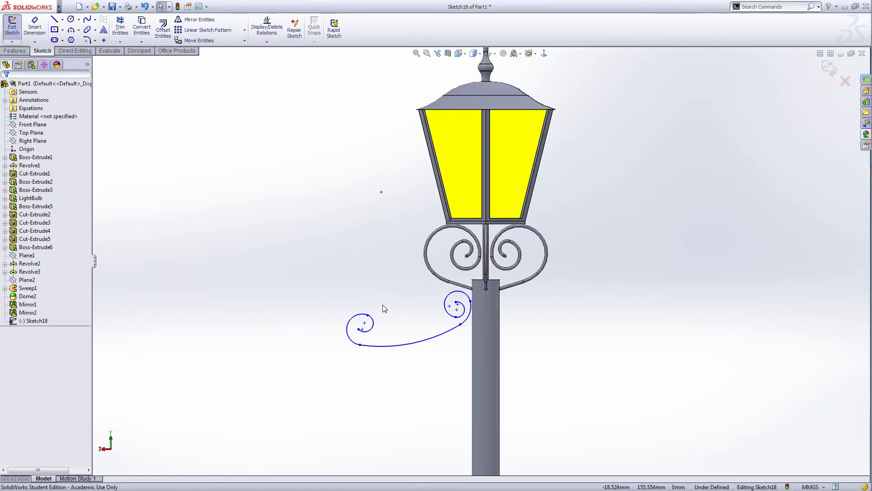
pyautogui.scroll(-6, 413, 310)
pyautogui.scroll(2, 334, 412)
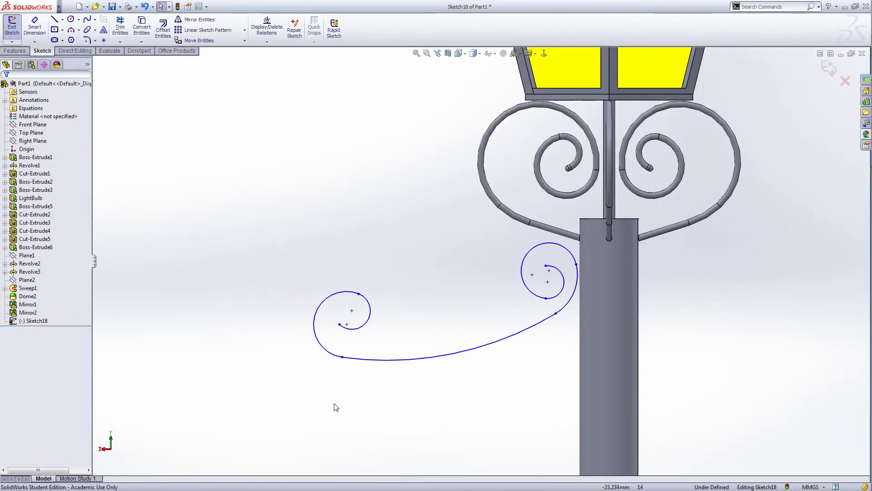
pyautogui.moveTo(342, 358); pyautogui.dragTo(299, 348)
pyautogui.click(362, 404)
# Enlarge the smaller spiral and reposition its free end and inner arc joint to form an even coil.
pyautogui.moveTo(340, 324); pyautogui.dragTo(311, 299)
pyautogui.click(253, 344)
pyautogui.moveTo(297, 258)
pyautogui.mouseDown()
pyautogui.moveTo(305, 276)
pyautogui.moveTo(299, 253)
pyautogui.mouseUp()
pyautogui.click(475, 339)
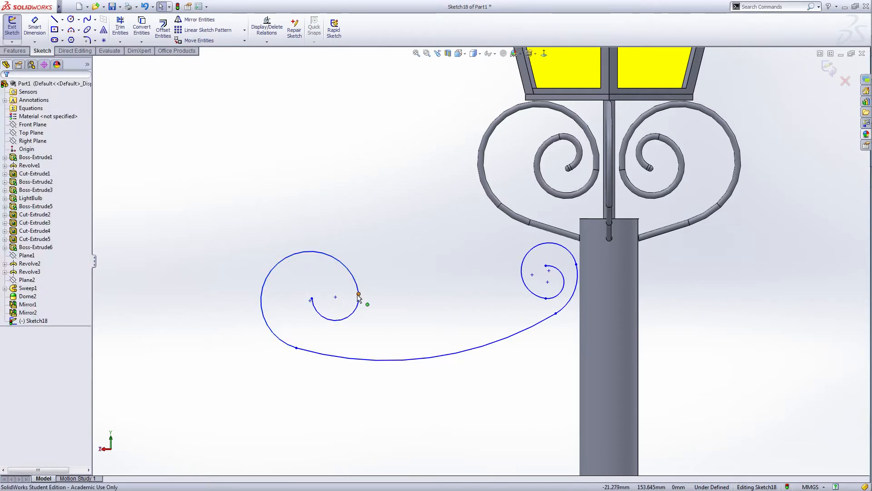
pyautogui.moveTo(359, 296); pyautogui.dragTo(302, 316)
pyautogui.click(412, 420)
# Examine the whole scroll's proportions against the lamp and how the larger spiral sits beside the post.
pyautogui.scroll(6, 457, 334)
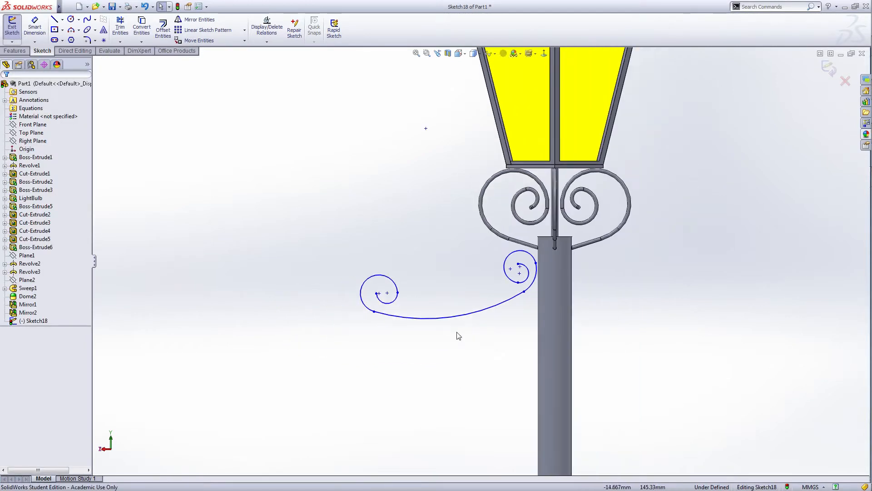
pyautogui.scroll(-3, 559, 253)
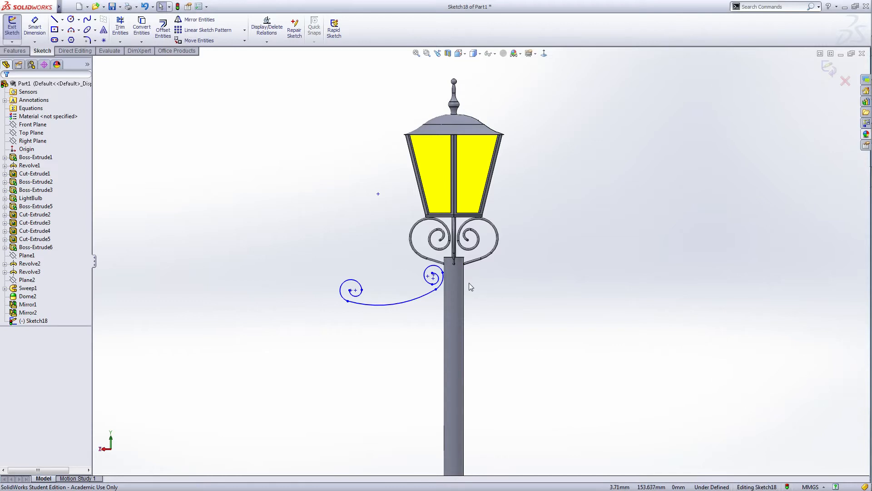
pyautogui.scroll(-2, 443, 267)
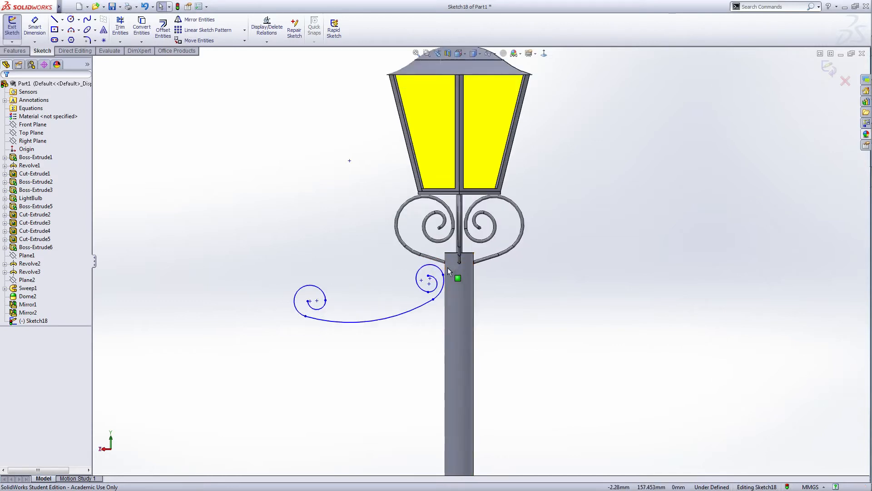
pyautogui.scroll(-5, 448, 272)
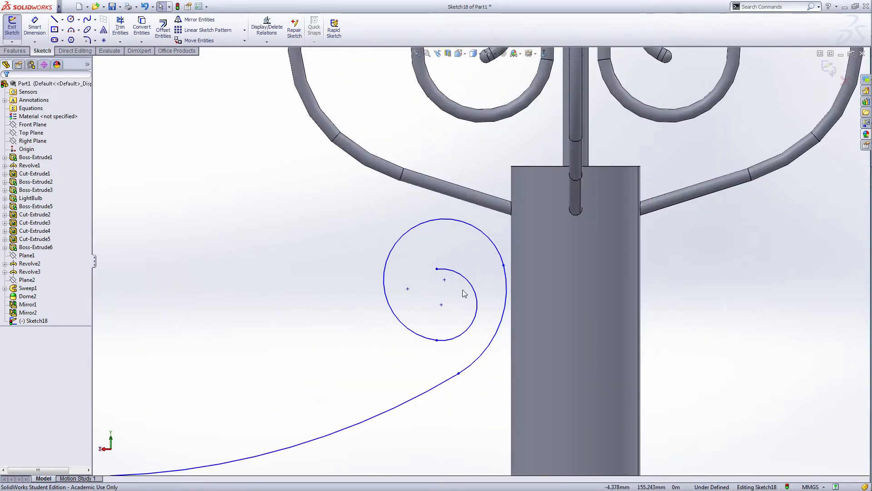
pyautogui.scroll(4, 454, 312)
pyautogui.scroll(-1, 455, 312)
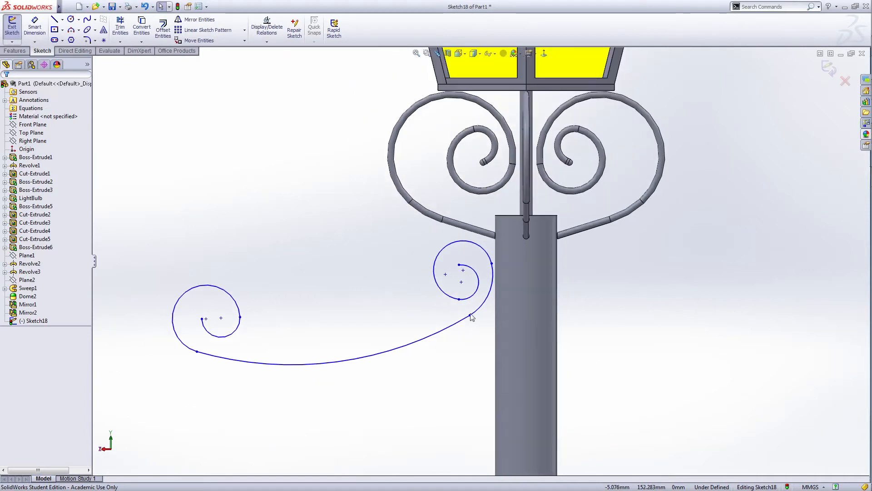
pyautogui.click(475, 312)
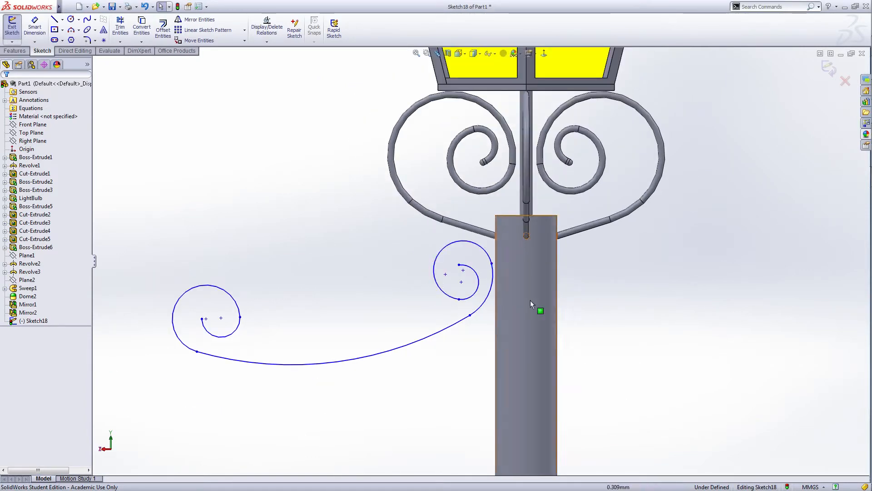
# Sketch a straight end line about 1.06 mm long, tangent to the innermost arc of the larger spiral beside the post.
pyautogui.rightClick(623, 306)
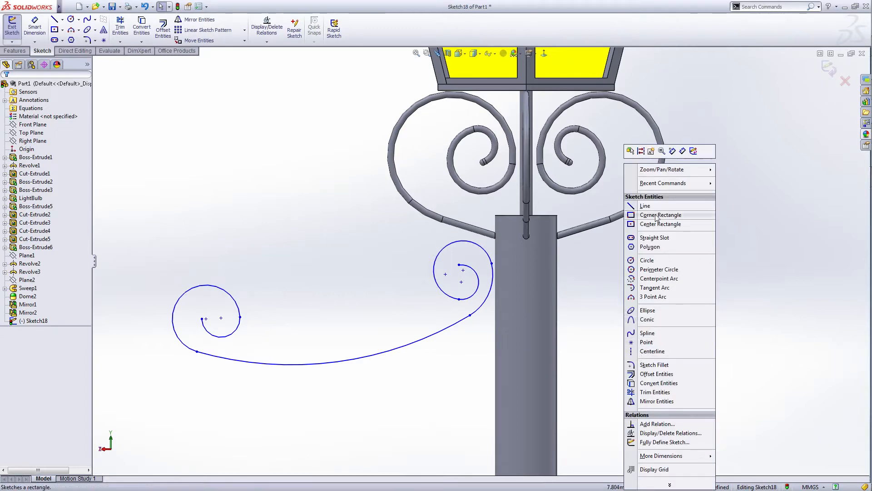
pyautogui.click(645, 205)
pyautogui.scroll(-5, 468, 273)
pyautogui.scroll(-3, 468, 271)
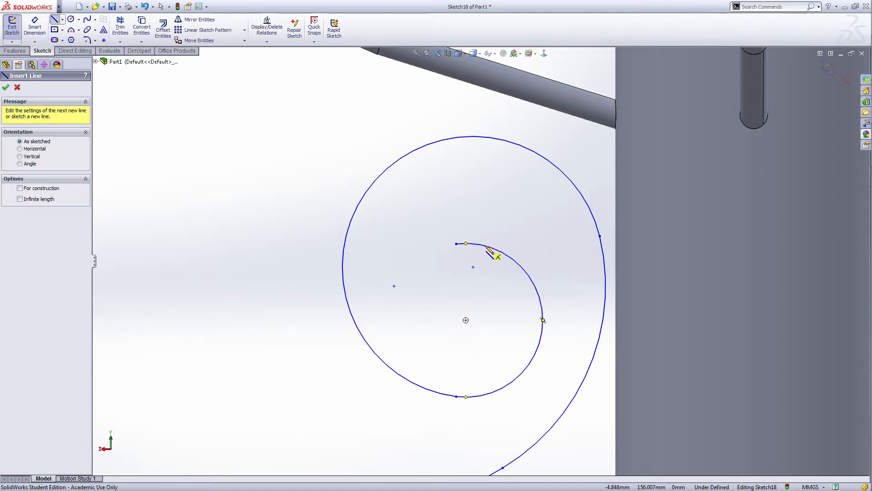
pyautogui.click(492, 248)
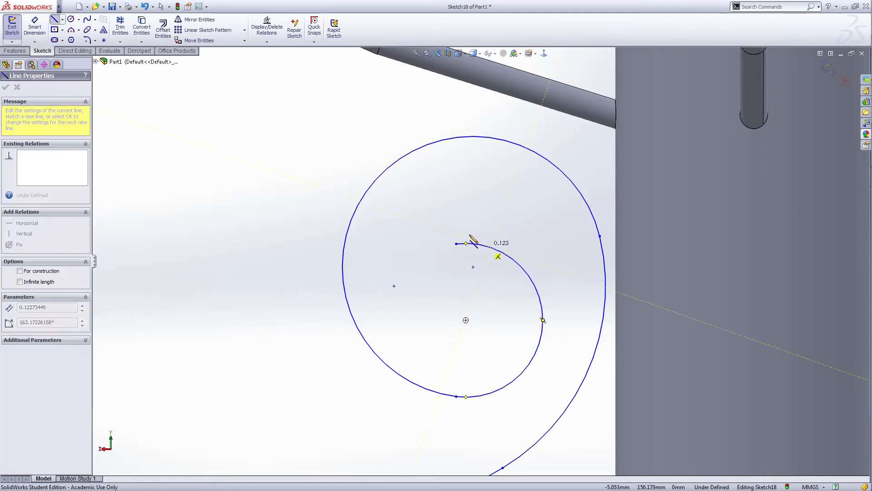
pyautogui.click(448, 227)
pyautogui.rightClick(446, 225)
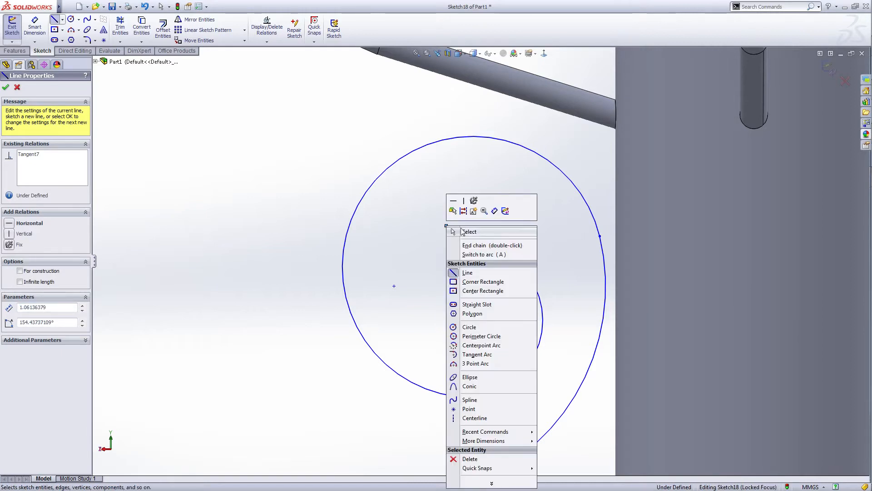
pyautogui.click(484, 234)
# Check the new line's relation to the larger spiral's innermost arc and trim off the arc end beyond their joint.
pyautogui.click(466, 236)
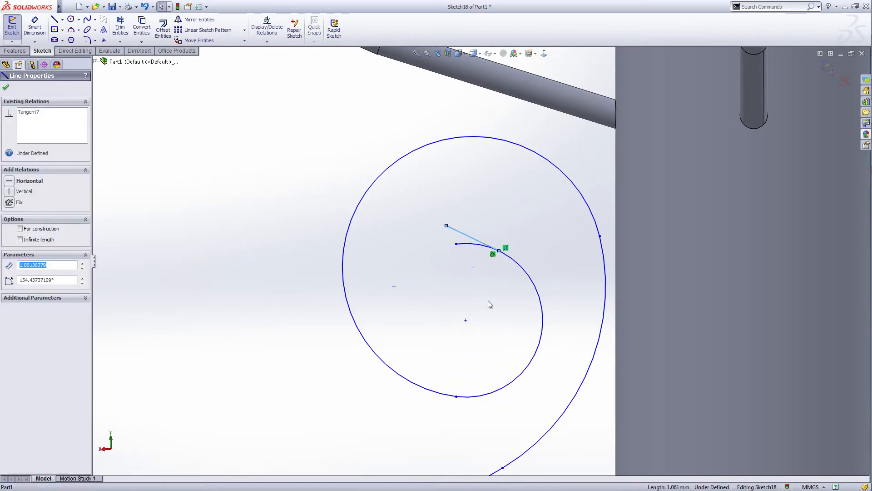
pyautogui.keyDown('ctrl'); pyautogui.click(524, 275); pyautogui.keyUp('ctrl')
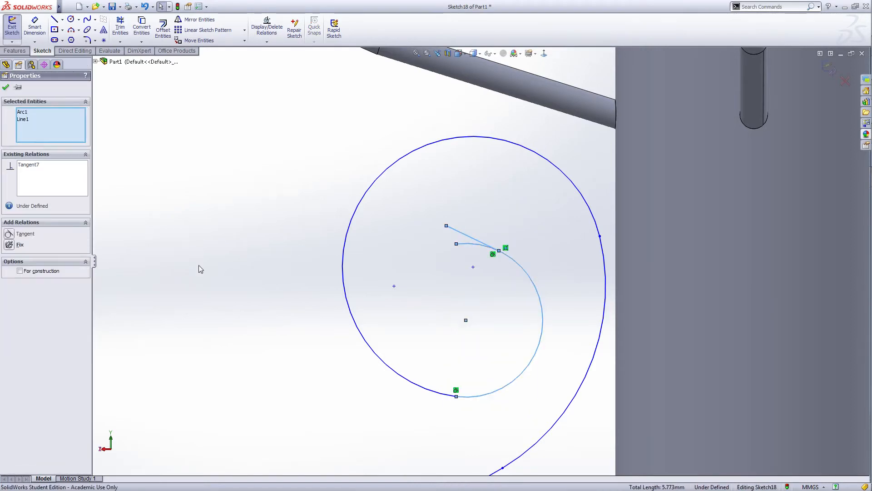
pyautogui.click(5, 88)
pyautogui.click(120, 27)
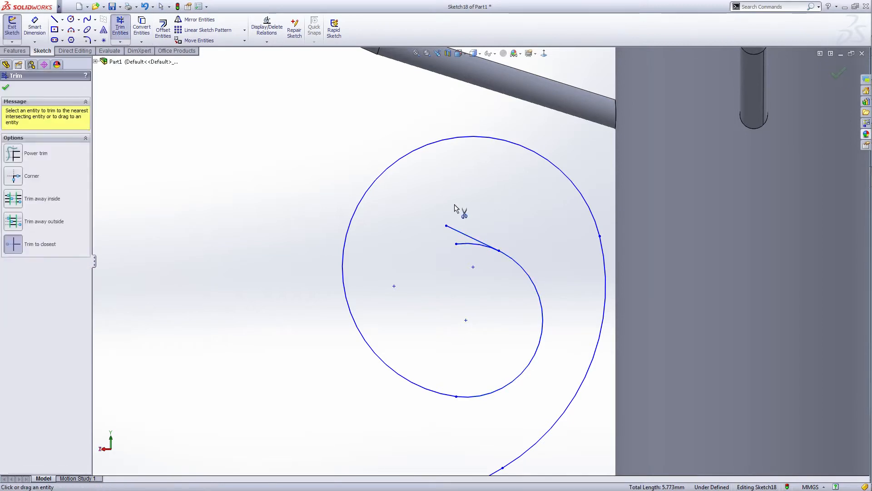
pyautogui.click(460, 244)
pyautogui.rightClick(197, 229)
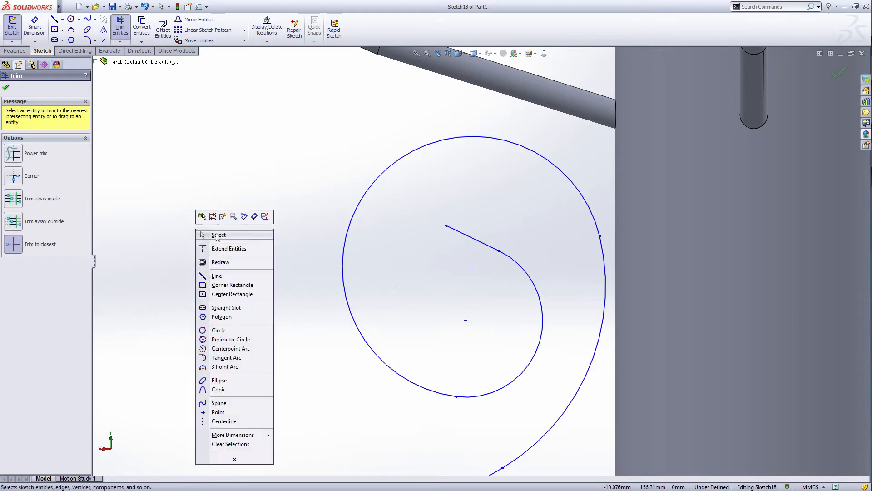
pyautogui.click(220, 234)
# Sketch a straight end line about 1.45 mm long, tangent to the innermost arc of the smaller outer spiral.
pyautogui.rightClick(222, 237)
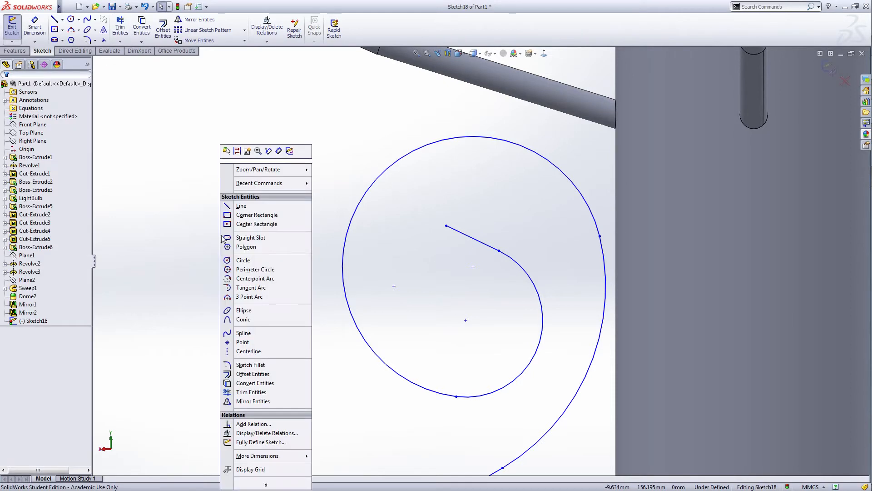
pyautogui.click(242, 206)
pyautogui.scroll(5, 191, 298)
pyautogui.scroll(-2, 266, 306)
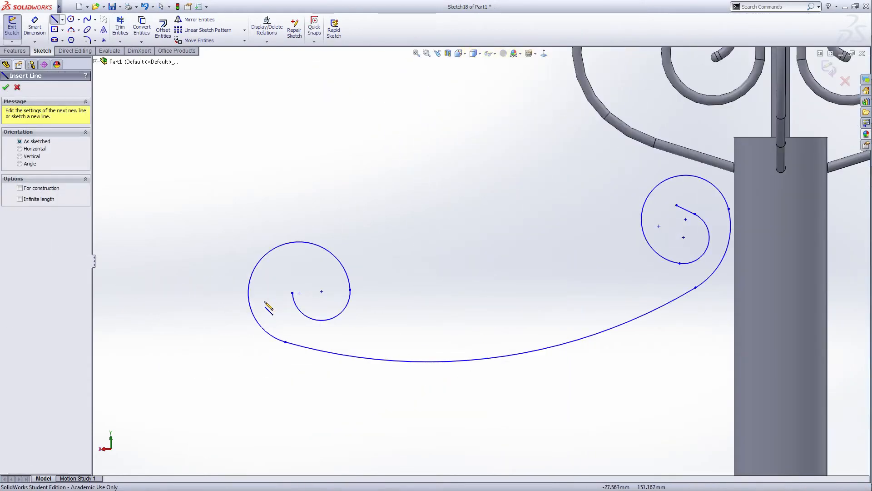
pyautogui.scroll(-4, 287, 293)
pyautogui.click(361, 322)
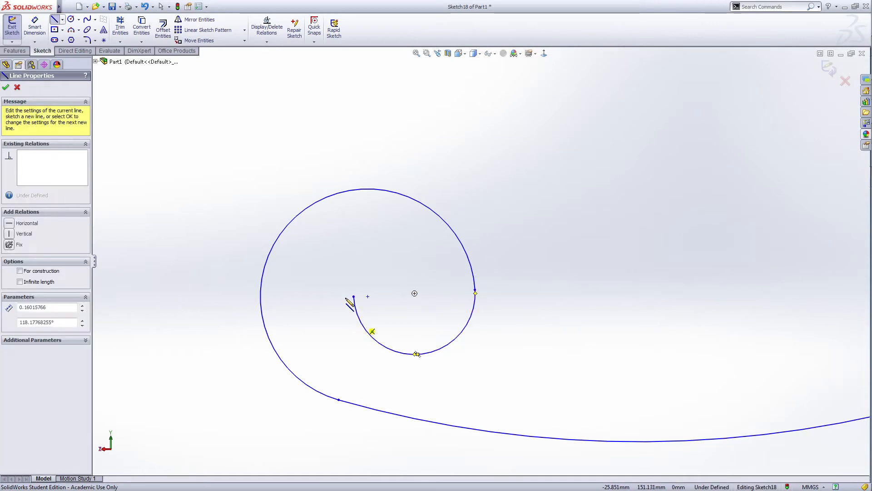
pyautogui.click(332, 286)
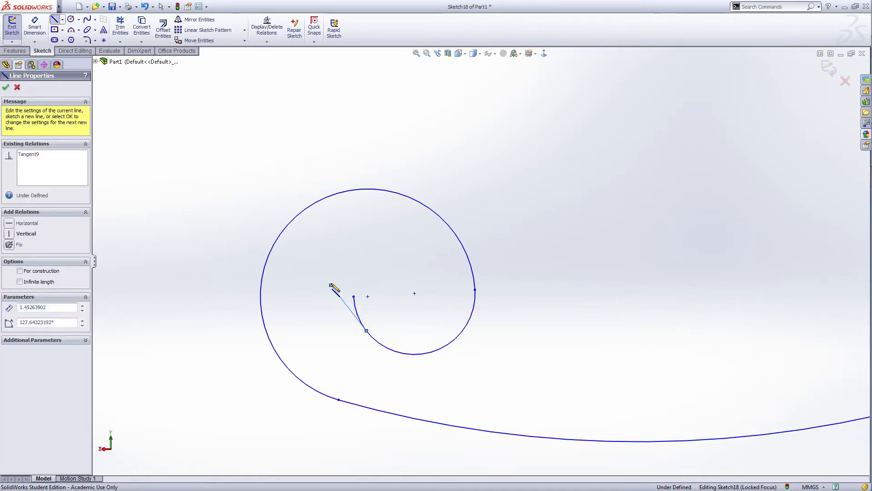
pyautogui.rightClick(331, 286)
pyautogui.click(363, 224)
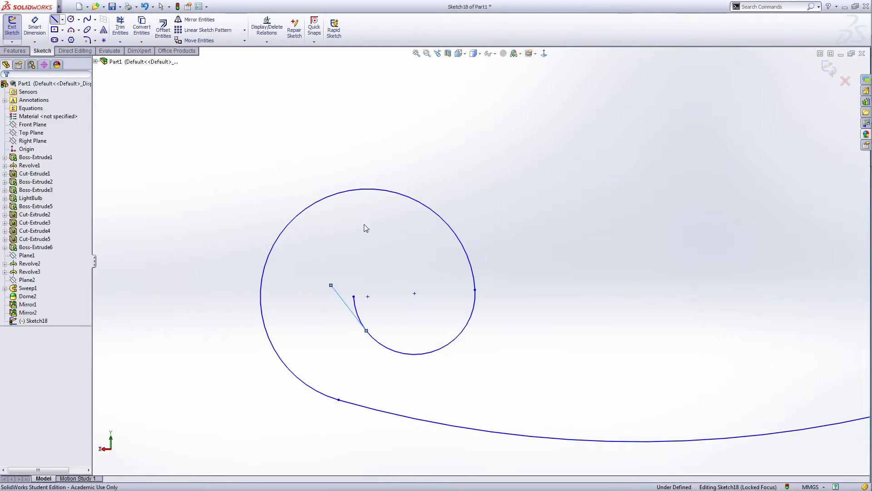
# Check the end line's relation to the smaller spiral's innermost arc and trim off the arc end beyond their joint.
pyautogui.click(350, 310)
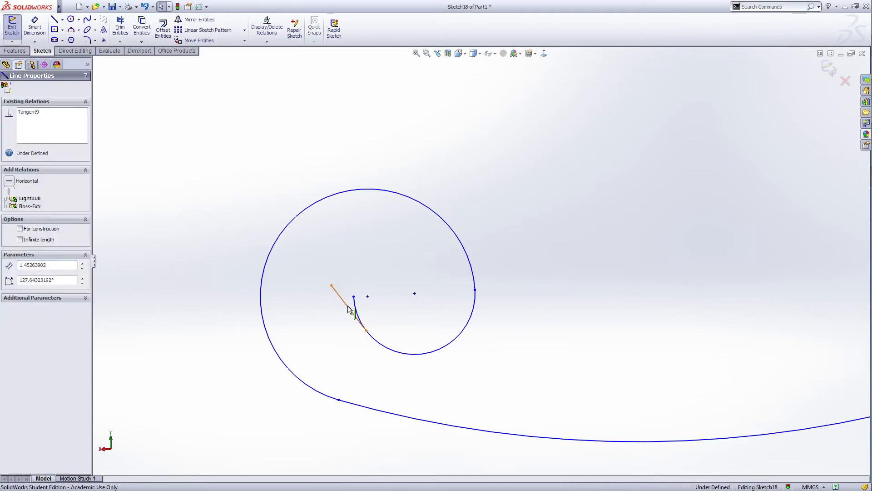
pyautogui.keyDown('ctrl'); pyautogui.click(383, 345); pyautogui.keyUp('ctrl')
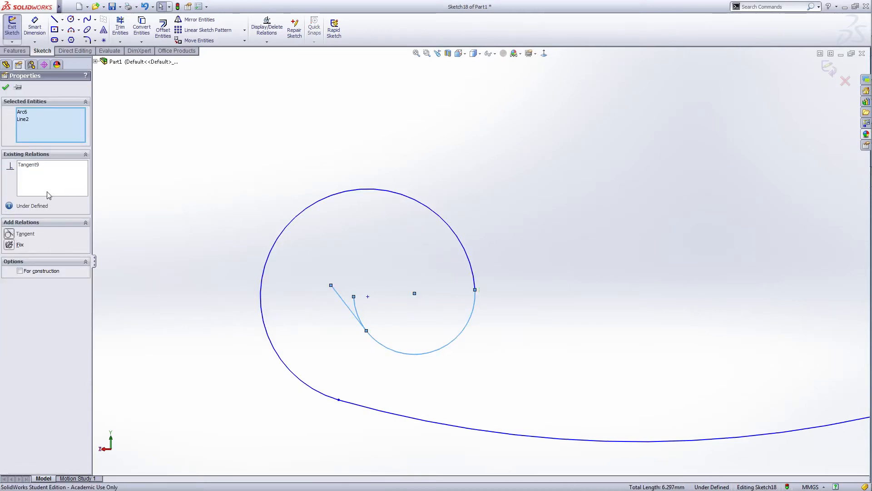
pyautogui.click(5, 87)
pyautogui.click(120, 27)
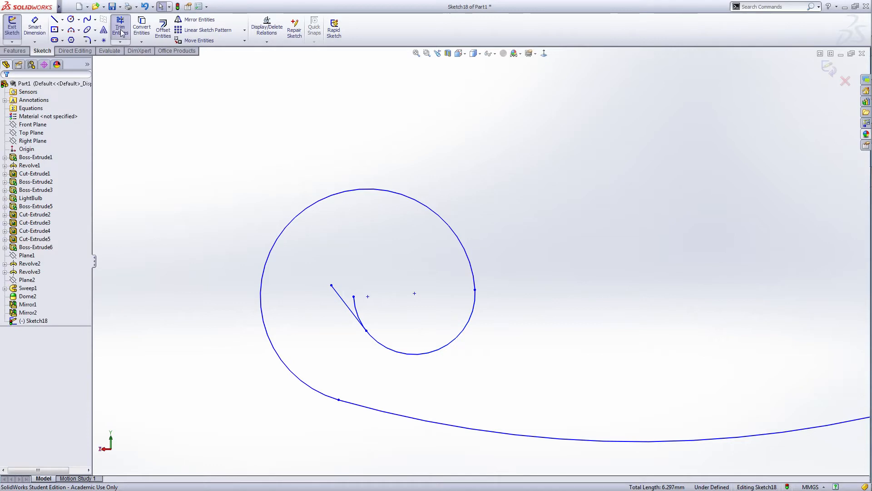
pyautogui.click(355, 311)
# Dimension the length of the smaller spiral's straight end line as 0.2 mm.
pyautogui.rightClick(534, 223)
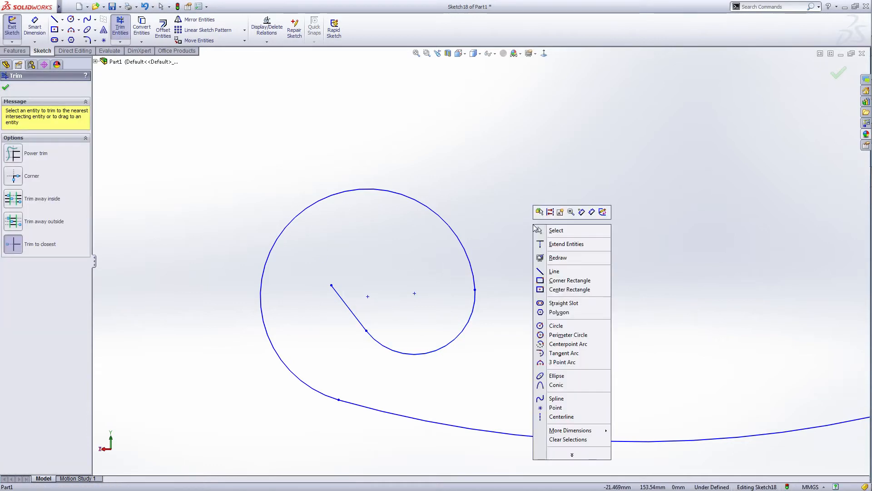
pyautogui.click(591, 211)
pyautogui.click(366, 330)
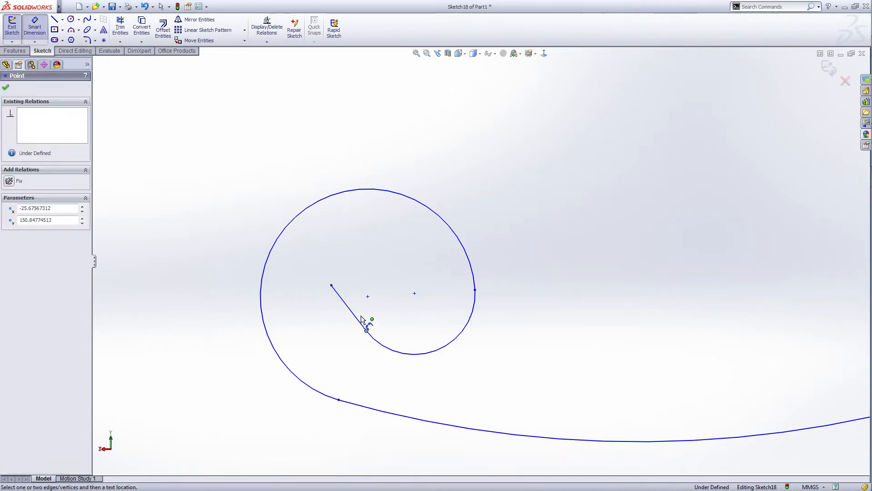
pyautogui.click(332, 287)
pyautogui.click(341, 318)
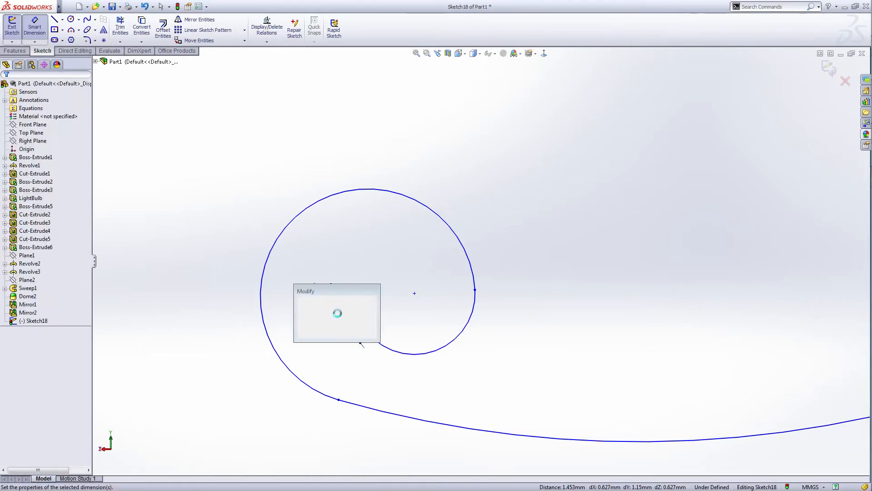
pyautogui.write('.2')
pyautogui.press('Return')
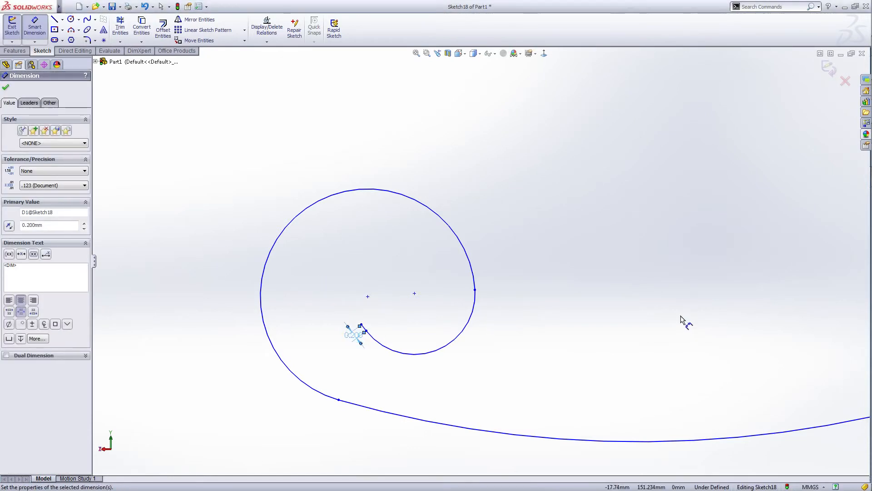
# Dimension the length of the larger spiral's straight end line as 0.2 mm and leave the dimension command.
pyautogui.scroll(3, 709, 313)
pyautogui.scroll(-2, 821, 218)
pyautogui.scroll(-5, 734, 225)
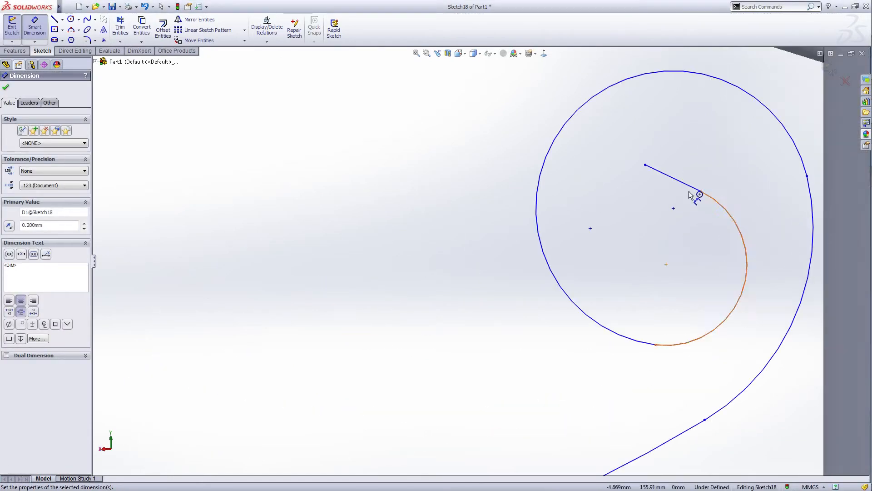
pyautogui.click(646, 165)
pyautogui.click(701, 191)
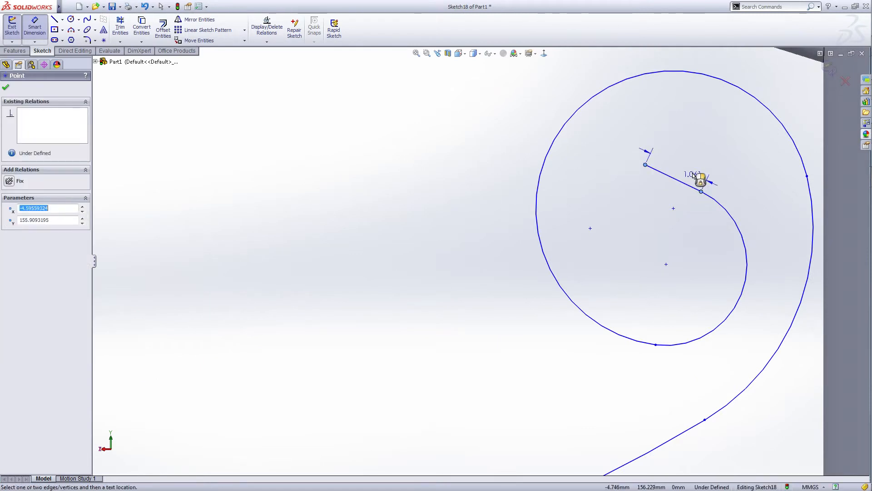
pyautogui.click(720, 163)
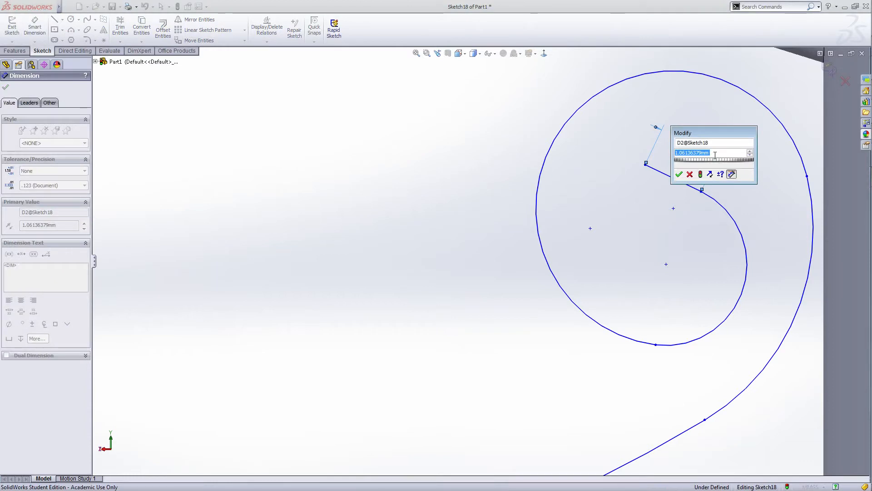
pyautogui.write('0.2')
pyautogui.press('Return')
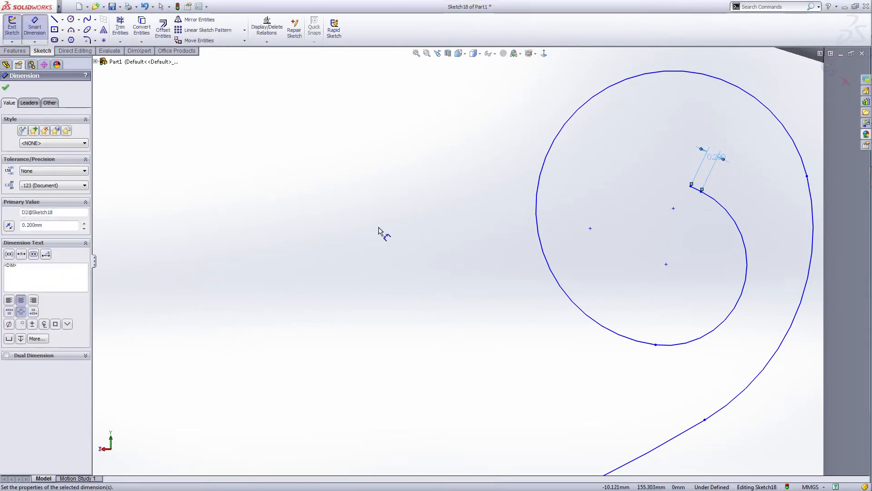
pyautogui.rightClick(380, 232)
pyautogui.click(400, 234)
# Curl the larger spiral's innermost arc further inward by moving the free end of its 0.2 mm end line.
pyautogui.scroll(5, 590, 250)
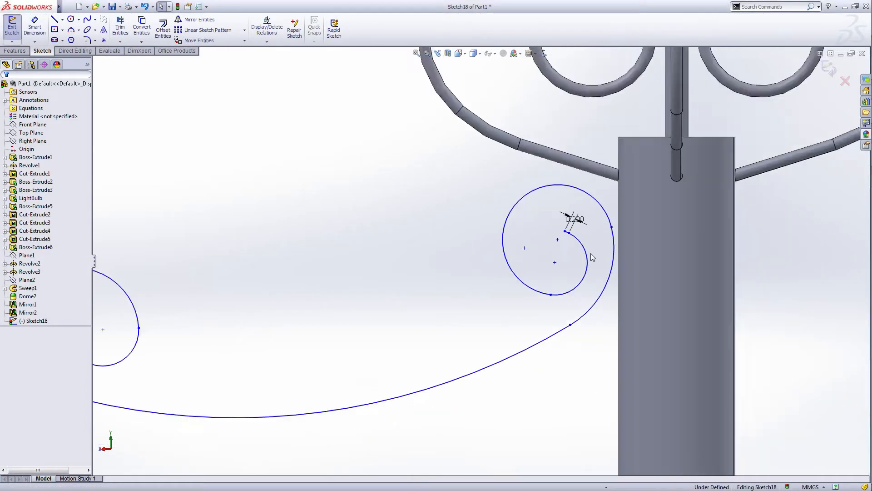
pyautogui.scroll(2, 568, 254)
pyautogui.scroll(-7, 531, 247)
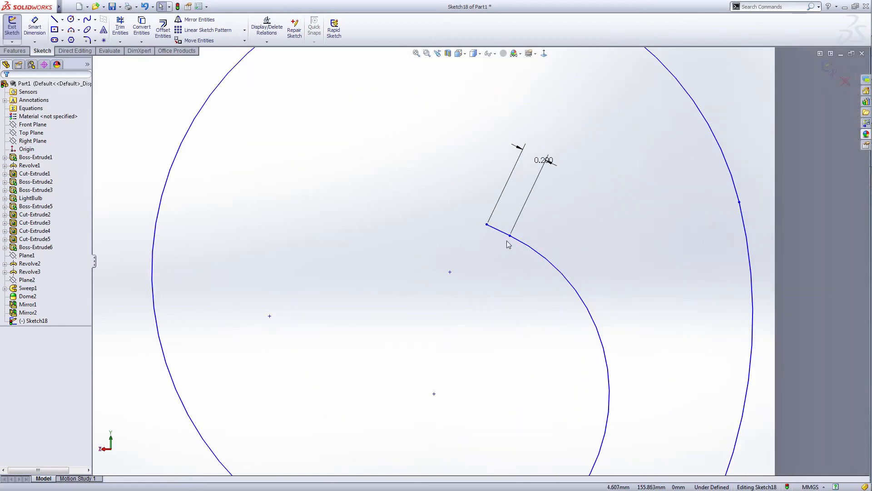
pyautogui.moveTo(487, 226); pyautogui.dragTo(405, 250)
pyautogui.scroll(4, 440, 288)
pyautogui.scroll(1, 442, 288)
pyautogui.click(320, 275)
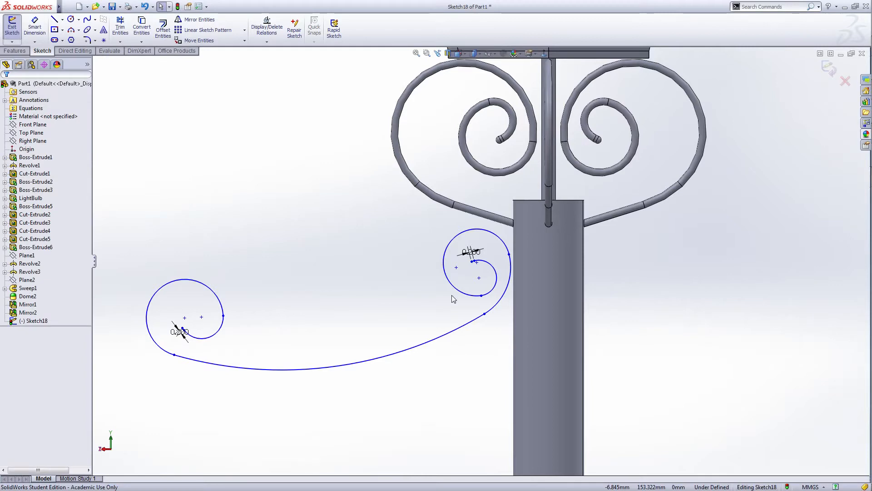
# Extend the smaller spiral's coil by moving the free end of its 0.2 mm end line up and inward.
pyautogui.scroll(-8, 185, 303)
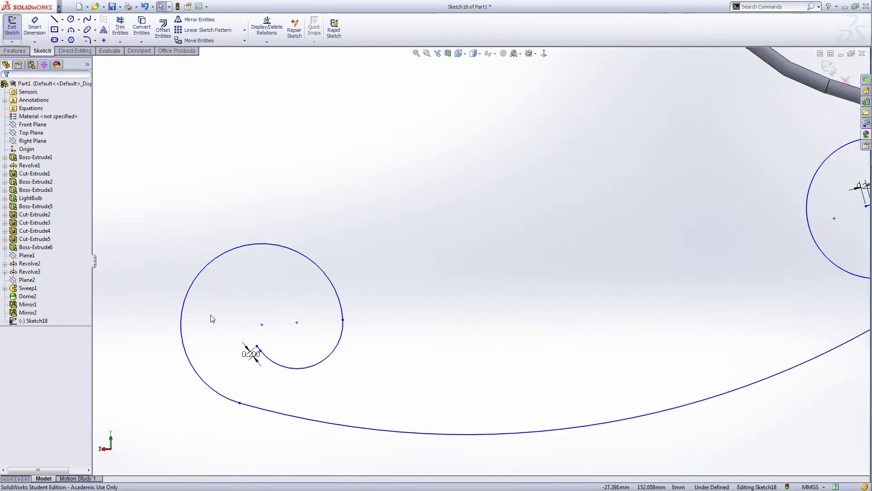
pyautogui.scroll(4, 477, 261)
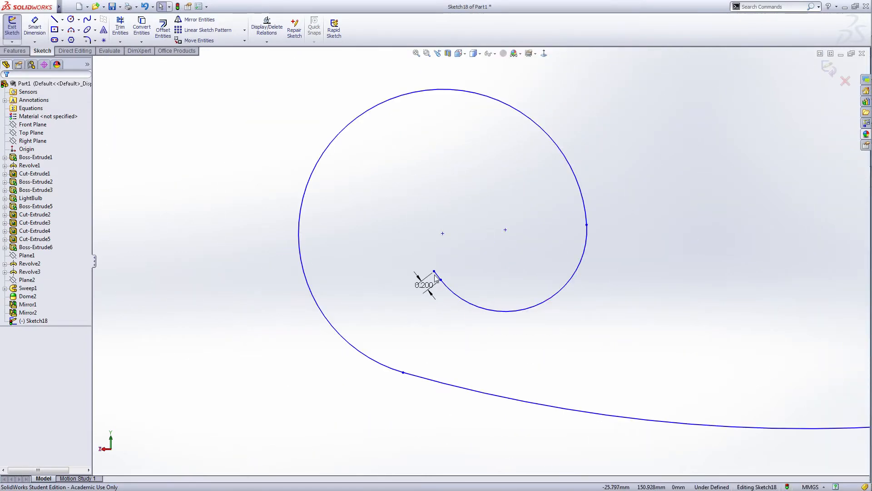
pyautogui.click(427, 246)
pyautogui.moveTo(427, 246); pyautogui.dragTo(475, 195)
pyautogui.click(564, 315)
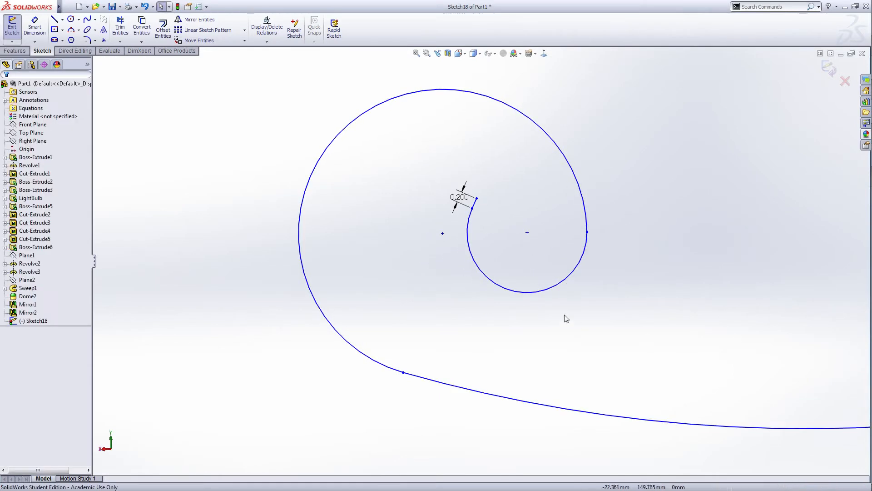
# Reshape the smaller spiral's coil by moving its innermost arc and that arc's joint with the outer arc.
pyautogui.click(522, 293)
pyautogui.moveTo(503, 290); pyautogui.dragTo(461, 244)
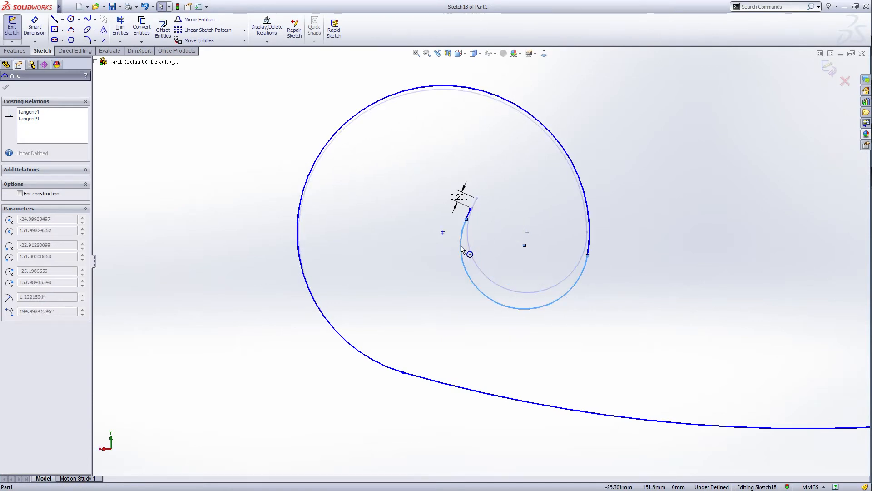
pyautogui.click(673, 342)
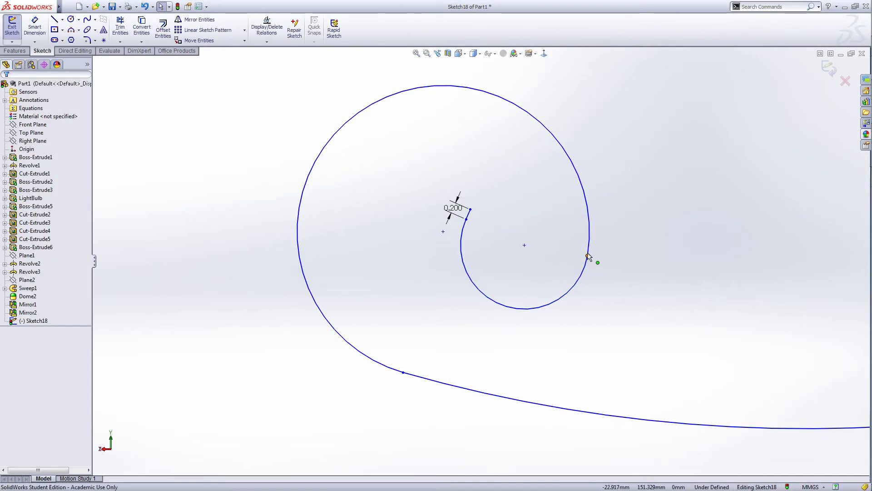
pyautogui.moveTo(588, 255); pyautogui.dragTo(576, 229)
pyautogui.click(677, 380)
pyautogui.scroll(5, 687, 342)
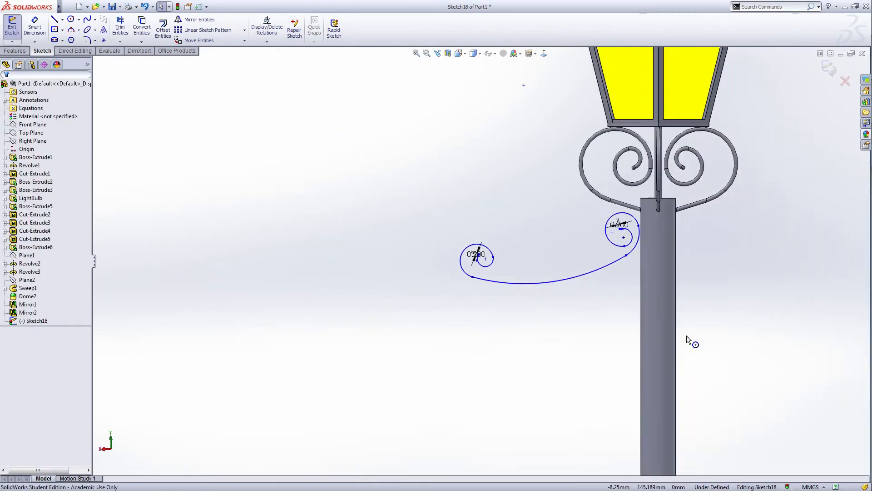
pyautogui.scroll(-8, 511, 254)
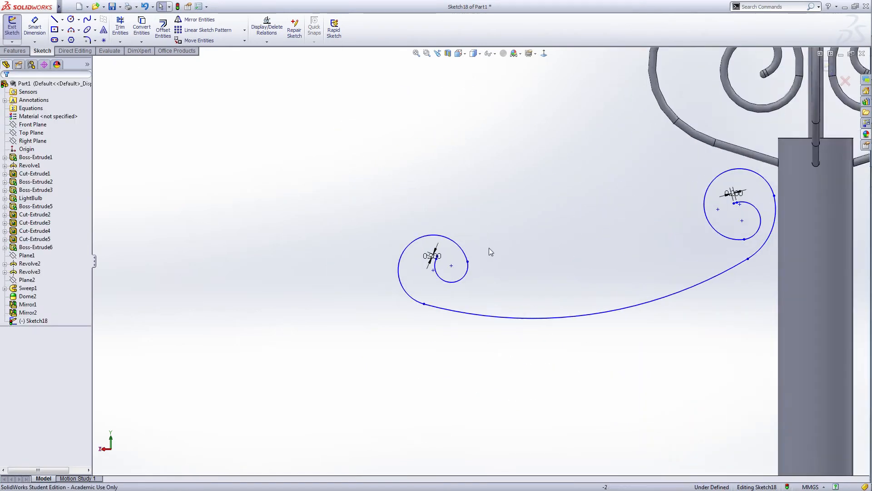
pyautogui.scroll(10, 427, 255)
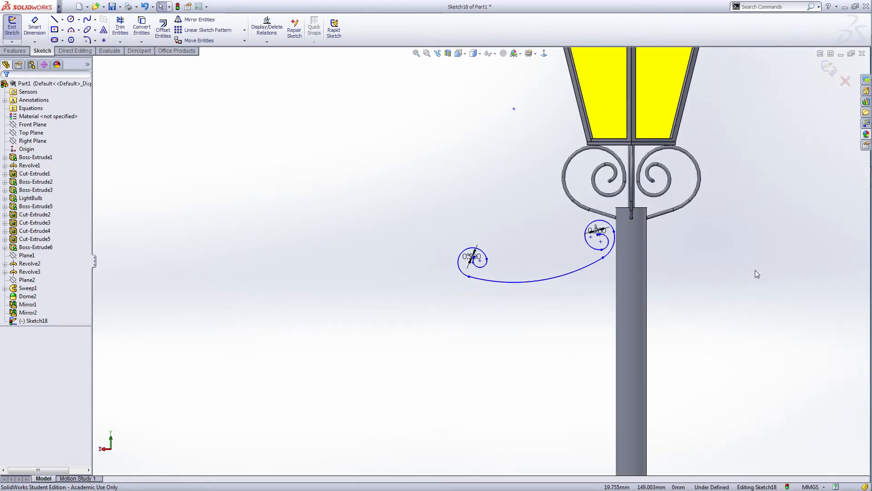
# Finish the S-shaped scroll sketch and rename it "path bottom".
pyautogui.click(830, 72)
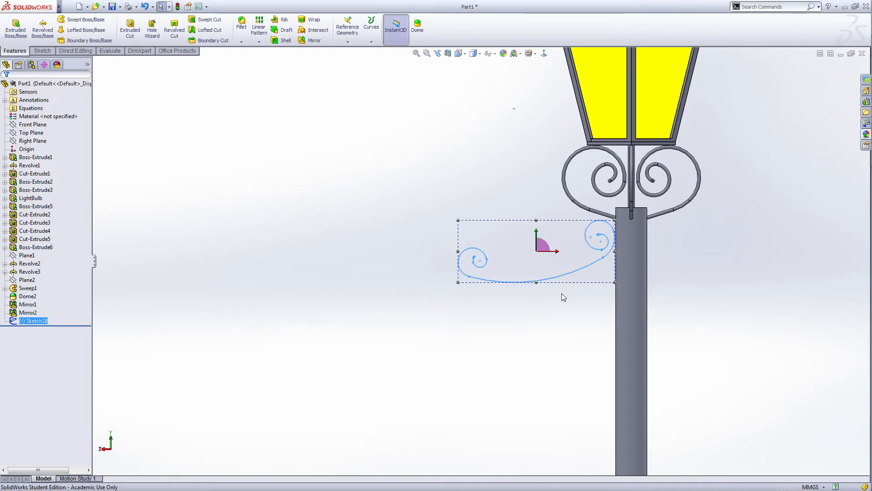
pyautogui.click(29, 321)
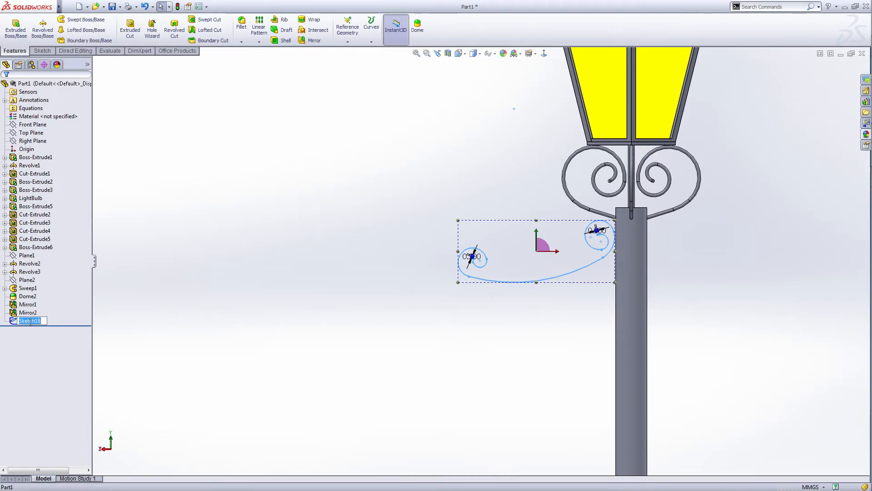
pyautogui.write('path')
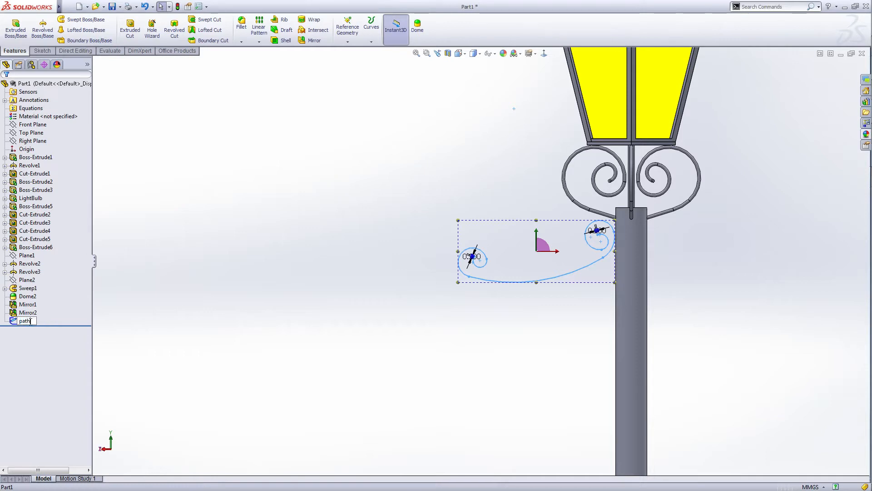
pyautogui.write('1')
pyautogui.write('bottom')
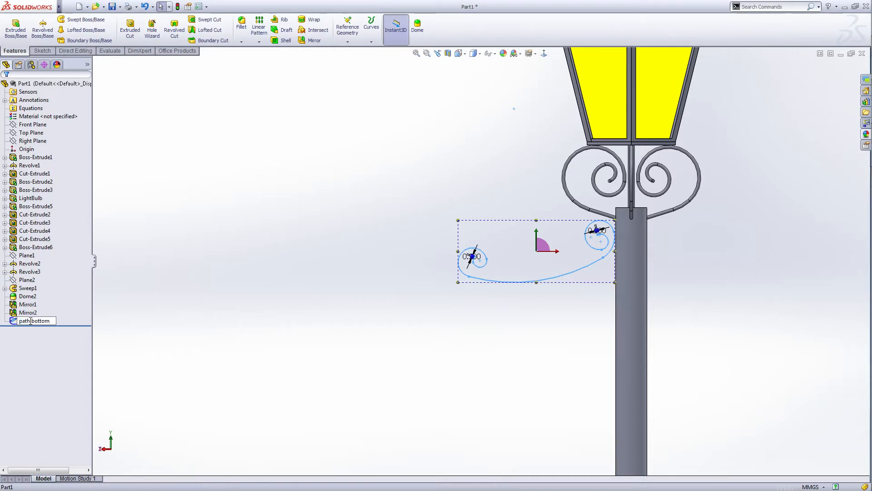
pyautogui.press('Return')
pyautogui.click(188, 368)
# Create a reference plane perpendicular to the short end line of the spiral beside the post, coincident with the line's free endpoint.
pyautogui.scroll(-10, 614, 232)
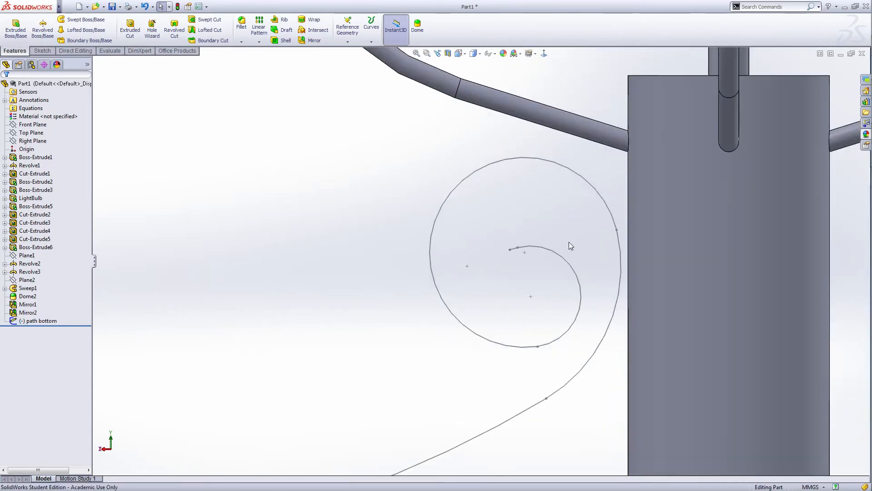
pyautogui.click(348, 29)
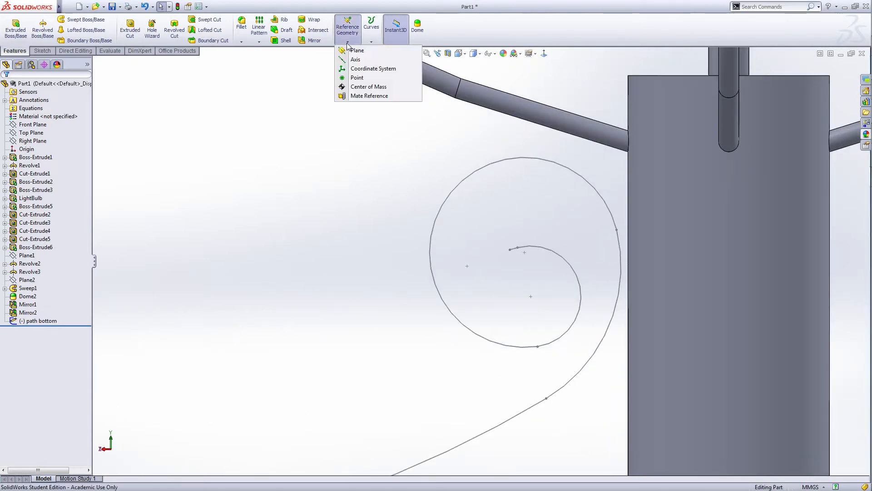
pyautogui.click(353, 54)
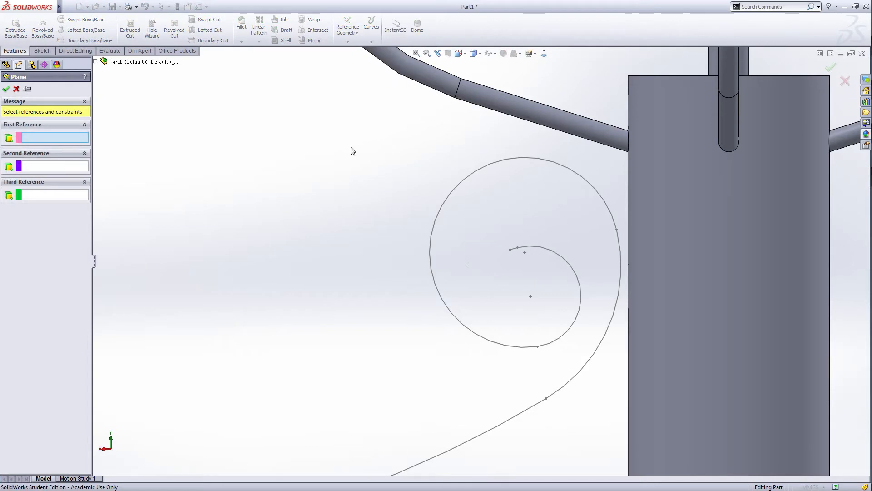
pyautogui.scroll(-5, 511, 259)
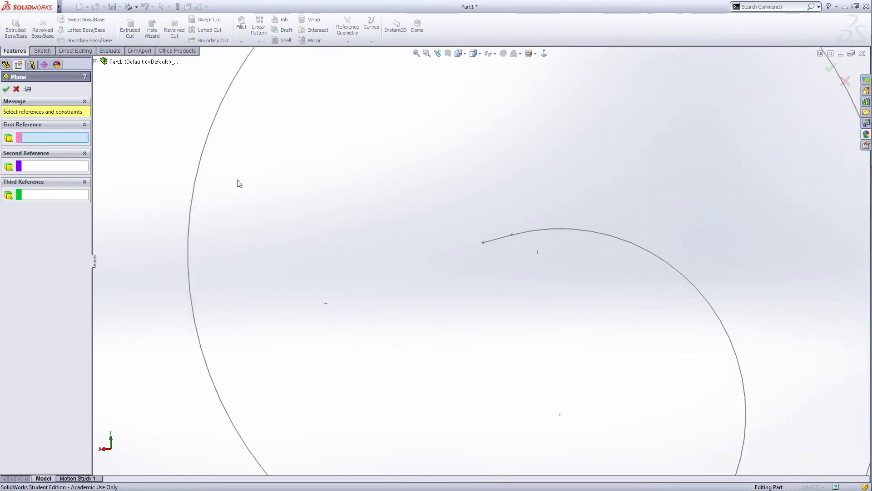
pyautogui.click(495, 245)
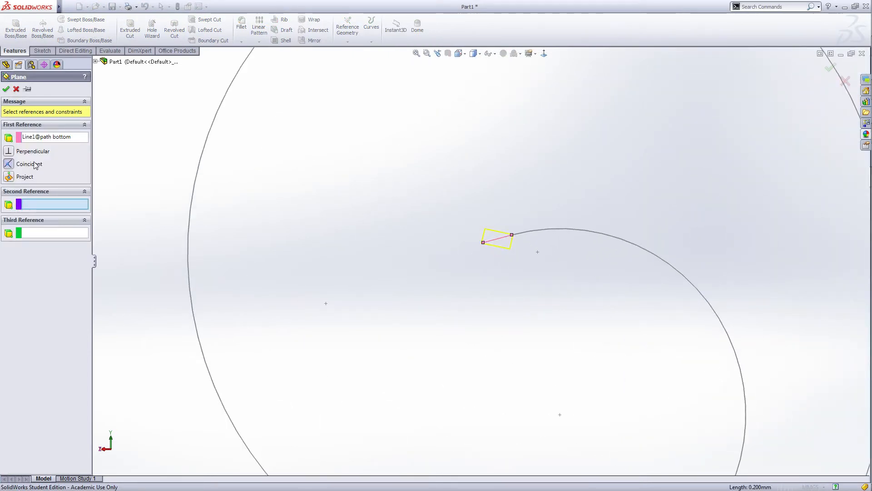
pyautogui.click(9, 151)
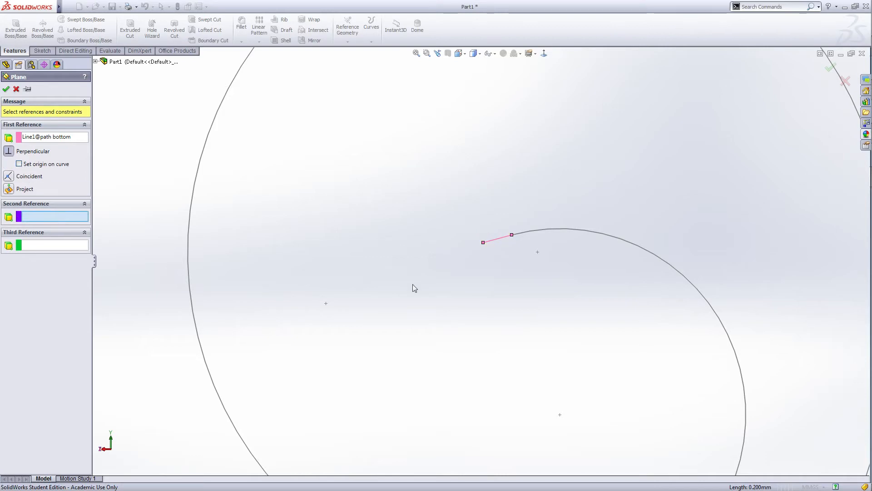
pyautogui.click(483, 243)
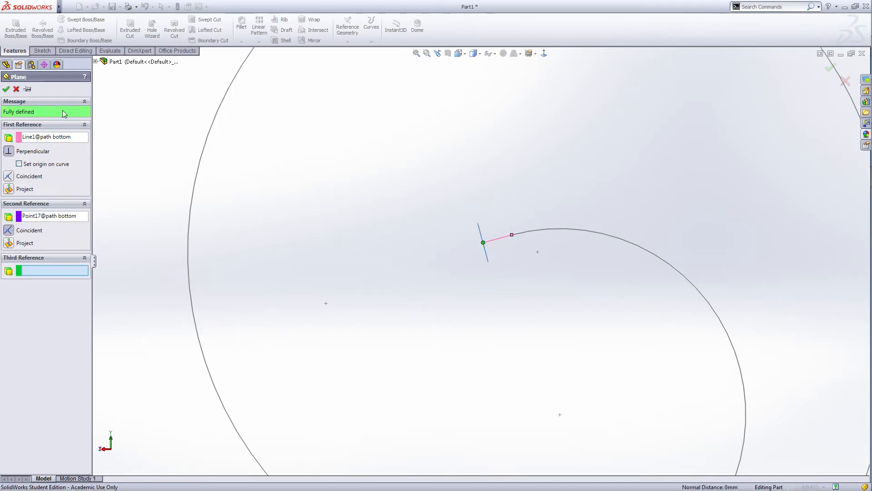
pyautogui.click(7, 89)
# Start a sketch on the new plane and draw a circle about 2.6 mm in diameter away from the spiral beside the post.
pyautogui.scroll(-5, 460, 273)
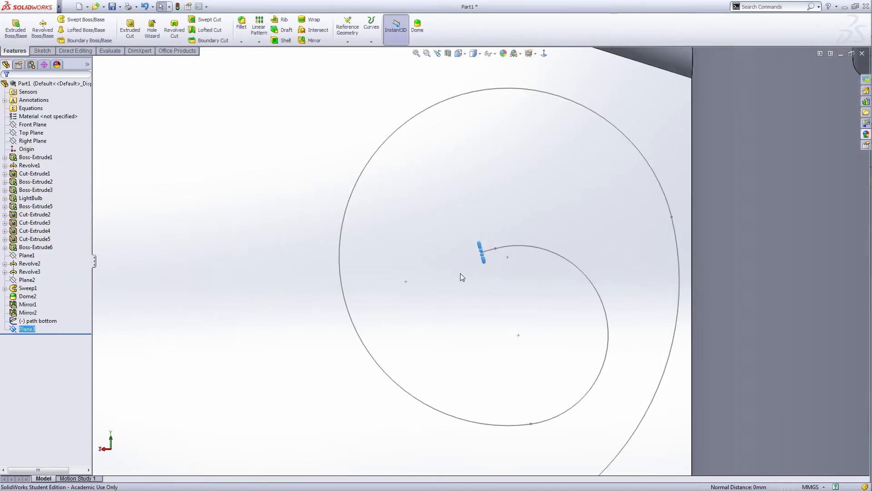
pyautogui.scroll(-1, 491, 278)
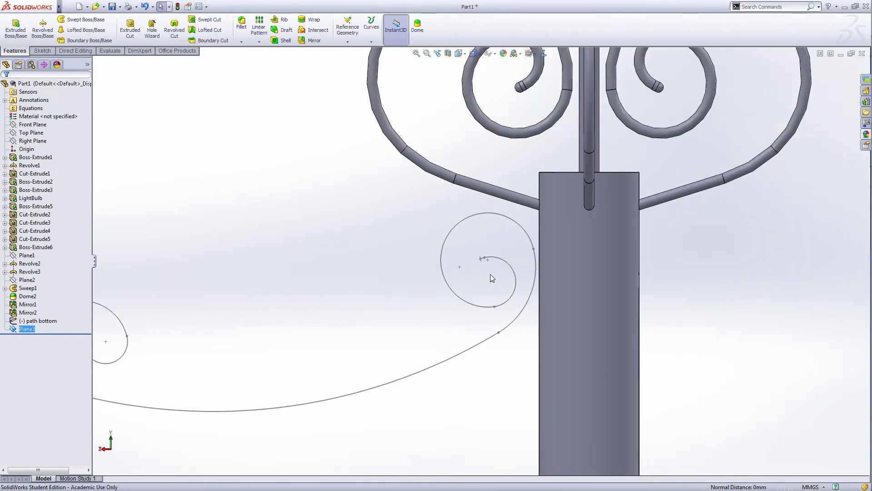
pyautogui.rightClick(22, 331)
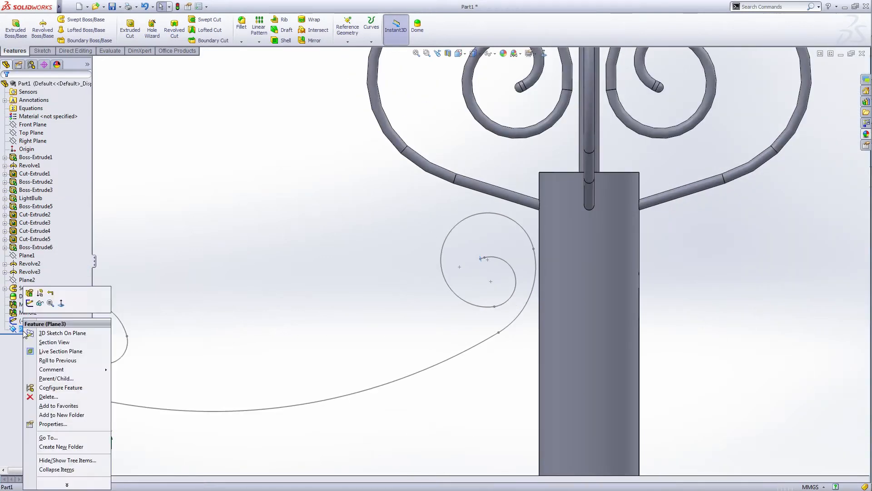
pyautogui.click(30, 303)
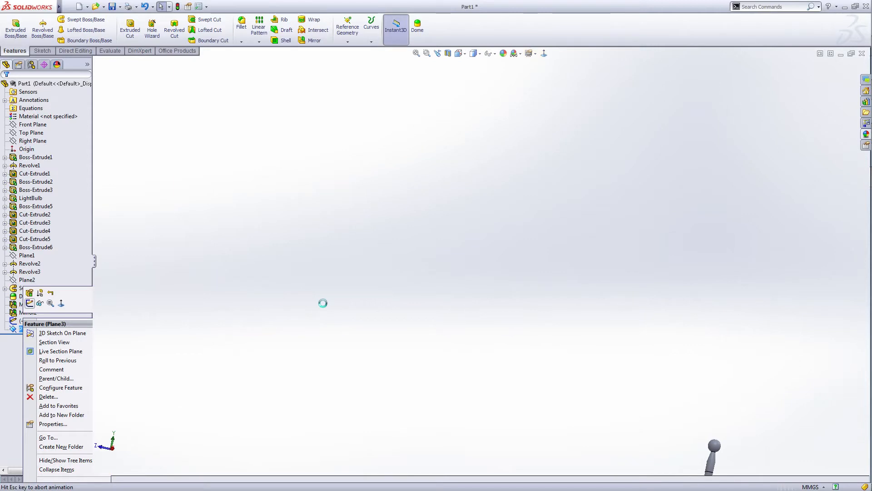
pyautogui.scroll(-6, 495, 144)
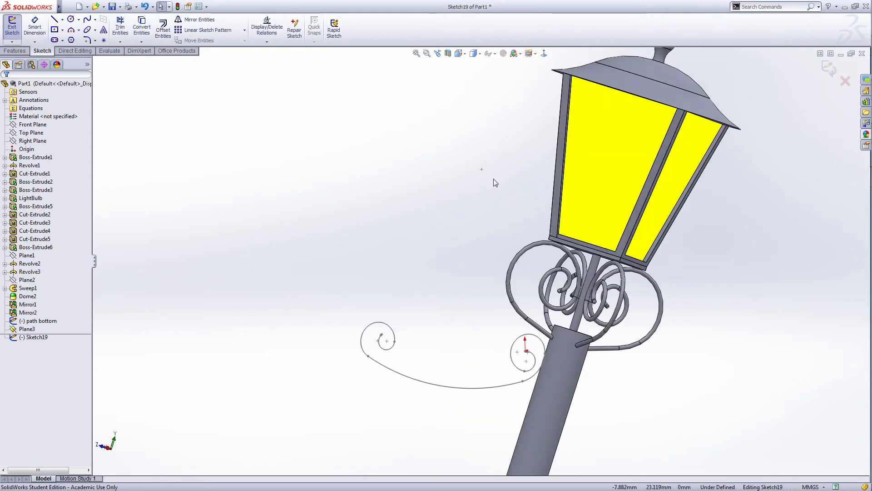
pyautogui.moveTo(636, 411); pyautogui.dragTo(592, 398, button='middle')
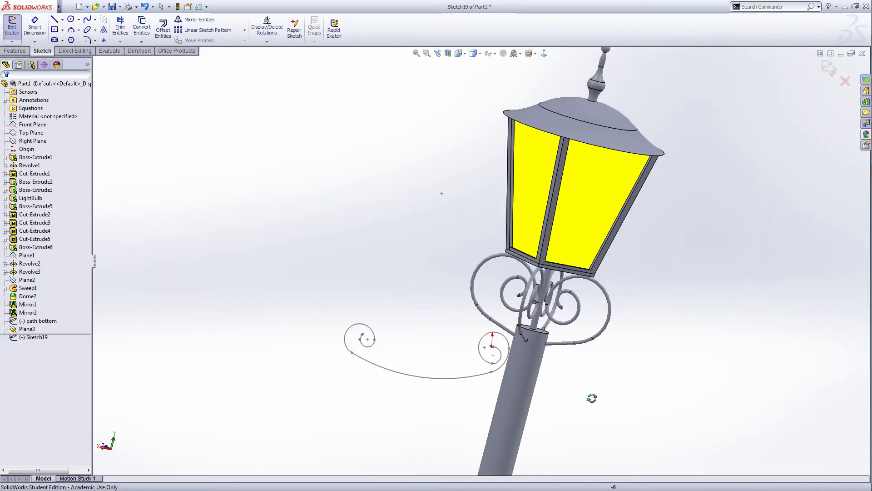
pyautogui.scroll(-6, 426, 280)
pyautogui.rightClick(426, 280)
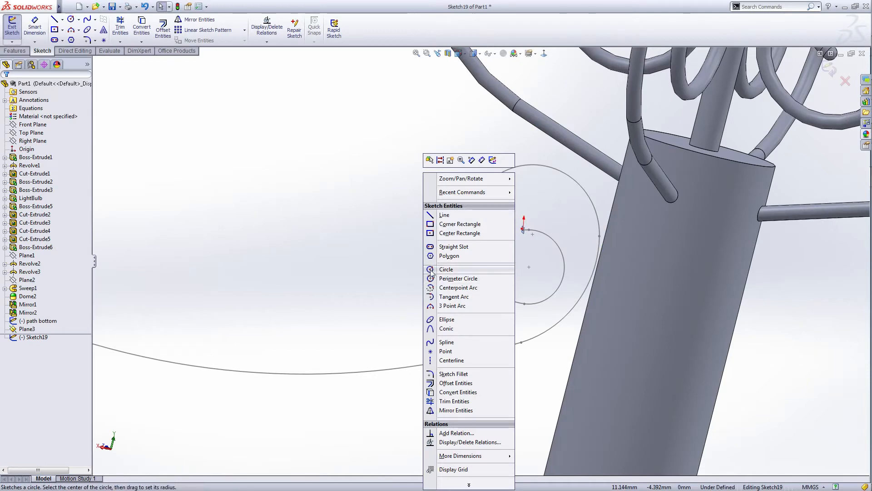
pyautogui.click(445, 269)
pyautogui.moveTo(425, 215); pyautogui.dragTo(439, 222)
# Dimension the circle's diameter as 1 mm and leave the dimension command.
pyautogui.rightClick(439, 223)
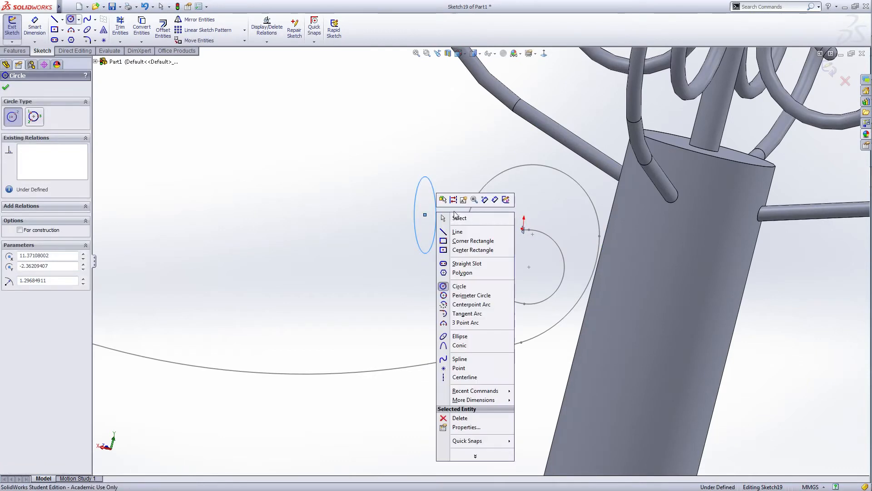
pyautogui.click(446, 197)
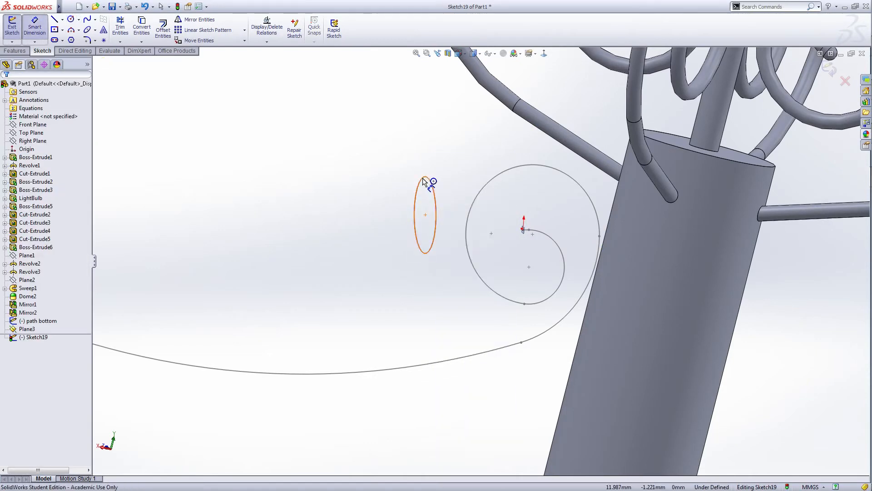
pyautogui.click(423, 183)
pyautogui.click(429, 157)
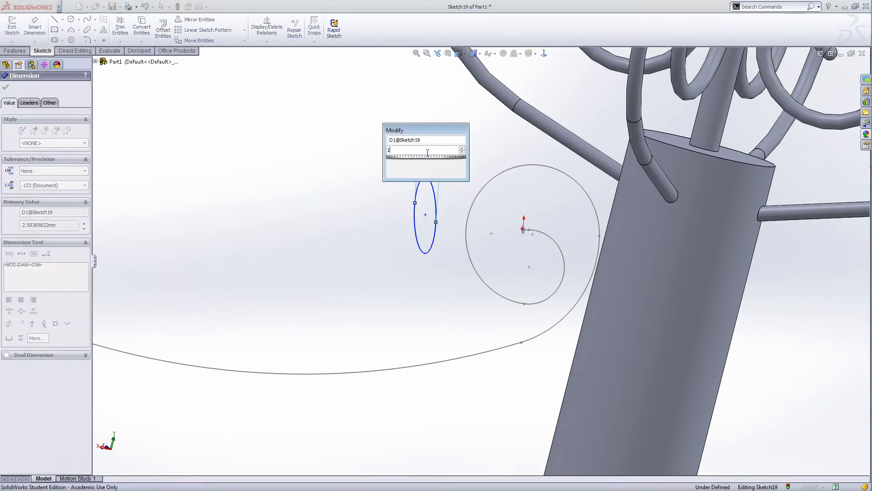
pyautogui.write('1')
pyautogui.press('Return')
pyautogui.rightClick(432, 152)
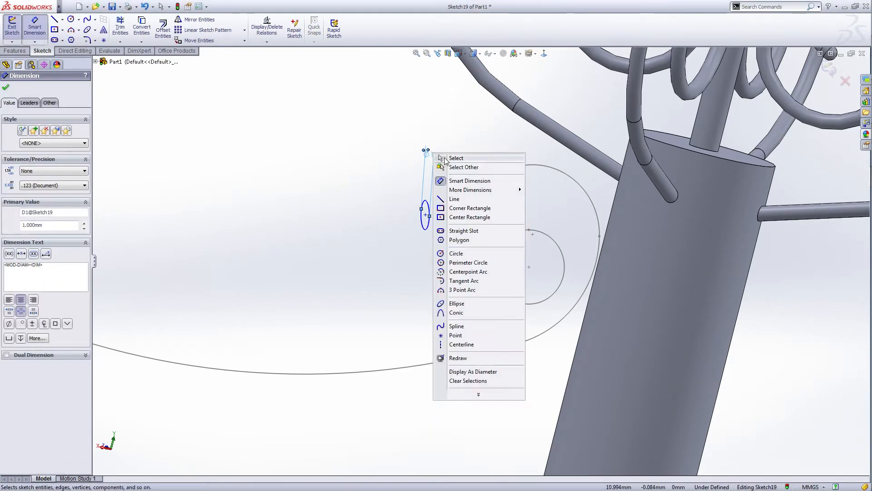
pyautogui.click(448, 159)
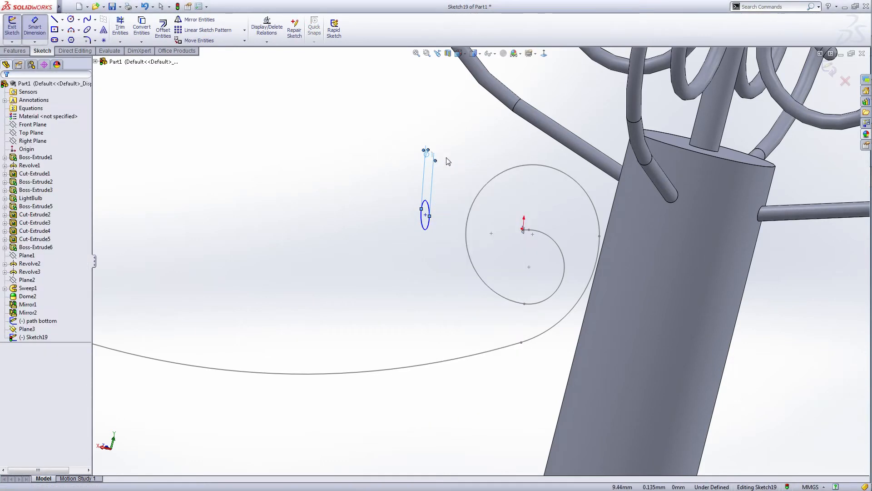
# Add a Pierce relation between the circle's centre and the short end line of the spiral beside the post.
pyautogui.click(425, 215)
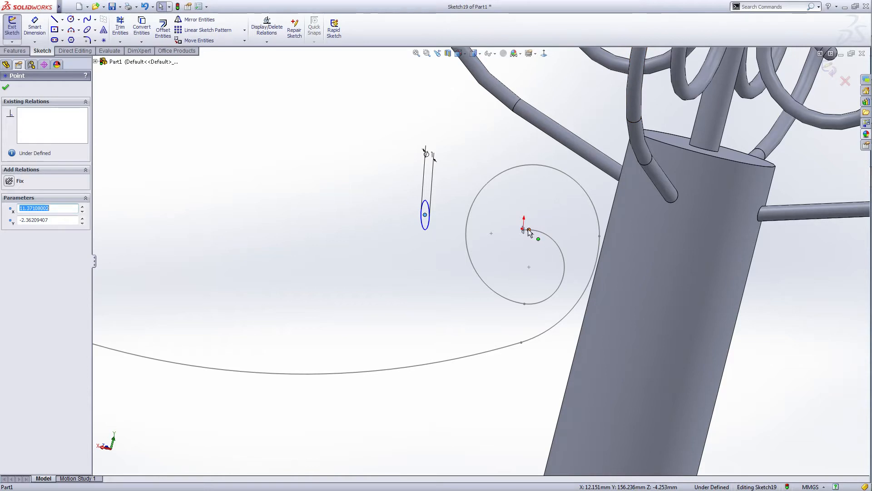
pyautogui.scroll(-4, 528, 232)
pyautogui.scroll(-3, 523, 234)
pyautogui.keyDown('ctrl'); pyautogui.click(511, 239); pyautogui.keyUp('ctrl')
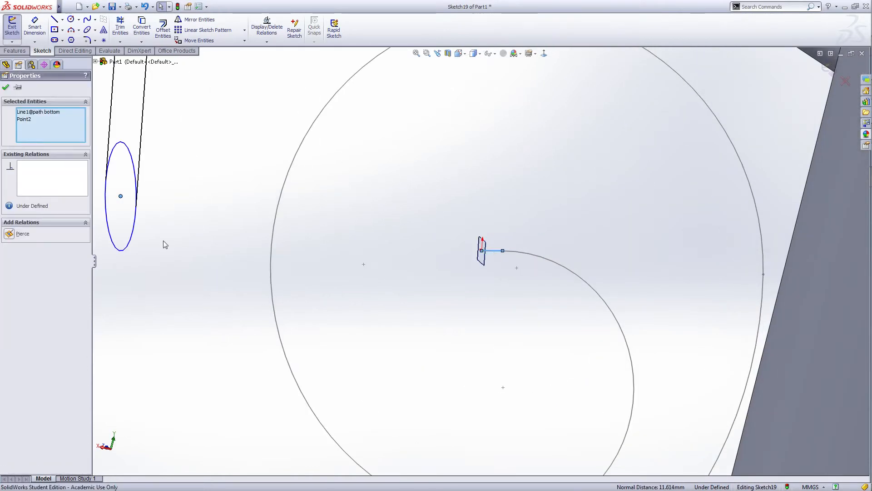
pyautogui.click(11, 235)
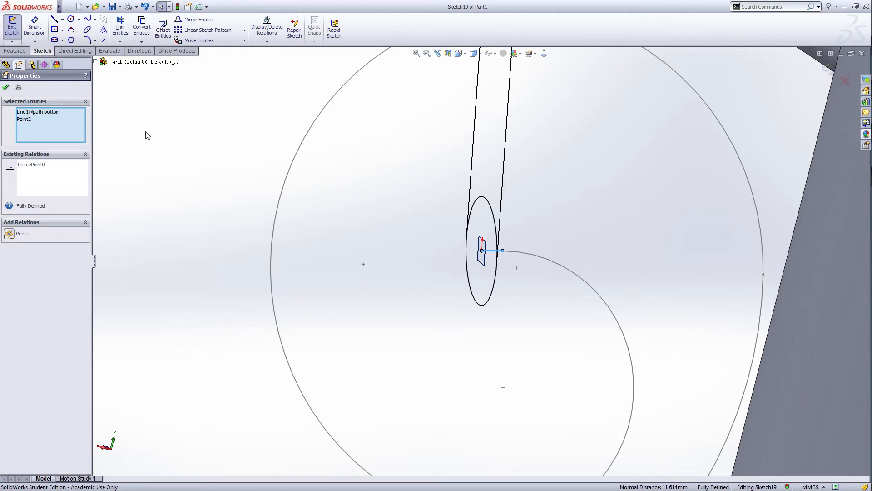
pyautogui.click(6, 87)
# Finish the circle sketch and rename it "profile bottom".
pyautogui.scroll(6, 423, 241)
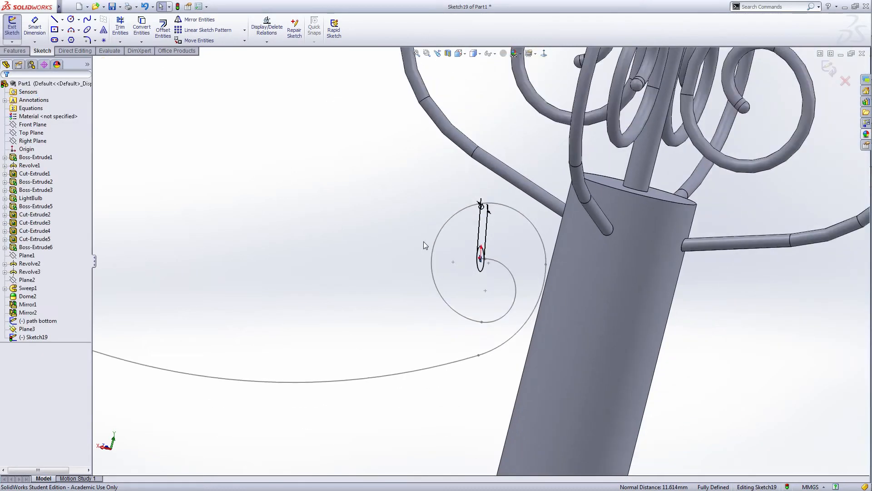
pyautogui.scroll(4, 423, 242)
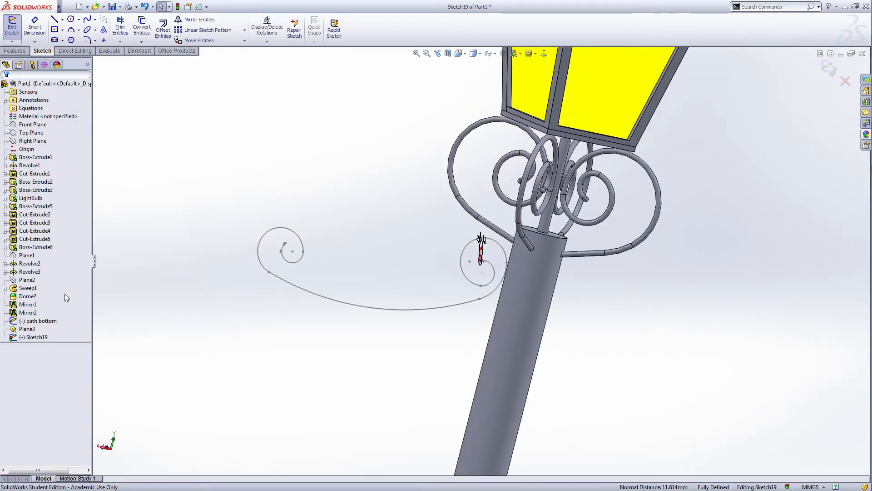
pyautogui.click(15, 30)
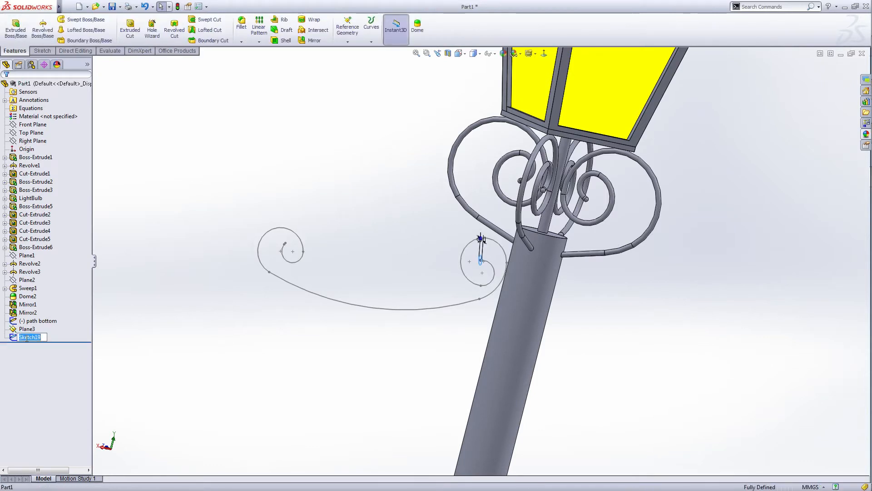
pyautogui.write('profile bottom')
pyautogui.press('Return')
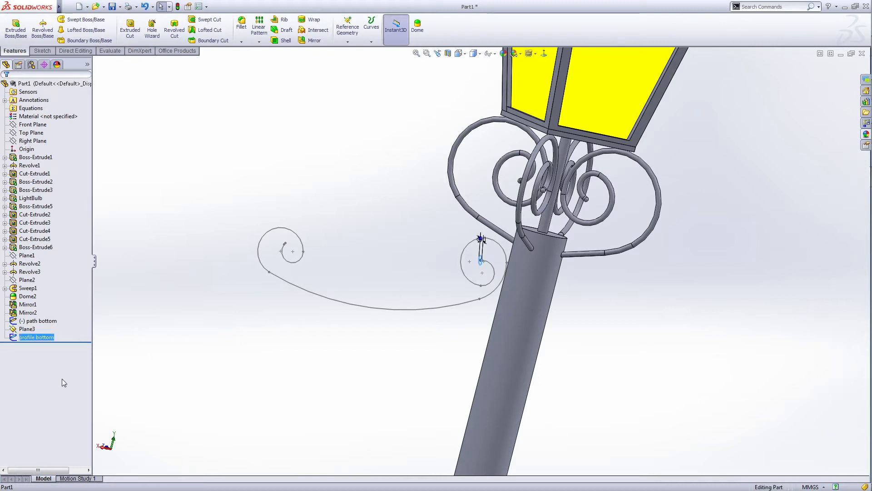
# Create a swept boss with "profile bottom" as the profile and "path bottom" as the path.
pyautogui.click(83, 19)
pyautogui.click(64, 126)
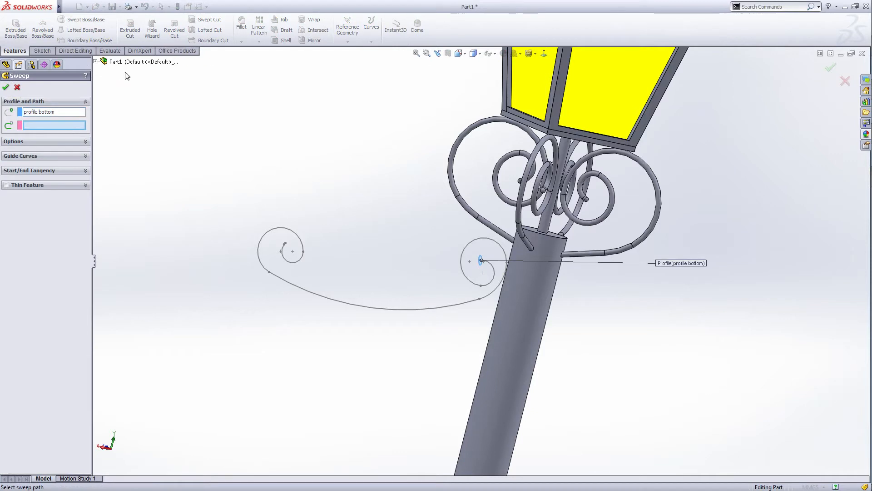
pyautogui.click(116, 61)
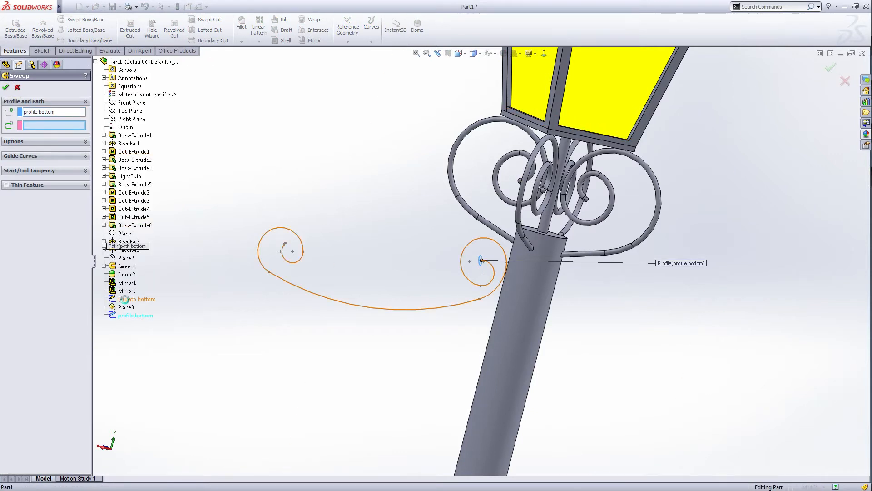
pyautogui.click(128, 299)
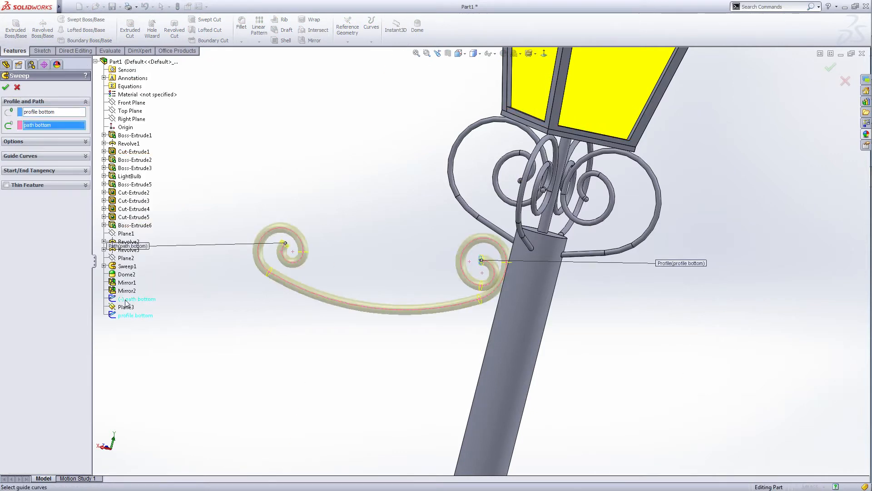
pyautogui.click(5, 86)
pyautogui.moveTo(607, 397); pyautogui.dragTo(413, 277, button='middle')
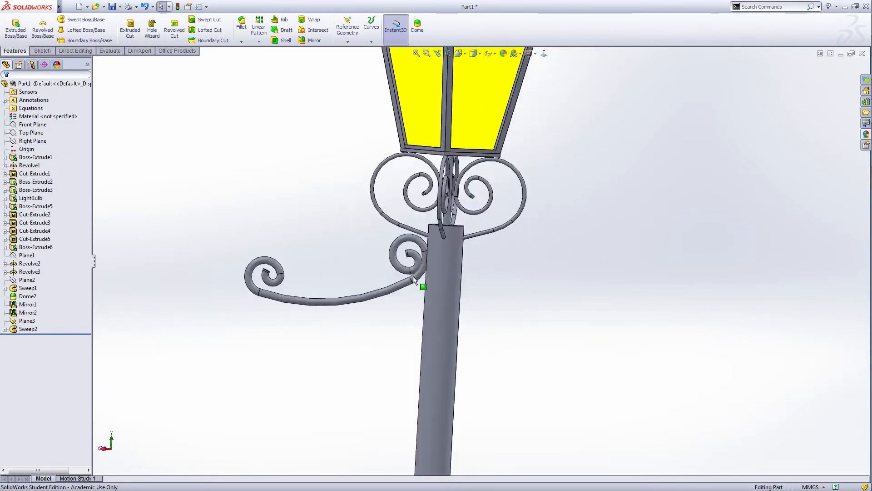
pyautogui.scroll(-5, 413, 276)
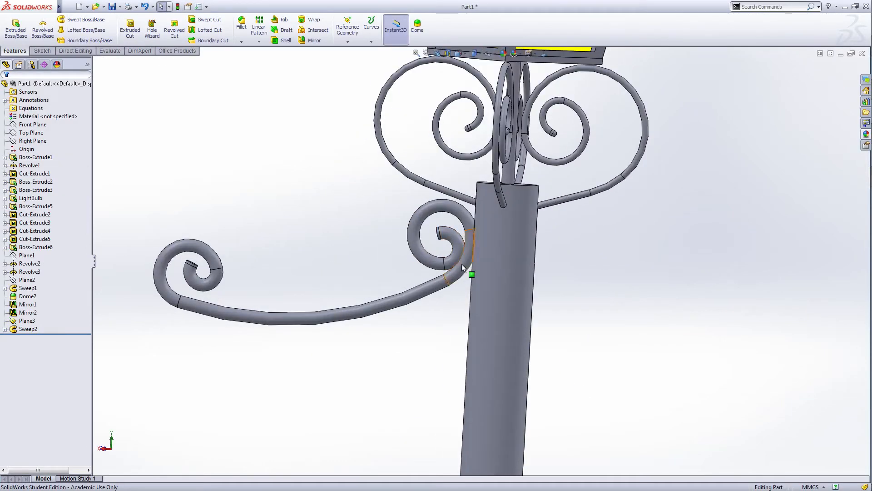
# Open the second sweep's "path bottom" sketch for editing and enlarge the spiral beside the post by reshaping its outer and inner arcs.
pyautogui.click(5, 329)
pyautogui.click(33, 346)
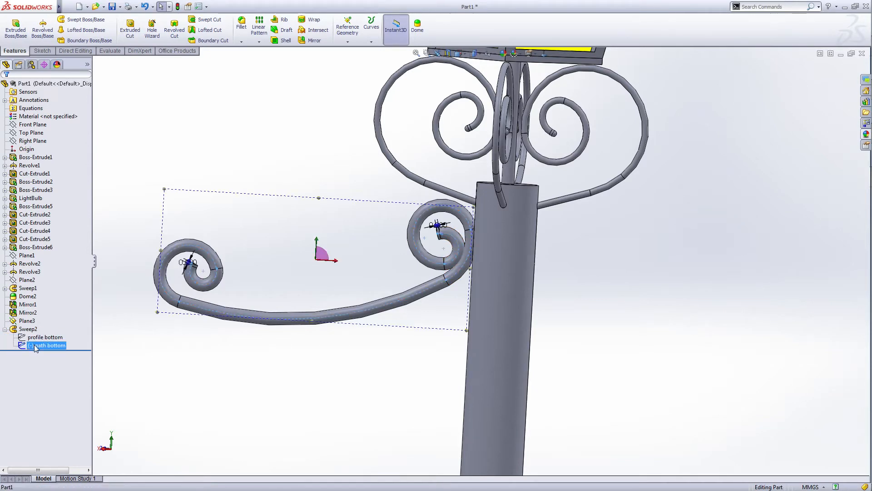
pyautogui.click(45, 323)
pyautogui.scroll(-2, 469, 256)
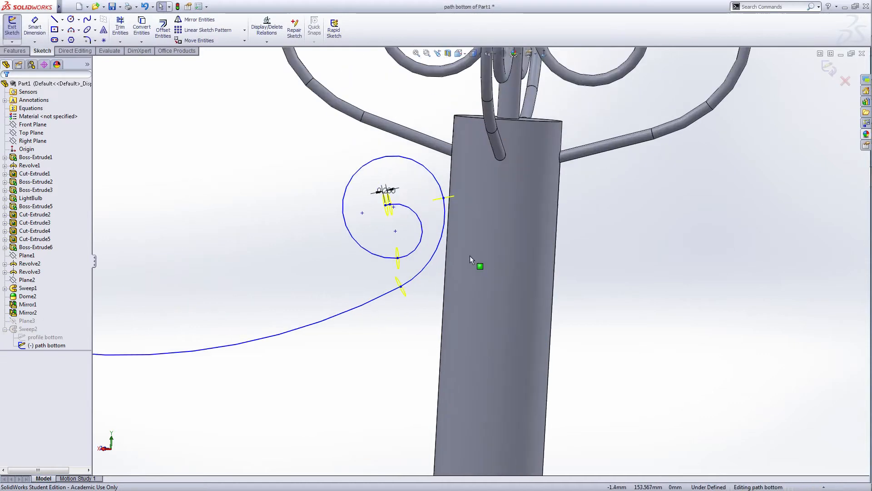
pyautogui.scroll(-2, 447, 253)
pyautogui.scroll(2, 408, 236)
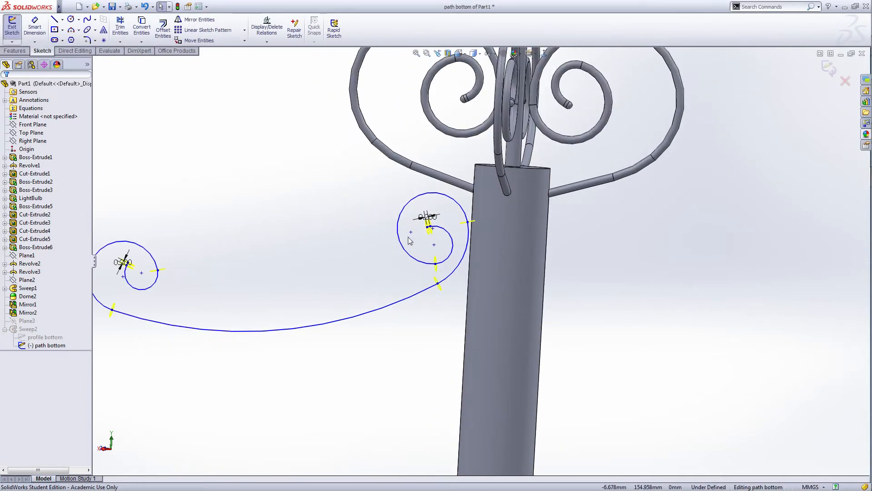
pyautogui.moveTo(407, 202); pyautogui.dragTo(355, 264)
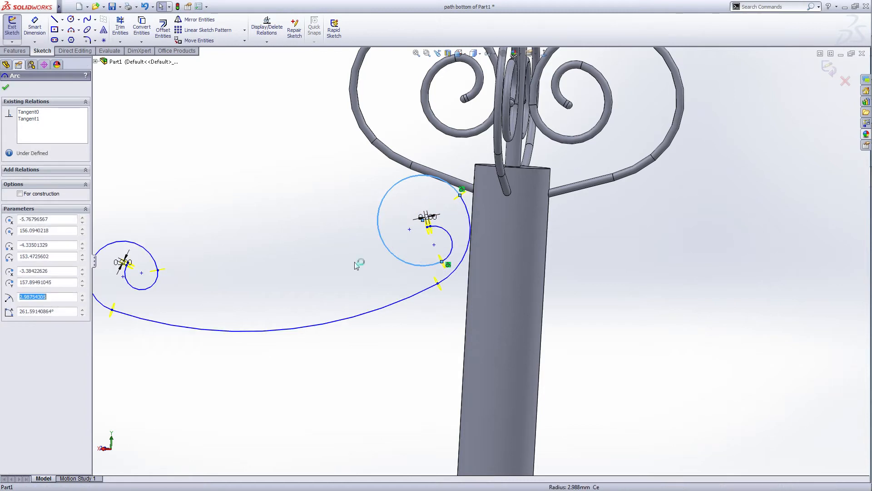
pyautogui.click(356, 265)
pyautogui.moveTo(450, 246); pyautogui.dragTo(446, 246)
pyautogui.click(448, 318)
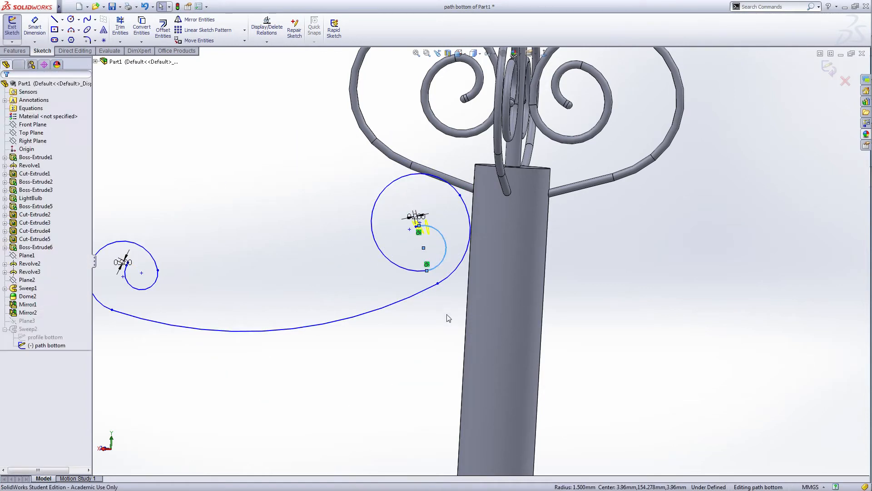
# Reshape the spiral's outer arc, shift its inner arc away from the post, and flatten the long arc leading into the spiral.
pyautogui.scroll(-2, 449, 236)
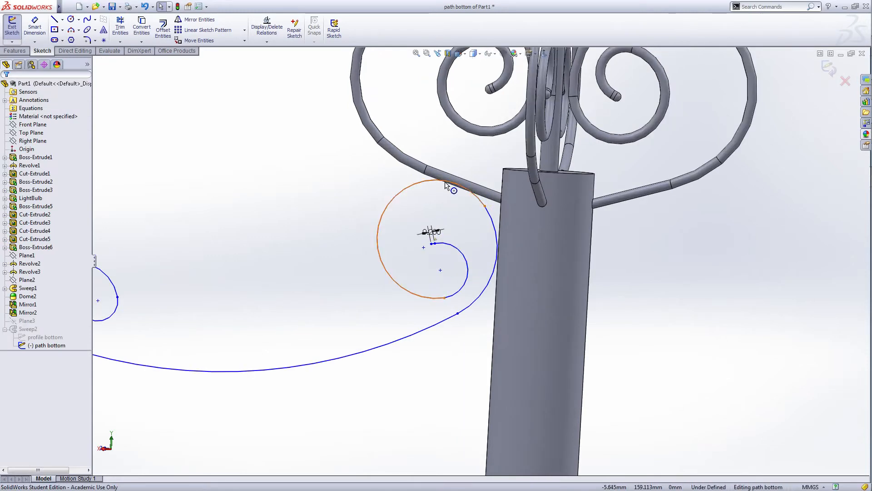
pyautogui.moveTo(431, 181); pyautogui.dragTo(425, 192)
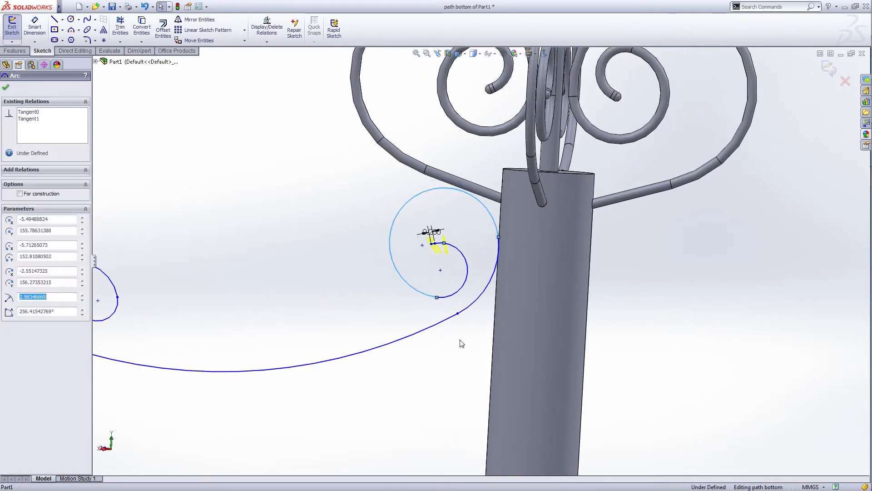
pyautogui.click(462, 330)
pyautogui.moveTo(453, 296); pyautogui.dragTo(448, 282)
pyautogui.click(457, 357)
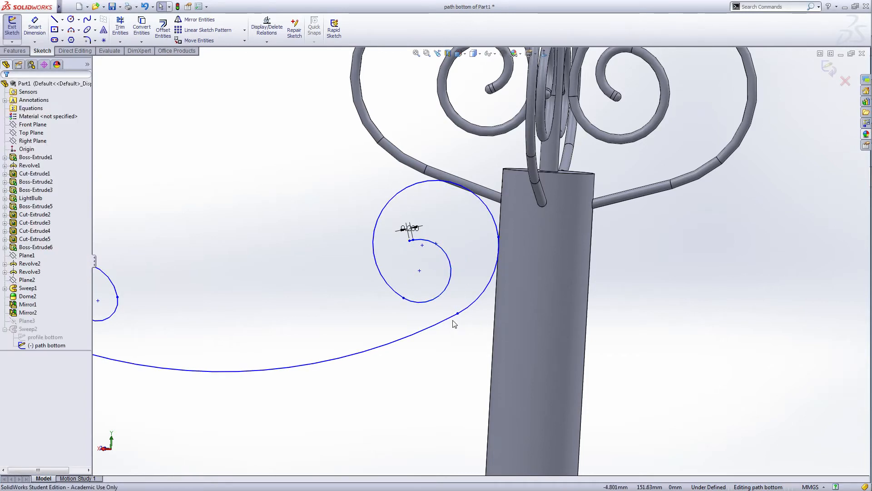
pyautogui.moveTo(454, 315)
pyautogui.mouseDown()
pyautogui.moveTo(453, 325)
pyautogui.moveTo(449, 315)
pyautogui.mouseUp()
pyautogui.click(416, 311)
# Lower the top of the spiral's outer arc so it clears the upper scroll's arm.
pyautogui.scroll(2, 421, 249)
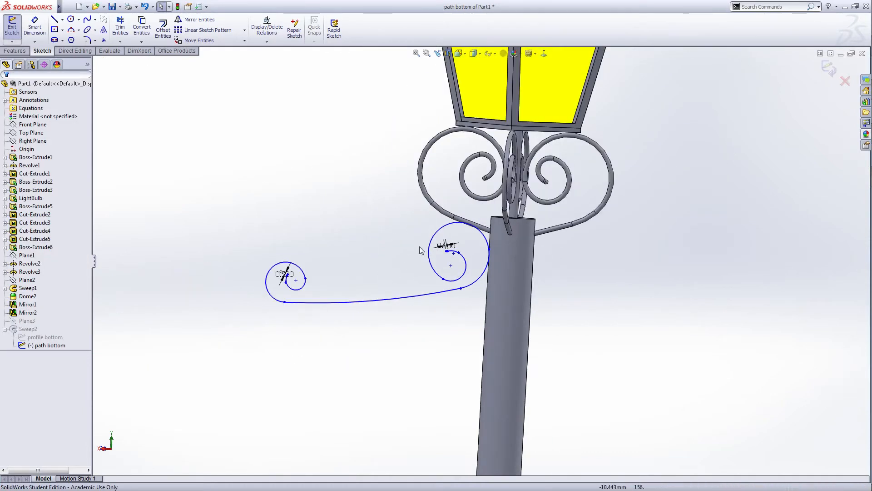
pyautogui.scroll(-1, 423, 252)
pyautogui.scroll(-3, 463, 257)
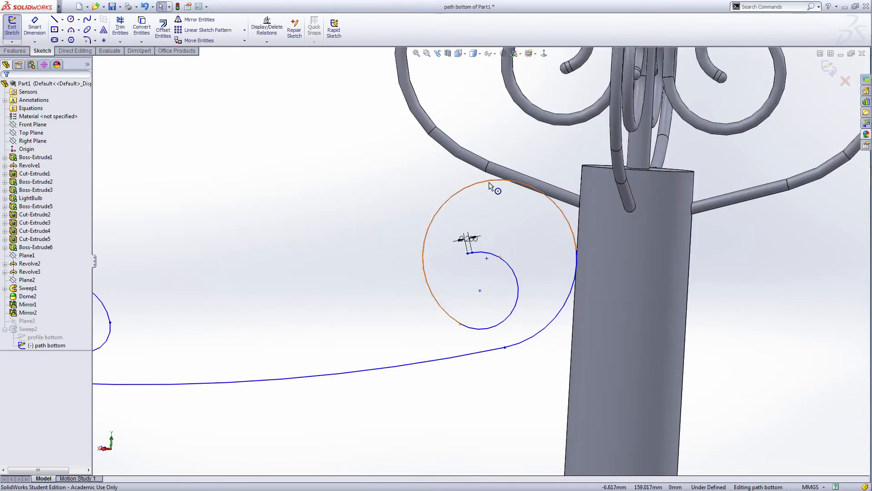
pyautogui.click(490, 183)
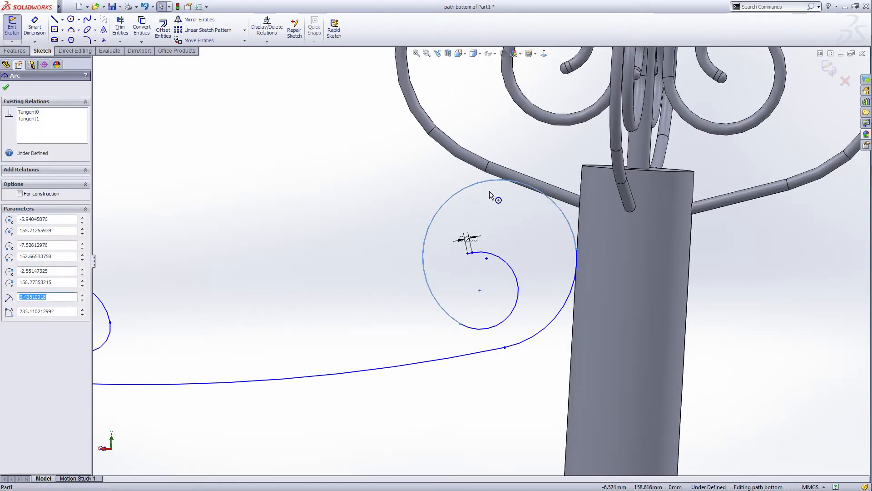
pyautogui.moveTo(489, 187); pyautogui.dragTo(488, 195)
pyautogui.press('Escape')
# Tighten the spiral's inner arc, lower the outer arc slightly, and reposition the inner end.
pyautogui.click(490, 323)
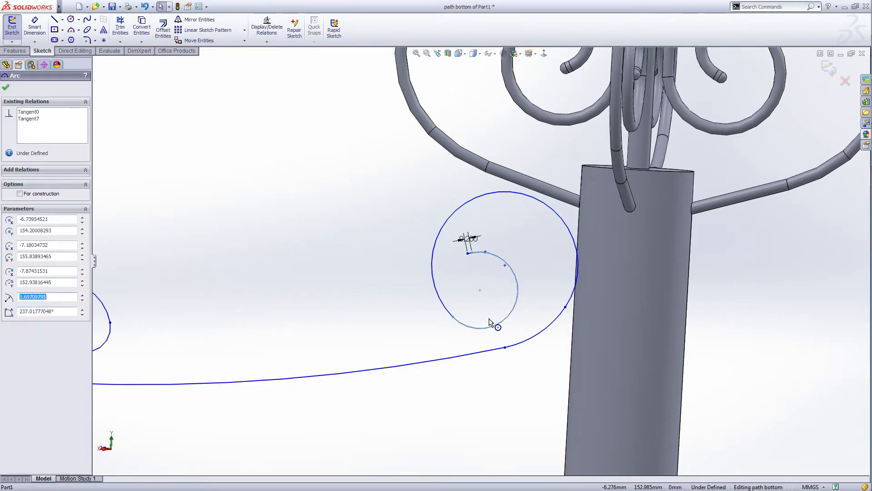
pyautogui.moveTo(489, 318); pyautogui.dragTo(489, 311)
pyautogui.moveTo(517, 189); pyautogui.dragTo(517, 196)
pyautogui.click(473, 268)
pyautogui.click(478, 253)
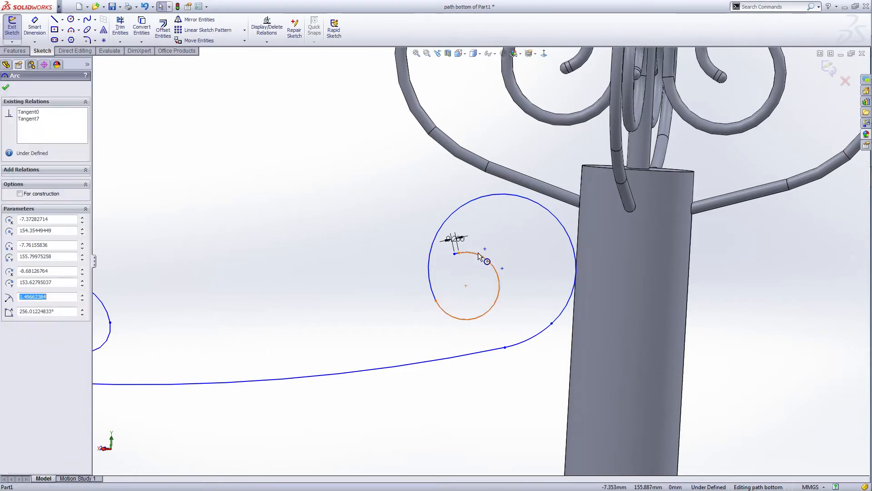
pyautogui.moveTo(477, 253); pyautogui.dragTo(504, 265)
pyautogui.click(530, 354)
# Swing the spiral's short end line round towards the post and exit the sketch to rebuild the sweep.
pyautogui.scroll(3, 529, 354)
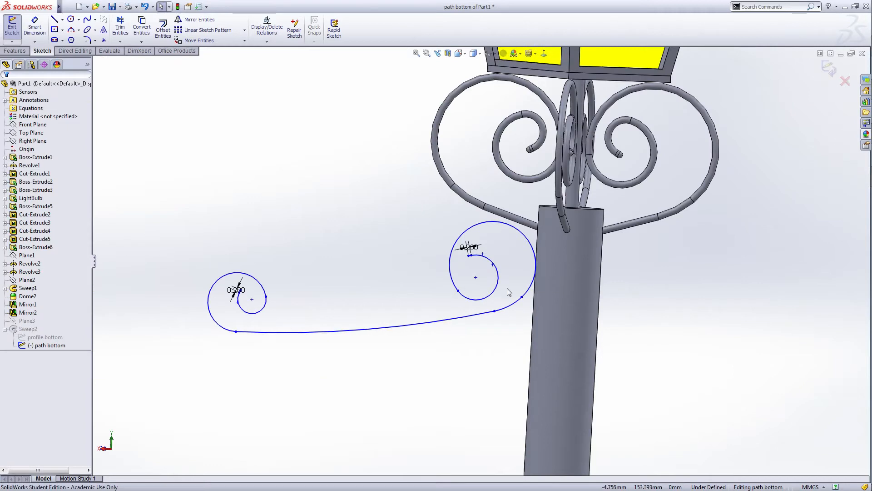
pyautogui.moveTo(472, 256); pyautogui.dragTo(494, 256)
pyautogui.click(501, 369)
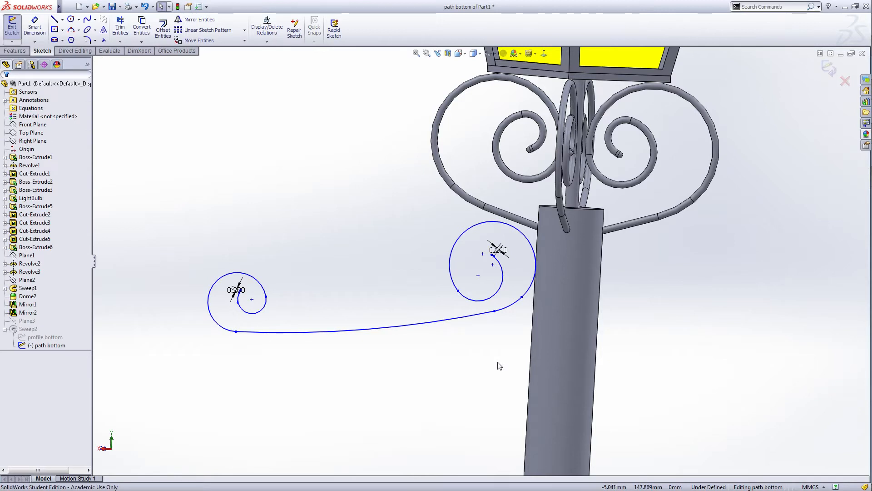
pyautogui.click(830, 71)
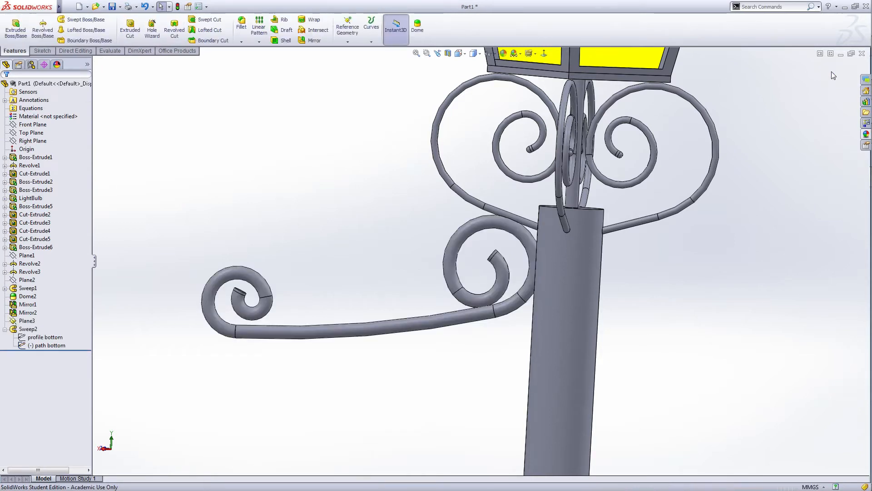
# Reopen the "path bottom" sketch and bow the long arc further downward where it runs into the spiral beside the post.
pyautogui.scroll(3, 626, 330)
pyautogui.moveTo(619, 325); pyautogui.dragTo(598, 322, button='middle')
pyautogui.scroll(-2, 452, 281)
pyautogui.scroll(2, 478, 287)
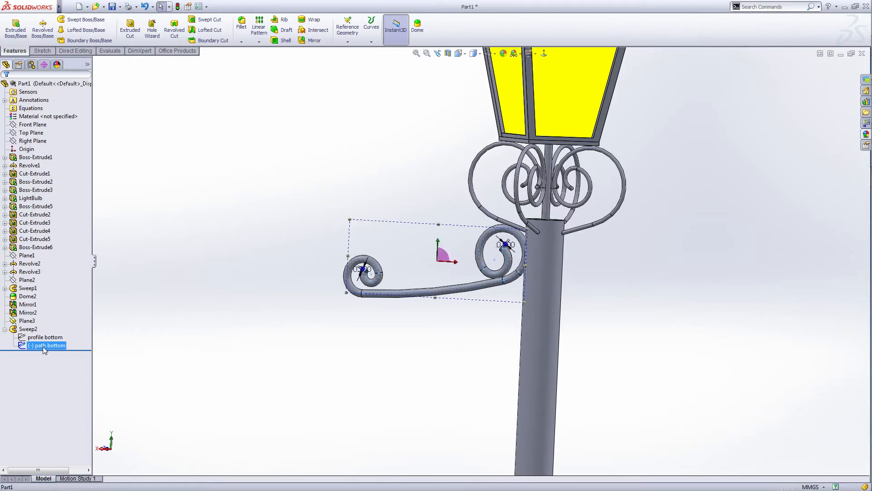
pyautogui.click(51, 322)
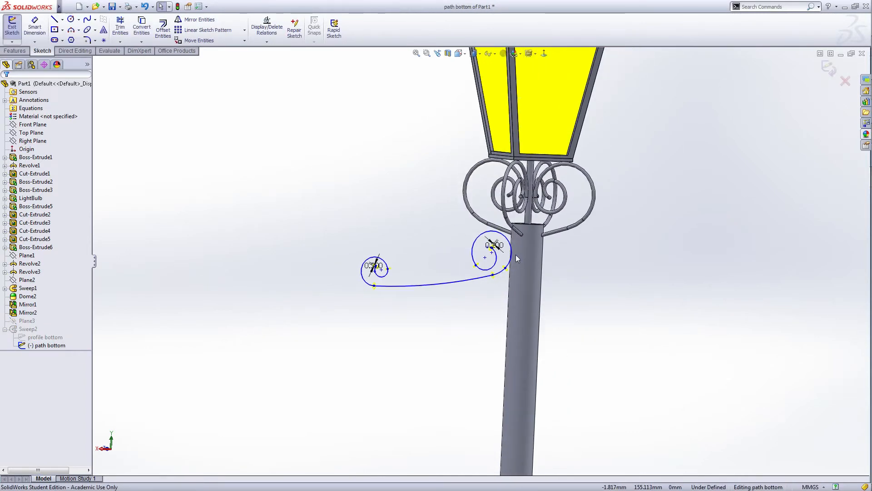
pyautogui.scroll(-5, 473, 268)
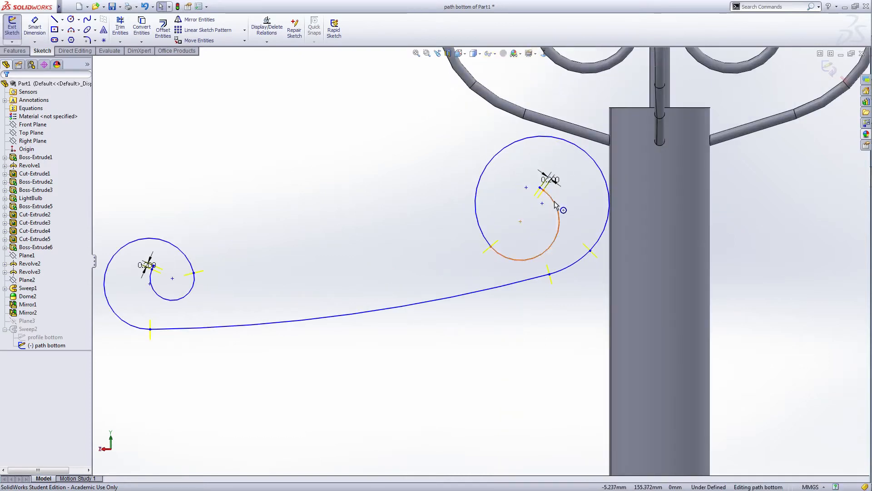
pyautogui.scroll(-2, 554, 214)
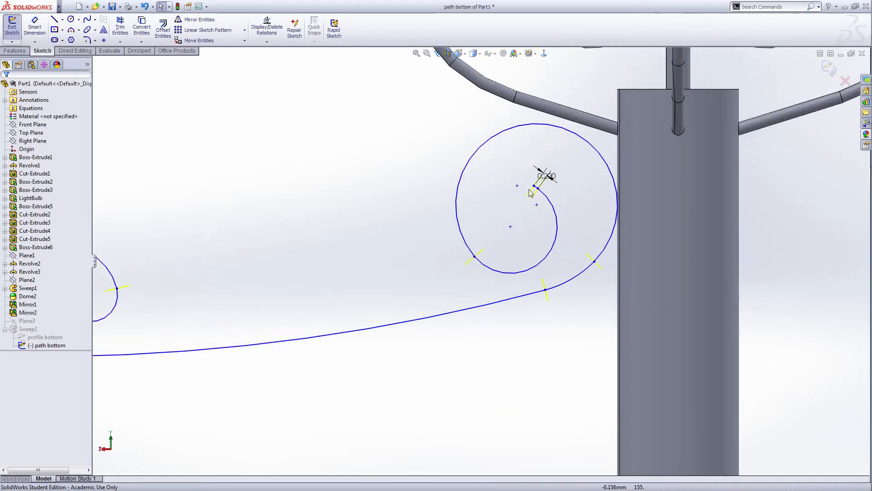
pyautogui.click(481, 145)
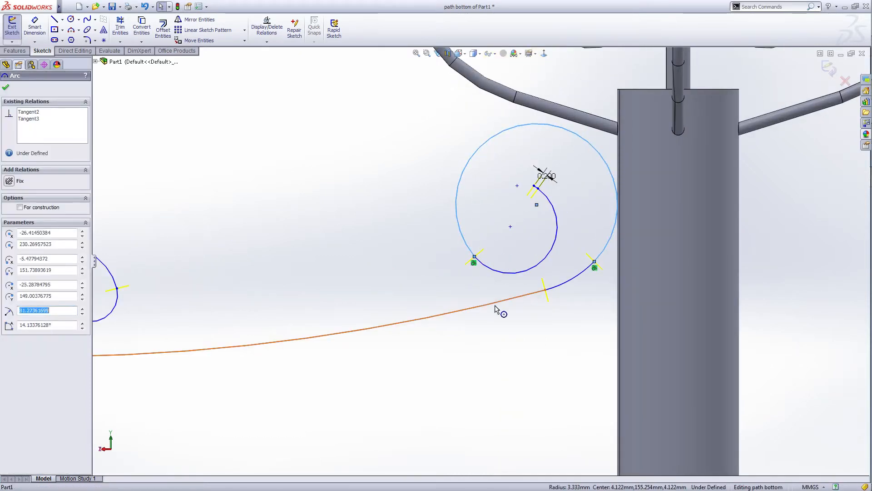
pyautogui.moveTo(495, 304); pyautogui.dragTo(496, 316)
pyautogui.click(536, 335)
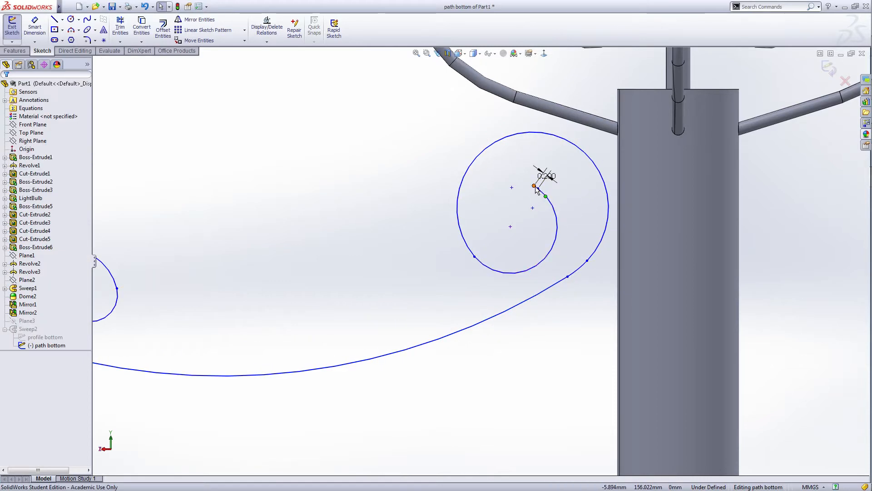
# Reshape the inner turn of the spiral by moving its end point, its joint with the outer arc, and the inner arc itself.
pyautogui.moveTo(535, 187)
pyautogui.mouseDown()
pyautogui.moveTo(529, 195)
pyautogui.moveTo(538, 189)
pyautogui.mouseUp()
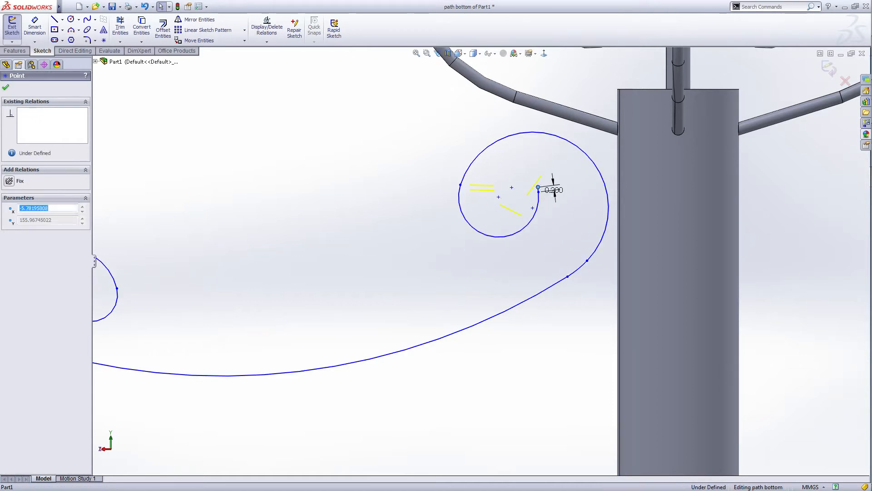
pyautogui.click(479, 215)
pyautogui.moveTo(460, 185)
pyautogui.mouseDown()
pyautogui.moveTo(460, 198)
pyautogui.moveTo(465, 186)
pyautogui.mouseUp()
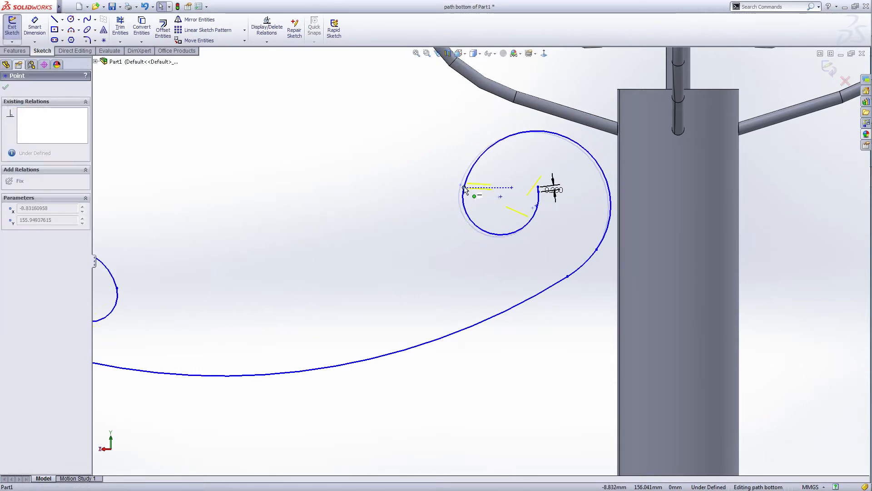
pyautogui.click(427, 252)
pyautogui.moveTo(529, 233); pyautogui.dragTo(531, 239)
pyautogui.click(536, 265)
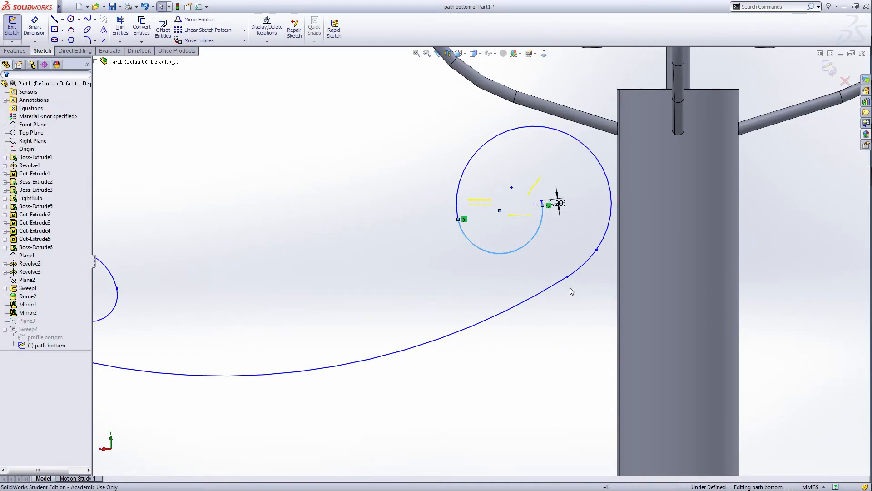
# Deepen the sag of the long arc between the two spirals.
pyautogui.moveTo(522, 301); pyautogui.dragTo(525, 307)
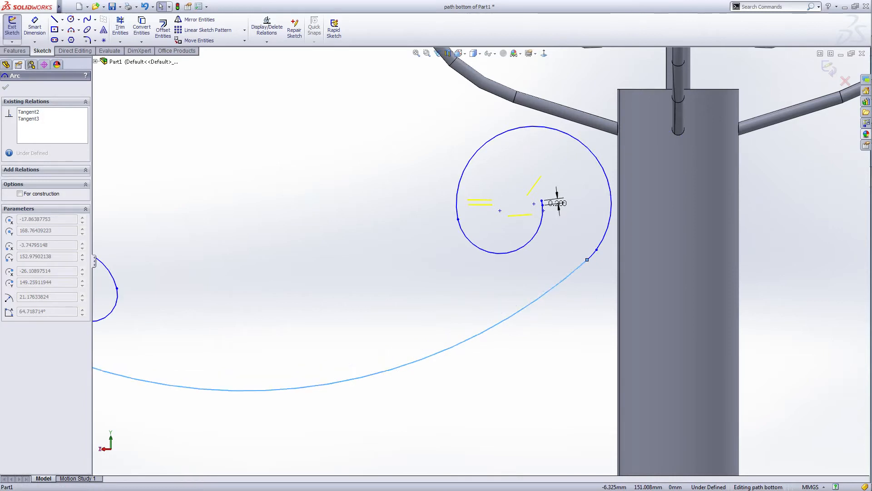
pyautogui.scroll(5, 364, 315)
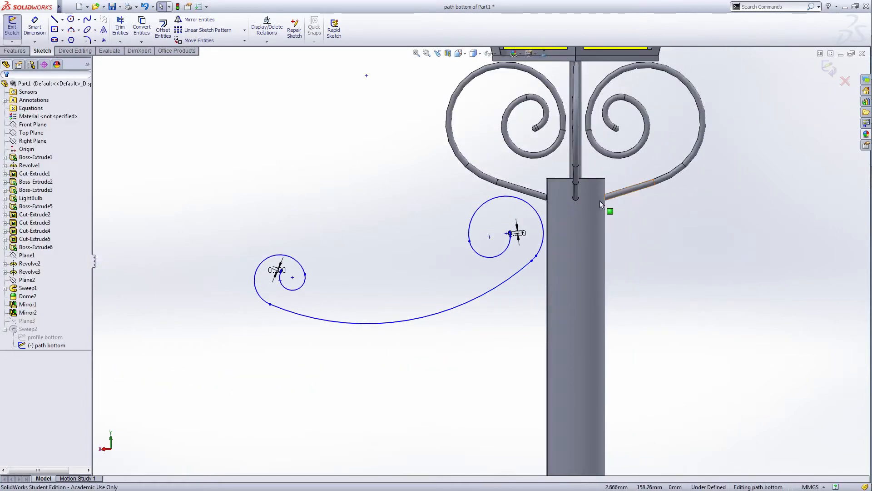
pyautogui.scroll(-6, 510, 234)
pyautogui.moveTo(456, 303); pyautogui.dragTo(449, 318)
# Move the free end of the spiral's inner turn up so the short end line stands nearly vertical.
pyautogui.scroll(5, 512, 354)
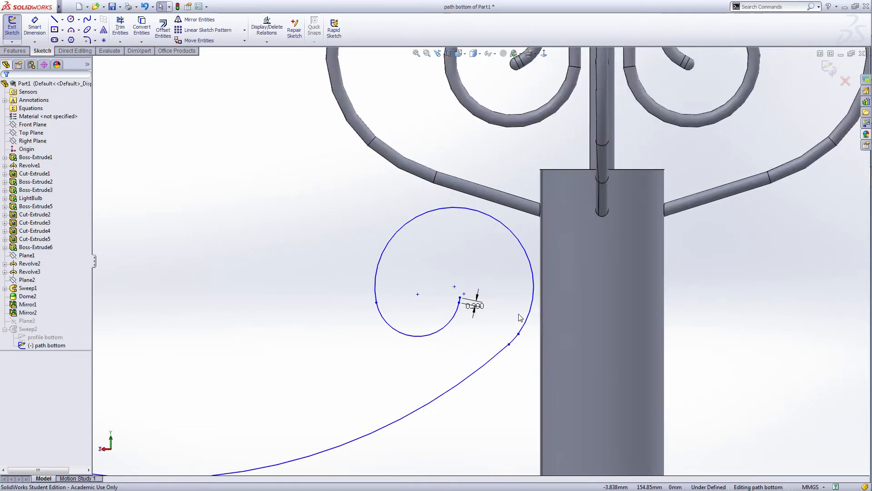
pyautogui.scroll(1, 470, 270)
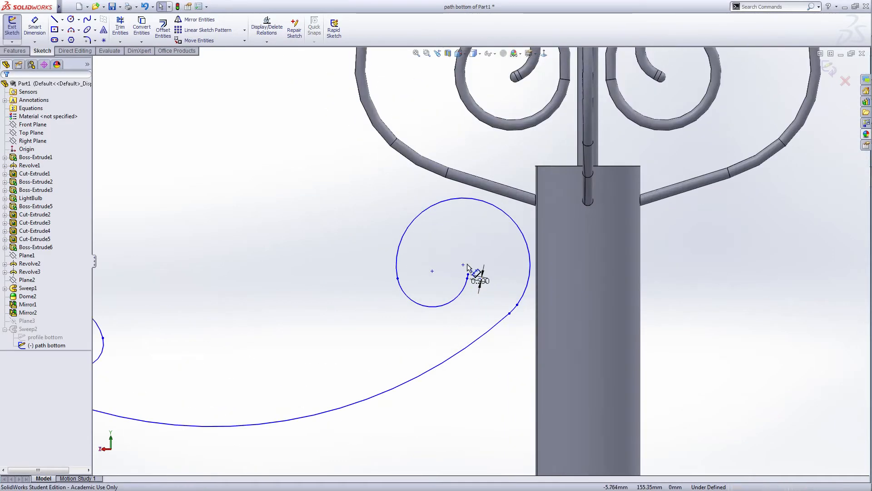
pyautogui.scroll(3, 468, 265)
pyautogui.click(472, 265)
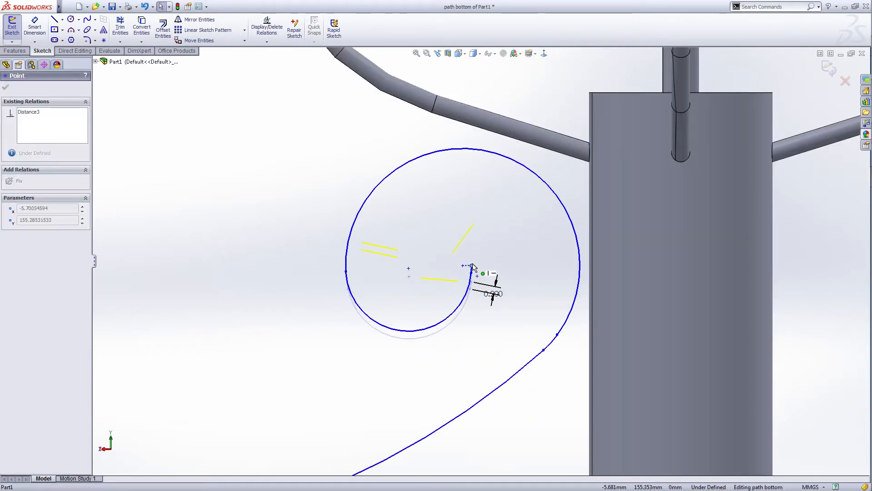
pyautogui.moveTo(472, 266); pyautogui.dragTo(470, 255)
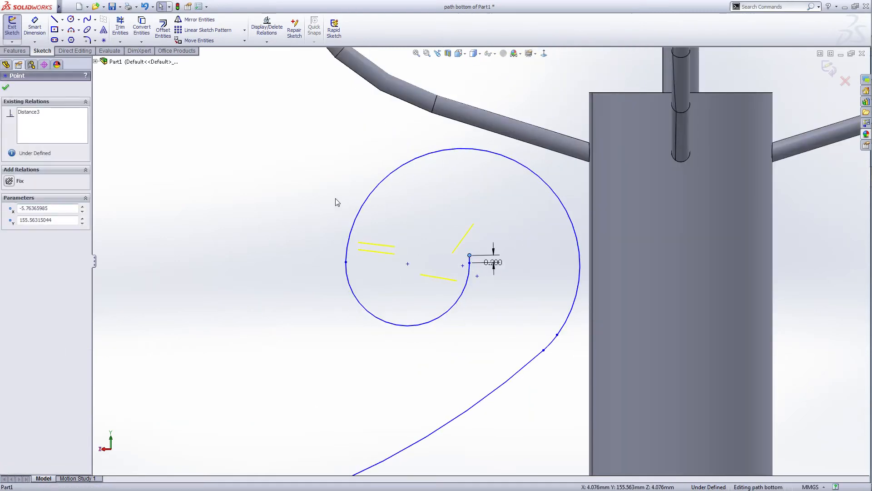
pyautogui.click(336, 202)
pyautogui.scroll(3, 481, 293)
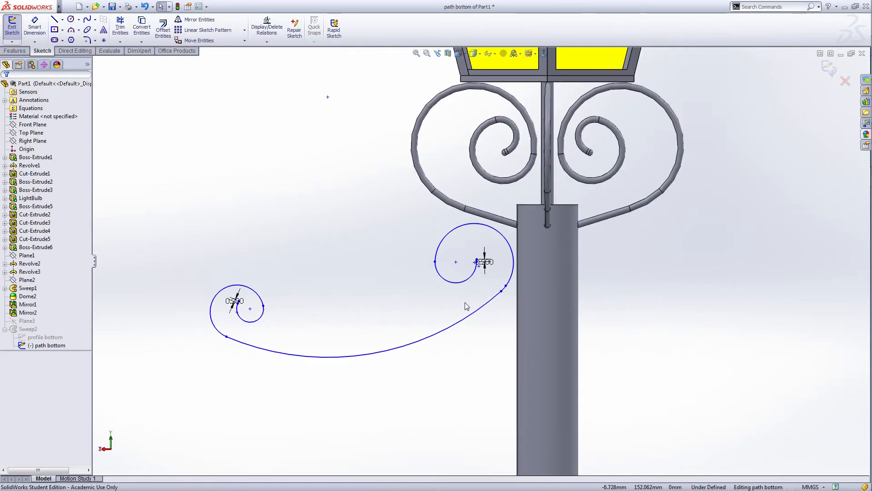
# Move the joint between the spiral's outer arc and the short connecting arc towards the post, bringing the spiral close to the post's edge.
pyautogui.scroll(-5, 464, 302)
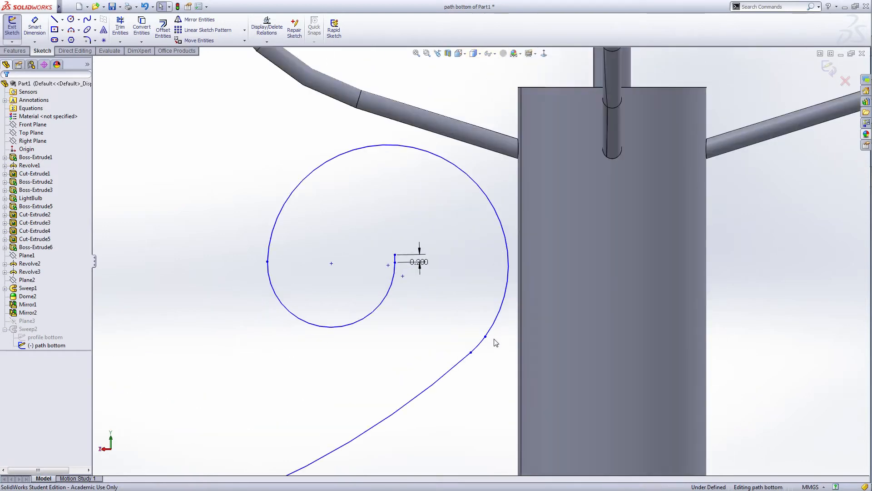
pyautogui.moveTo(485, 336); pyautogui.dragTo(501, 325)
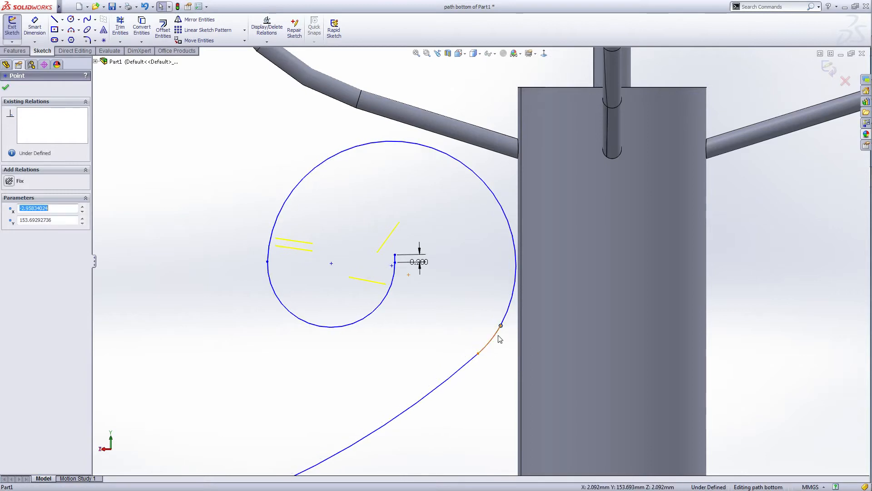
pyautogui.scroll(3, 445, 366)
pyautogui.click(445, 367)
pyautogui.scroll(4, 345, 297)
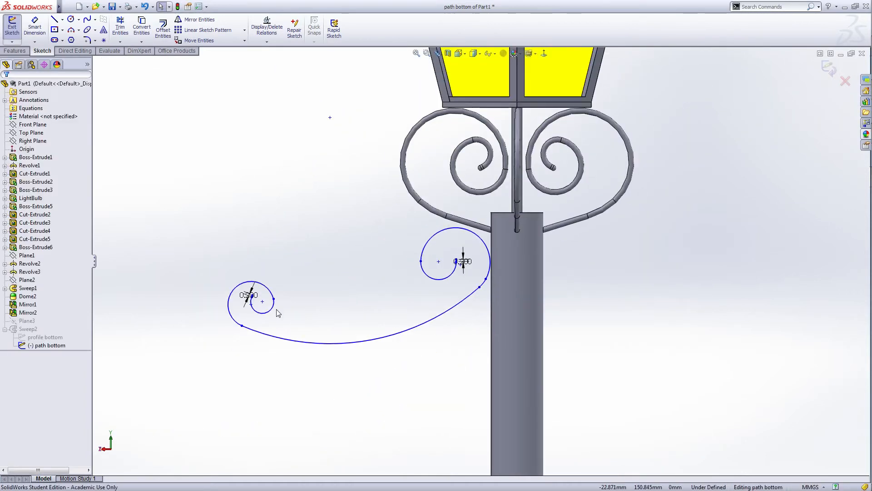
# Exit the path sketch to rebuild the lower sweep, and inspect the spiral's clearance from the upper scroll near the post.
pyautogui.click(828, 69)
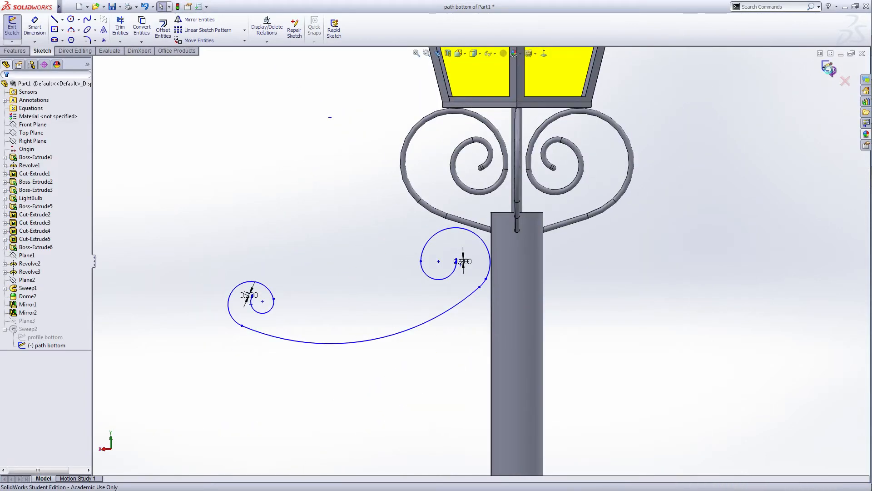
pyautogui.scroll(3, 587, 297)
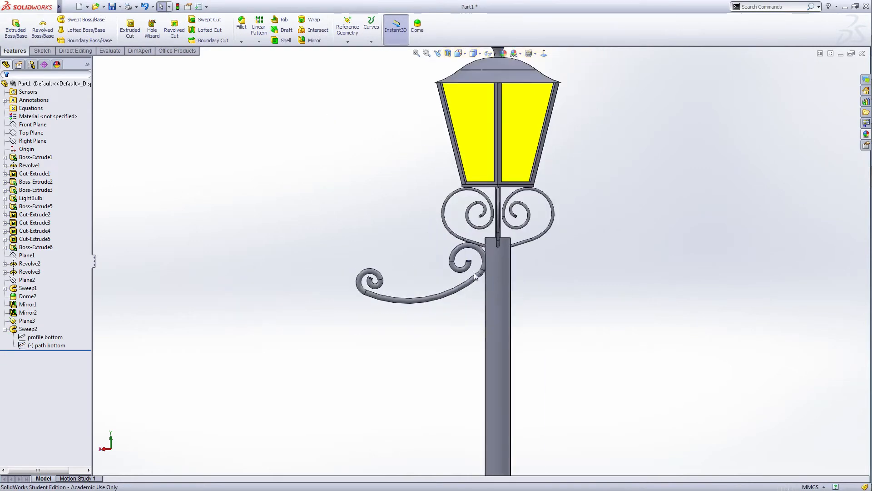
pyautogui.scroll(-7, 459, 247)
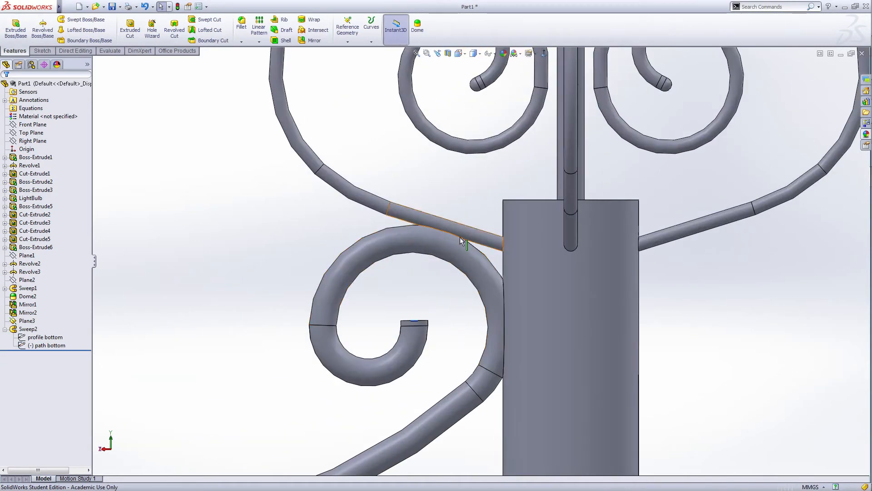
# Lower the top of the outer arc of the spiral beside the post, away from the upper scroll, and rebuild the sweep.
pyautogui.click(48, 323)
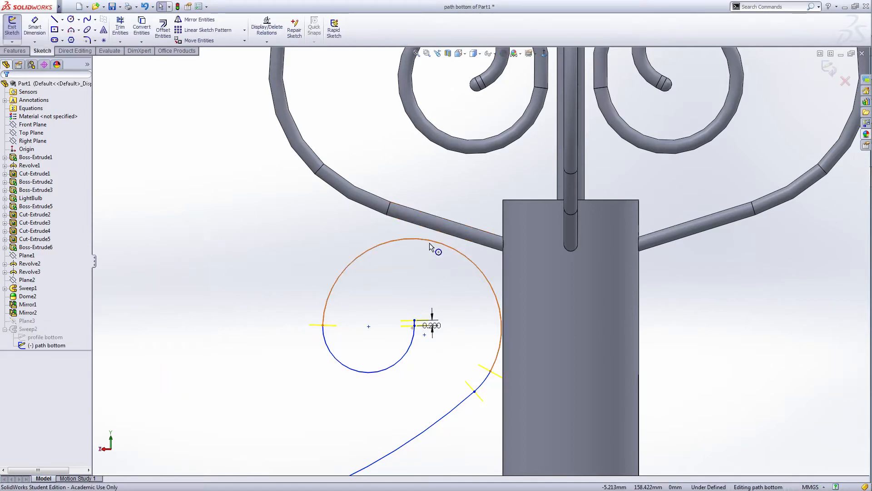
pyautogui.scroll(-3, 429, 243)
pyautogui.moveTo(431, 245); pyautogui.dragTo(436, 275)
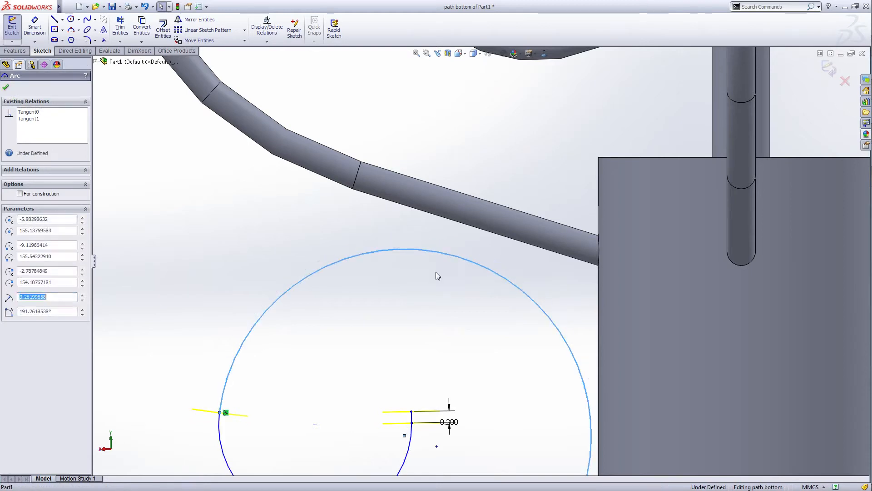
pyautogui.scroll(5, 436, 275)
pyautogui.click(487, 389)
pyautogui.scroll(4, 487, 390)
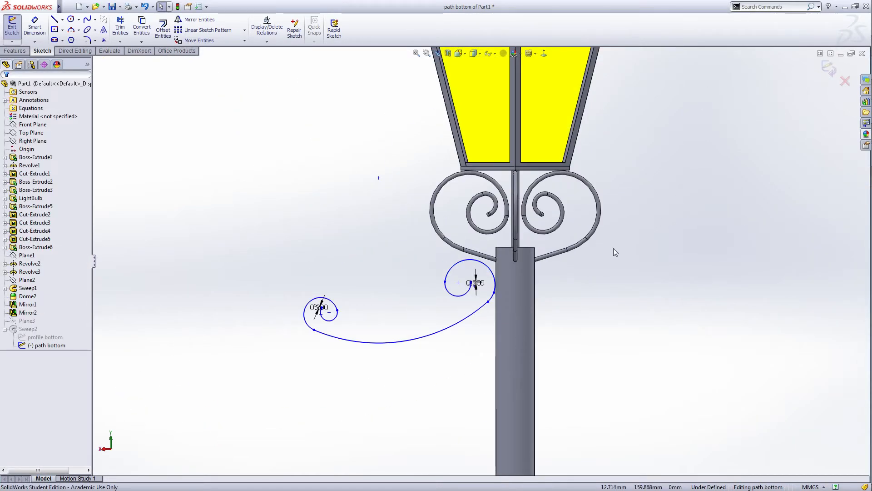
pyautogui.hotkey('ctrl', 'b')
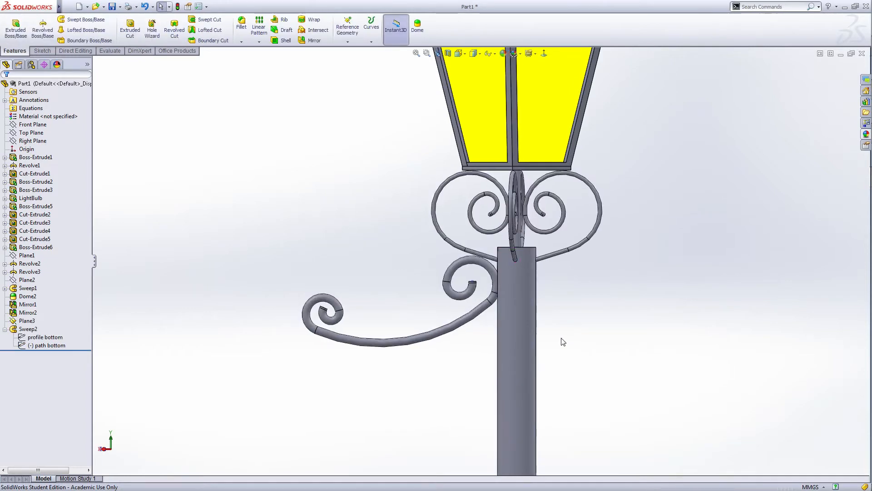
# Inspect the rebuilt lower scroll where it meets the post and the upper scrollwork.
pyautogui.scroll(-3, 499, 285)
pyautogui.scroll(3, 535, 315)
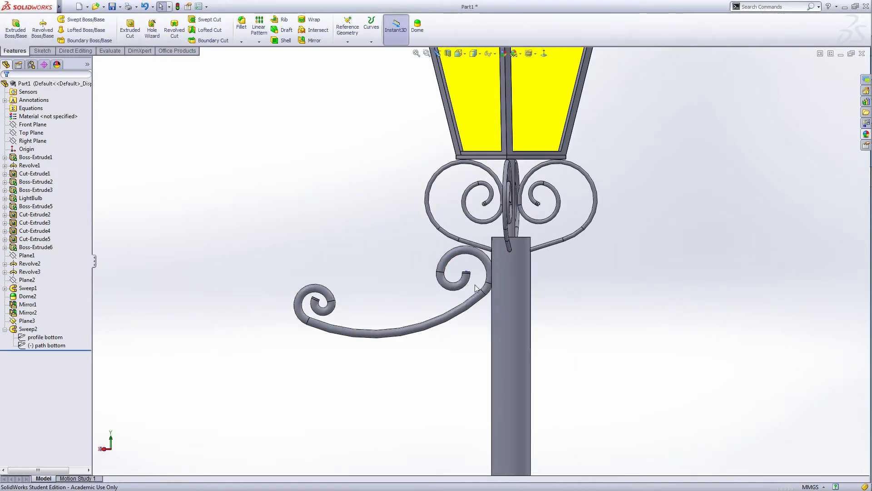
pyautogui.moveTo(470, 324); pyautogui.dragTo(479, 326, button='middle')
pyautogui.scroll(1, 487, 284)
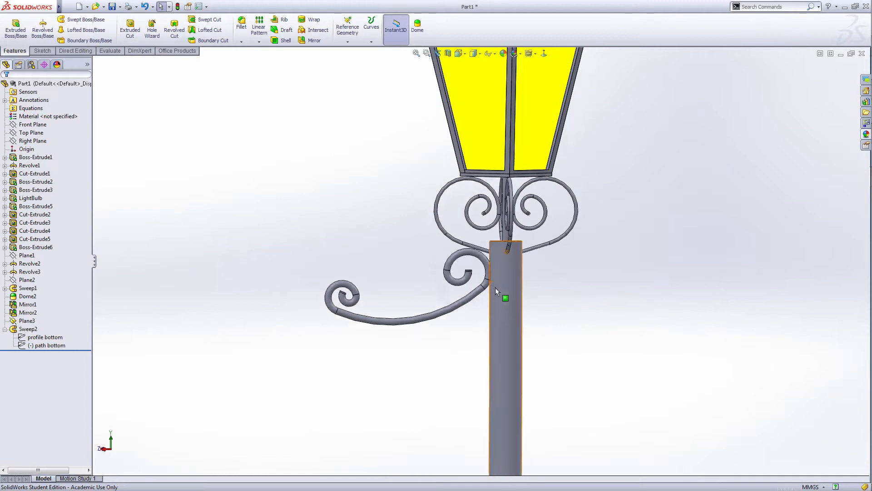
pyautogui.scroll(3, 495, 291)
pyautogui.scroll(-4, 494, 290)
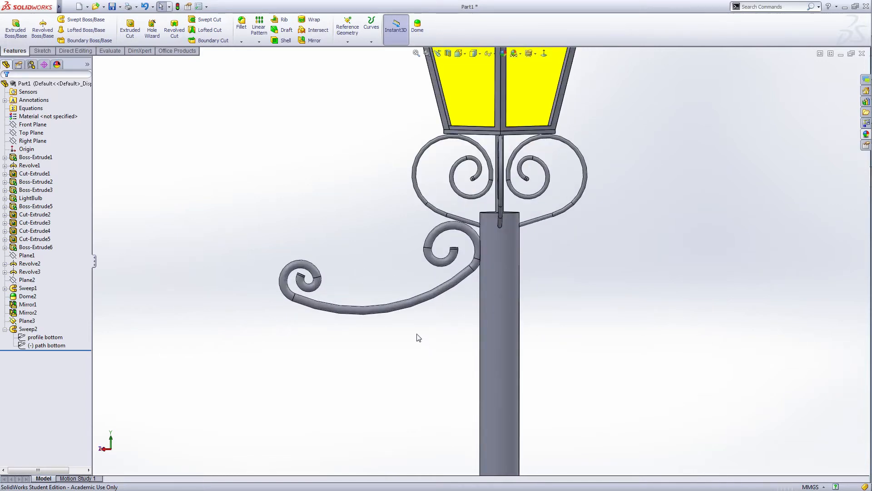
pyautogui.click(5, 330)
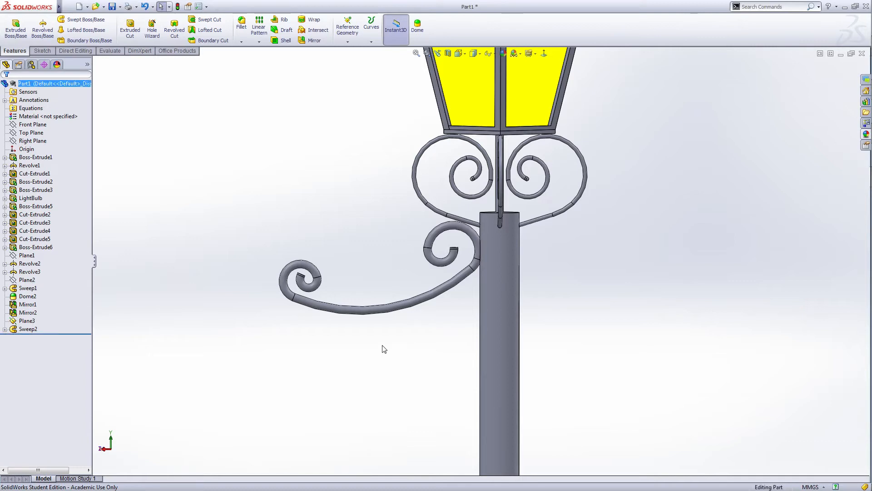
# Add a 0.5 mm dome to the end face of the lower scroll's spiral beside the post.
pyautogui.click(418, 30)
pyautogui.moveTo(372, 209); pyautogui.dragTo(370, 241, button='middle')
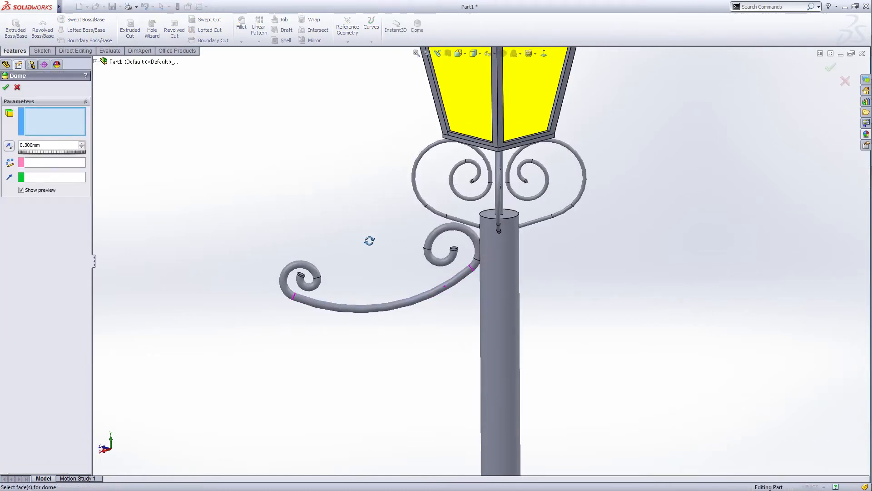
pyautogui.scroll(-8, 429, 254)
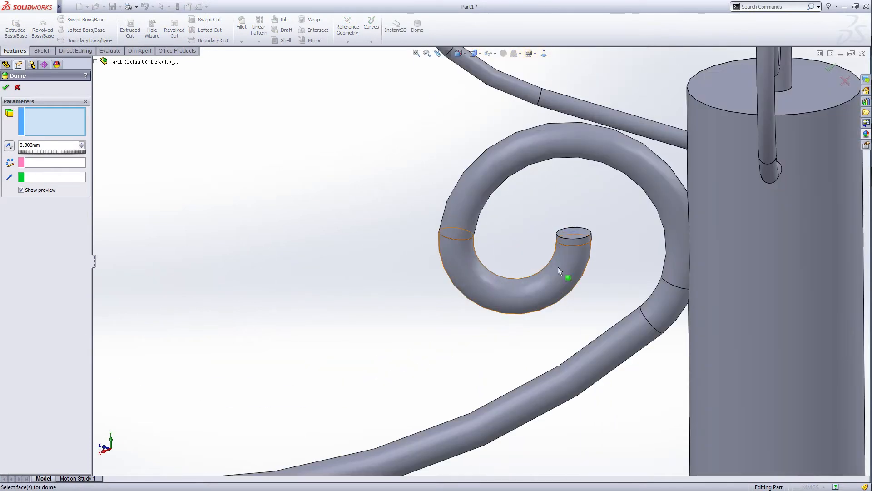
pyautogui.click(582, 232)
pyautogui.doubleClick(47, 143)
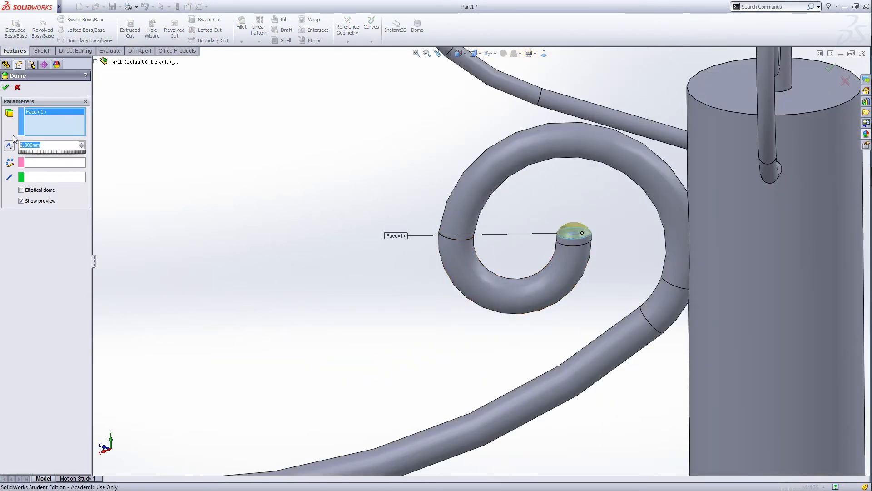
pyautogui.press('Return')
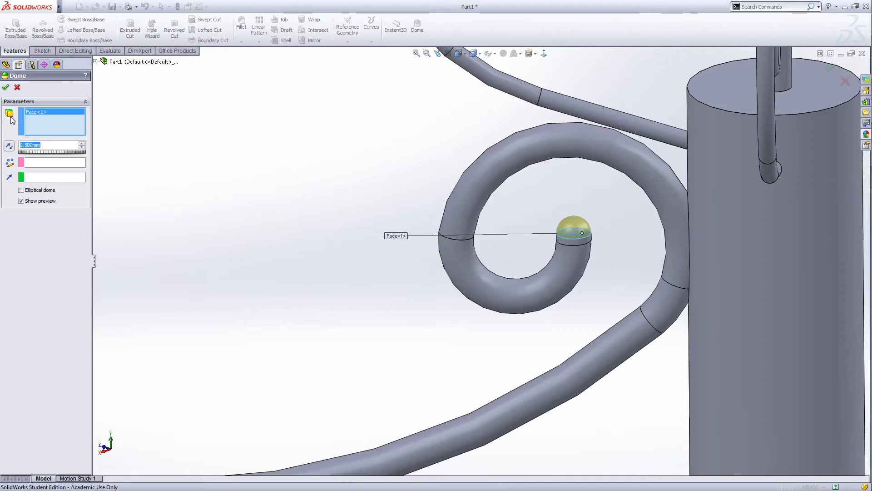
pyautogui.click(7, 87)
# Add a 0.5 mm dome to the end face of the lower scroll's outer spiral, away from the post.
pyautogui.scroll(4, 354, 332)
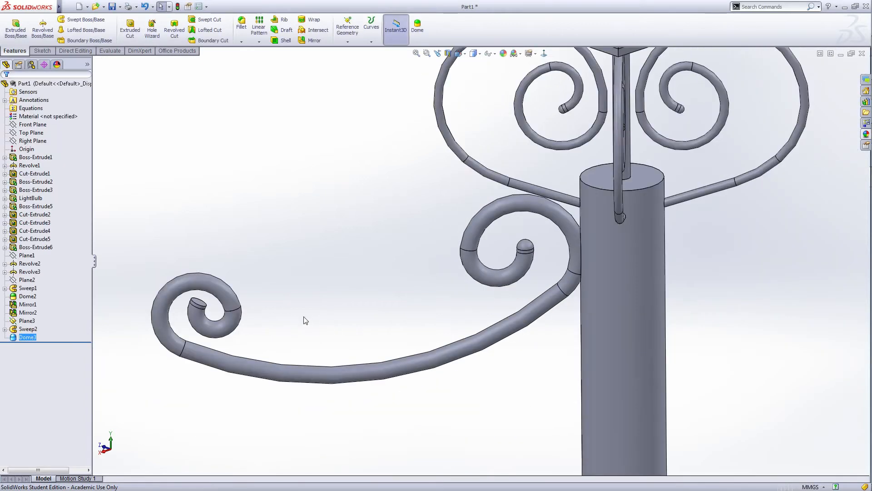
pyautogui.moveTo(303, 317); pyautogui.dragTo(310, 304, button='middle')
pyautogui.scroll(-5, 167, 316)
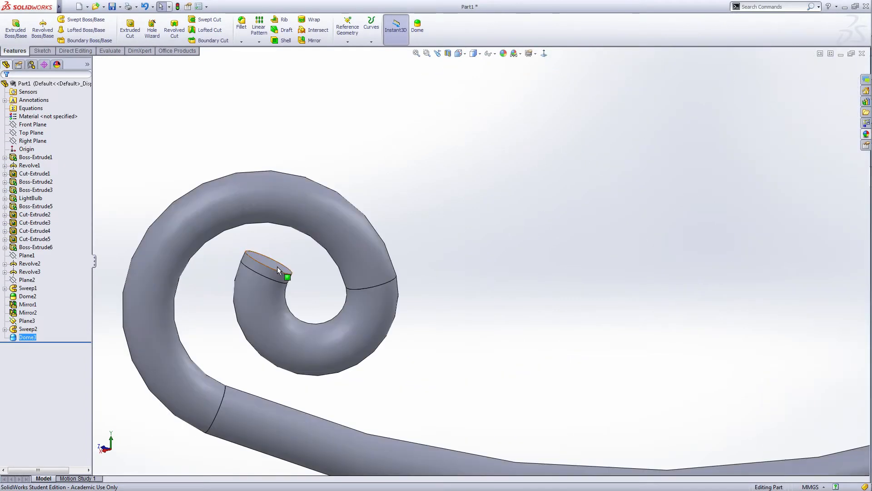
pyautogui.click(417, 26)
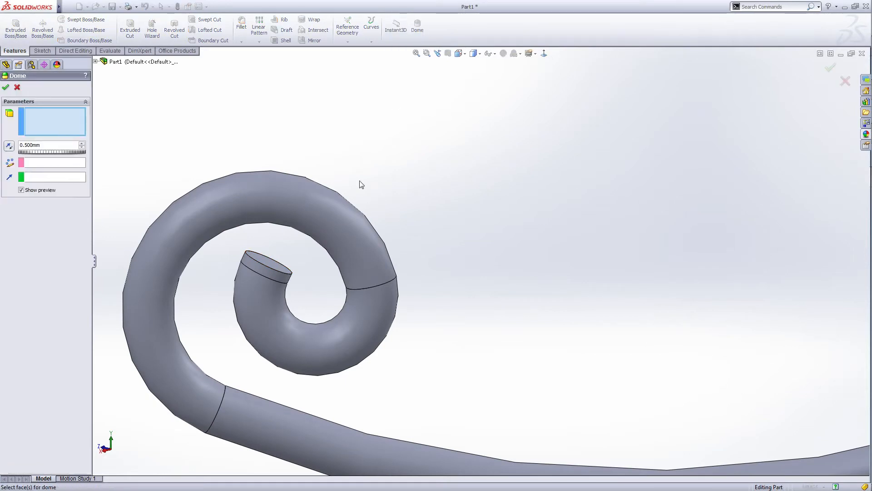
pyautogui.click(274, 265)
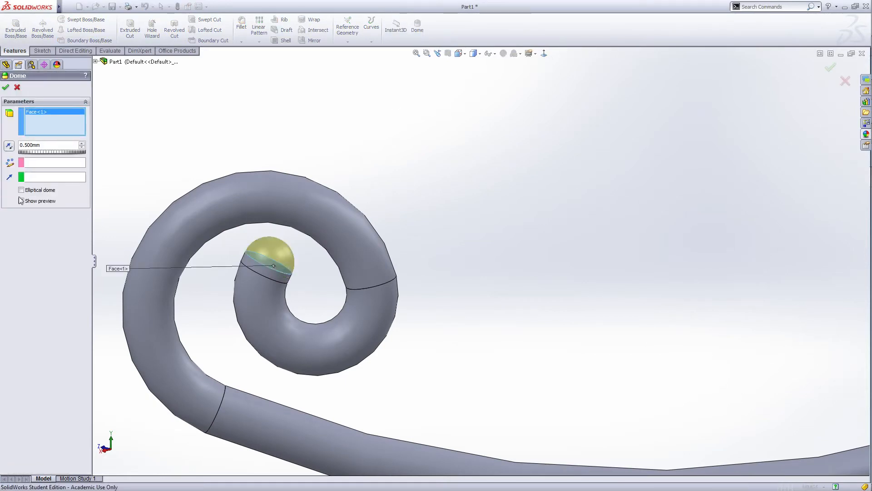
pyautogui.press('Return')
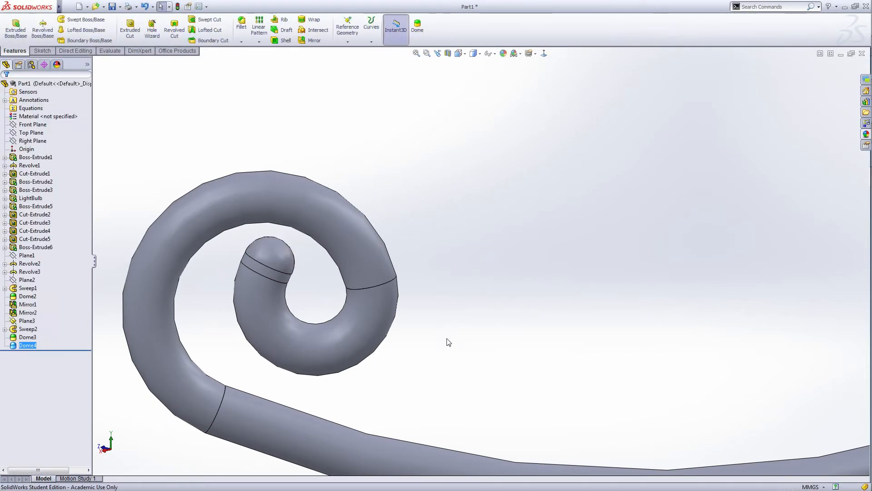
pyautogui.scroll(8, 446, 342)
pyautogui.scroll(2, 529, 324)
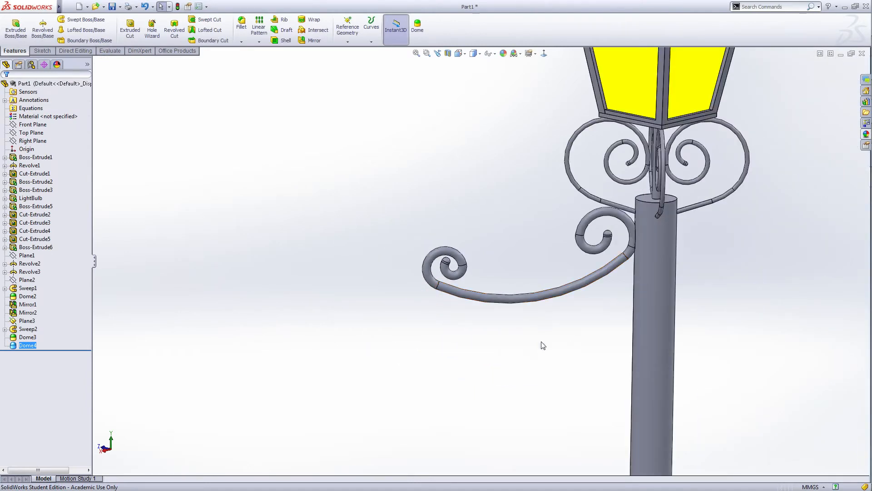
pyautogui.moveTo(543, 345); pyautogui.dragTo(524, 341, button='middle')
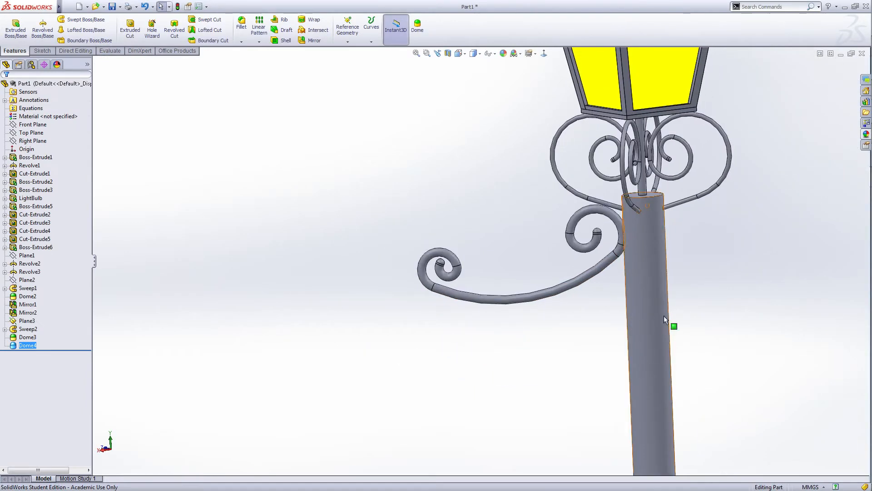
pyautogui.scroll(-2, 672, 309)
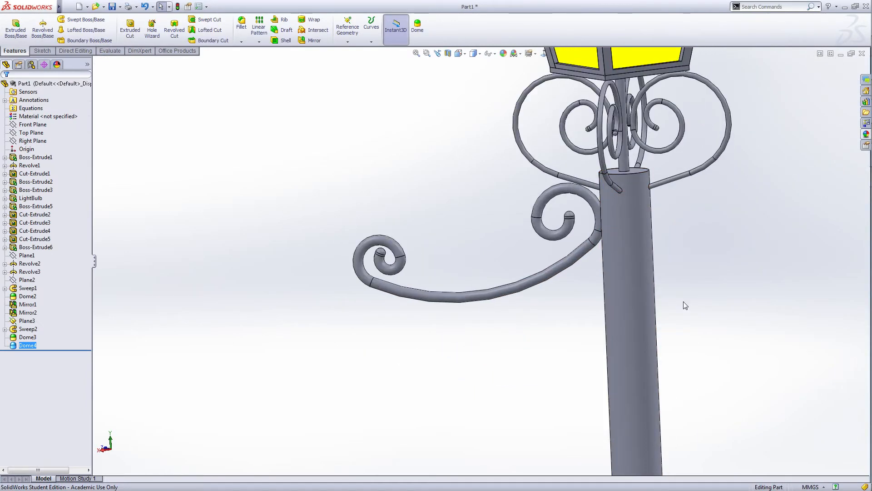
# Reshape the outer spiral in the "path bottom" sketch so its short end line stands nearly vertical, and rebuild the sweep.
pyautogui.click(5, 329)
pyautogui.click(31, 346)
pyautogui.click(35, 337)
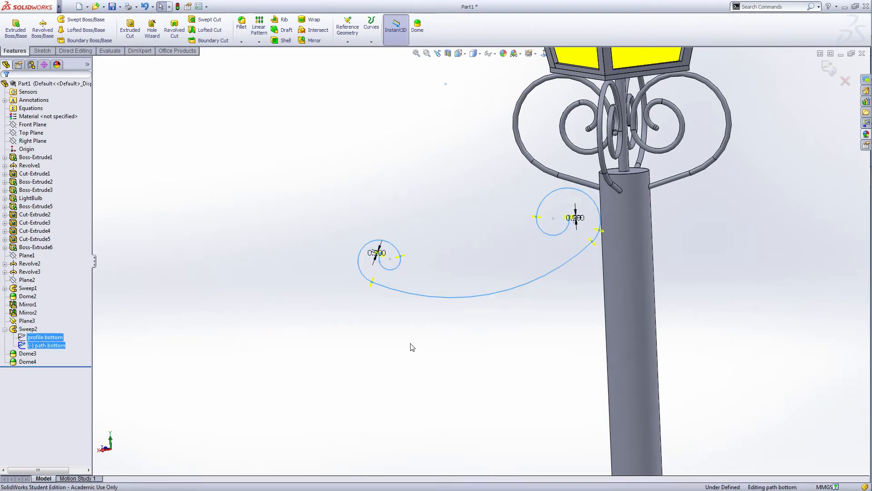
pyautogui.scroll(-3, 402, 254)
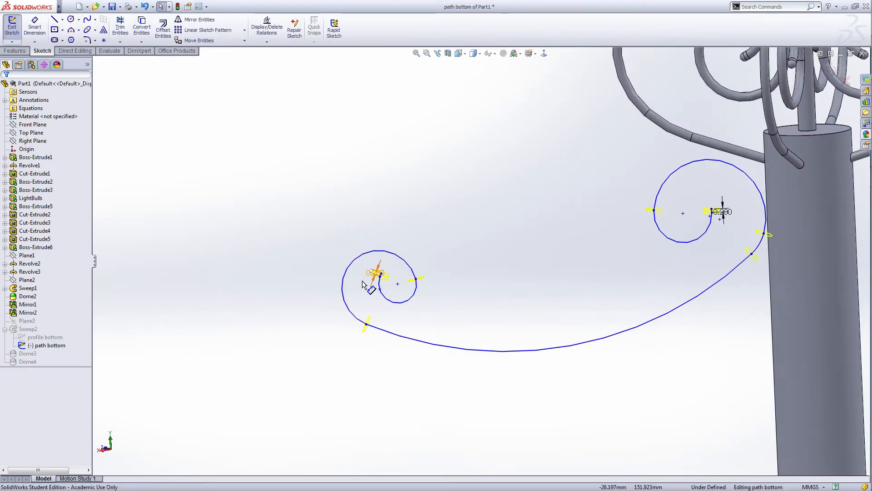
pyautogui.moveTo(366, 324); pyautogui.dragTo(359, 323)
pyautogui.moveTo(381, 277); pyautogui.dragTo(359, 266)
pyautogui.scroll(-4, 379, 274)
pyautogui.click(378, 250)
pyautogui.scroll(-1, 386, 254)
pyautogui.click(404, 257)
pyautogui.click(547, 352)
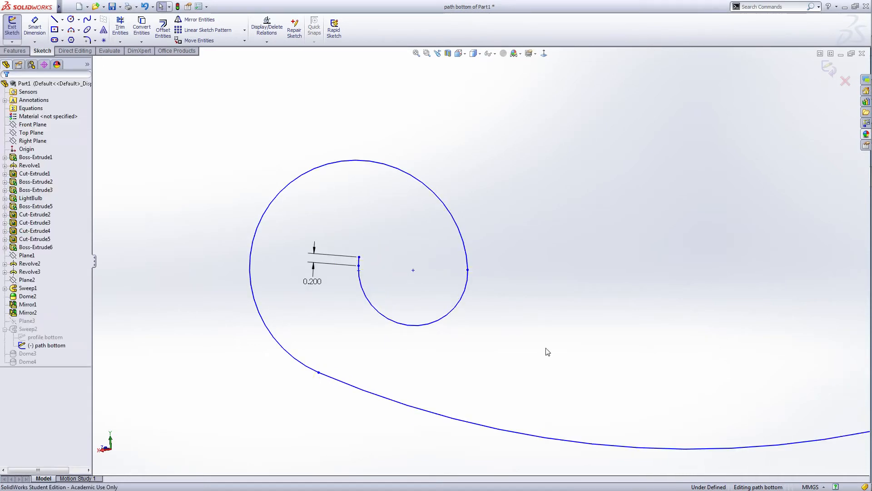
pyautogui.scroll(5, 547, 350)
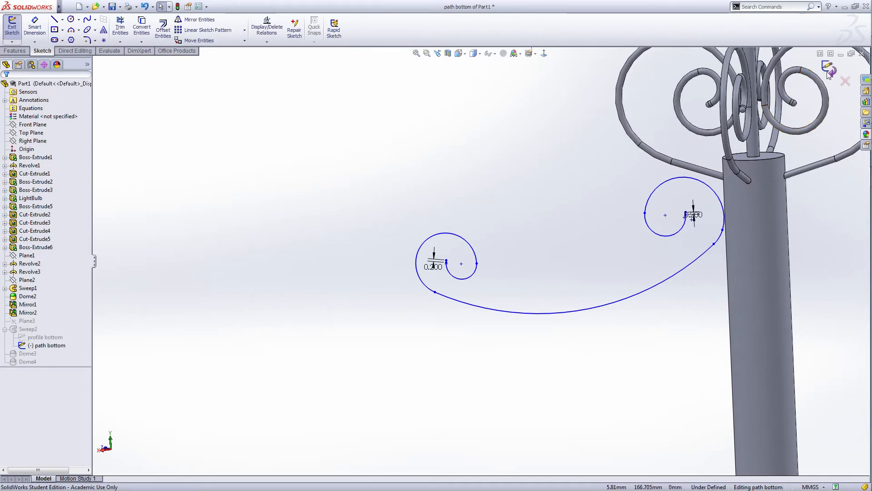
pyautogui.scroll(4, 552, 347)
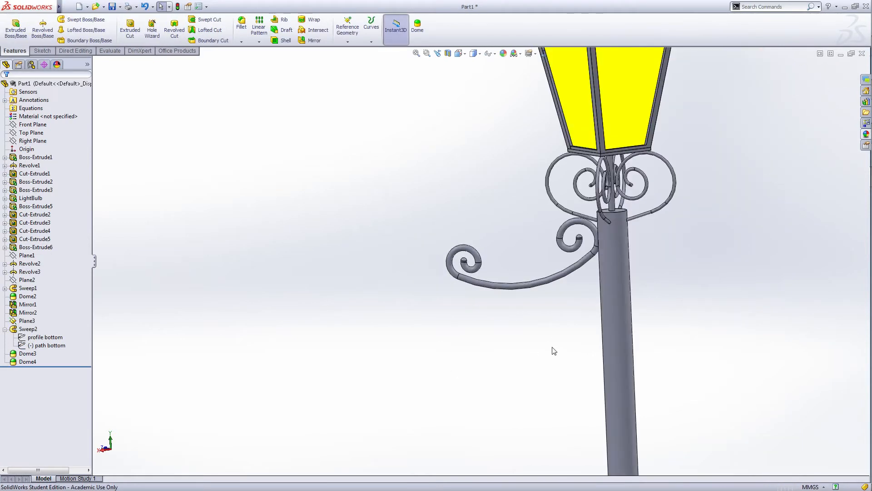
# Inspect the reshaped lower scroll and its domed ends together with the lamp.
pyautogui.moveTo(533, 342); pyautogui.dragTo(540, 339, button='middle')
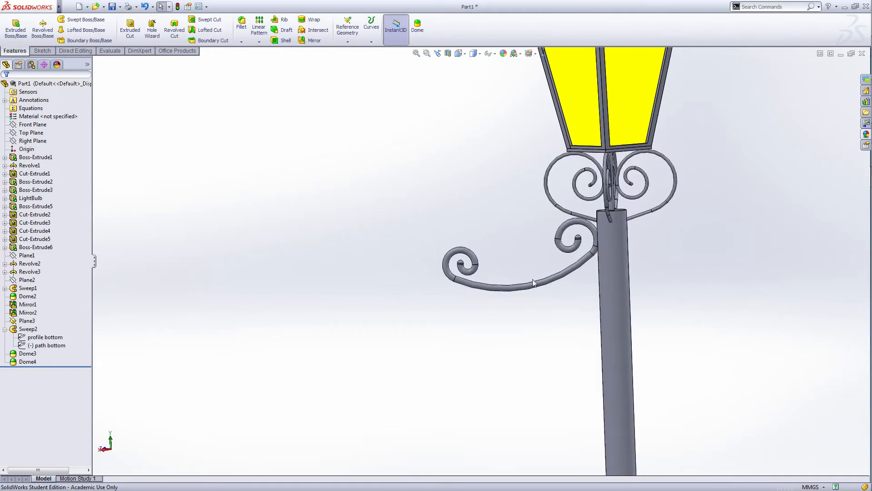
pyautogui.scroll(-3, 492, 234)
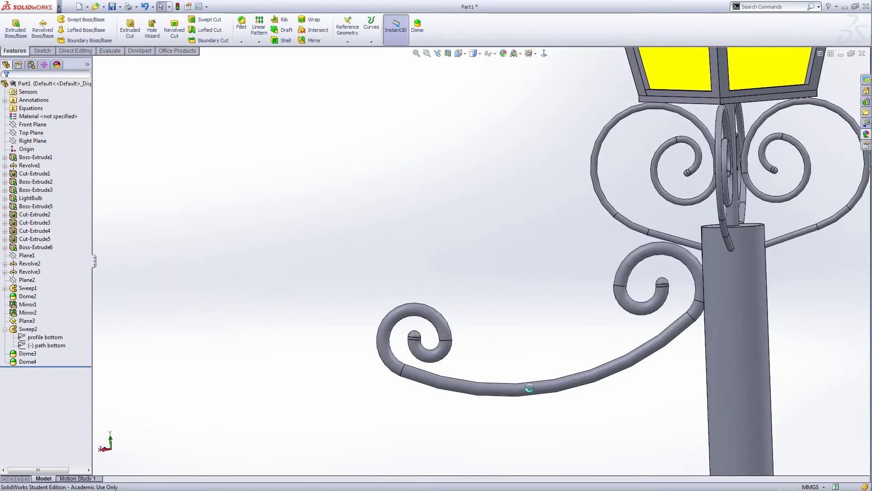
pyautogui.moveTo(510, 363); pyautogui.dragTo(490, 315, button='middle')
pyautogui.scroll(-2, 489, 315)
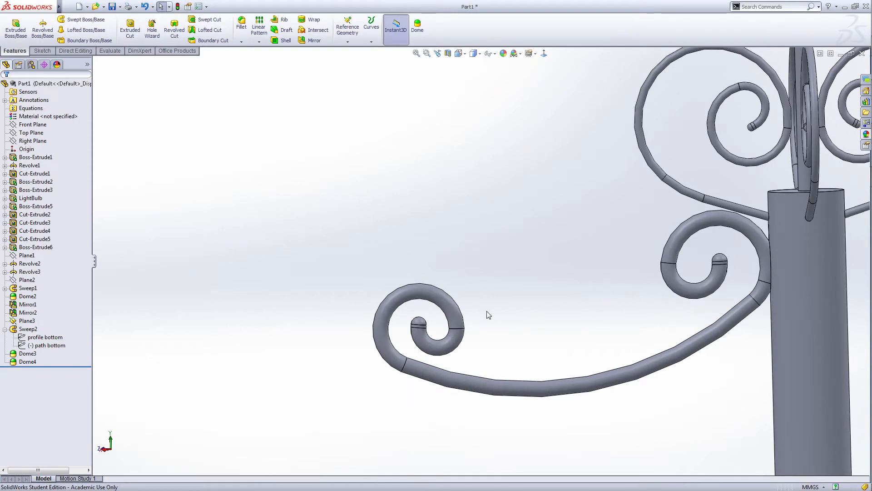
pyautogui.scroll(4, 488, 315)
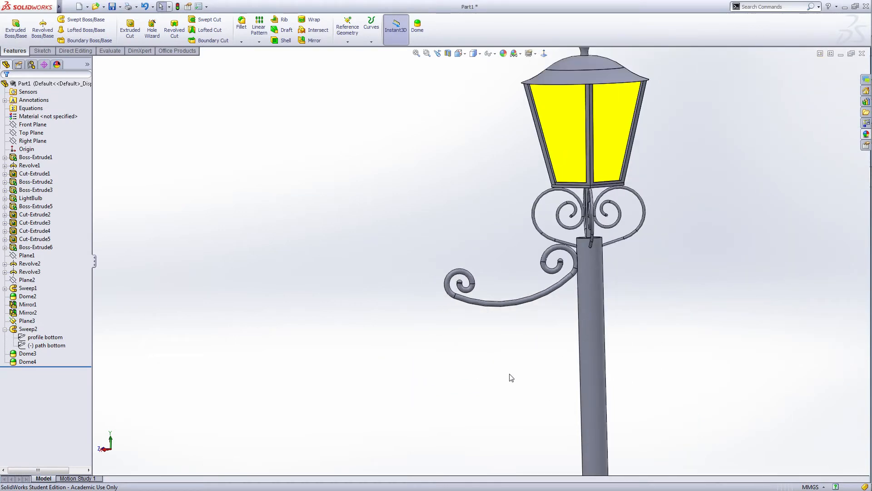
# Start a new sketch on Plane1, facing the lower scroll's outer spiral.
pyautogui.click(4, 329)
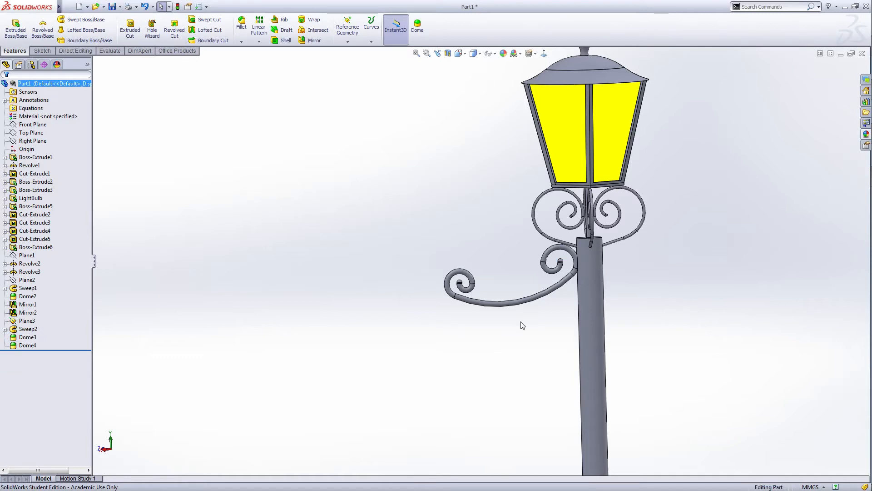
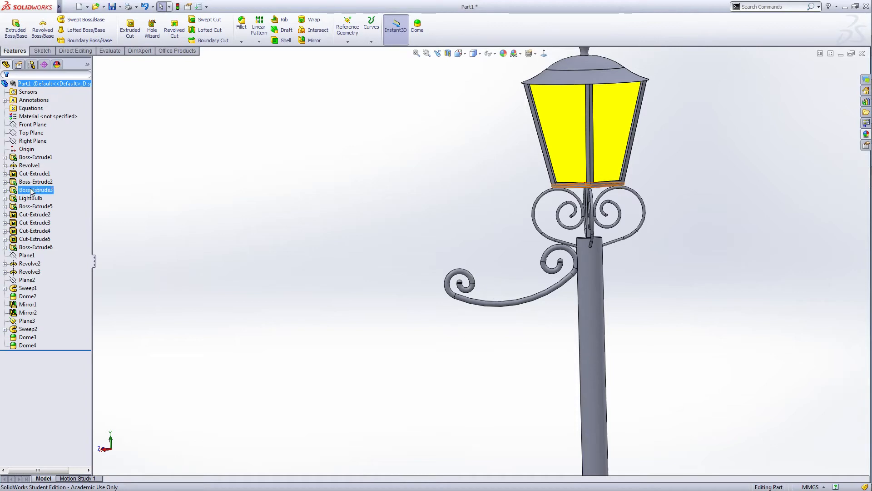
pyautogui.click(27, 255)
pyautogui.click(28, 256)
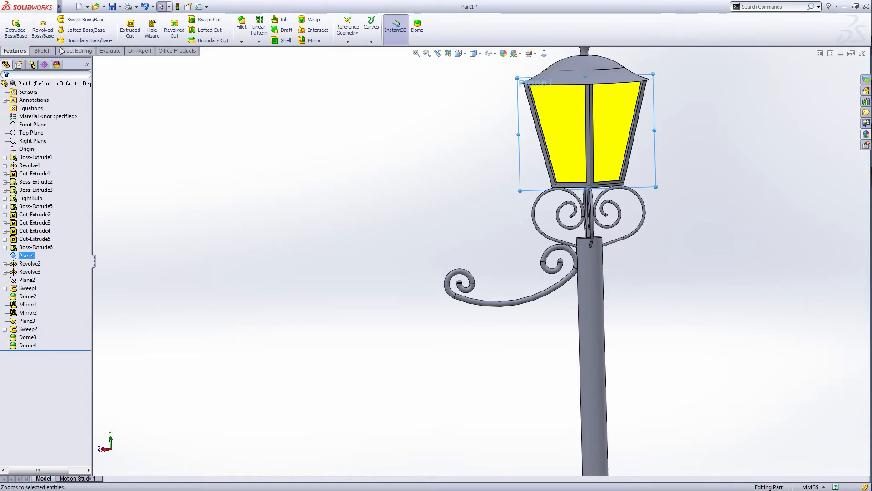
pyautogui.click(47, 34)
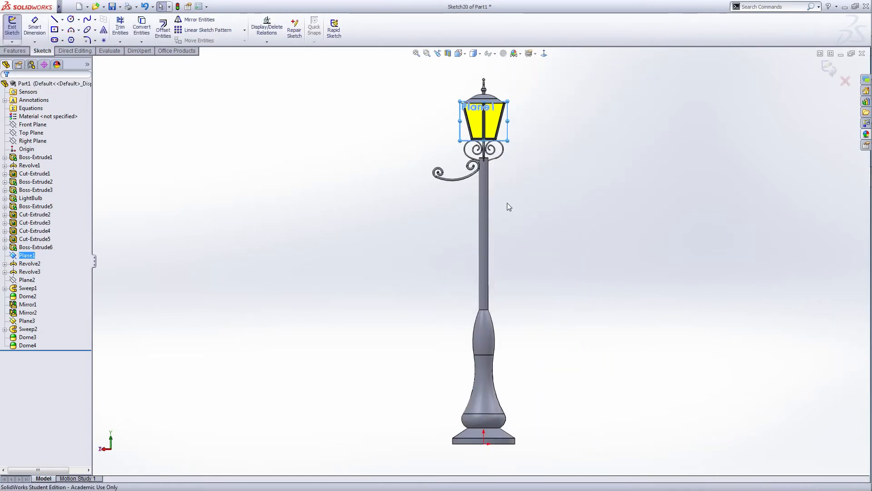
pyautogui.scroll(-4, 507, 203)
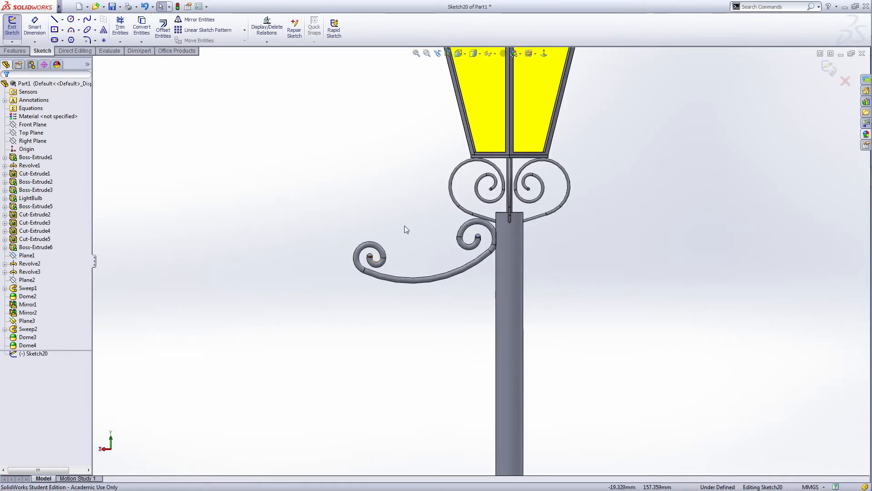
pyautogui.scroll(-4, 405, 228)
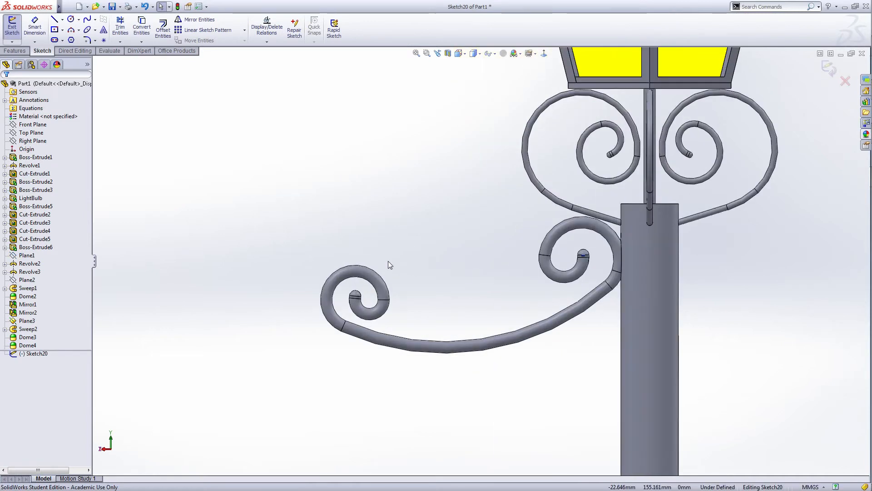
# Draw a vertical centerline upward from the midpoint of the outer spiral's end edge and extend it well above the scroll.
pyautogui.rightClick(252, 223)
pyautogui.click(276, 361)
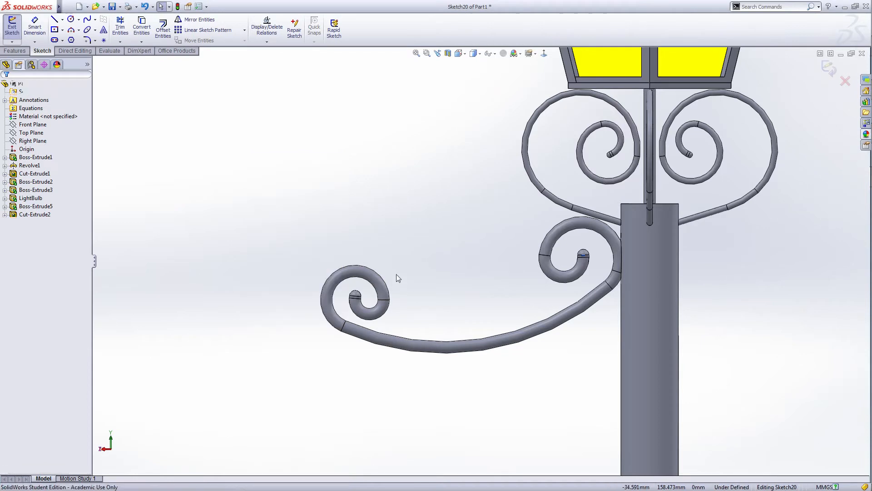
pyautogui.scroll(-3, 373, 293)
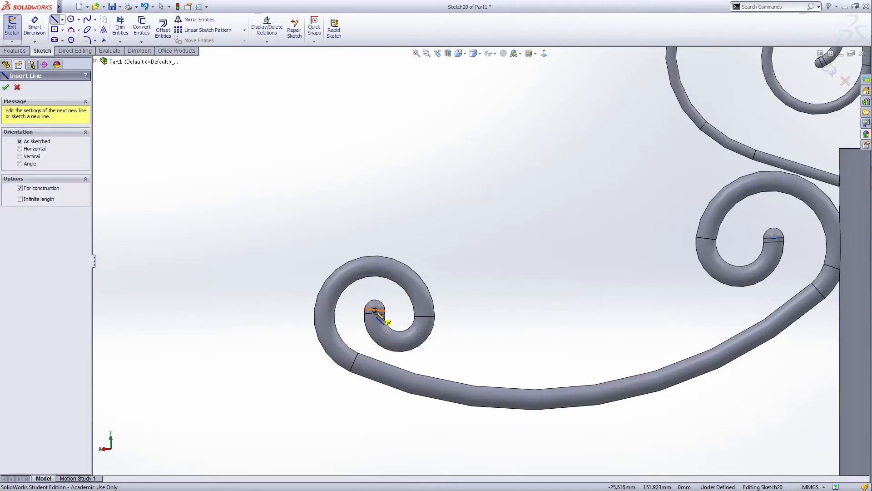
pyautogui.scroll(-4, 386, 320)
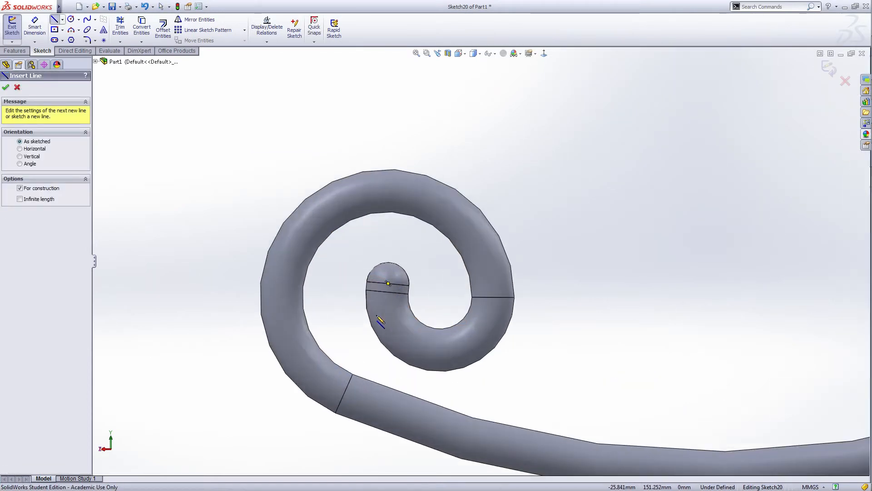
pyautogui.click(388, 283)
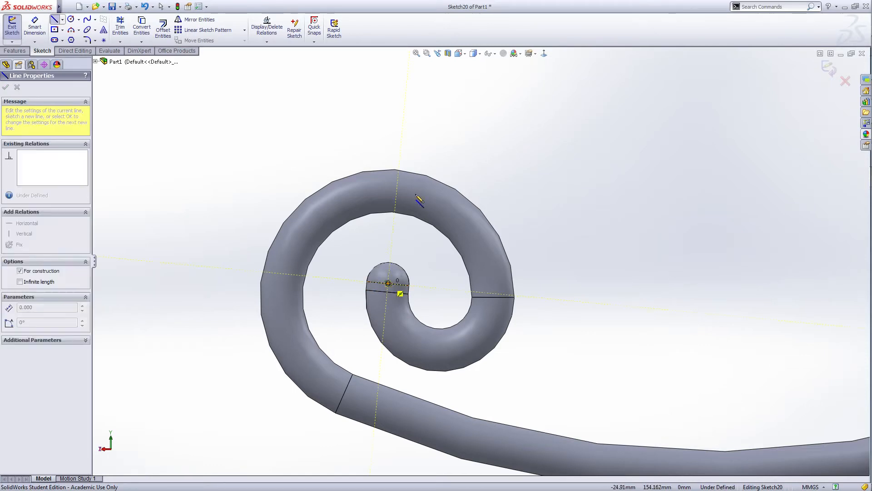
pyautogui.click(388, 62)
pyautogui.rightClick(388, 62)
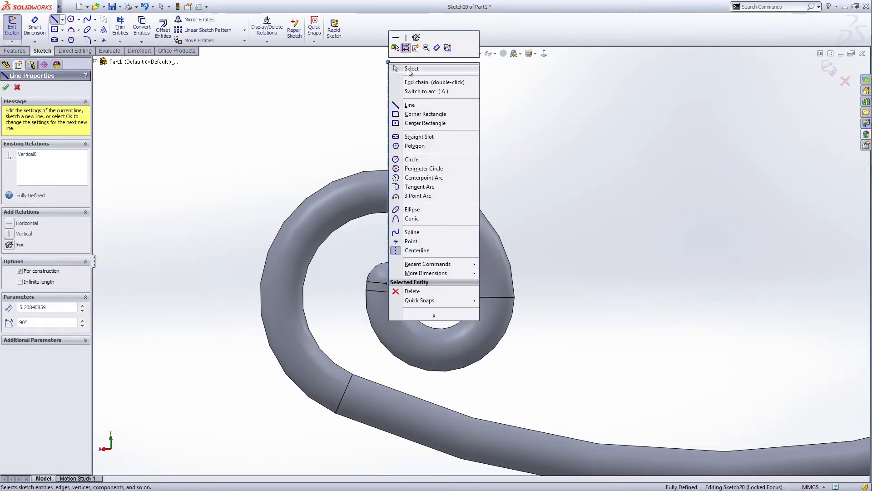
pyautogui.click(409, 69)
pyautogui.press('Escape')
pyautogui.scroll(4, 414, 159)
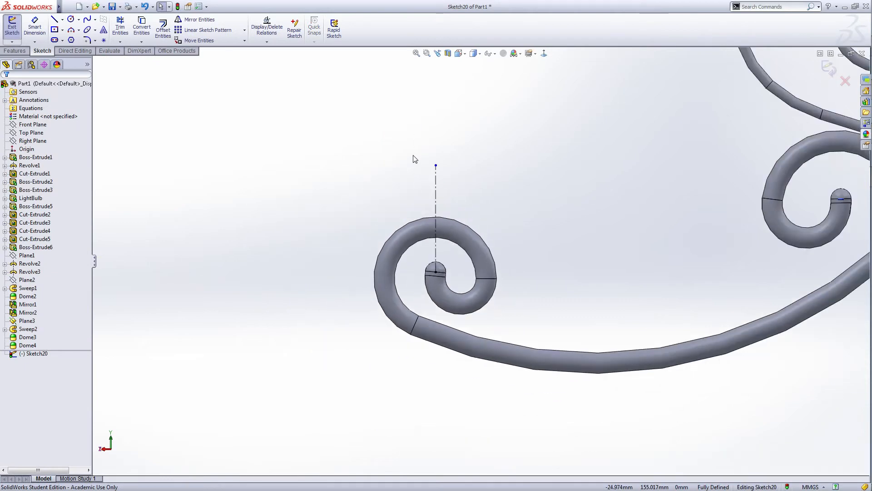
pyautogui.moveTo(436, 164); pyautogui.dragTo(436, 91)
# Sketch a vertical line about 1.8 mm long on the centerline and a horizontal line about 1.9 mm long from its lower end.
pyautogui.rightClick(484, 168)
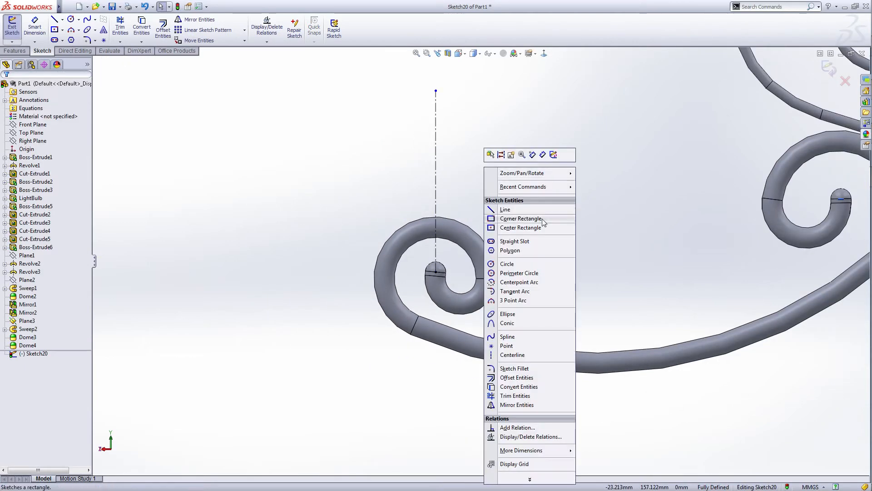
pyautogui.click(505, 210)
pyautogui.scroll(-3, 452, 204)
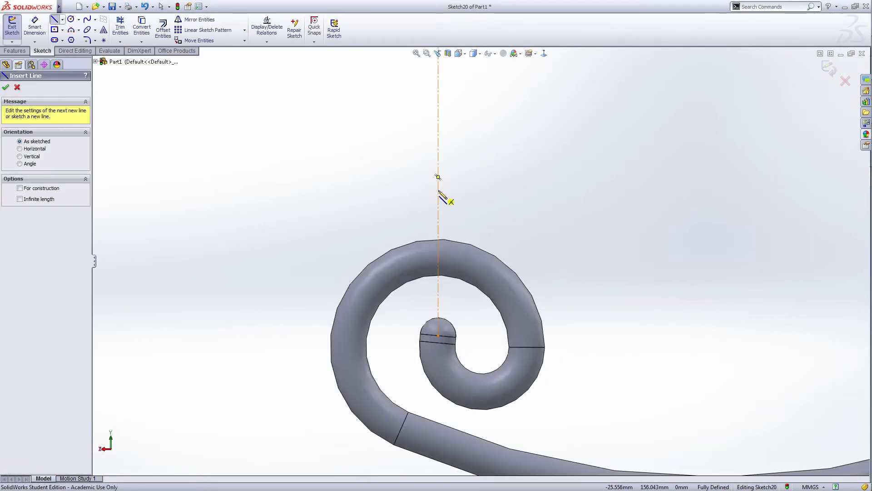
pyautogui.click(439, 184)
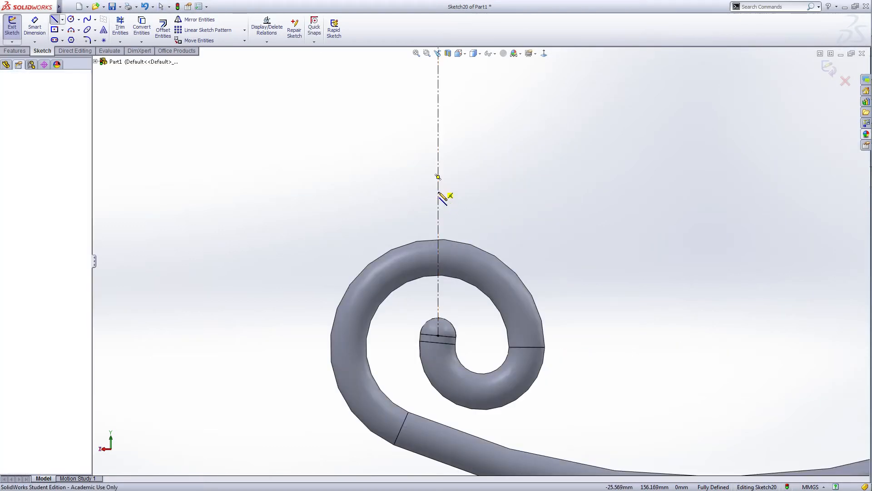
pyautogui.click(438, 249)
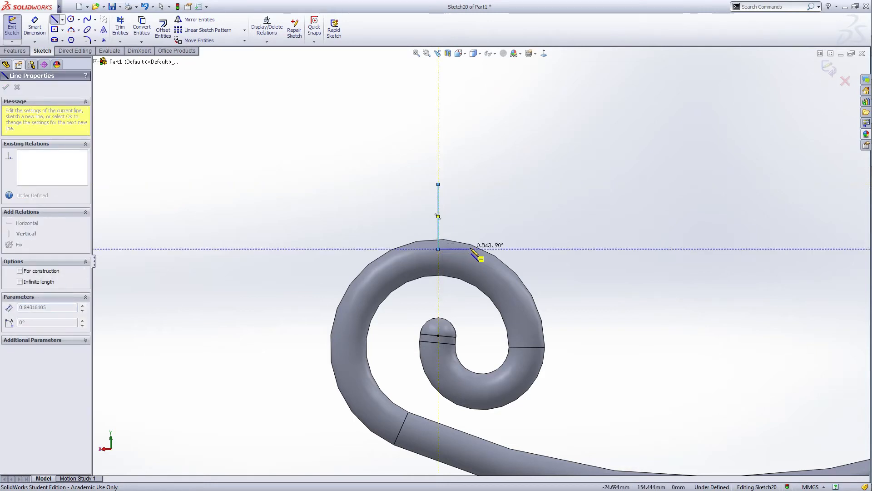
pyautogui.click(507, 249)
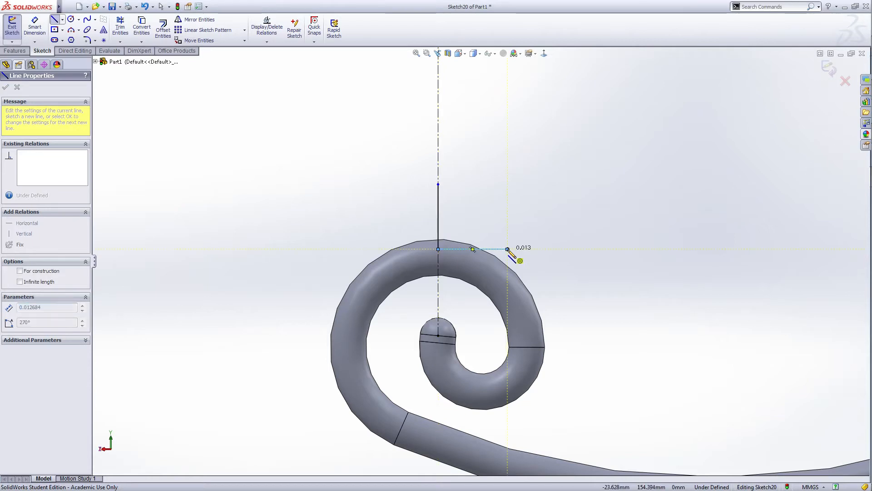
pyautogui.press('Escape')
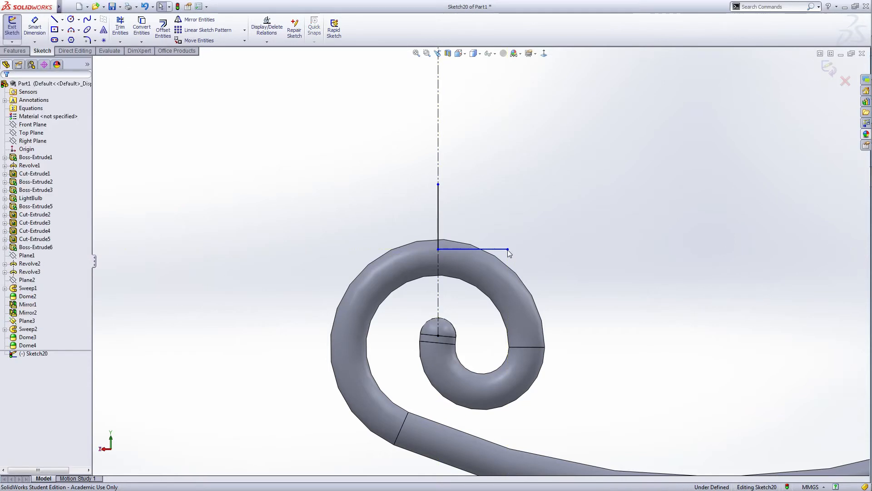
# Draw a horizontal line from the vertical line's upper end and a slanted line back inward, ending above the lower line's free end.
pyautogui.press('s')
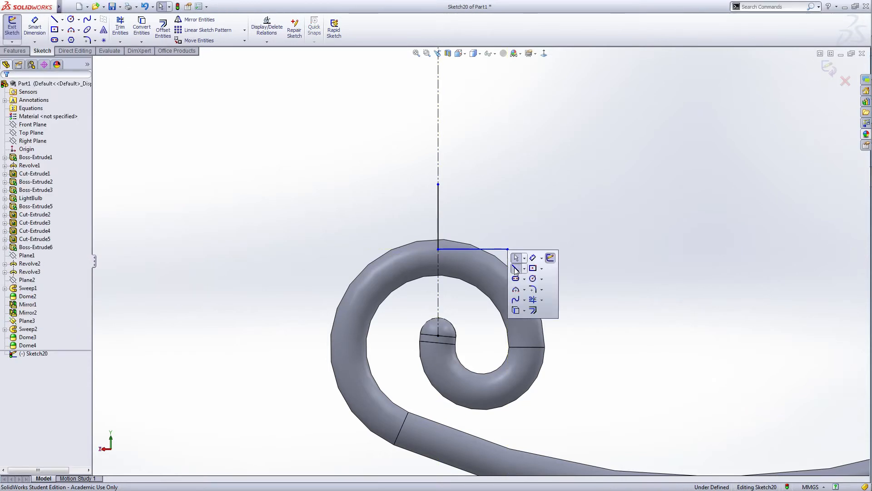
pyautogui.click(516, 268)
pyautogui.click(438, 184)
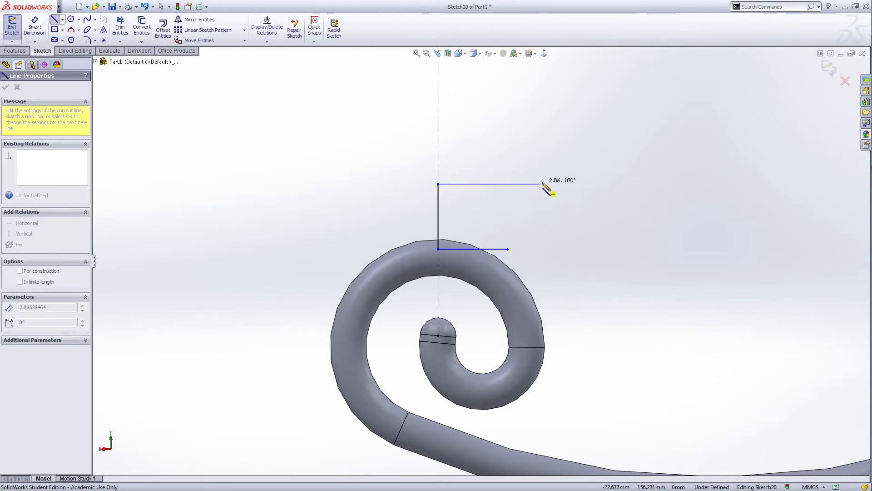
pyautogui.click(571, 184)
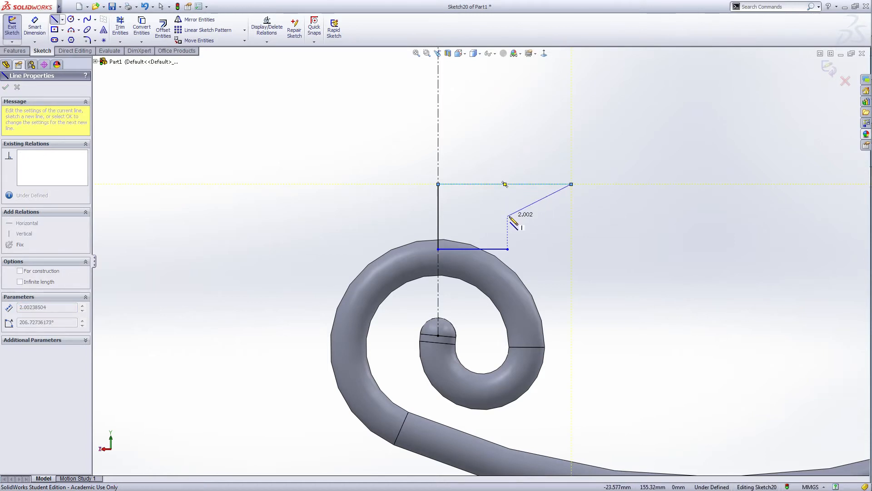
pyautogui.click(508, 216)
# Close the profile with an outward-bulging three-point arc of about 0.47 mm radius, and lengthen the upper horizontal line to about 4 mm.
pyautogui.rightClick(509, 217)
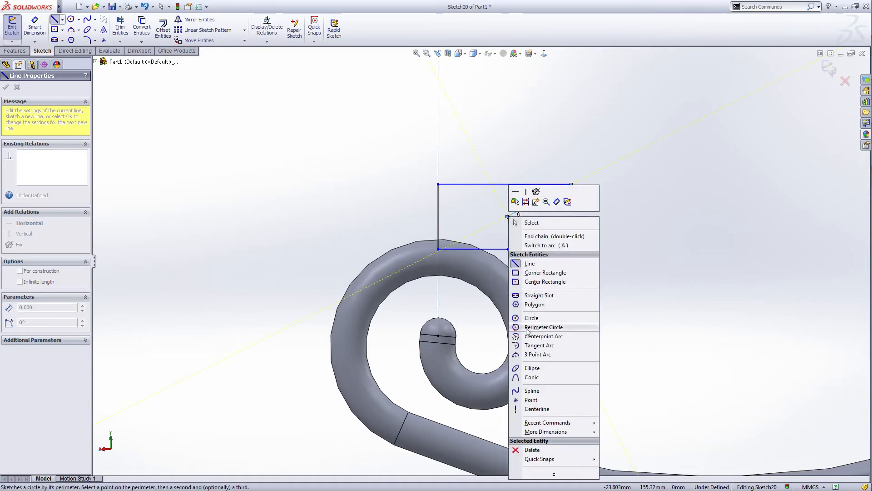
pyautogui.click(517, 355)
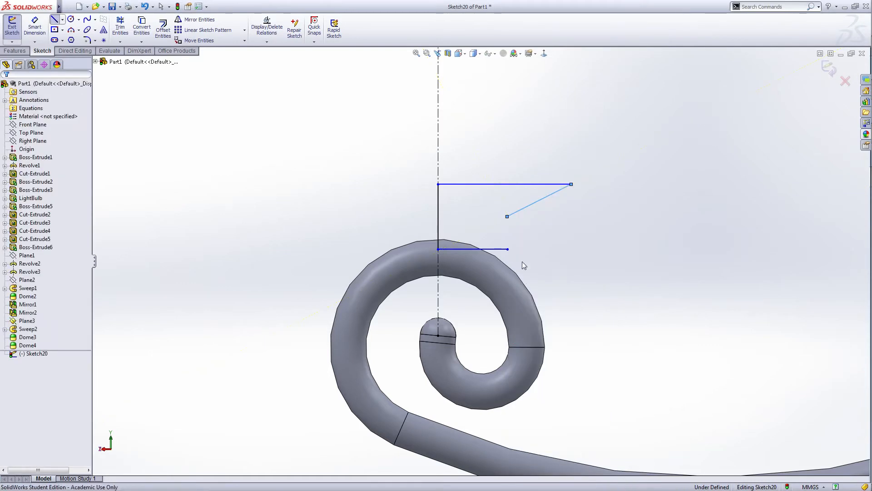
pyautogui.click(508, 216)
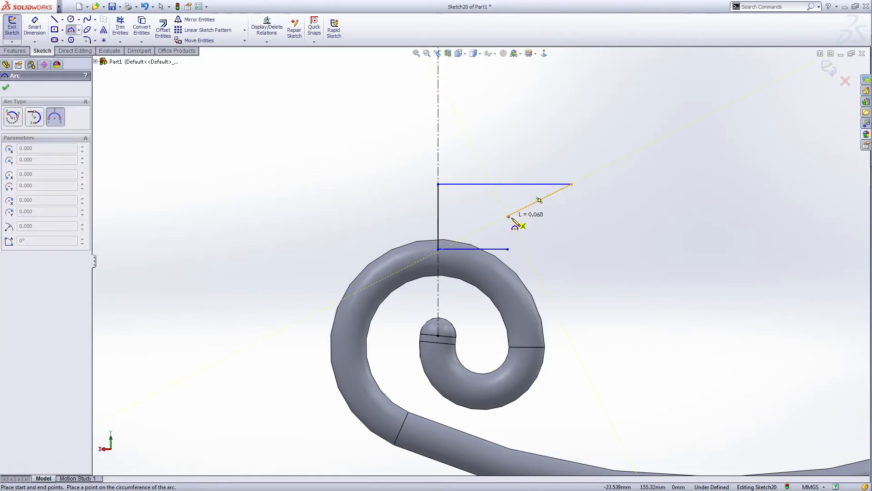
pyautogui.click(508, 249)
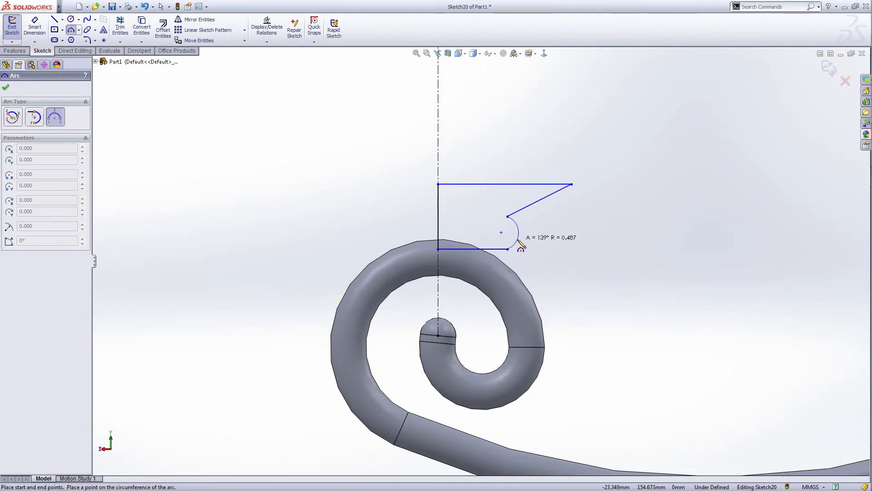
pyautogui.click(519, 237)
pyautogui.rightClick(519, 234)
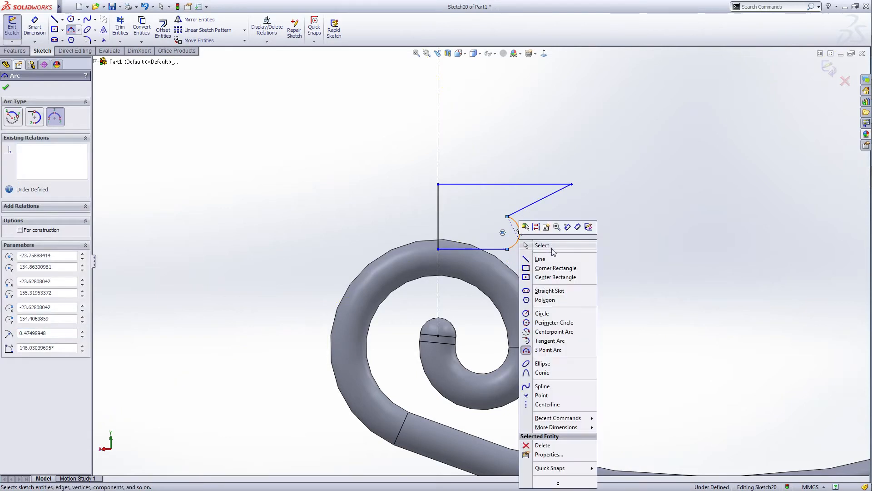
pyautogui.click(552, 248)
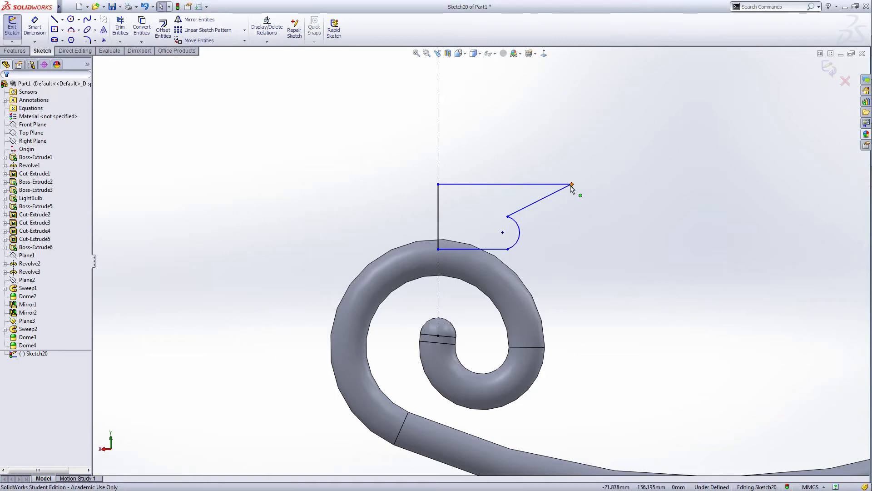
pyautogui.moveTo(571, 184); pyautogui.dragTo(583, 183)
pyautogui.click(582, 246)
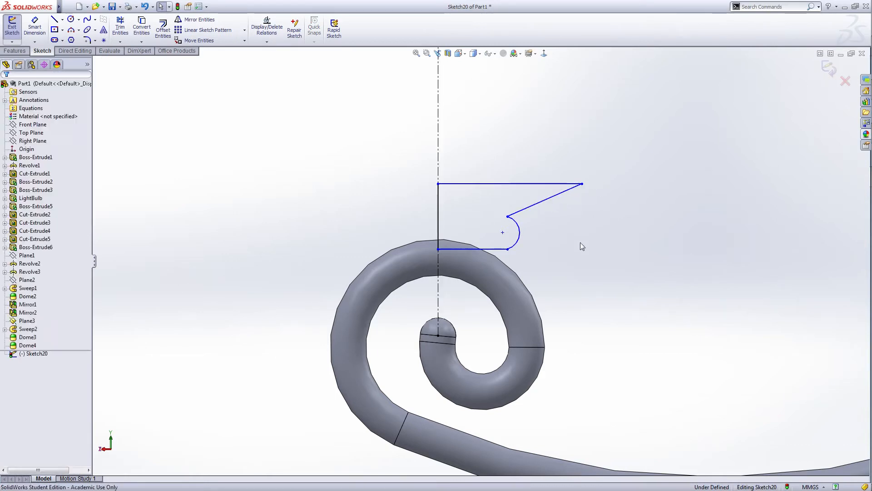
# Dimension the profile's vertical line to 2 mm and its upper horizontal line to 5 mm.
pyautogui.rightClick(585, 244)
pyautogui.click(631, 168)
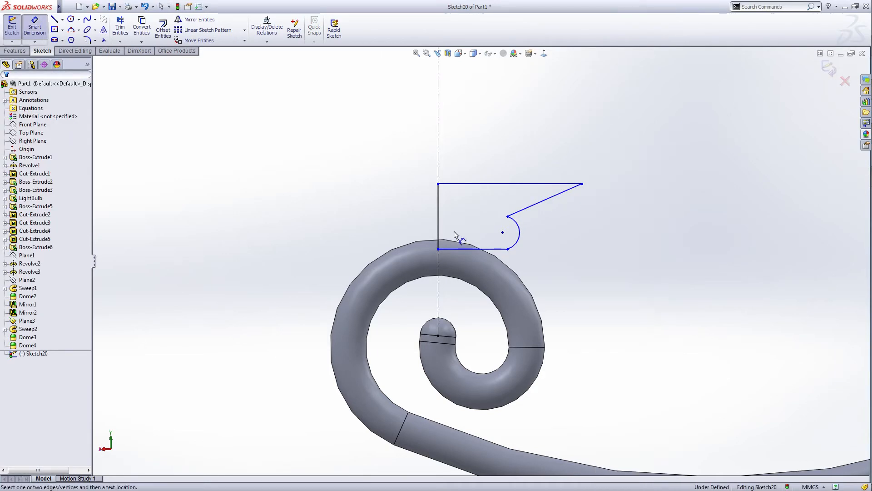
pyautogui.click(439, 227)
pyautogui.click(410, 219)
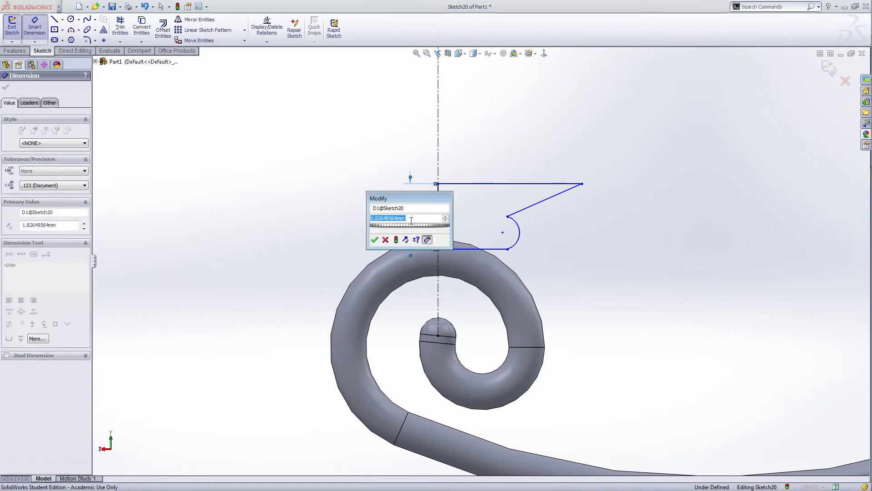
pyautogui.write('2')
pyautogui.press('Return')
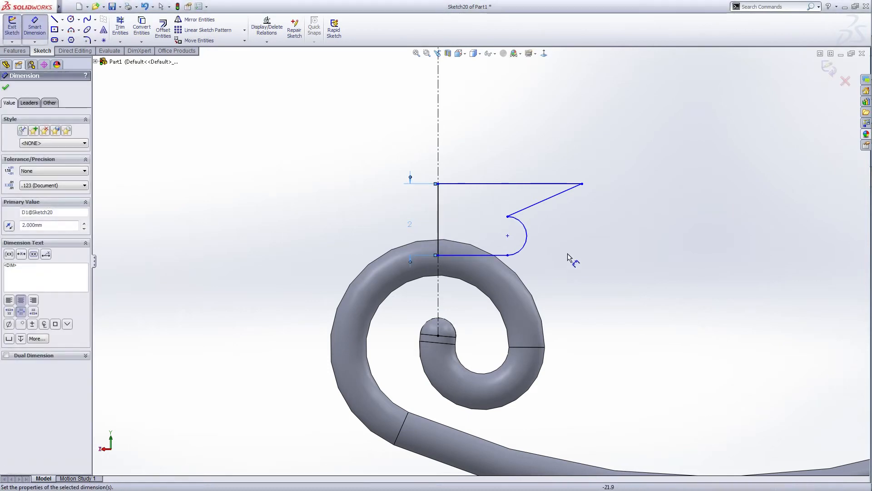
pyautogui.click(509, 183)
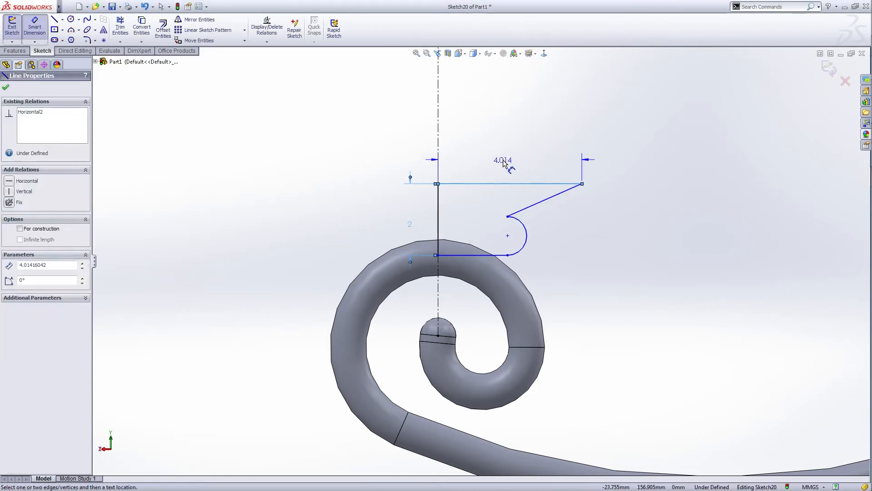
pyautogui.click(503, 162)
pyautogui.write('5')
pyautogui.press('Return')
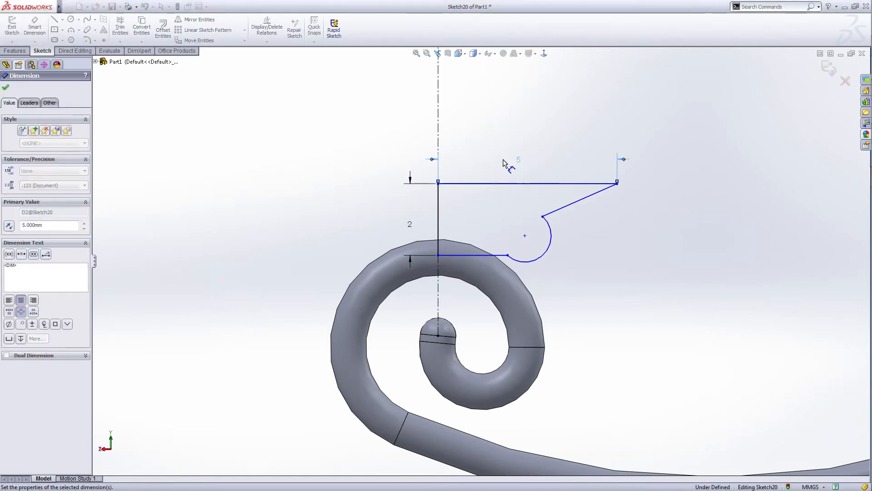
pyautogui.rightClick(621, 237)
pyautogui.click(654, 244)
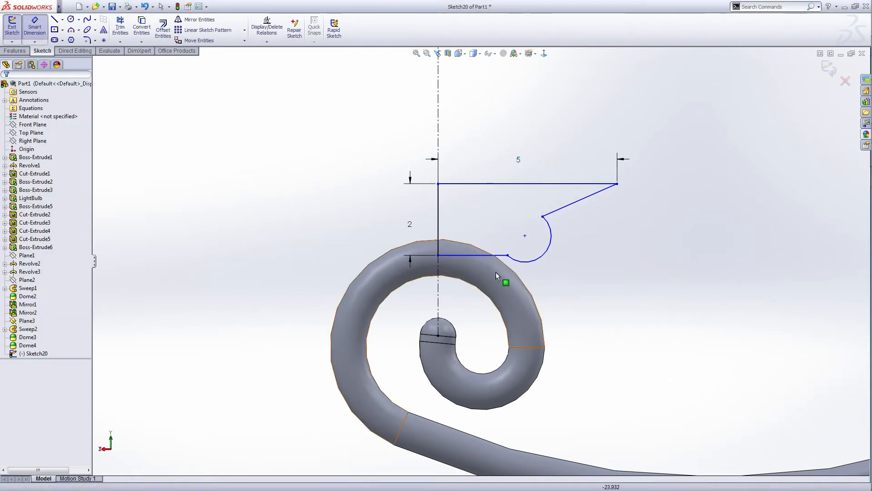
# Add a tangent relation between the profile's lower horizontal line and the adjoining arc.
pyautogui.click(481, 255)
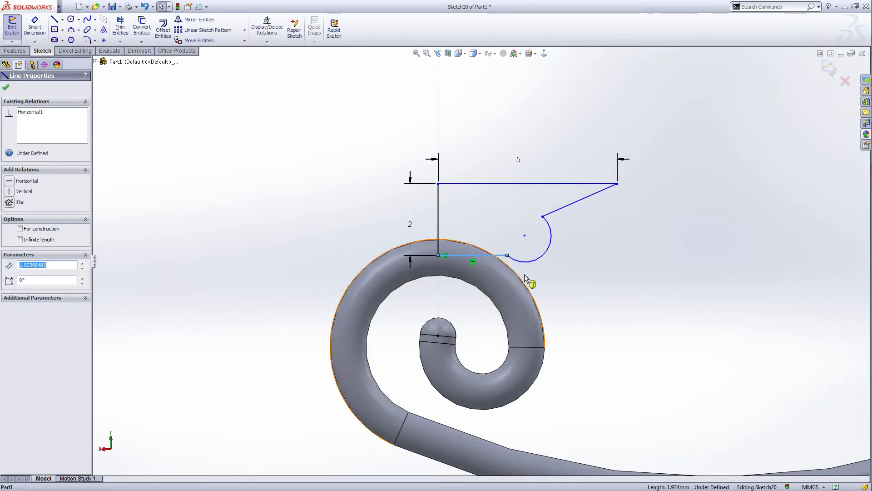
pyautogui.keyDown('ctrl'); pyautogui.click(523, 261); pyautogui.keyUp('ctrl')
pyautogui.click(8, 234)
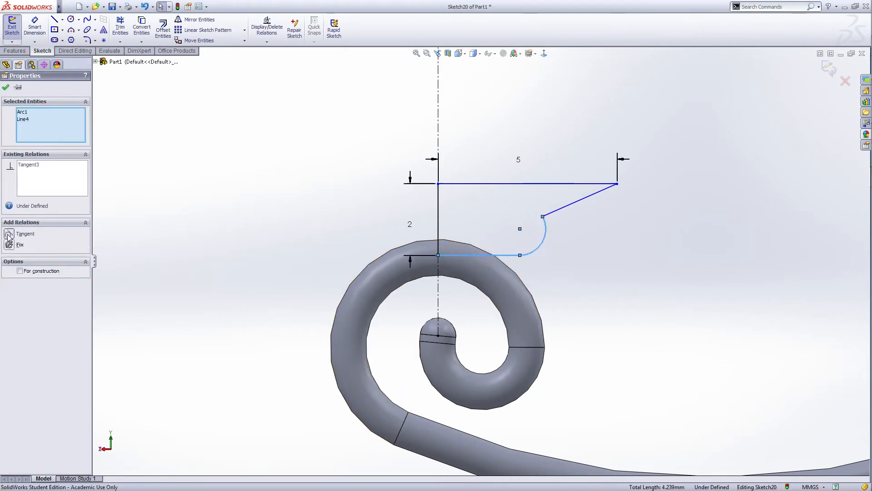
pyautogui.click(6, 88)
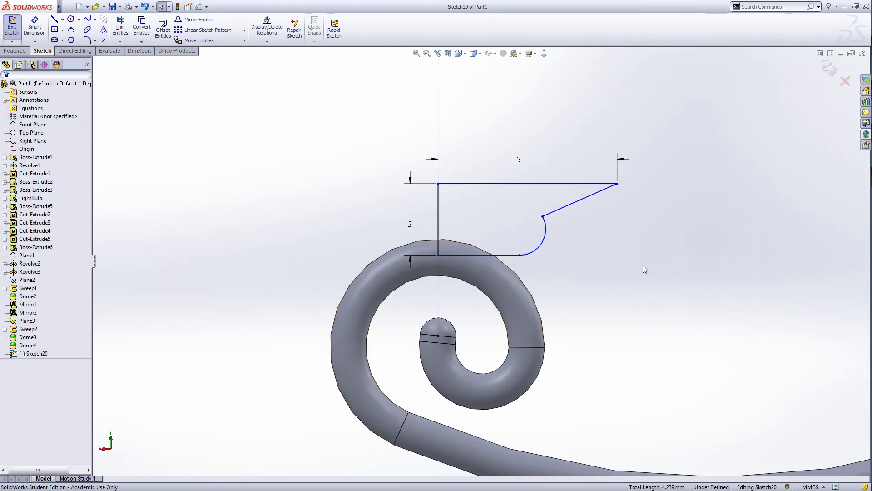
# Align the arc's two endpoints with a vertical relation.
pyautogui.click(542, 217)
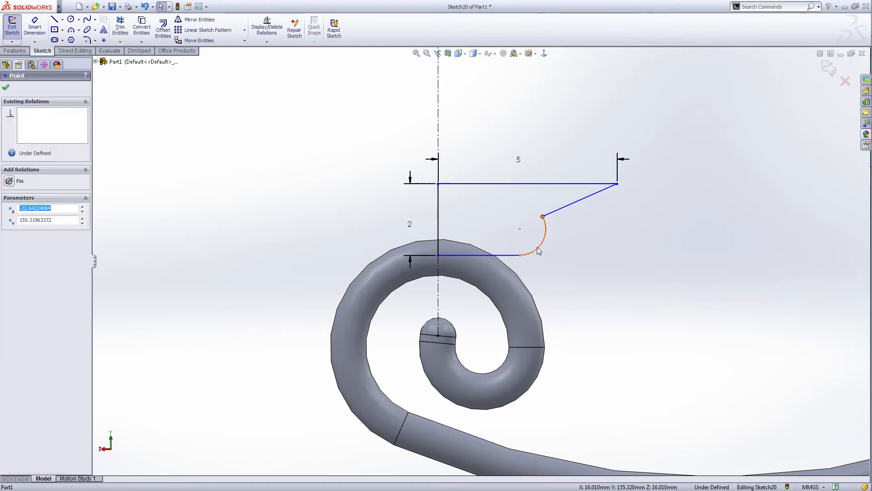
pyautogui.keyDown('ctrl'); pyautogui.click(520, 255); pyautogui.keyUp('ctrl')
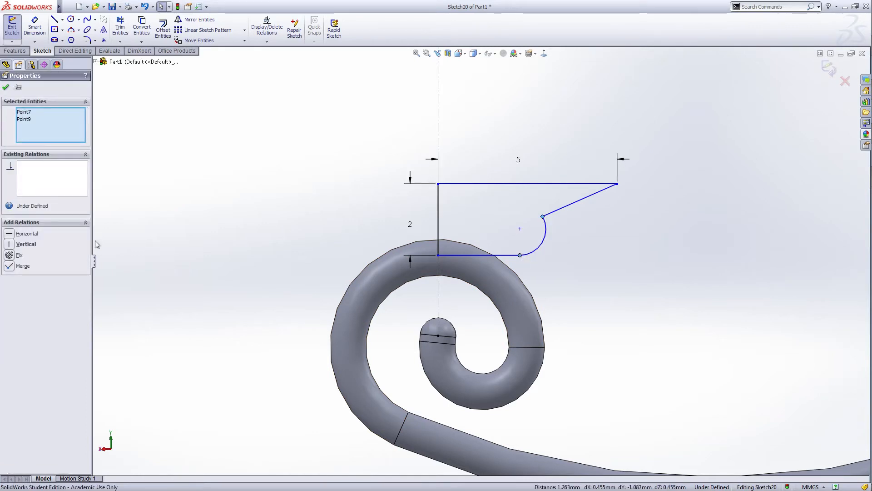
pyautogui.click(9, 245)
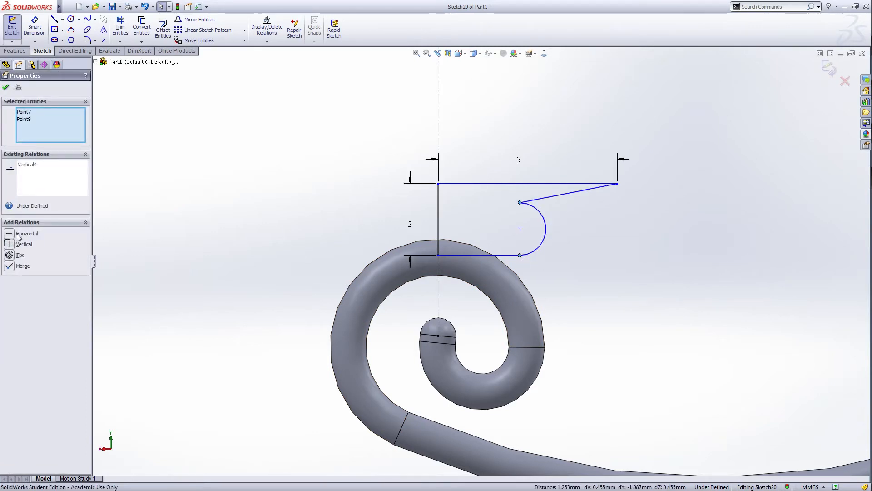
pyautogui.click(6, 88)
# Shrink the arc inward so the lower horizontal line is about 1.1 mm long, and move the profile slightly up the centerline.
pyautogui.moveTo(520, 203); pyautogui.dragTo(478, 230)
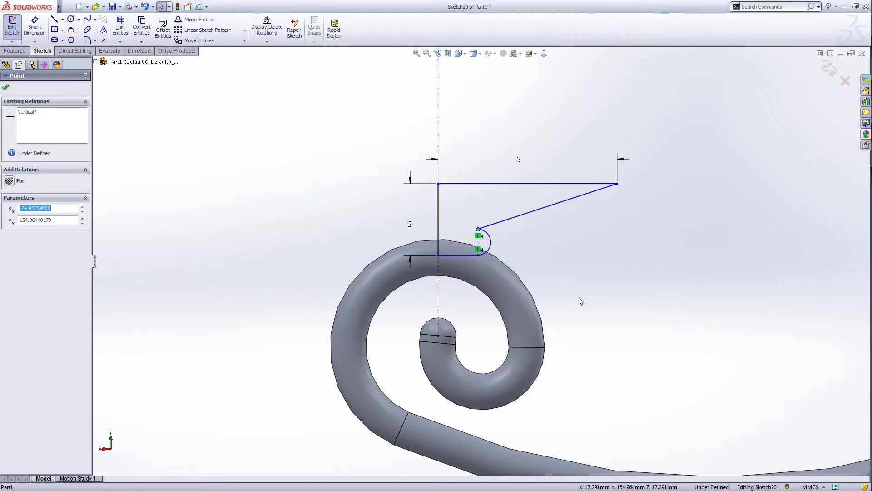
pyautogui.click(579, 297)
pyautogui.click(438, 255)
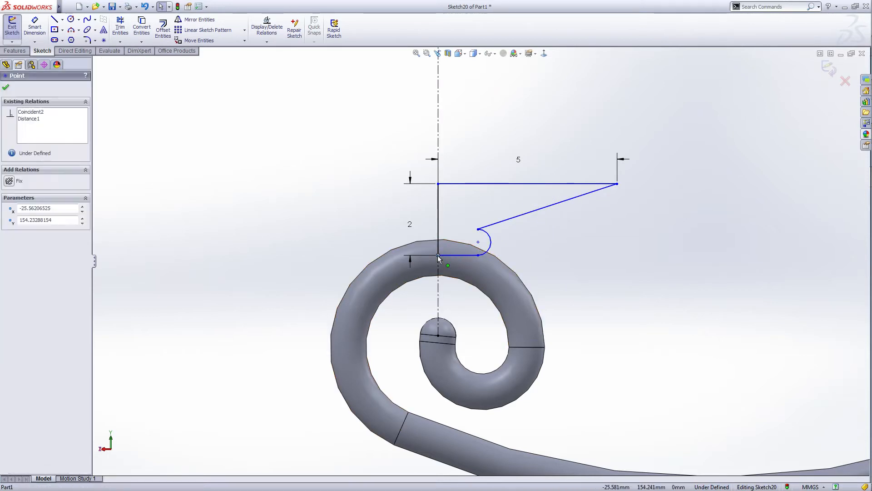
pyautogui.moveTo(438, 253); pyautogui.dragTo(437, 245)
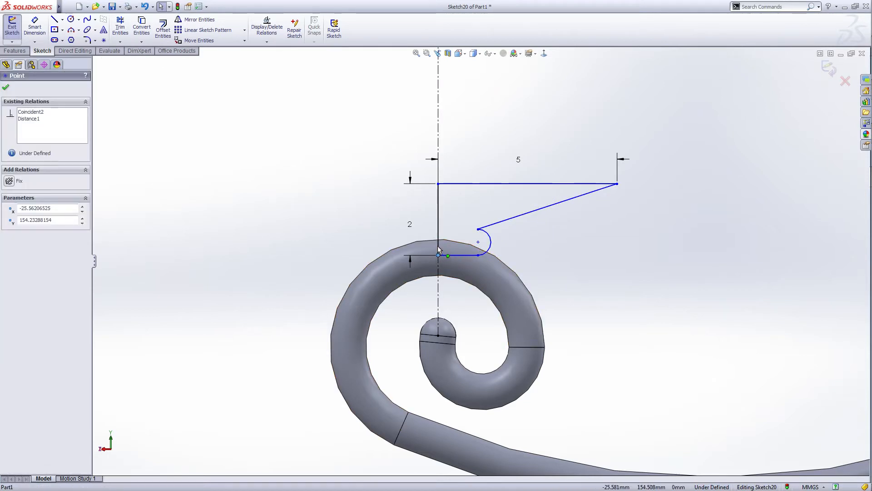
pyautogui.click(582, 286)
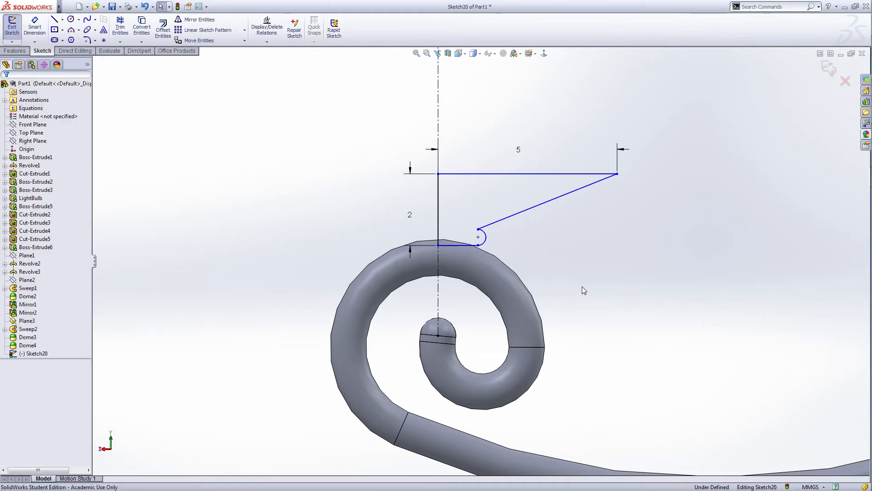
# Nudge the profile's lower horizontal line slightly upward, close to the top of the scroll tube.
pyautogui.click(438, 205)
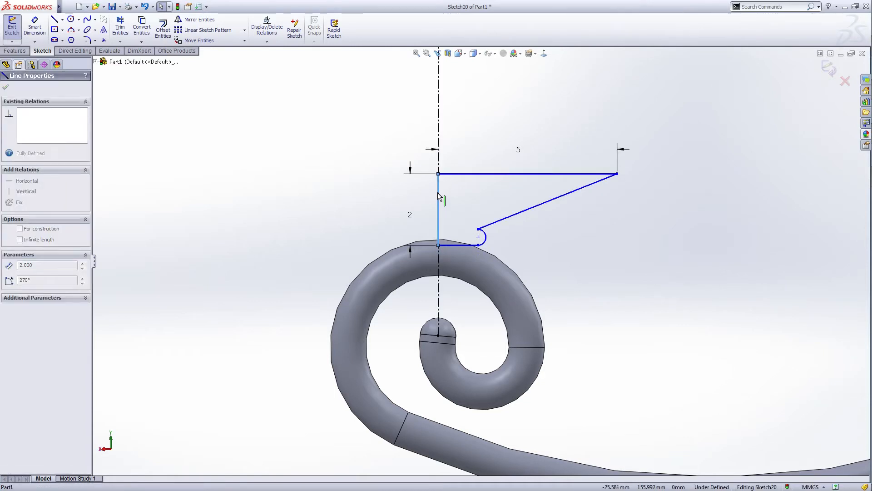
pyautogui.click(546, 267)
pyautogui.scroll(-4, 439, 245)
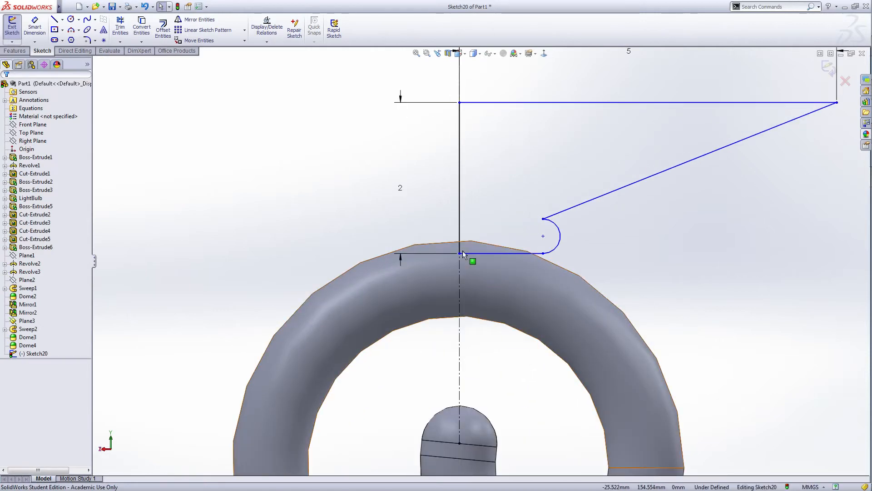
pyautogui.click(461, 230)
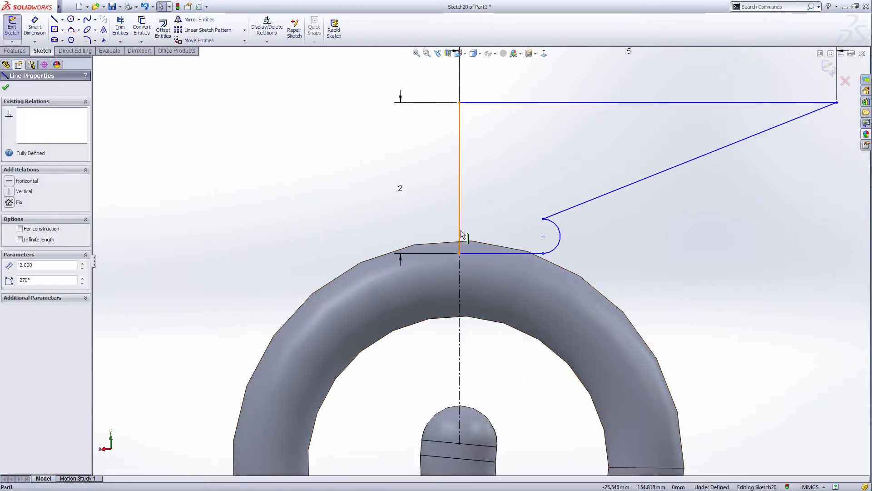
pyautogui.click(629, 307)
pyautogui.click(493, 250)
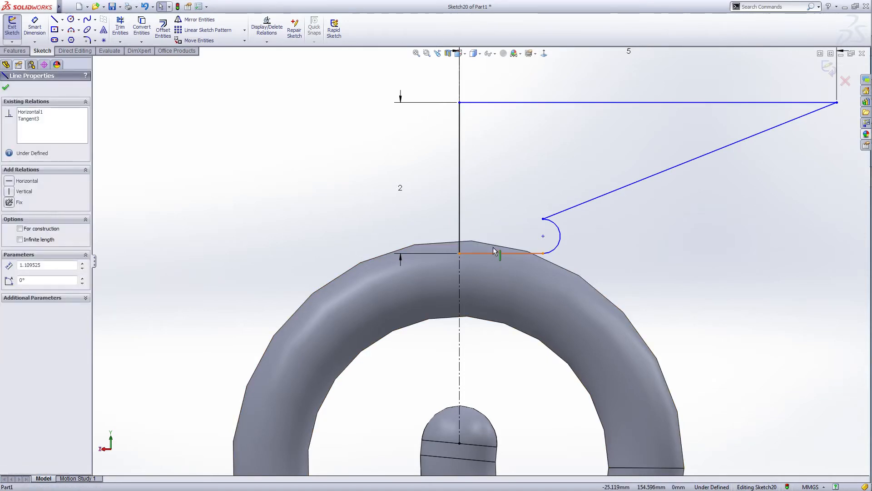
pyautogui.moveTo(493, 246); pyautogui.dragTo(493, 246)
pyautogui.click(667, 282)
pyautogui.scroll(3, 655, 273)
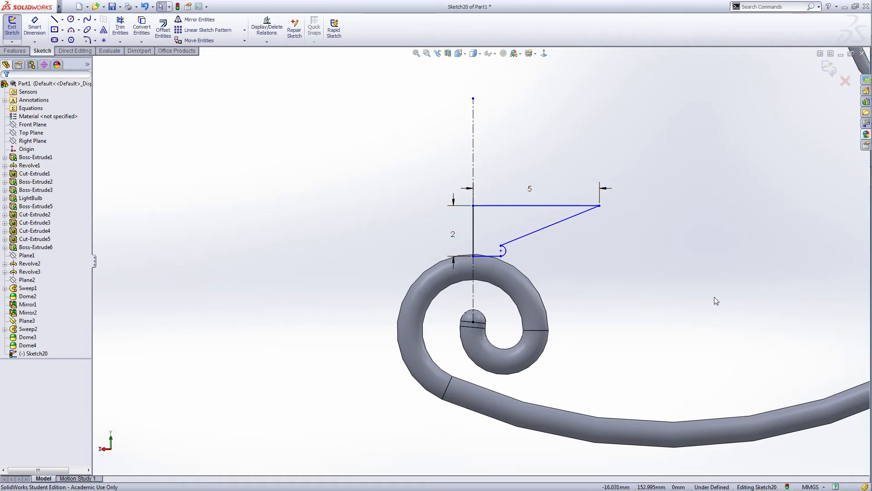
# Revolve the profile 360° about the vertical centerline, merging it with the scroll.
pyautogui.click(826, 70)
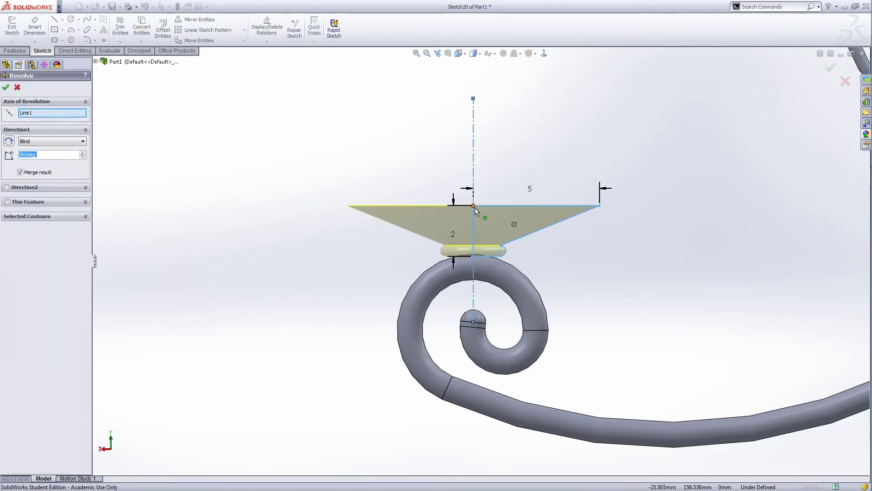
pyautogui.click(6, 89)
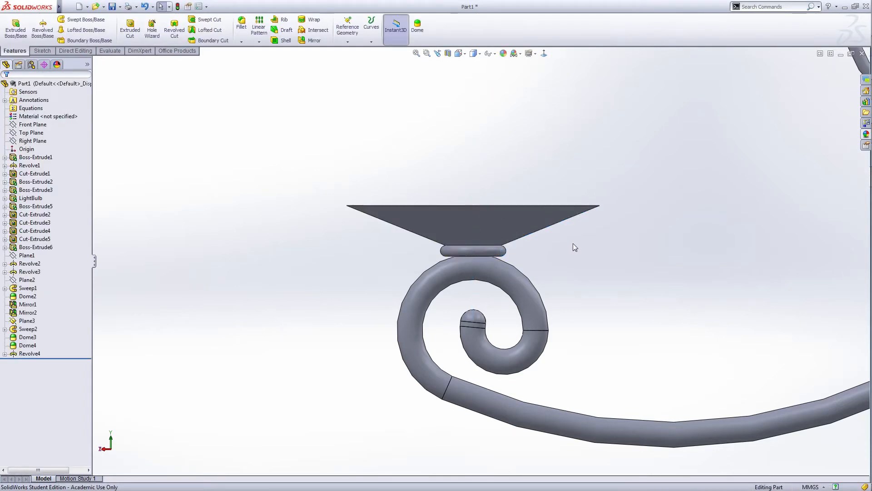
pyautogui.moveTo(573, 244); pyautogui.dragTo(538, 233, button='middle')
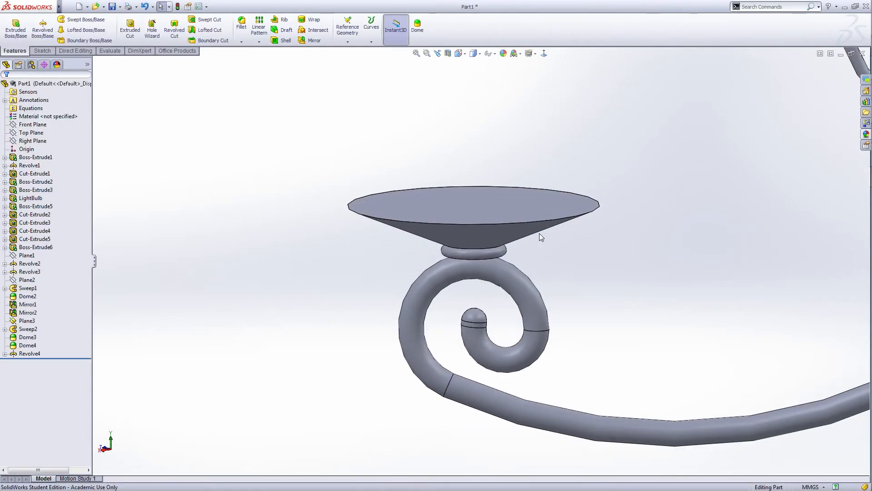
pyautogui.moveTo(595, 279); pyautogui.dragTo(600, 299, button='middle')
# Start a sketch on the dish's flat top face and offset its circular edge 0.5 mm inward.
pyautogui.click(520, 218)
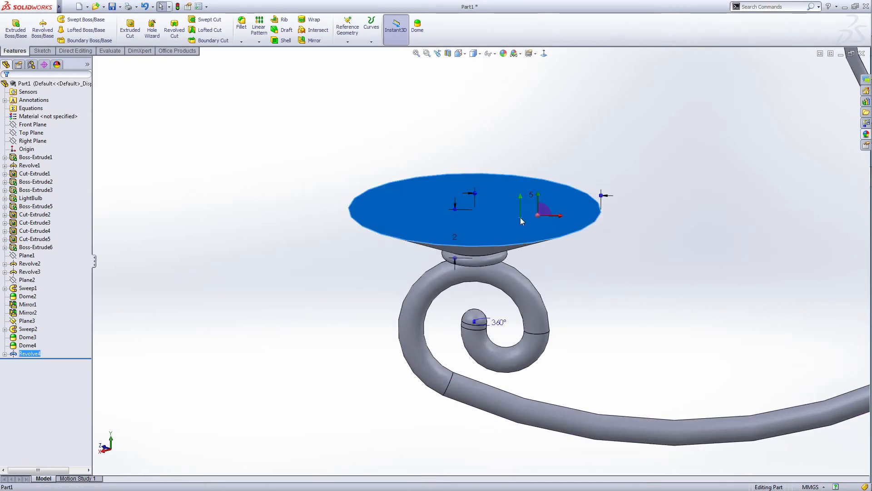
pyautogui.click(20, 40)
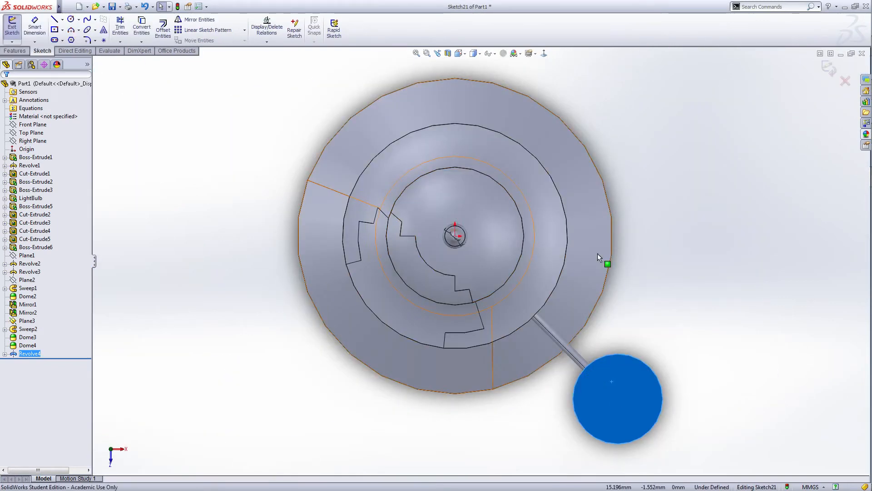
pyautogui.moveTo(598, 253)
pyautogui.mouseDown(button='middle')
pyautogui.moveTo(614, 271)
pyautogui.moveTo(556, 182)
pyautogui.moveTo(563, 208)
pyautogui.moveTo(513, 205)
pyautogui.mouseUp(button='middle')
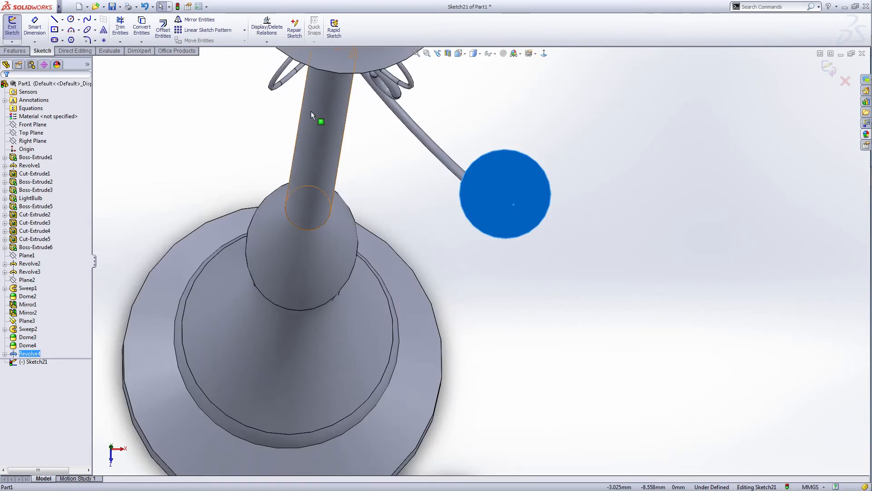
pyautogui.click(164, 29)
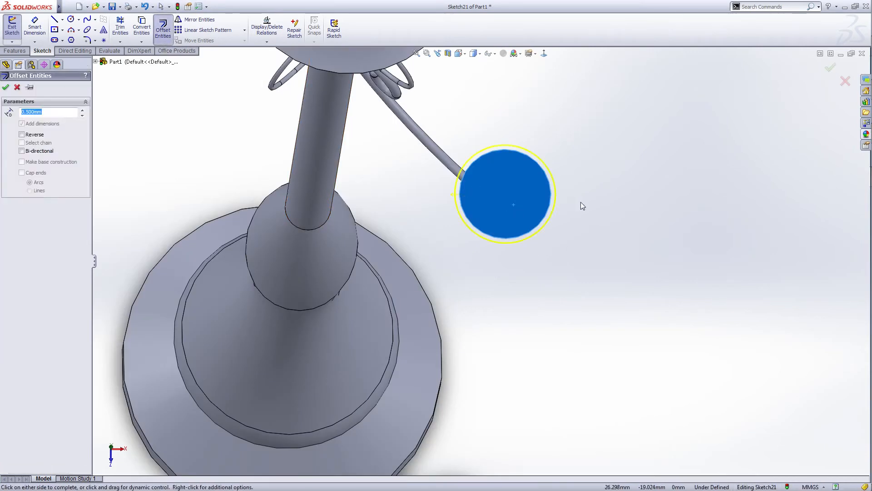
pyautogui.click(22, 135)
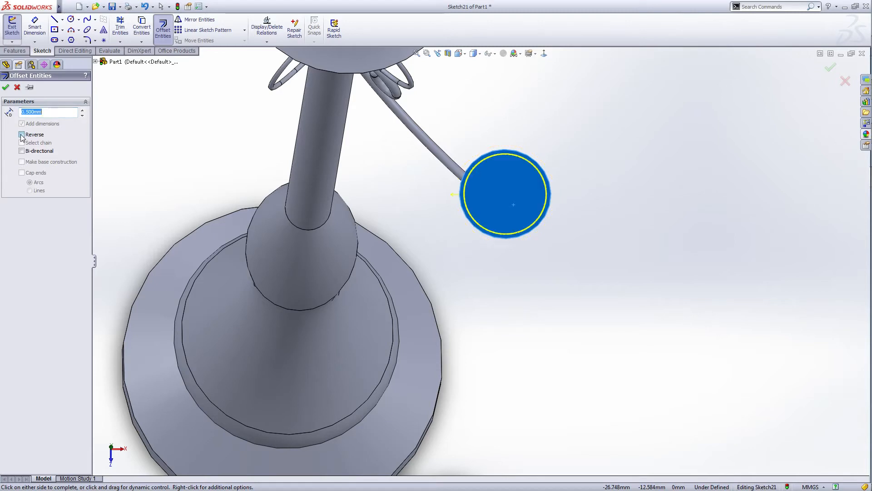
pyautogui.click(5, 87)
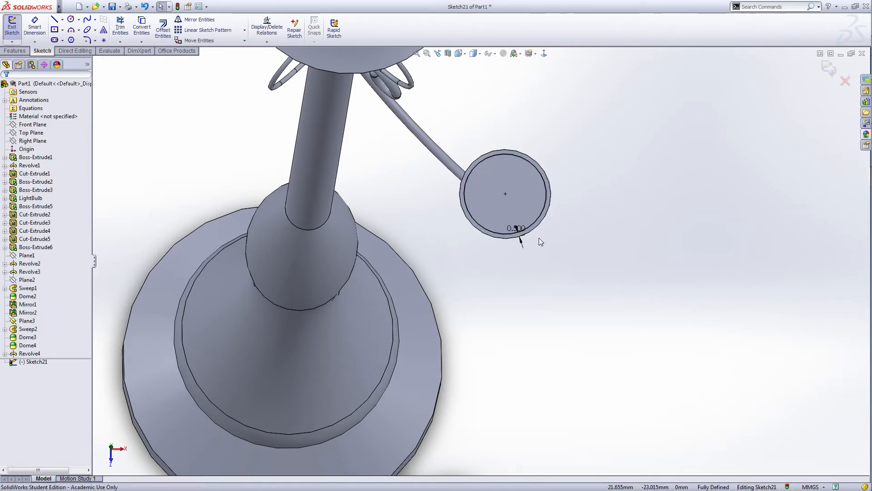
# Extrude the offset circle 20 mm upward from the dish as a blind boss with the result merged.
pyautogui.click(830, 69)
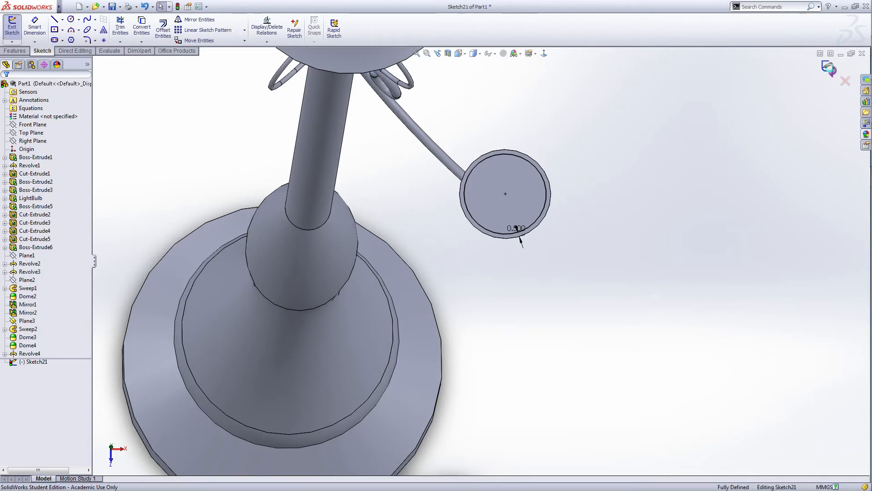
pyautogui.moveTo(557, 364); pyautogui.dragTo(554, 236, button='middle')
pyautogui.scroll(6, 554, 235)
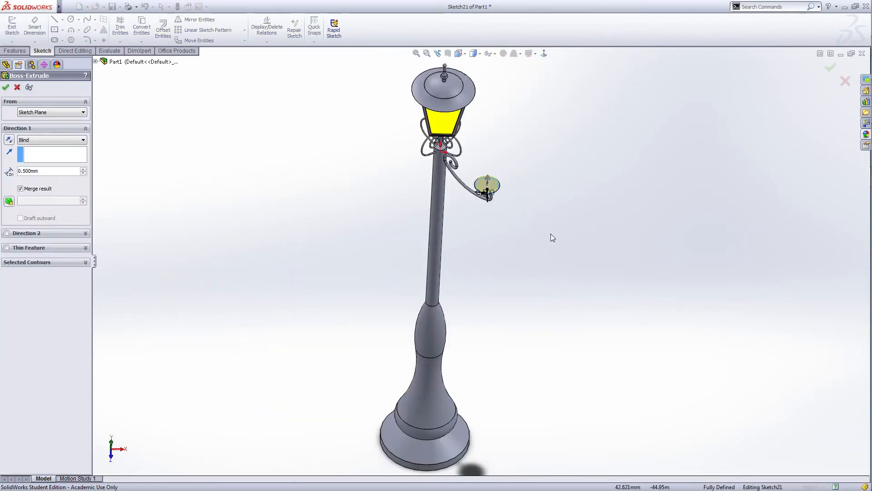
pyautogui.scroll(-3, 531, 153)
pyautogui.moveTo(531, 153); pyautogui.dragTo(483, 224, button='middle')
pyautogui.scroll(-2, 198, 182)
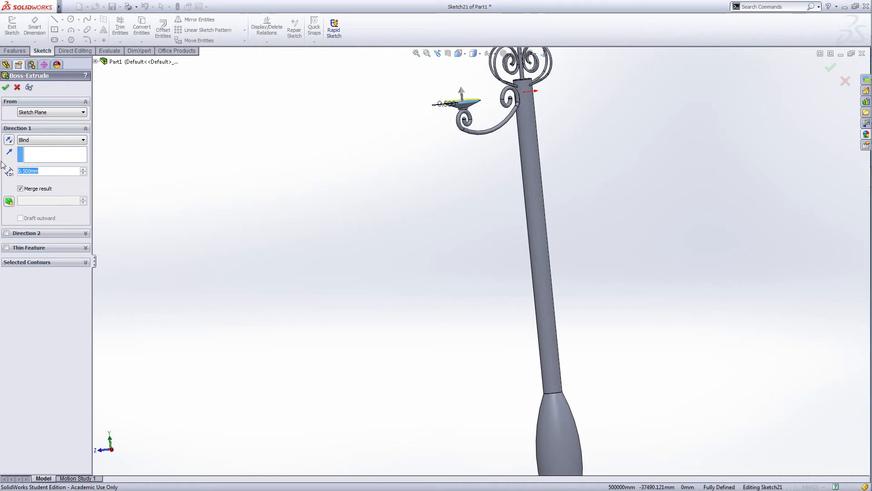
pyautogui.write('20')
pyautogui.press('Return')
pyautogui.scroll(3, 536, 220)
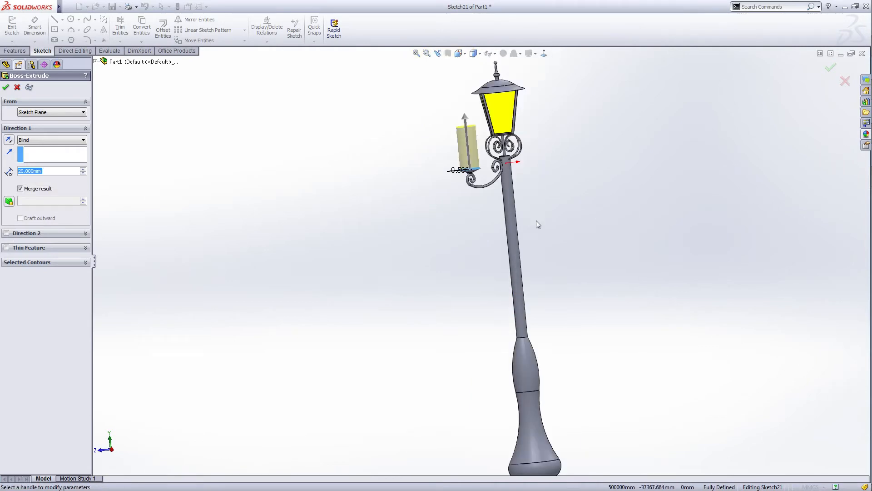
pyautogui.moveTo(550, 247); pyautogui.dragTo(502, 256, button='middle')
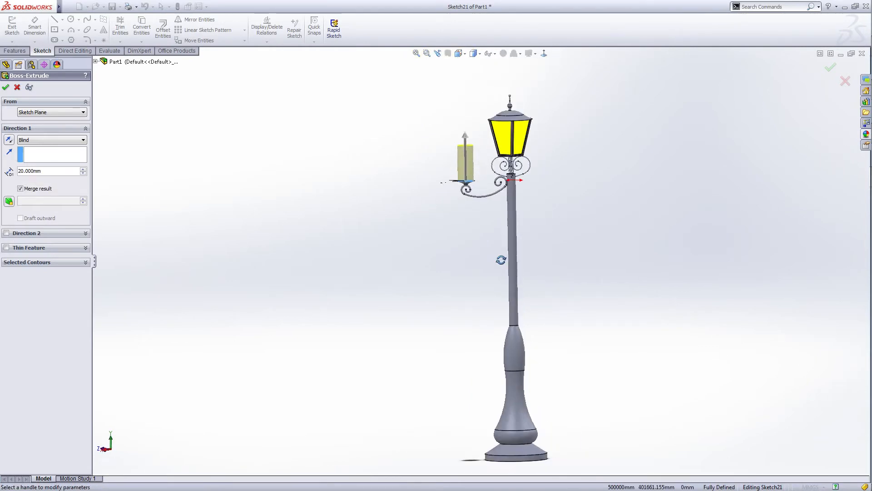
pyautogui.scroll(-5, 440, 228)
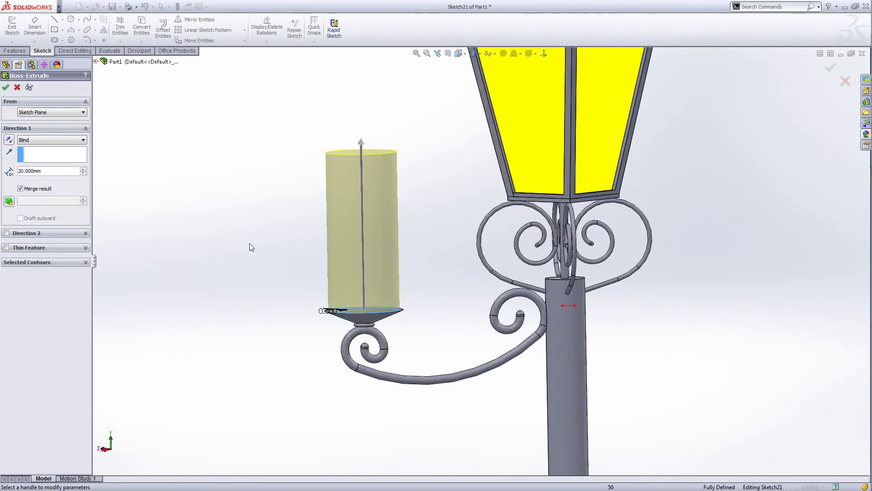
pyautogui.click(6, 87)
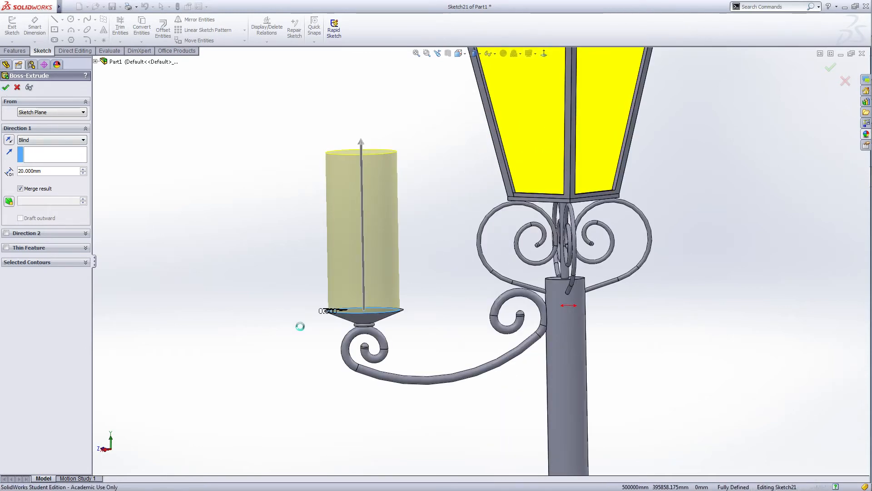
pyautogui.click(269, 292)
# Rename the newly extruded cylinder feature as "lightbulb bottom".
pyautogui.moveTo(398, 311); pyautogui.dragTo(432, 308, button='middle')
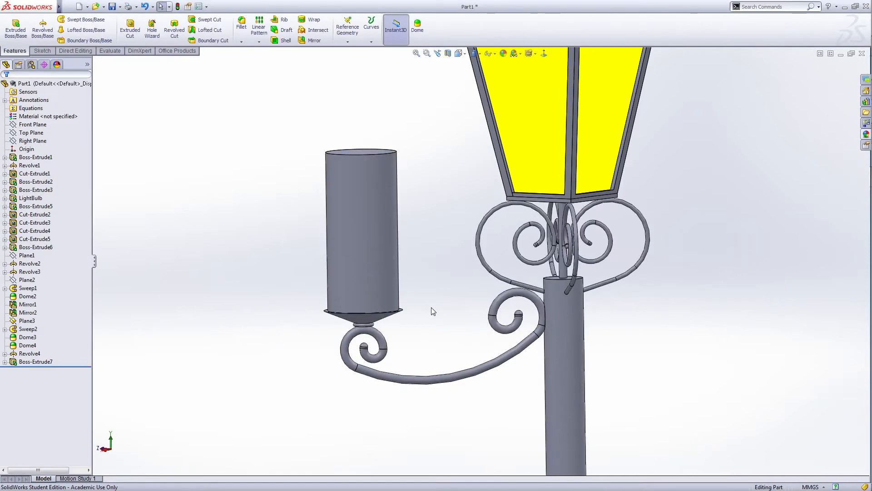
pyautogui.moveTo(447, 354); pyautogui.dragTo(454, 344, button='middle')
pyautogui.click(35, 361)
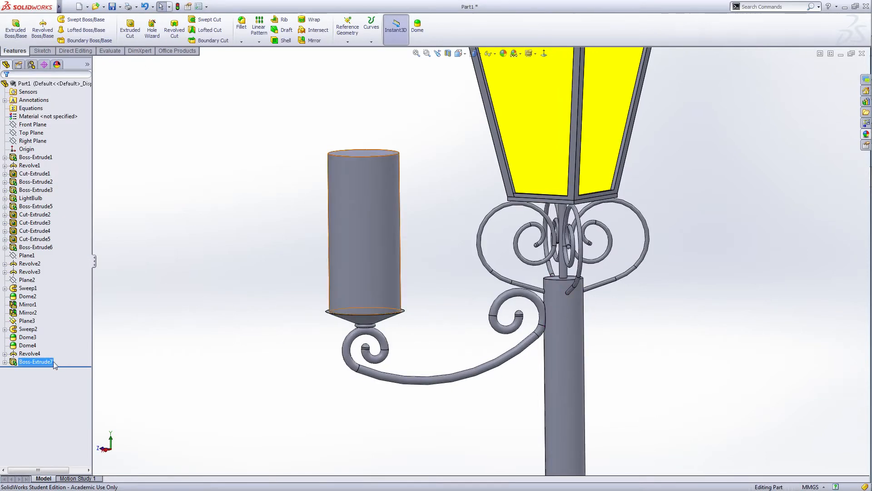
pyautogui.click(36, 362)
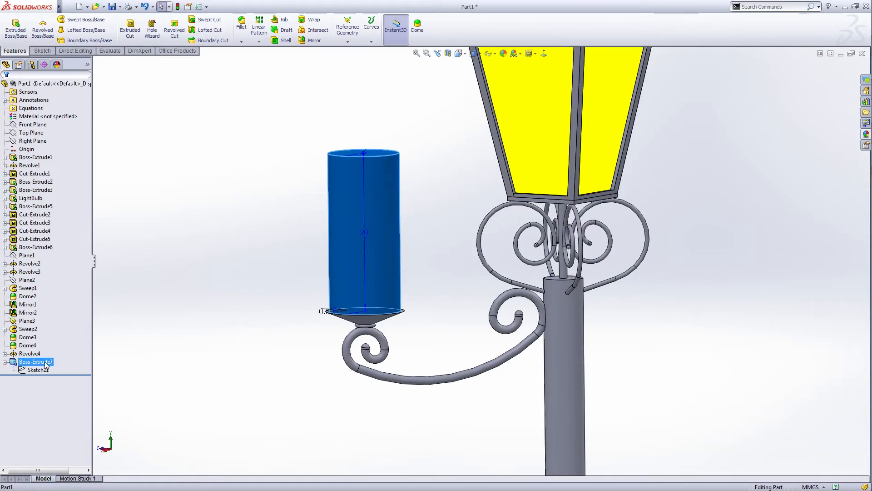
pyautogui.click(31, 361)
pyautogui.write('lig')
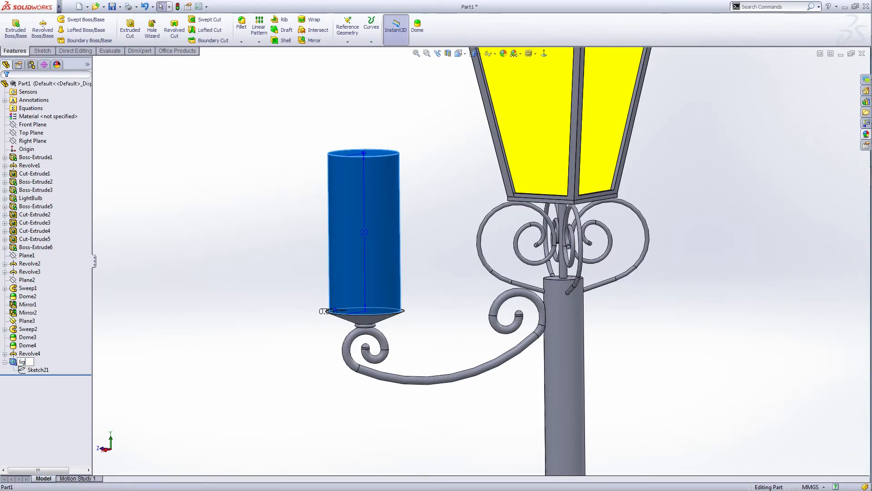
pyautogui.write('htbulb ')
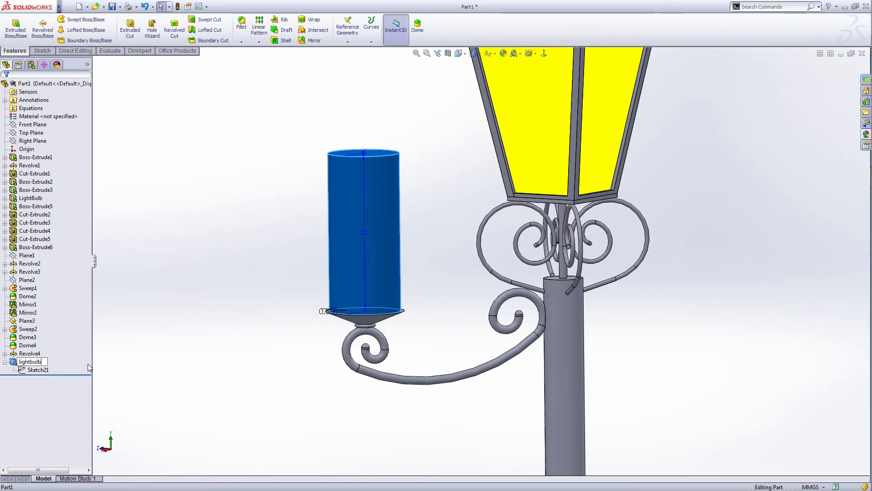
pyautogui.write('bottom')
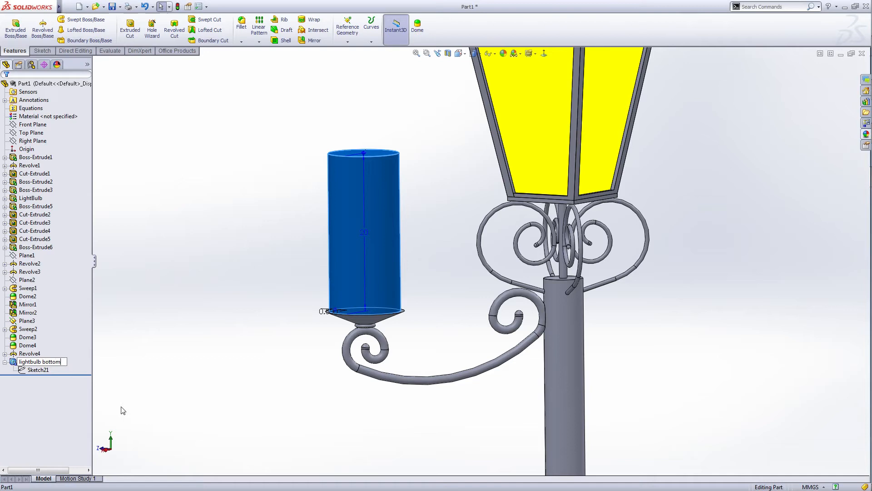
pyautogui.press('Return')
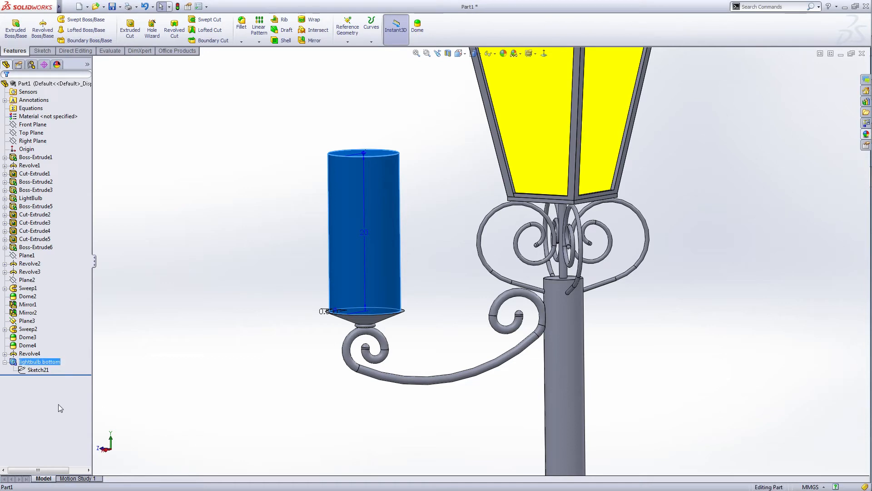
pyautogui.click(5, 362)
pyautogui.click(278, 386)
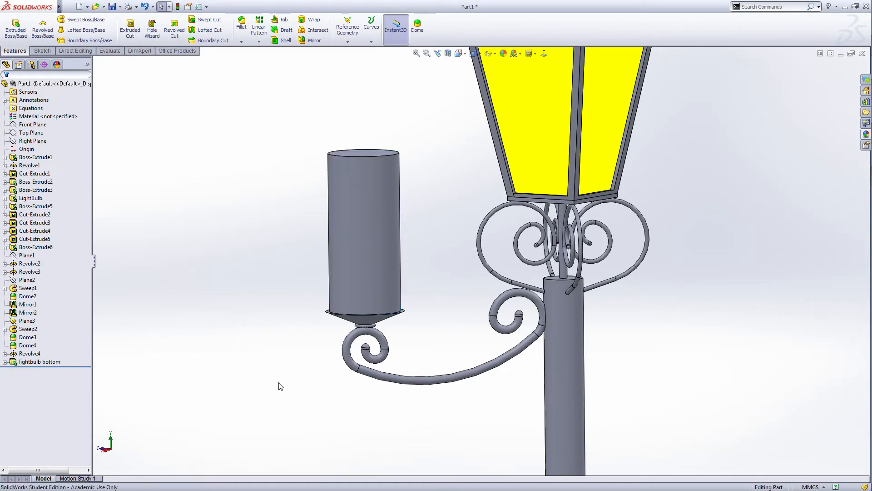
# Apply the Yellow LED appearance to the cylinder's side face and to the whole lightbulb bottom feature.
pyautogui.click(367, 247)
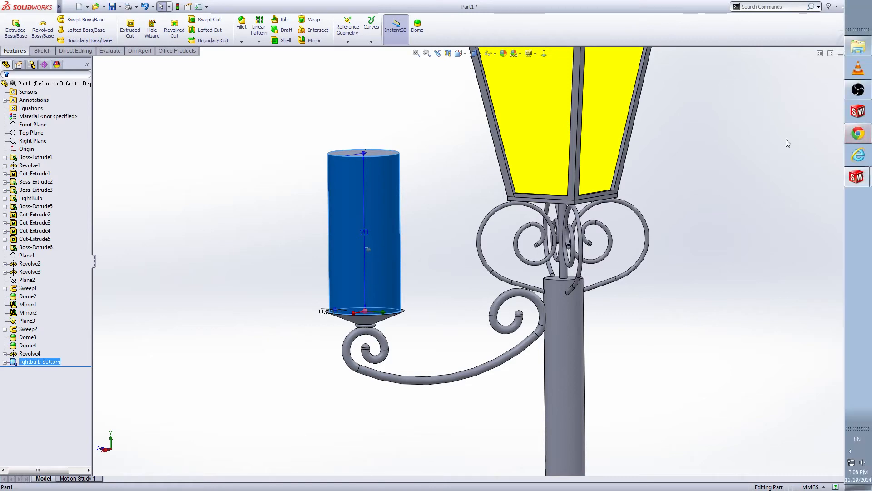
pyautogui.click(866, 135)
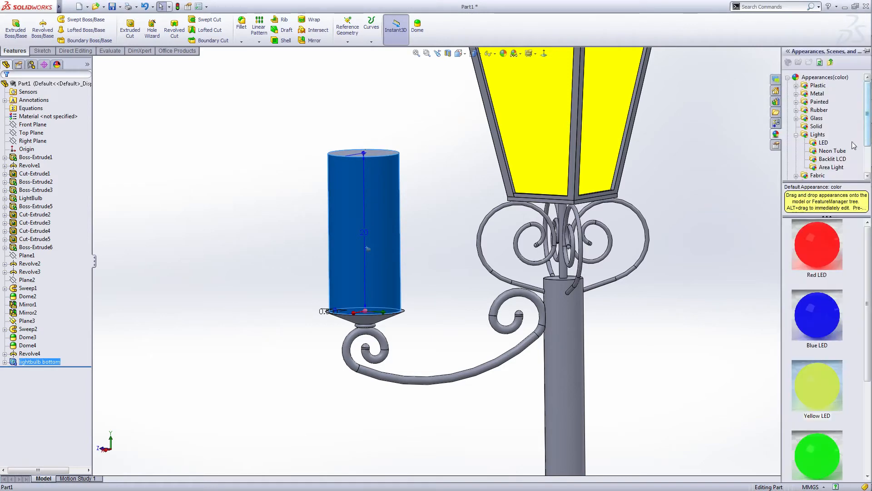
pyautogui.rightClick(816, 378)
pyautogui.click(813, 384)
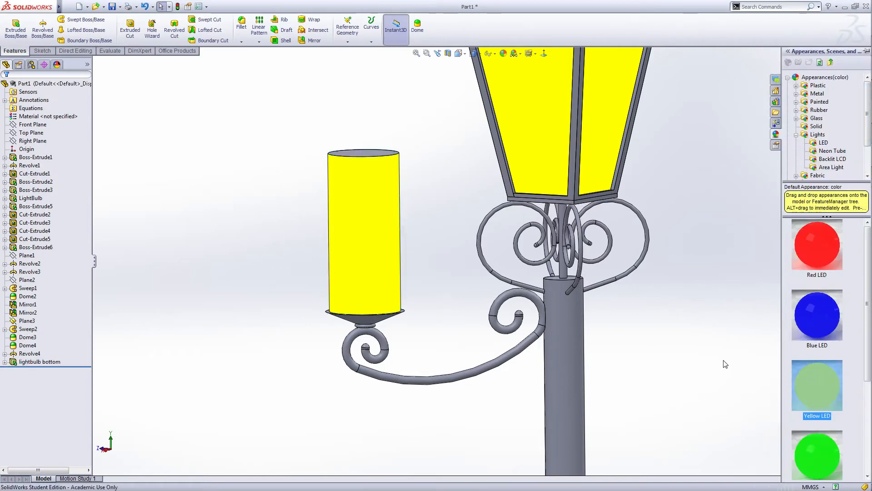
pyautogui.scroll(5, 725, 364)
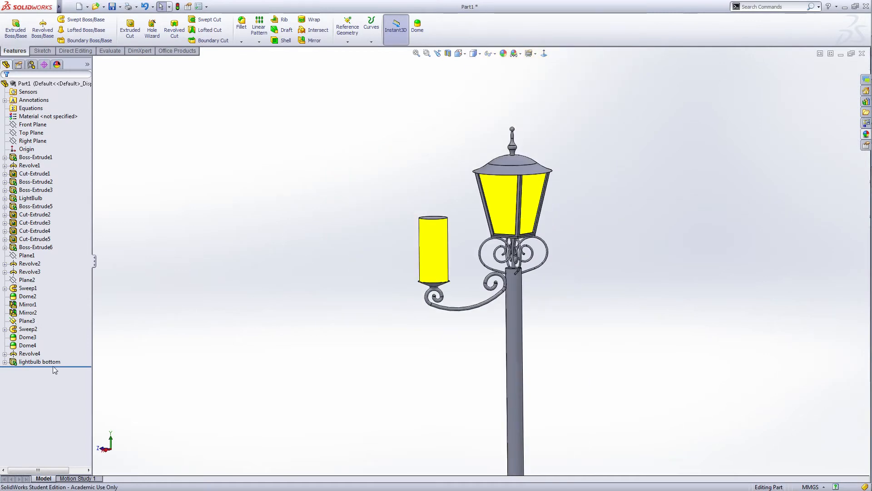
pyautogui.click(35, 362)
pyautogui.rightClick(36, 364)
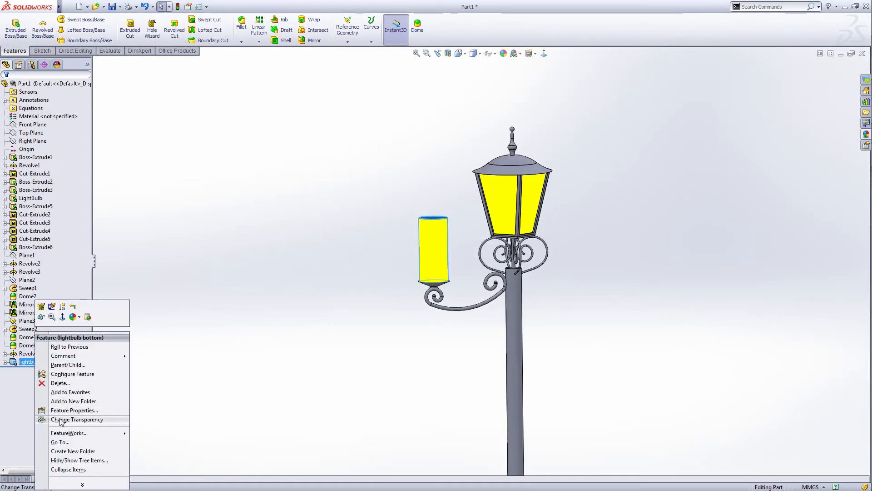
pyautogui.click(77, 421)
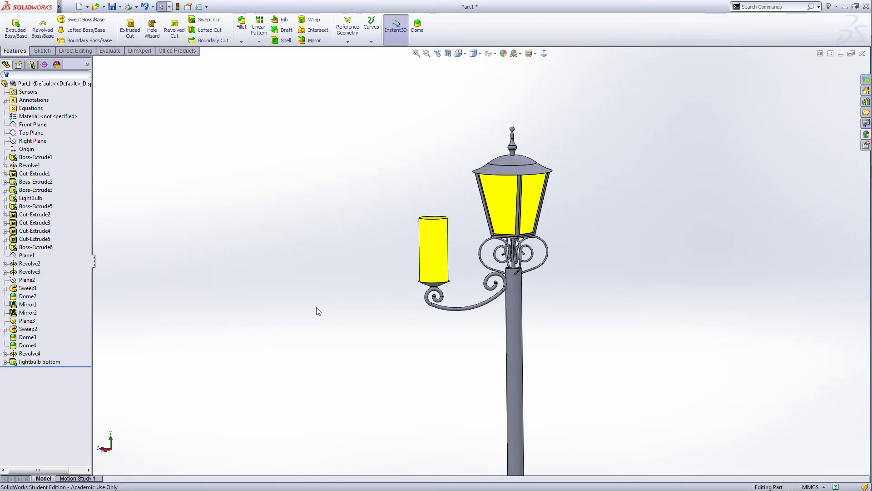
# Start a sketch on the dish's flat rim face surrounding the base of the yellow cylinder.
pyautogui.moveTo(318, 309); pyautogui.dragTo(310, 336, button='middle')
pyautogui.scroll(-3, 404, 293)
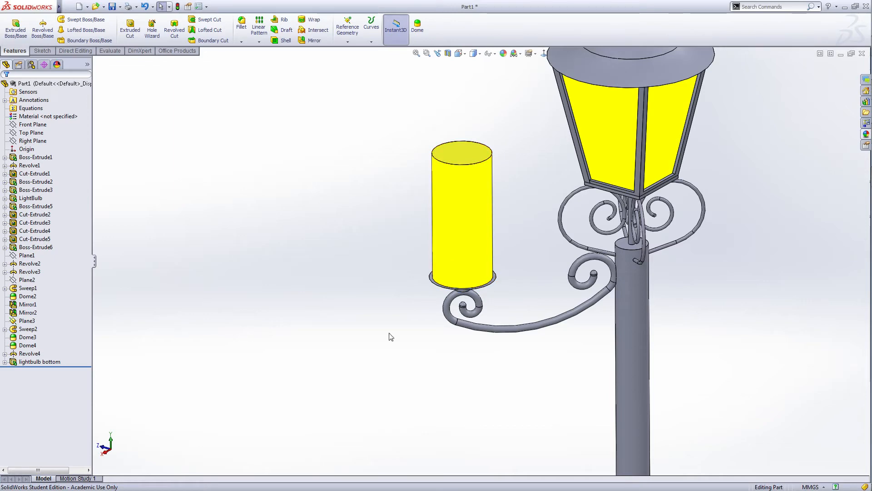
pyautogui.moveTo(432, 307); pyautogui.dragTo(468, 349, button='middle')
pyautogui.scroll(-5, 472, 291)
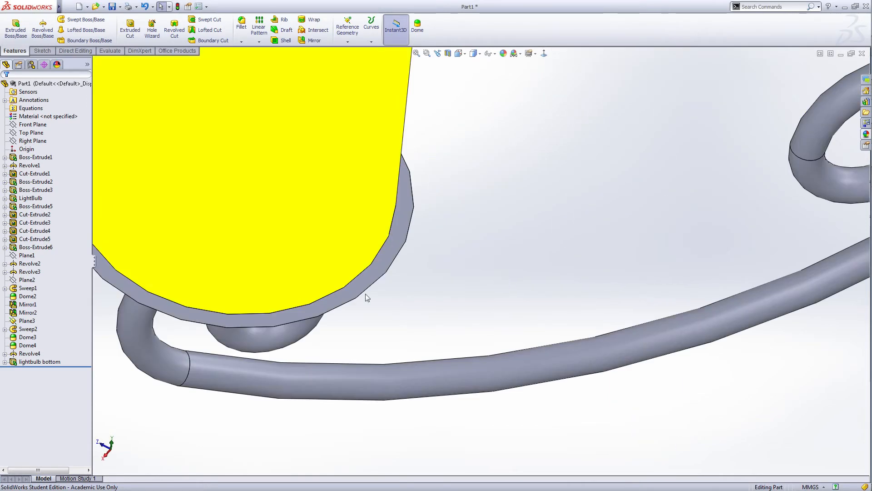
pyautogui.click(355, 291)
pyautogui.scroll(2, 358, 295)
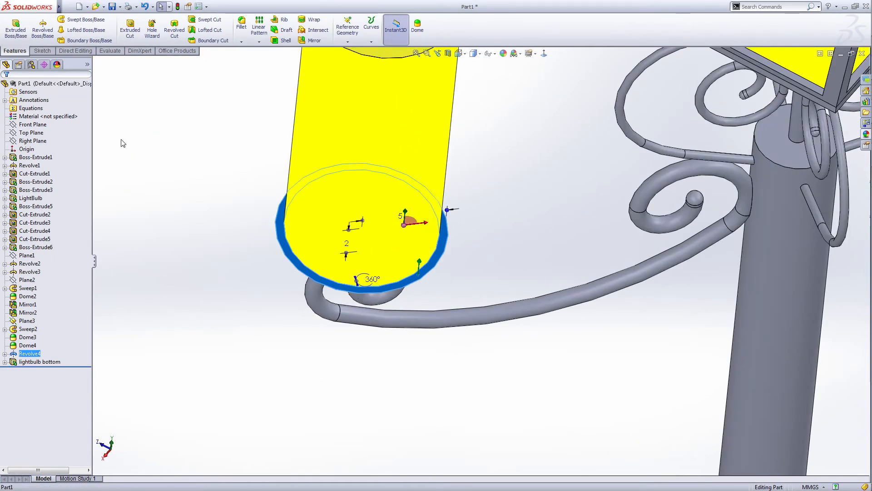
pyautogui.click(15, 27)
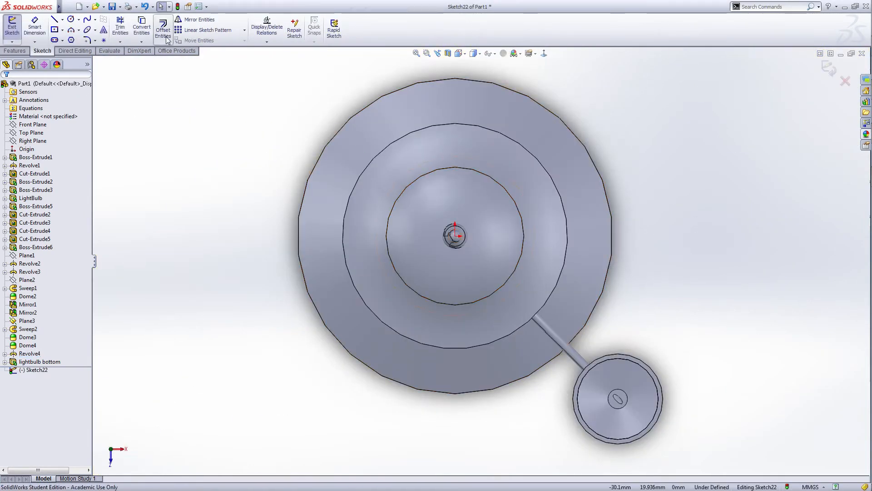
# Convert the rim's inner and outer circular edges into sketch entities to form a ring.
pyautogui.click(142, 27)
pyautogui.scroll(-5, 677, 295)
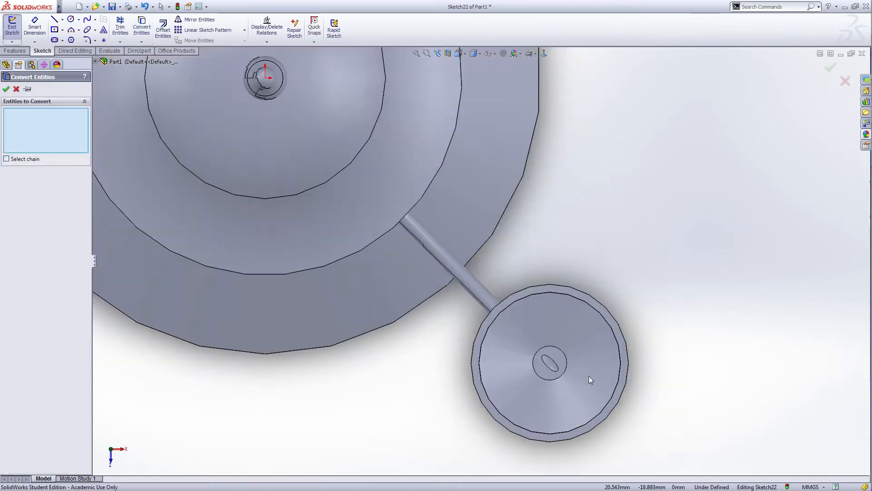
pyautogui.click(598, 413)
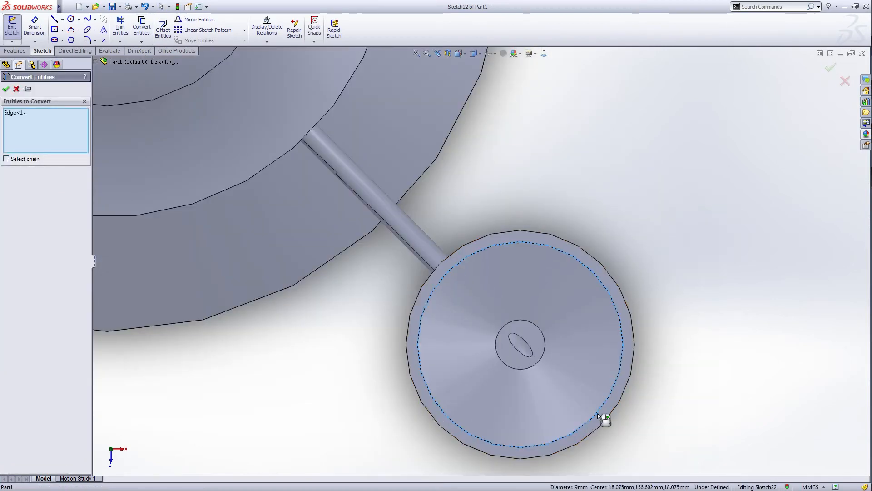
pyautogui.click(6, 89)
pyautogui.click(142, 27)
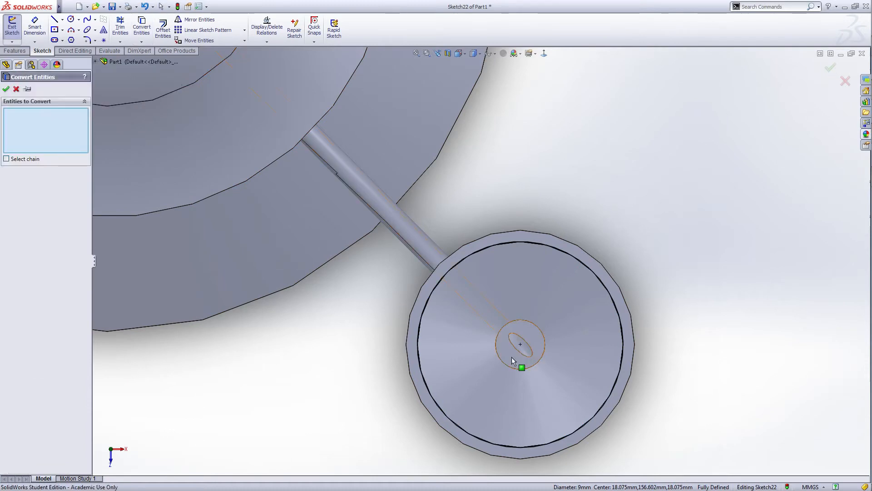
pyautogui.click(603, 426)
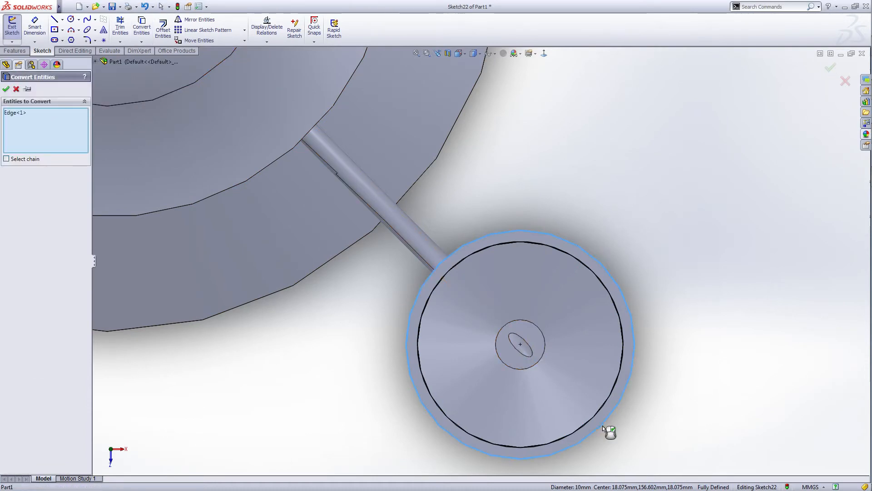
pyautogui.click(6, 89)
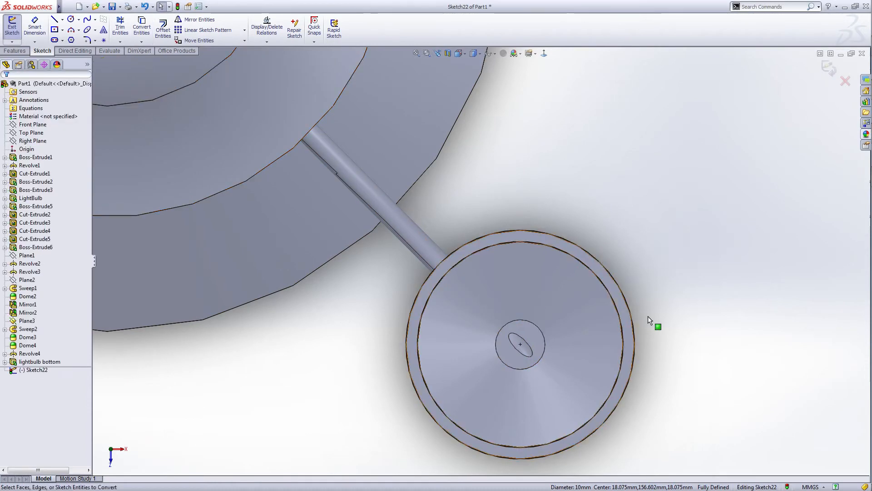
# Extrude the ring 0.5 mm upward from the dish as a blind boss with the result merged.
pyautogui.moveTo(712, 305); pyautogui.dragTo(779, 225, button='middle')
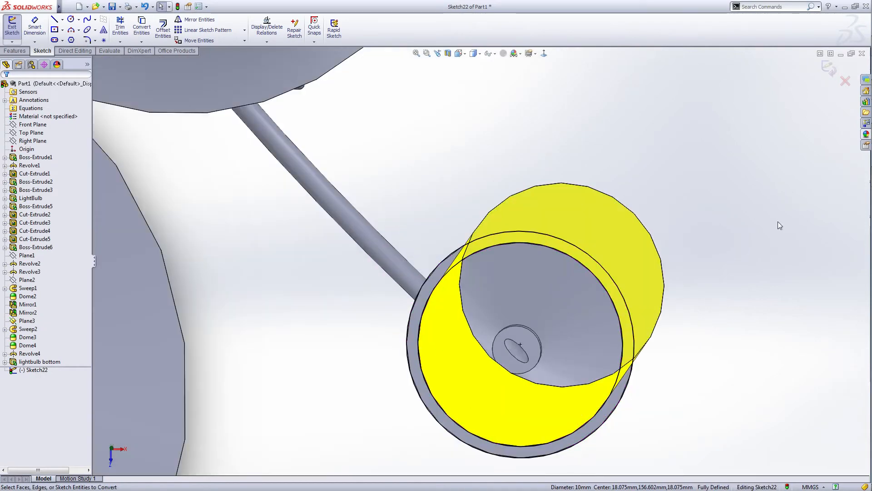
pyautogui.click(828, 68)
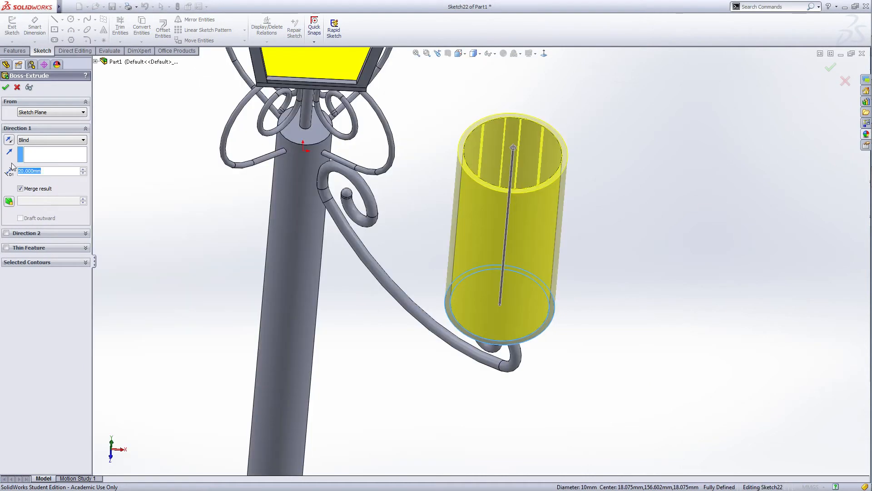
pyautogui.write('0.5')
pyautogui.press('Return')
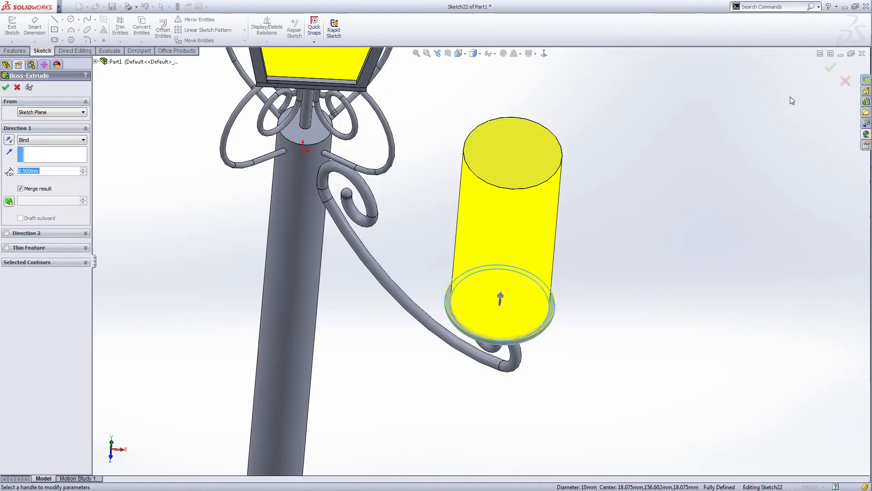
pyautogui.click(830, 67)
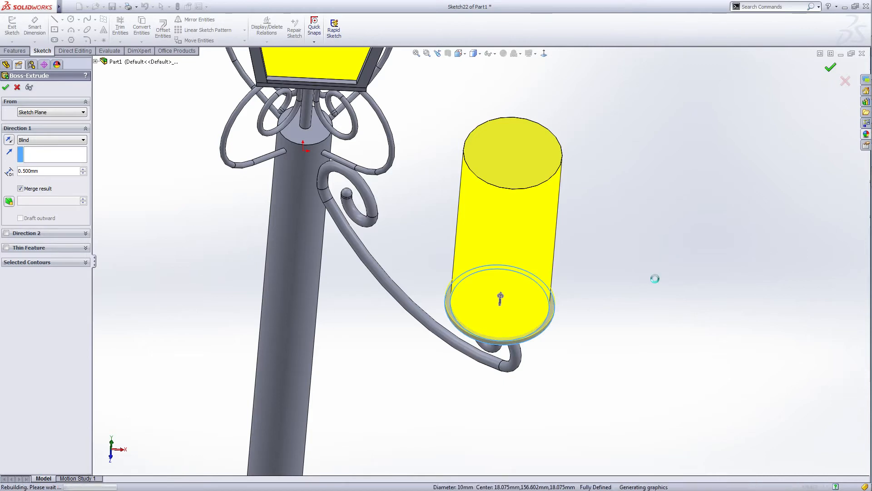
pyautogui.moveTo(573, 363); pyautogui.dragTo(572, 273, button='middle')
pyautogui.scroll(4, 572, 271)
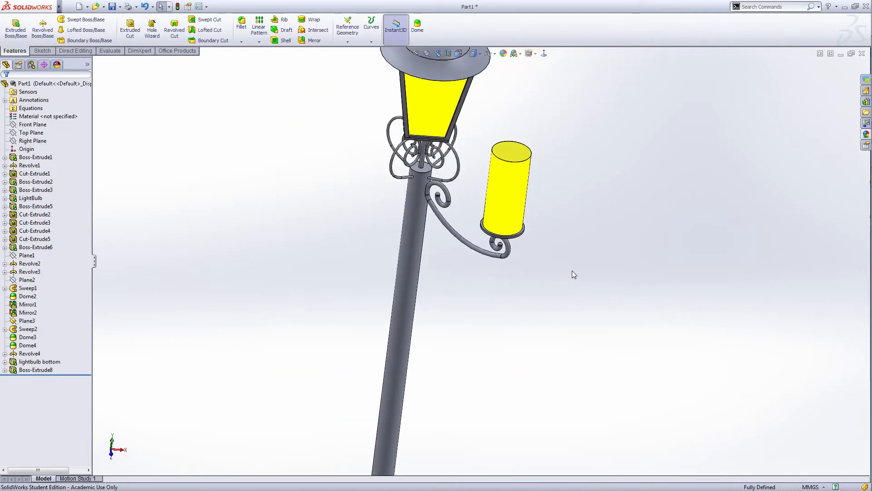
# Start a new sketch on Plane1 for the profile above the side light's yellow cylinder.
pyautogui.scroll(-3, 566, 265)
pyautogui.moveTo(566, 264); pyautogui.dragTo(359, 226, button='middle')
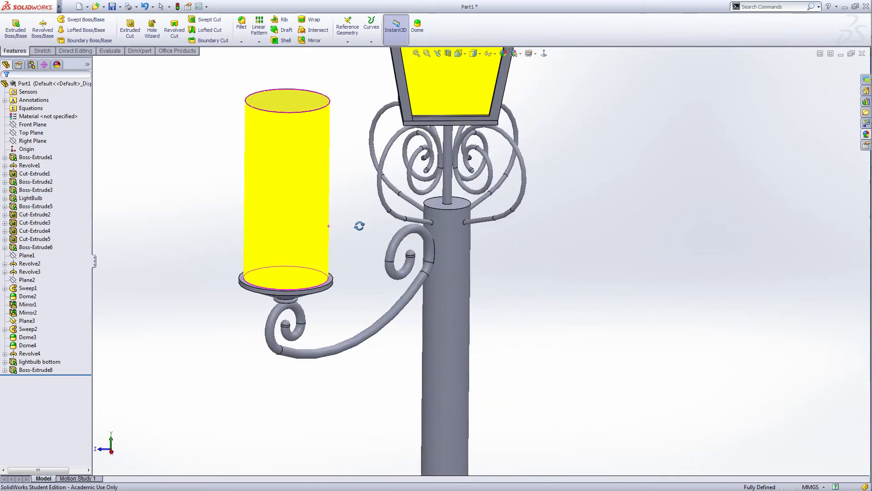
pyautogui.scroll(4, 372, 220)
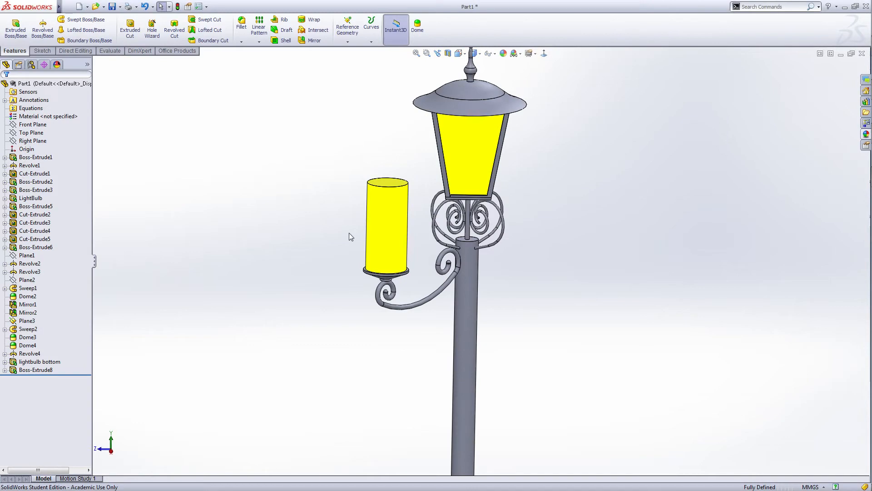
pyautogui.moveTo(349, 232); pyautogui.dragTo(395, 232, button='middle')
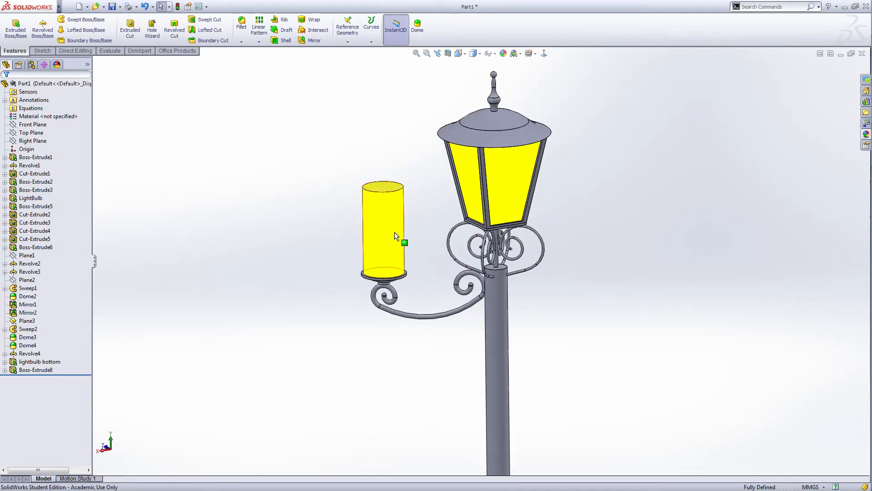
pyautogui.click(30, 256)
pyautogui.click(42, 51)
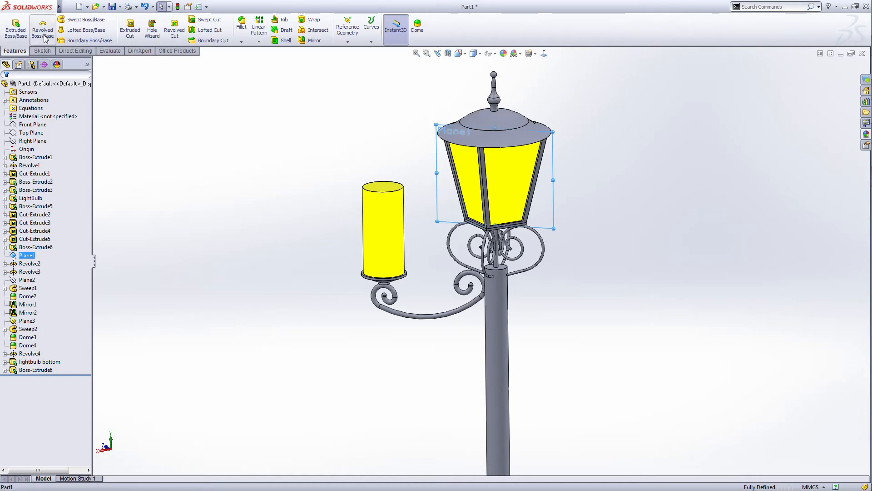
pyautogui.click(12, 26)
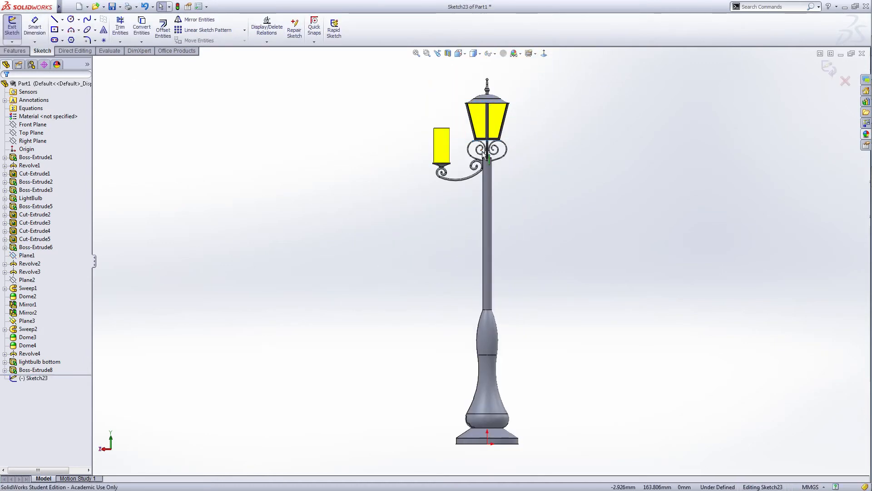
# Draw a vertical centerline about 10.9 mm long upward from the middle of the yellow cylinder's top edge.
pyautogui.scroll(-8, 457, 175)
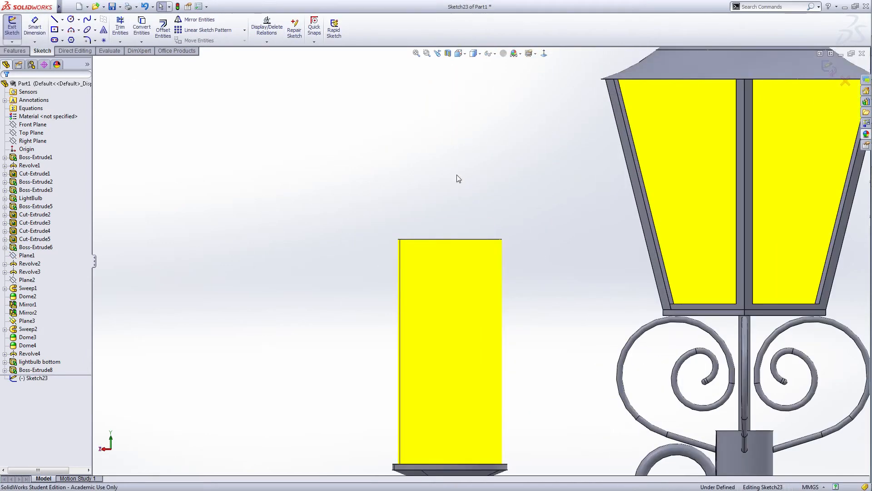
pyautogui.rightClick(278, 222)
pyautogui.click(296, 366)
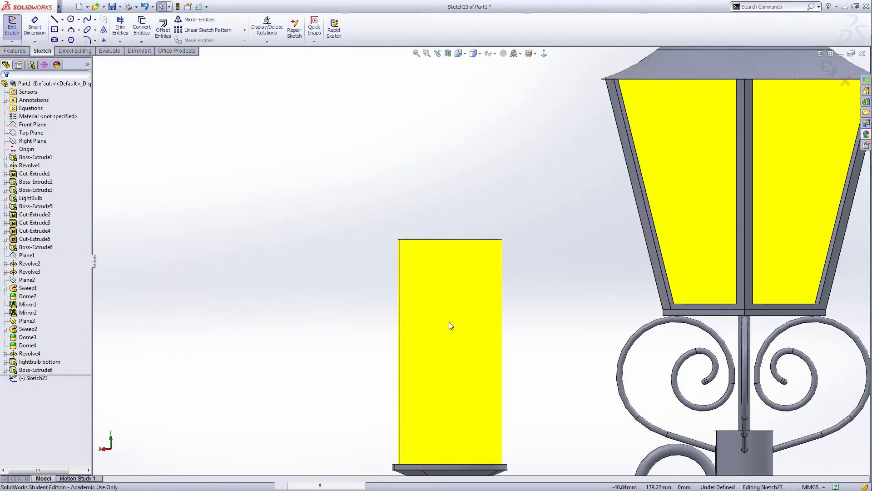
pyautogui.click(450, 239)
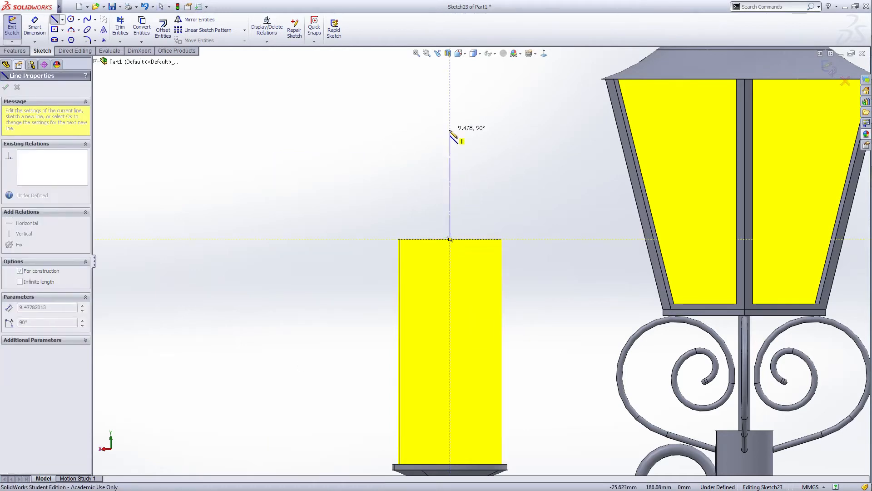
pyautogui.click(450, 114)
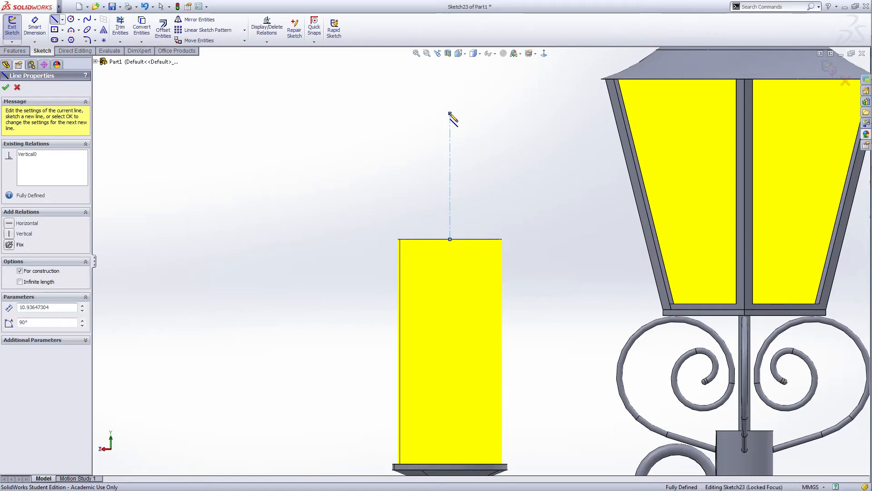
# Draw a solid vertical line about 6.8 mm long over the centerline, starting at its lower end on the cylinder's top edge.
pyautogui.rightClick(450, 114)
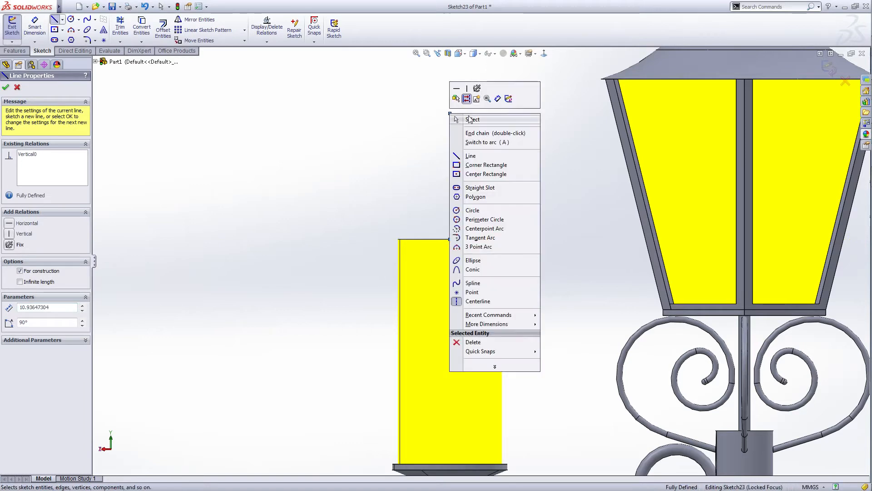
pyautogui.click(468, 157)
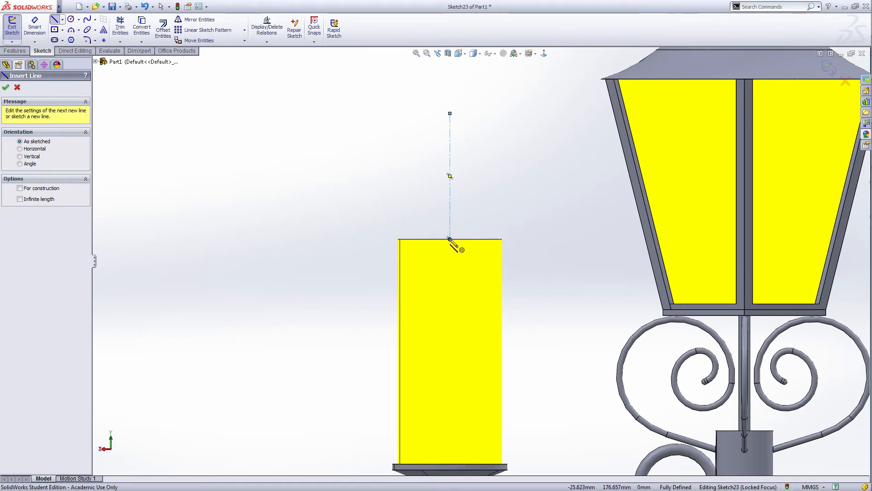
pyautogui.click(450, 239)
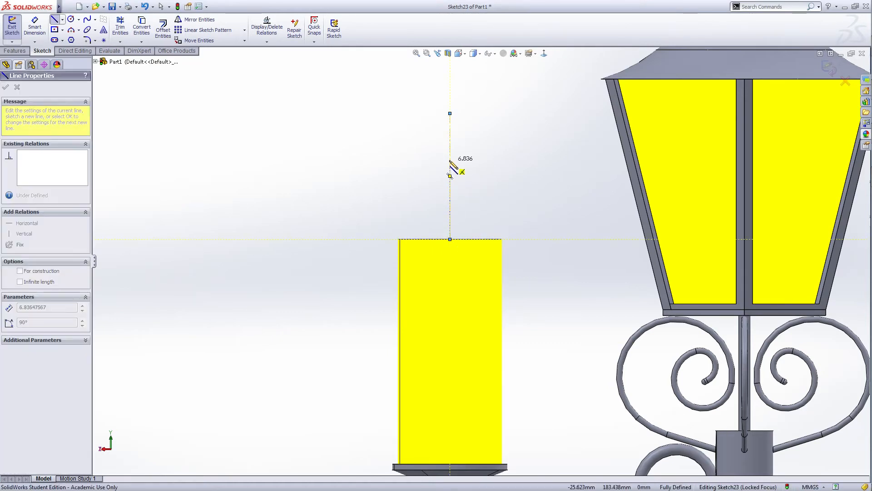
pyautogui.click(450, 162)
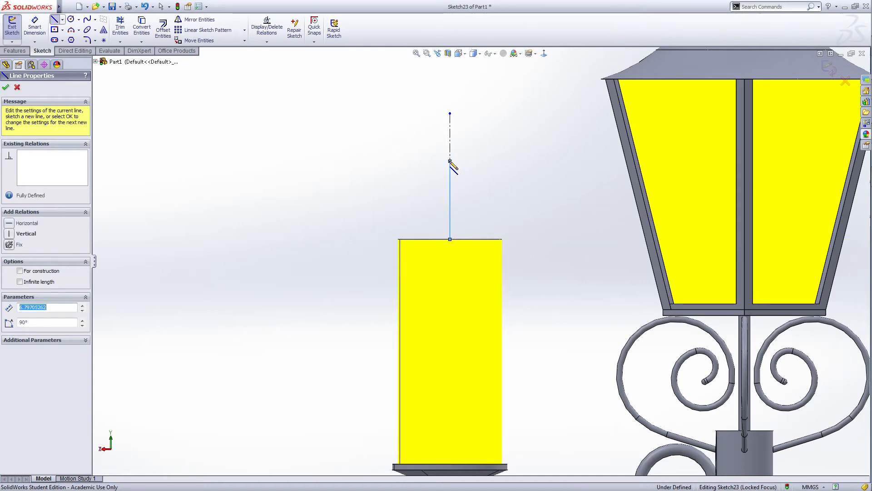
pyautogui.press('Escape')
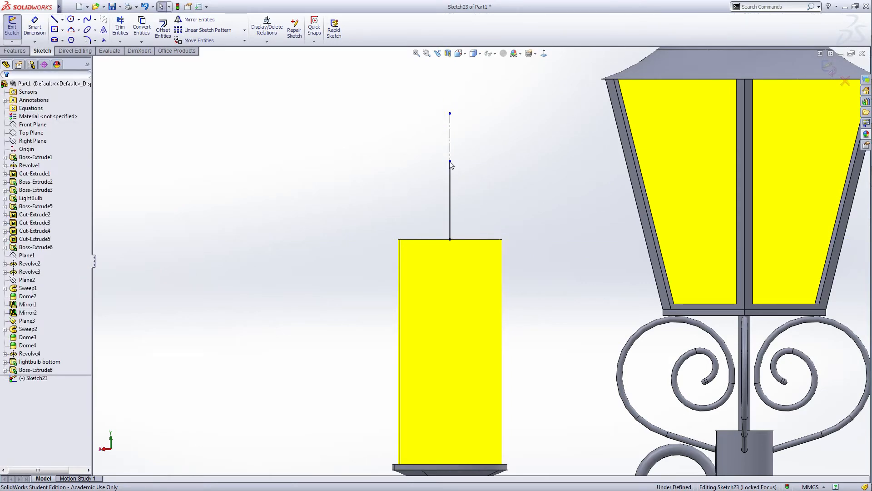
# Draw a horizontal line about 5.3 mm long from the centerline's base along the cylinder's top edge, ending slightly beyond its lantern-facing side.
pyautogui.press('s')
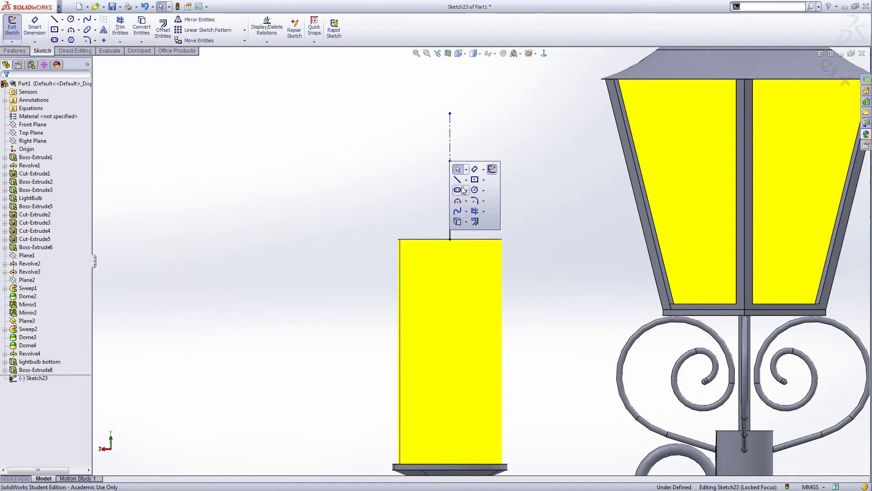
pyautogui.press('l')
pyautogui.click(450, 239)
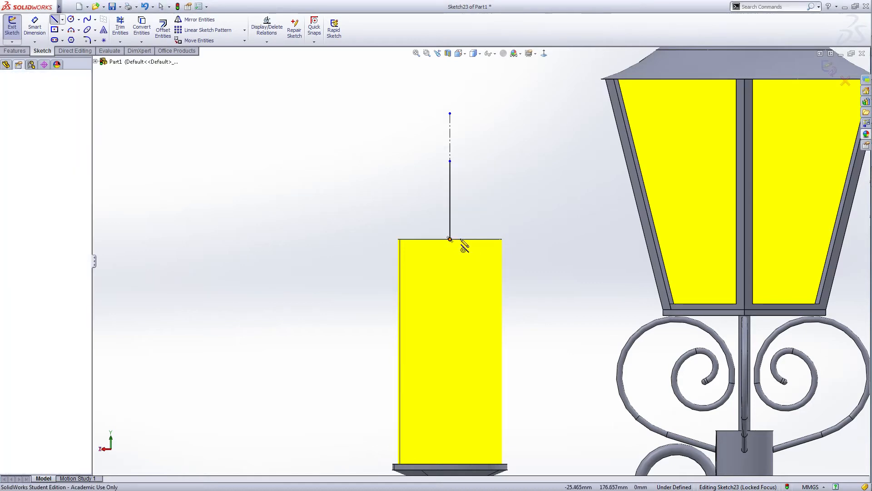
pyautogui.rightClick(511, 239)
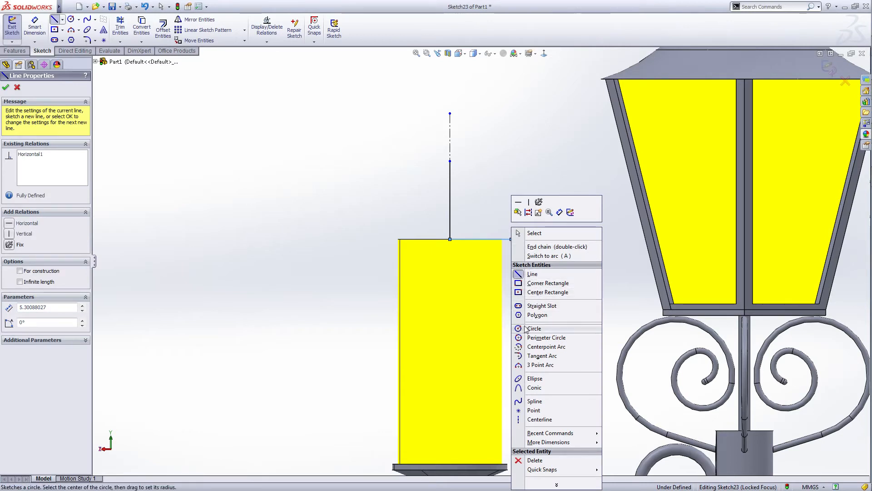
# Sketch a 180° centerpoint arc of about 0.99 mm radius, centred on the solid vertical line and starting at its upper end.
pyautogui.click(525, 347)
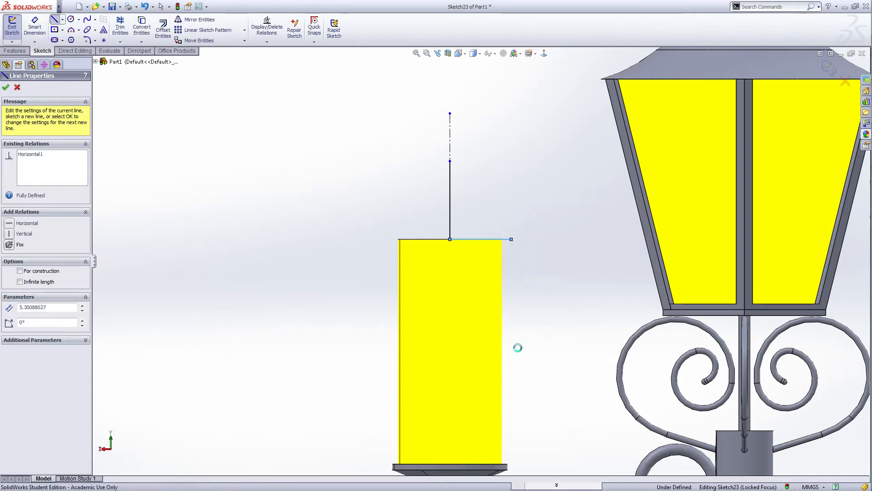
pyautogui.scroll(-3, 457, 184)
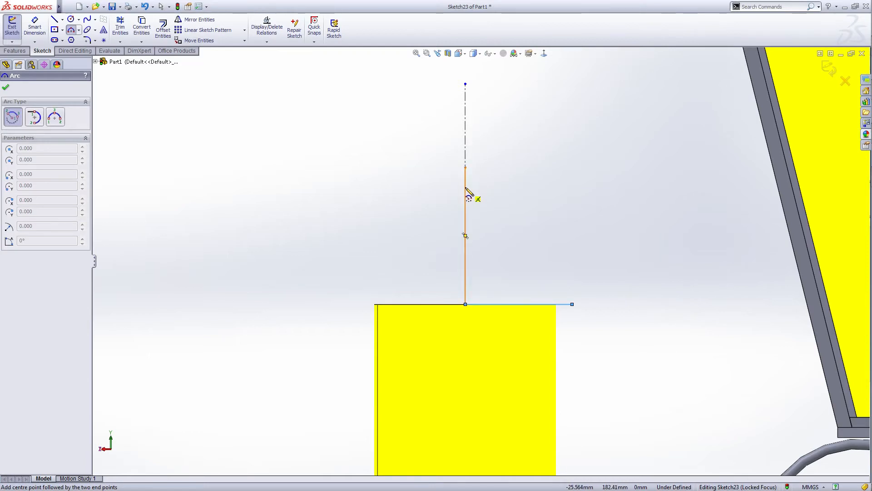
pyautogui.click(465, 187)
pyautogui.click(465, 167)
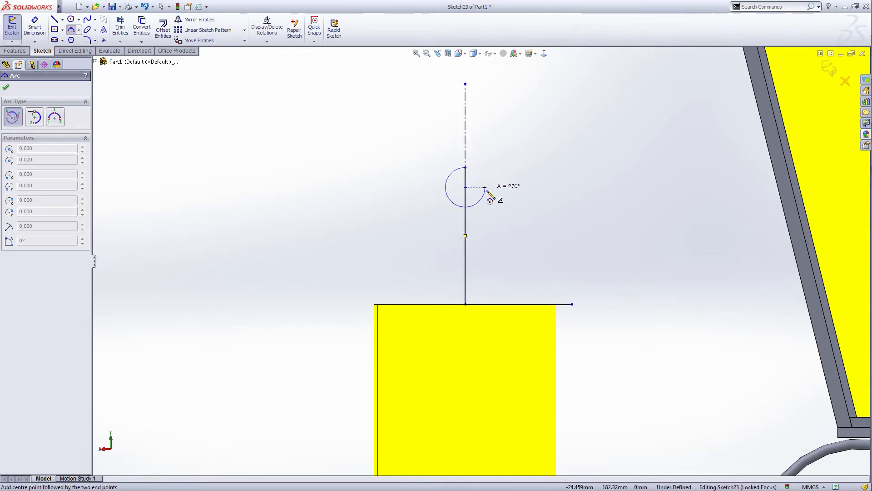
pyautogui.click(466, 207)
# Begin a three-point arc below the small semicircle in the profile sketch.
pyautogui.rightClick(466, 209)
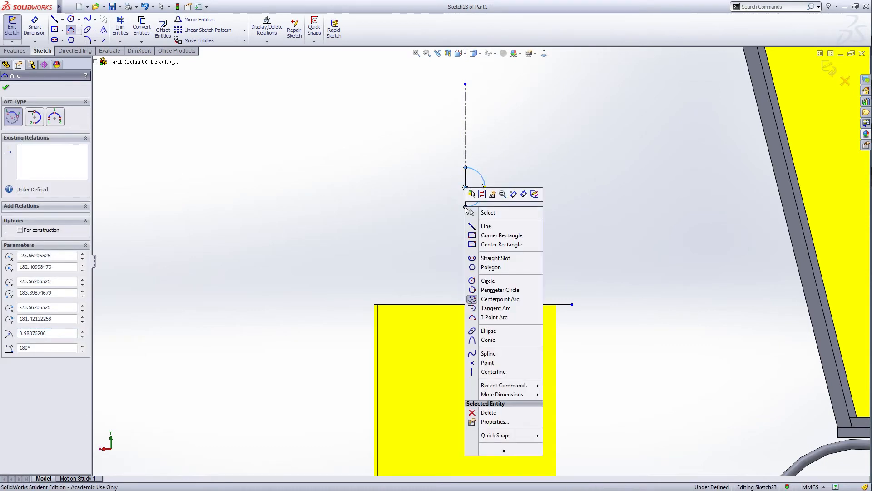
pyautogui.click(493, 317)
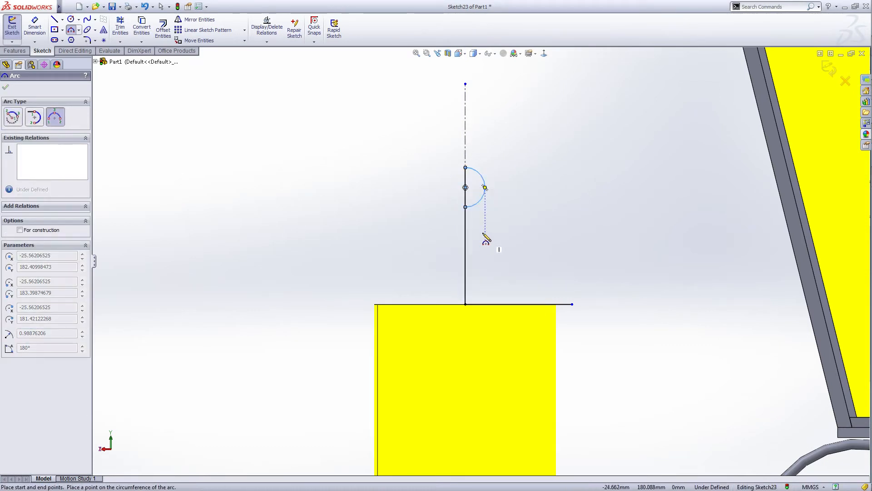
# Sketch two connected three-point arcs down from the semicircle, the upper bulging outward at about 1.63 mm radius, the lower curving inward at about 2.1 mm.
pyautogui.click(474, 205)
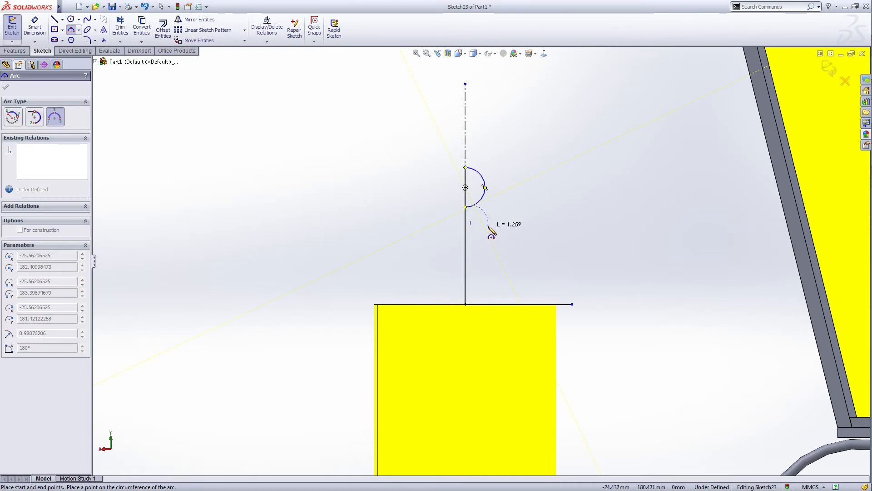
pyautogui.click(484, 236)
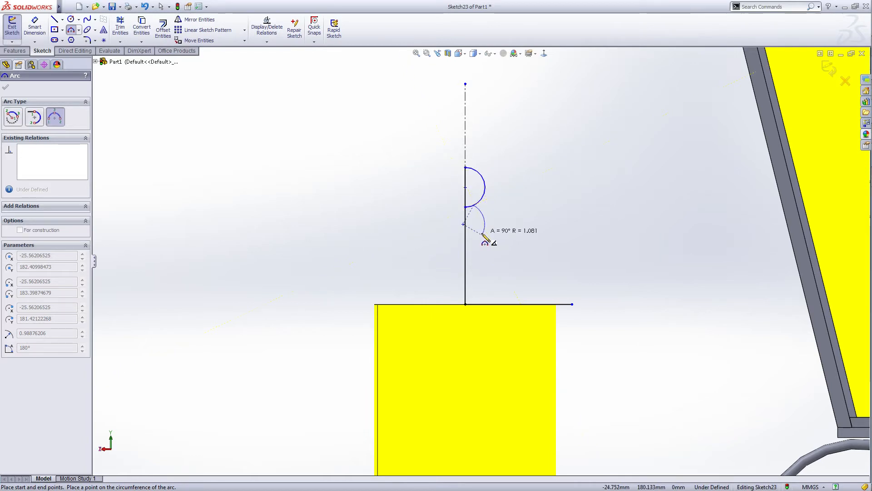
pyautogui.scroll(-3, 484, 234)
pyautogui.click(484, 223)
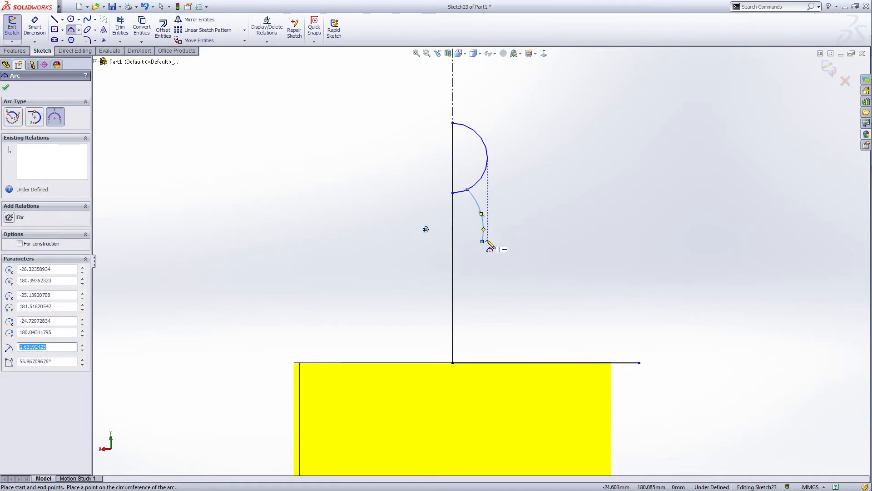
pyautogui.click(483, 242)
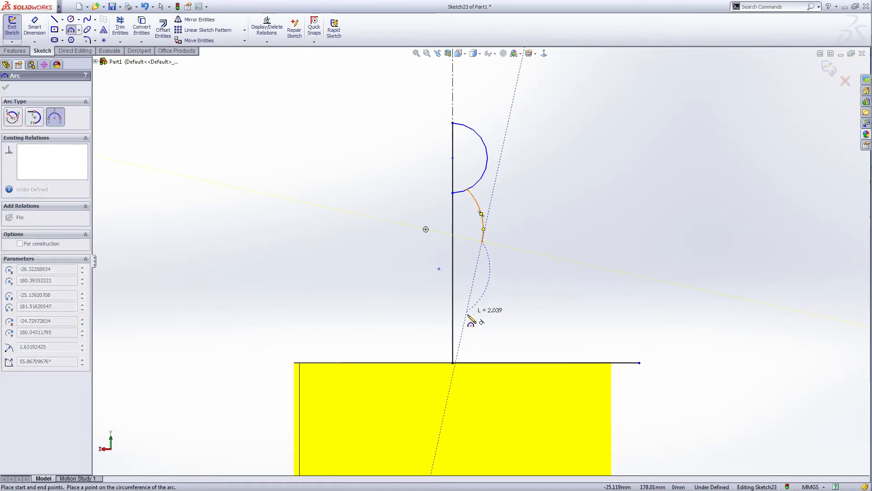
pyautogui.click(466, 304)
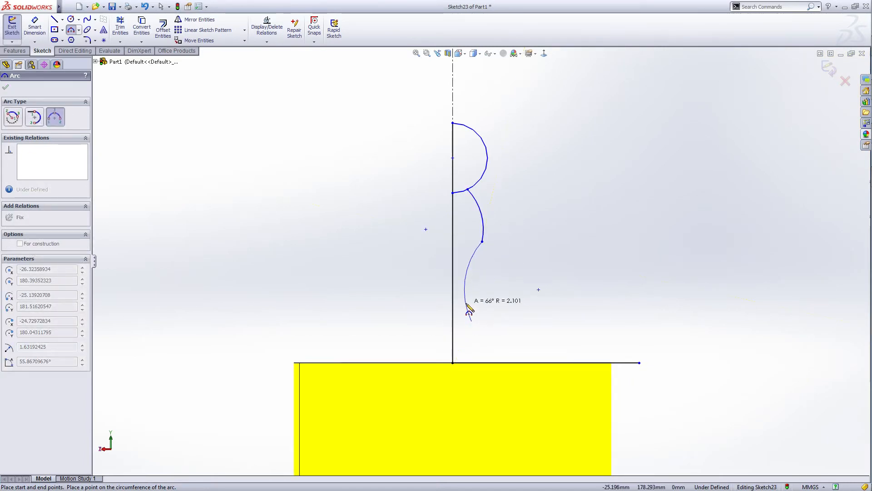
pyautogui.click(468, 310)
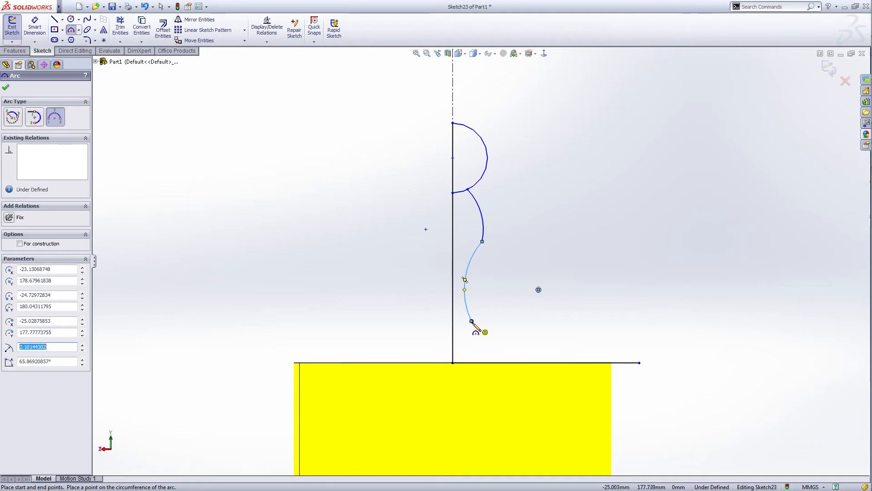
# Sketch a three-point arc of about 6.06 mm radius from the lower arc's end to the outer end of the horizontal base line.
pyautogui.click(471, 321)
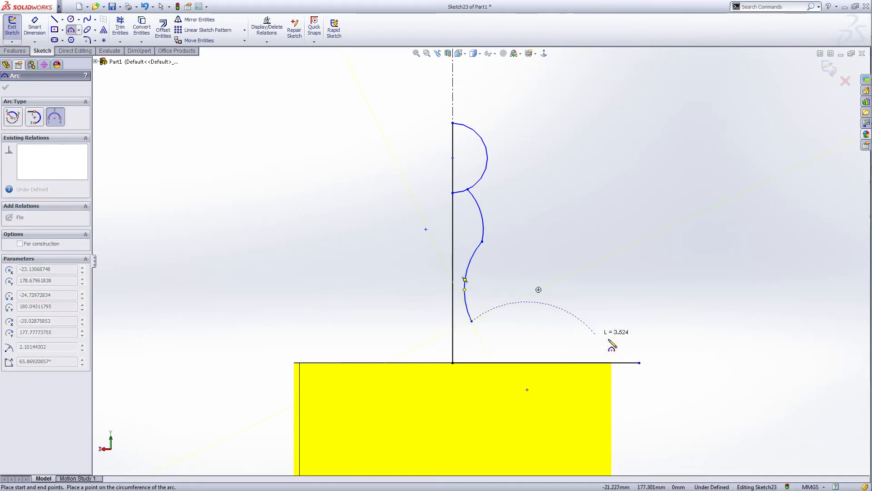
pyautogui.click(640, 362)
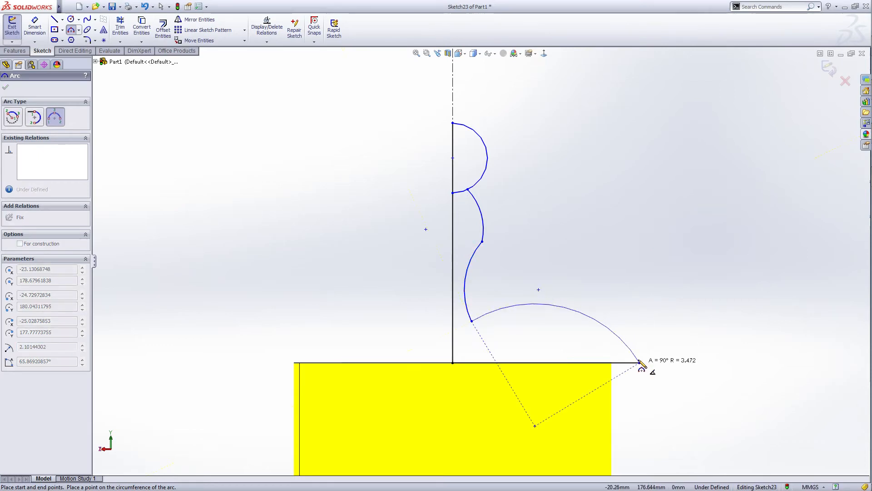
pyautogui.click(592, 336)
pyautogui.rightClick(592, 336)
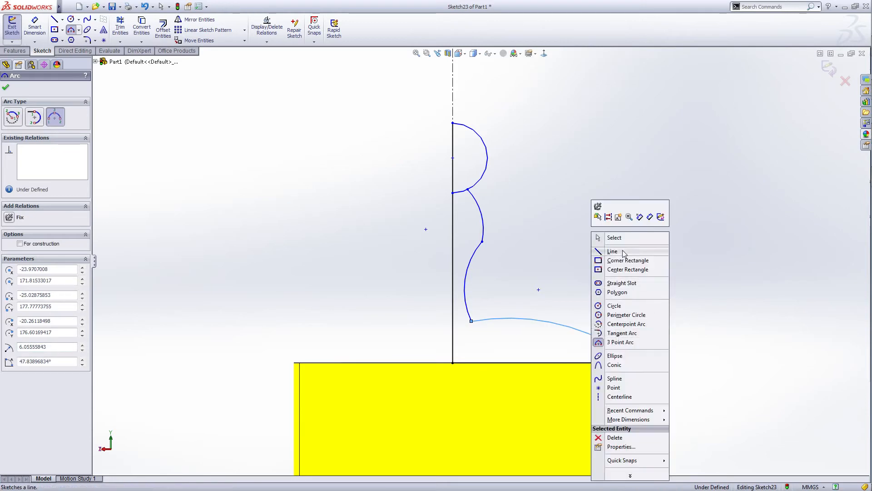
pyautogui.click(611, 235)
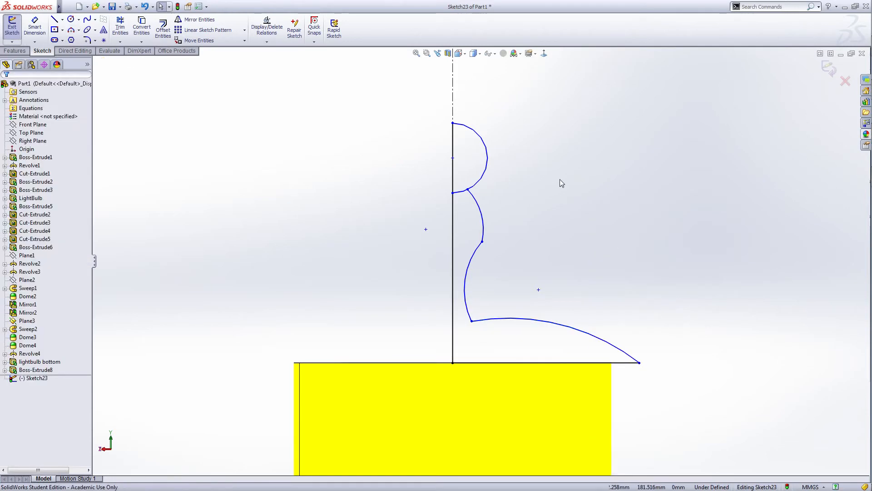
# Trim the short piece of the top semicircle between the vertical line and the start of the second arc.
pyautogui.click(120, 27)
pyautogui.click(460, 191)
pyautogui.rightClick(553, 204)
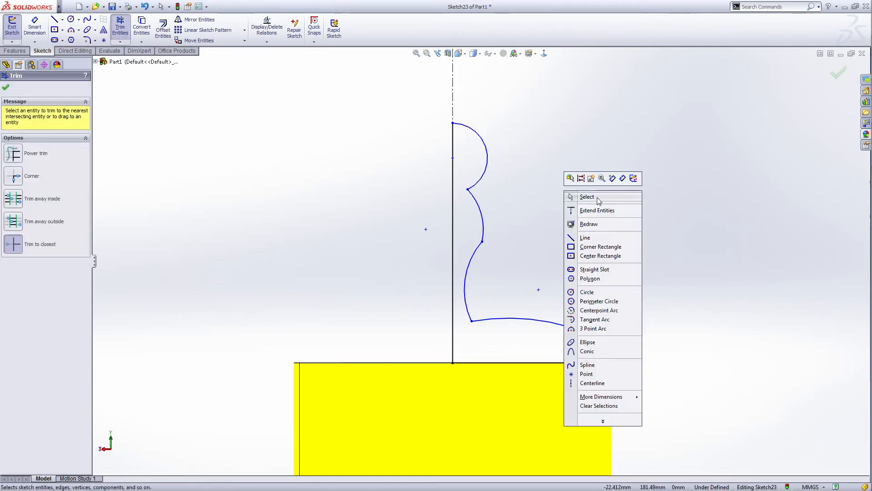
pyautogui.click(575, 181)
# Make the two middle arcs of the profile tangent to each other.
pyautogui.click(482, 226)
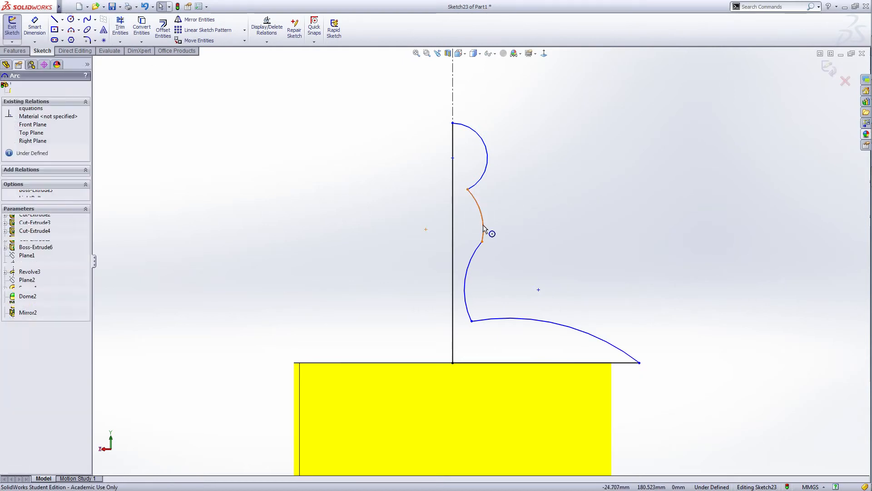
pyautogui.keyDown('ctrl'); pyautogui.click(469, 268); pyautogui.keyUp('ctrl')
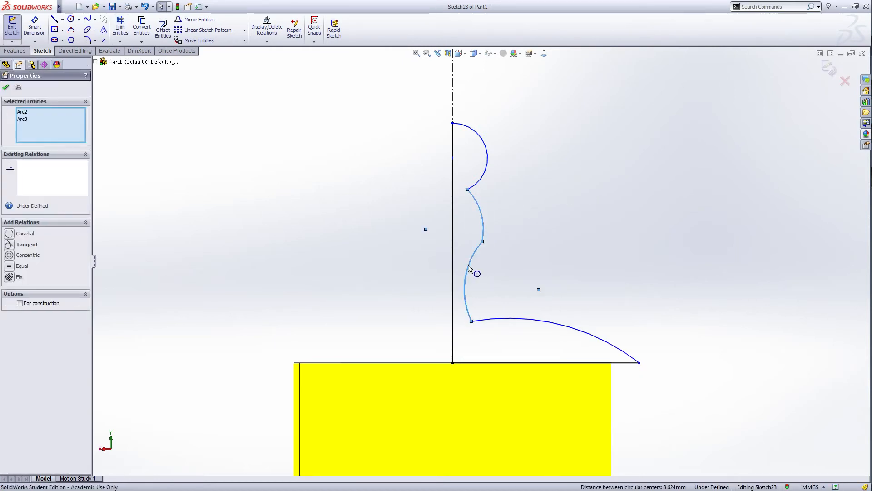
pyautogui.click(10, 246)
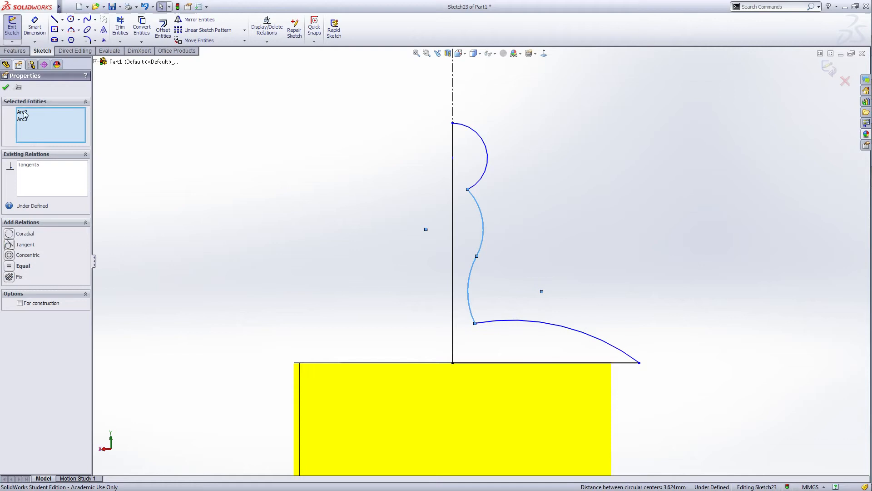
pyautogui.click(6, 86)
# Dimension the vertical line of the profile and set its length to 6 mm.
pyautogui.rightClick(517, 165)
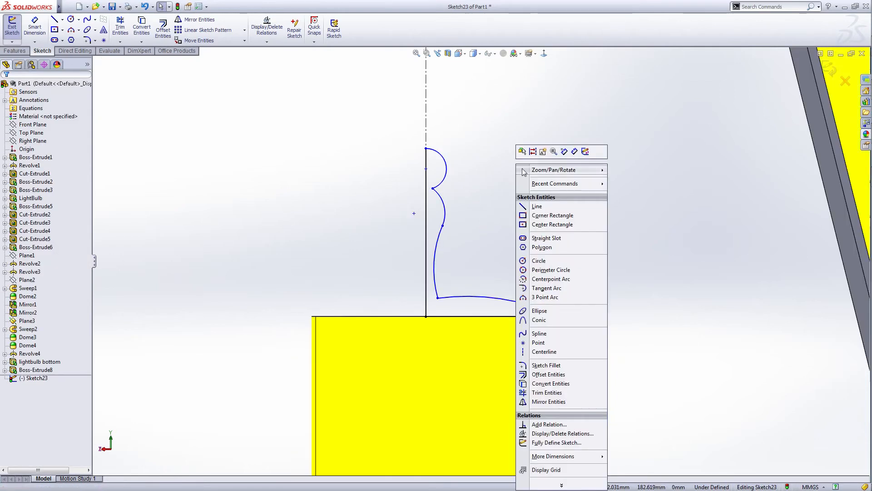
pyautogui.click(576, 150)
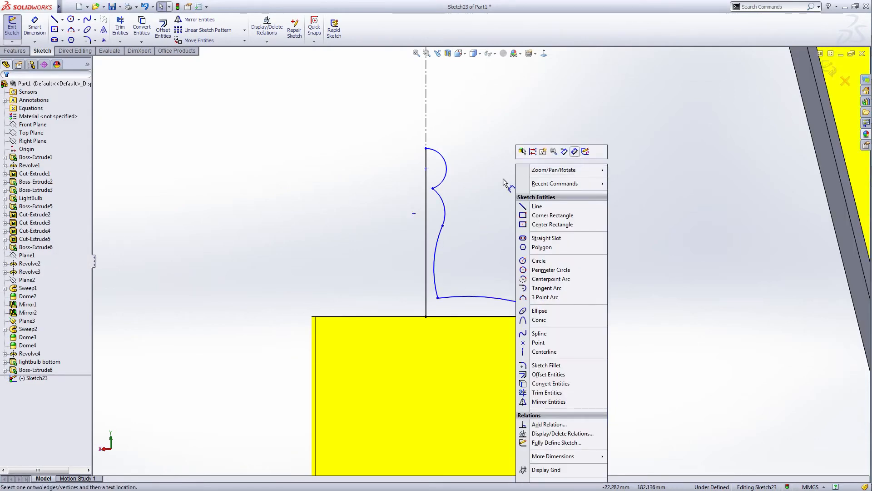
pyautogui.click(426, 213)
pyautogui.click(408, 217)
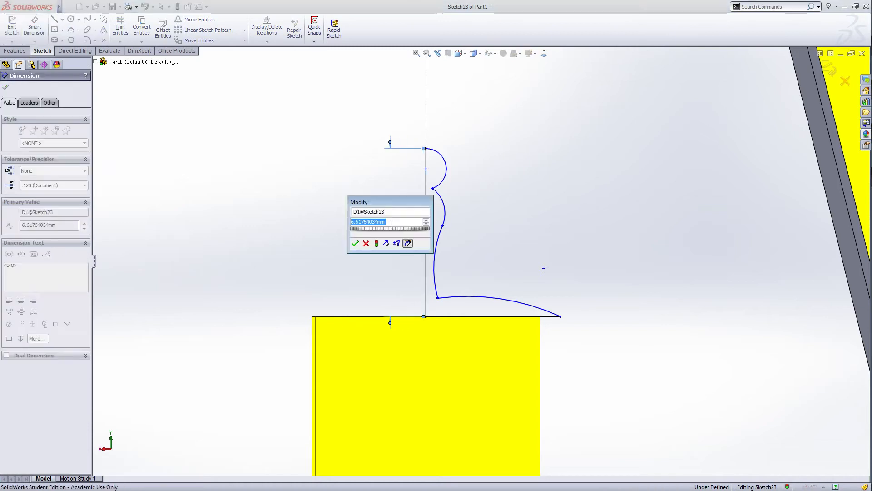
pyautogui.write('6')
pyautogui.press('Return')
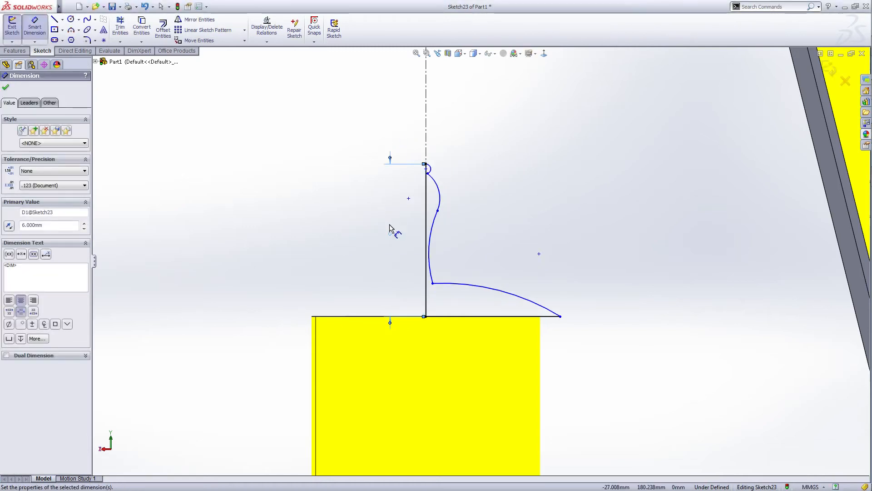
# Dimension the horizontal base line of the profile and set its length to 5 mm.
pyautogui.click(513, 316)
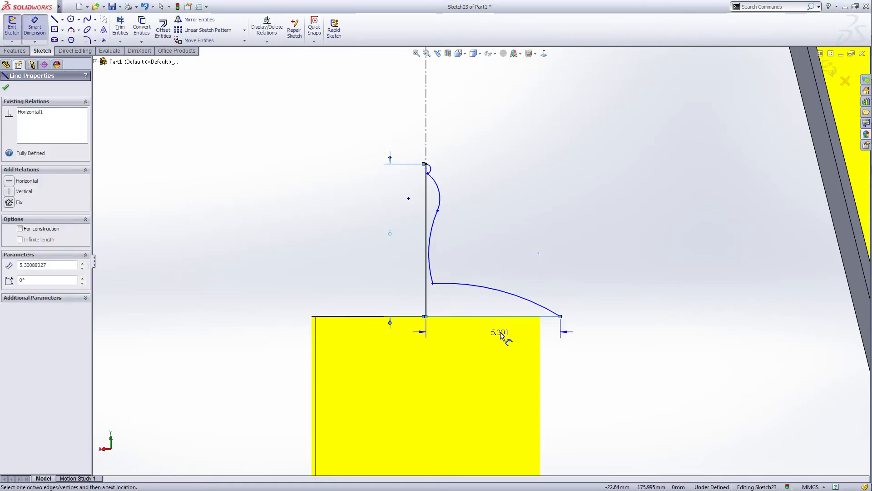
pyautogui.click(501, 337)
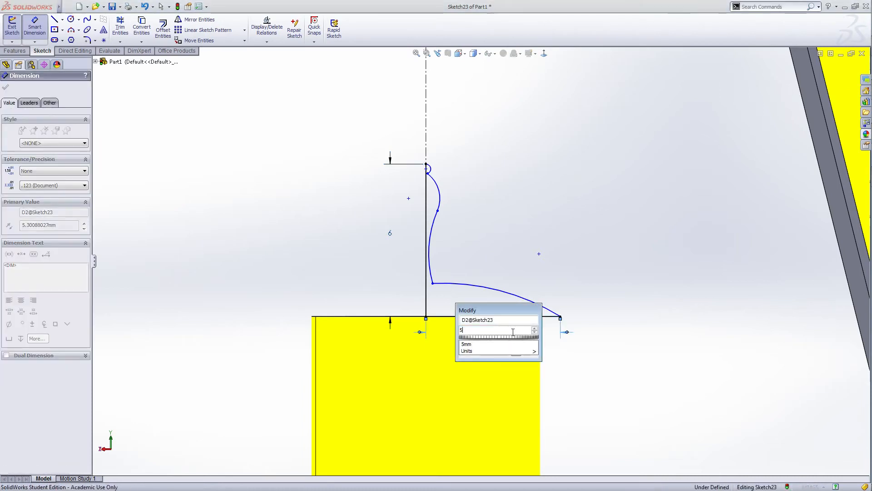
pyautogui.write('5')
pyautogui.press('Return')
pyautogui.rightClick(623, 217)
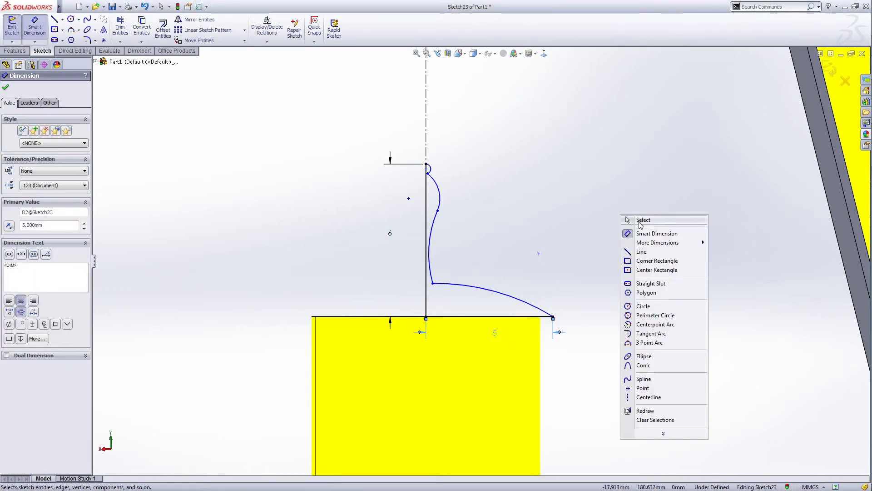
pyautogui.click(641, 224)
# Reshape the profile by moving its three arc junctions downward, enlarging the top ball and flattening the base curve.
pyautogui.scroll(-3, 419, 212)
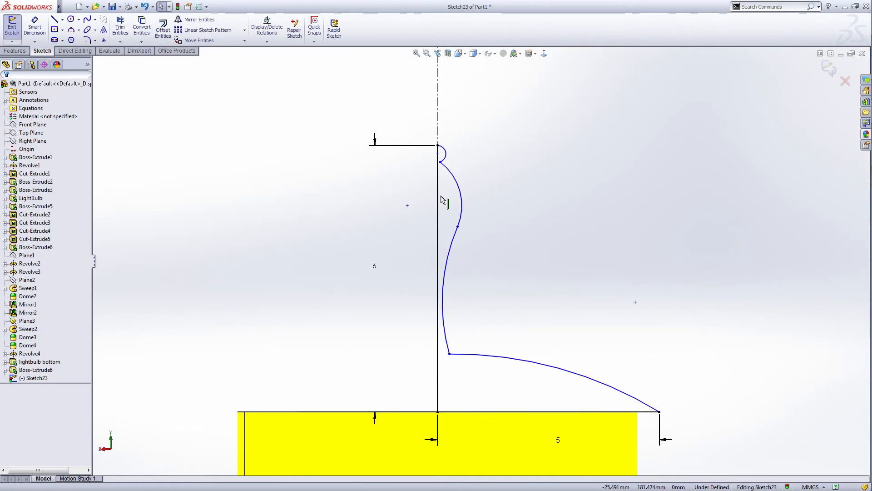
pyautogui.moveTo(441, 162); pyautogui.dragTo(452, 210)
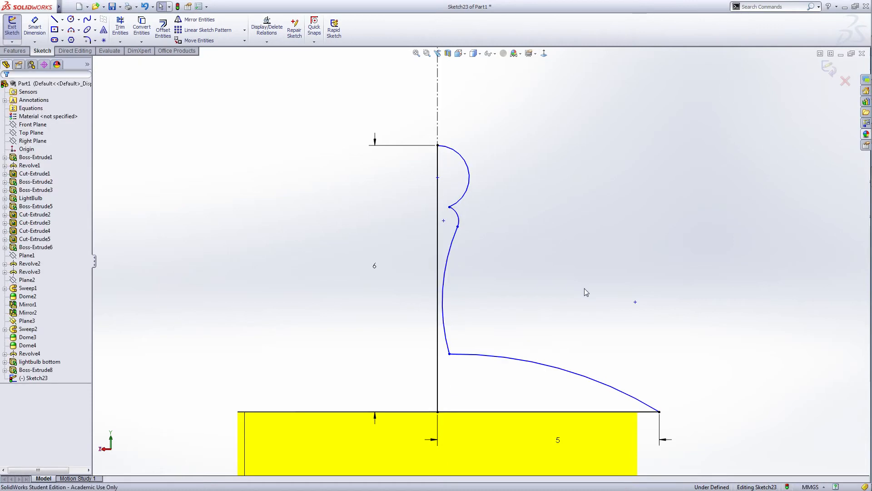
pyautogui.moveTo(451, 355); pyautogui.dragTo(458, 386)
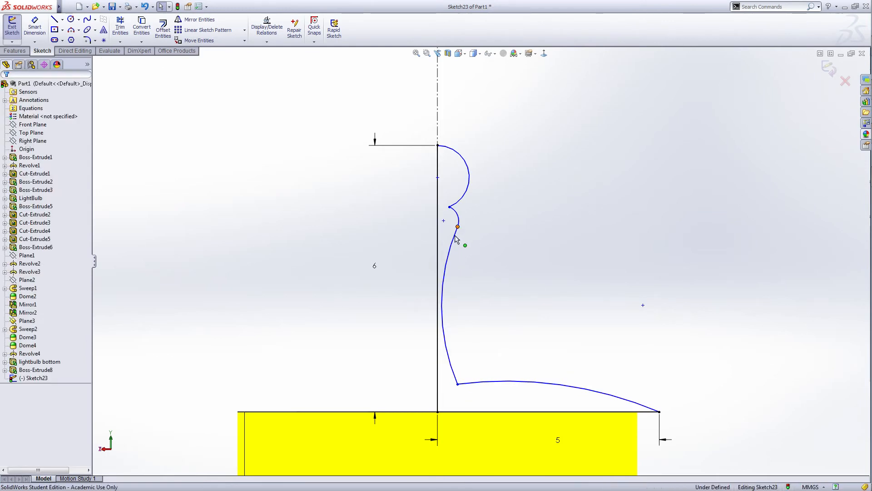
pyautogui.moveTo(460, 231); pyautogui.dragTo(456, 250)
pyautogui.click(553, 297)
pyautogui.scroll(3, 553, 297)
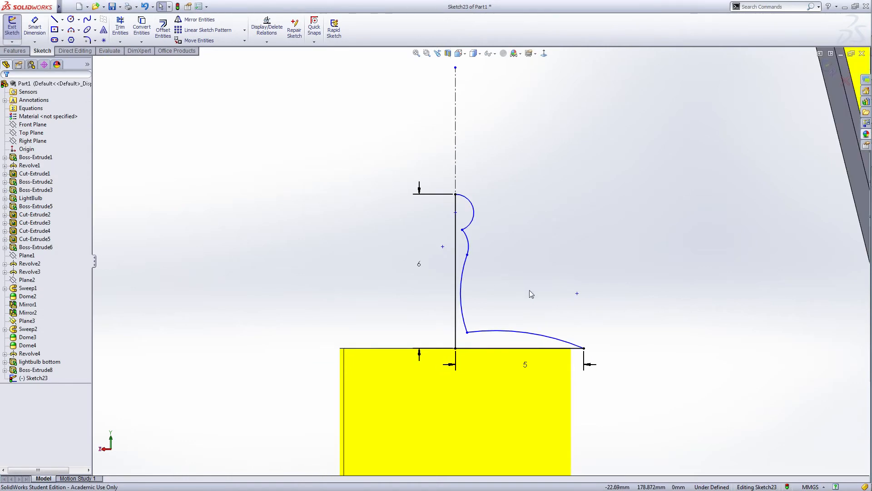
# Revolve the finished profile 360 degrees about the vertical centerline, merged with the body, to cap the small lantern.
pyautogui.rightClick(613, 223)
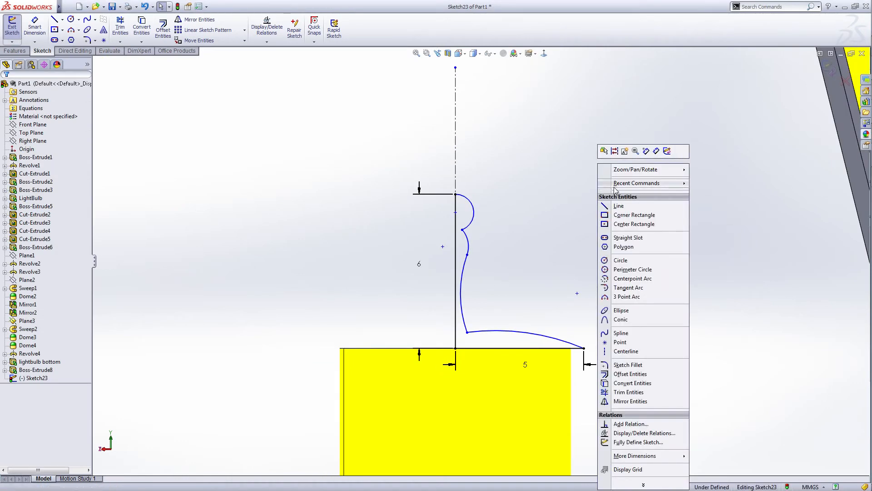
pyautogui.click(706, 194)
pyautogui.click(828, 68)
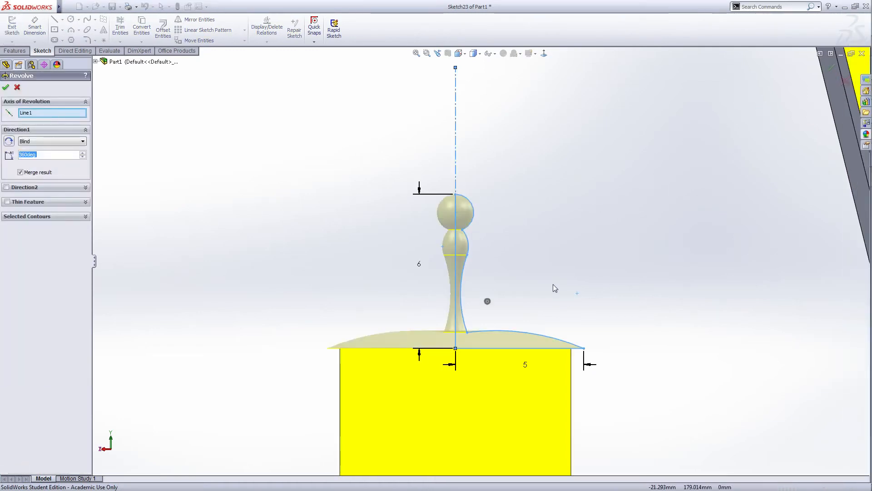
pyautogui.click(6, 88)
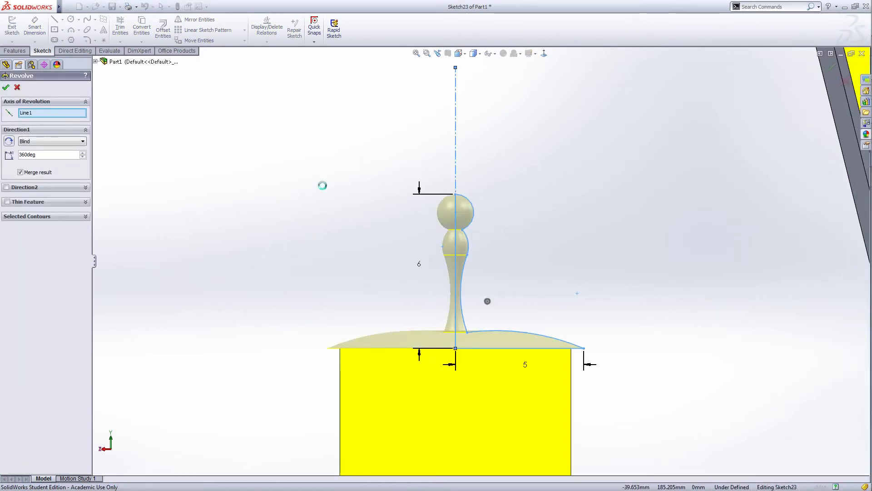
pyautogui.click(642, 276)
pyautogui.scroll(8, 620, 304)
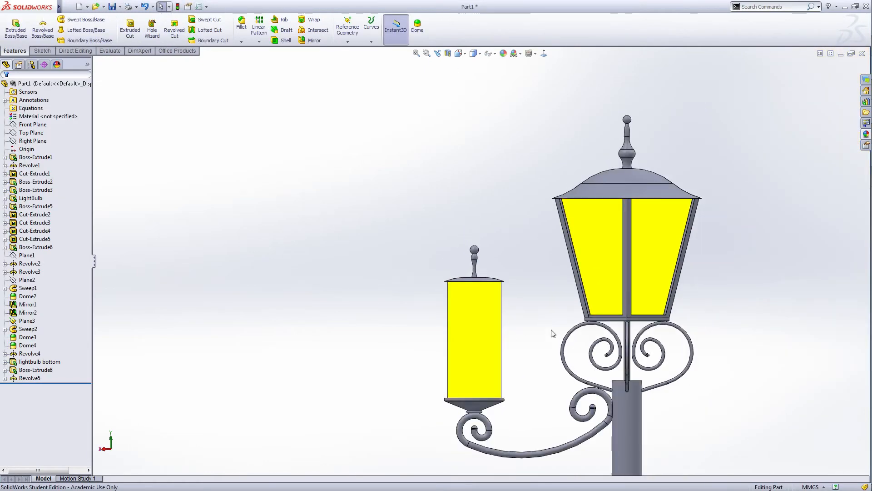
pyautogui.moveTo(552, 334); pyautogui.dragTo(516, 302, button='middle')
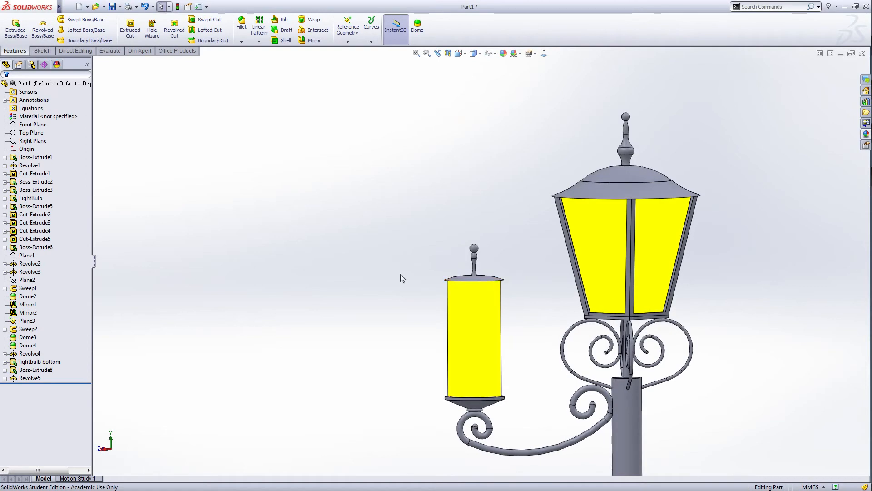
# Mirror Sweep2, Dome3, Dome4, Revolve4, lightbulb bottom, Boss-Extrude8 and Revolve5 about the Front Plane.
pyautogui.click(316, 41)
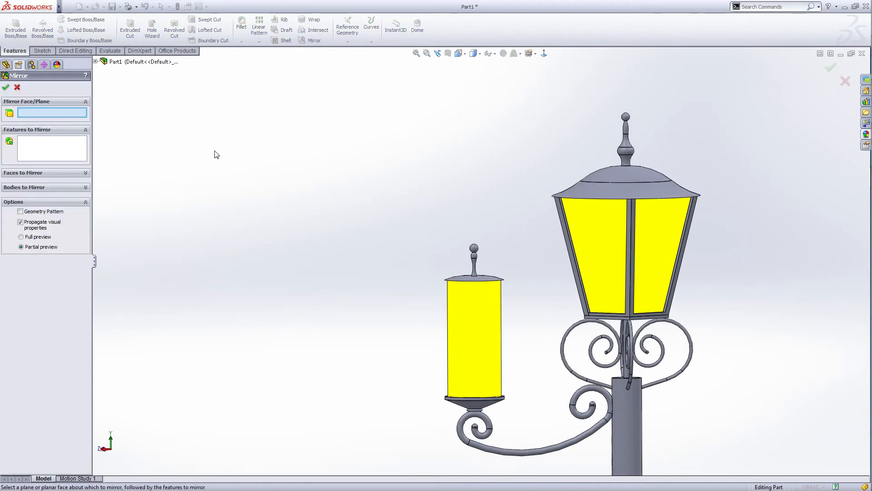
pyautogui.click(136, 62)
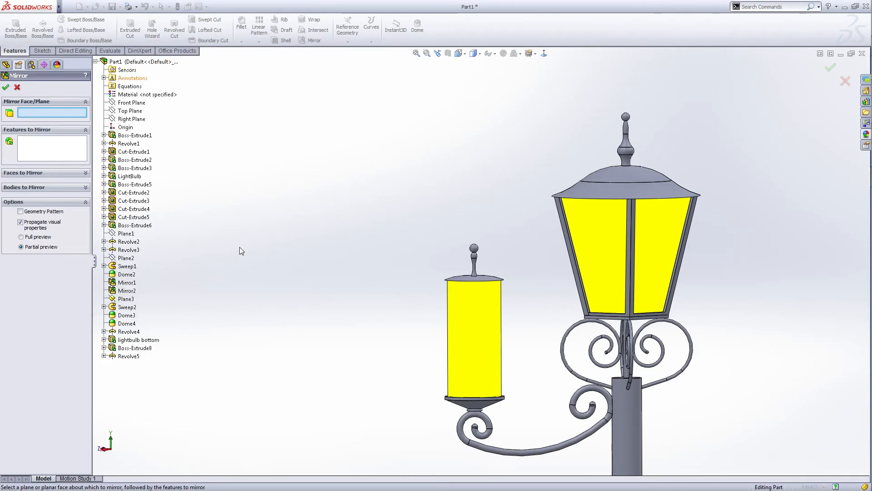
pyautogui.click(132, 103)
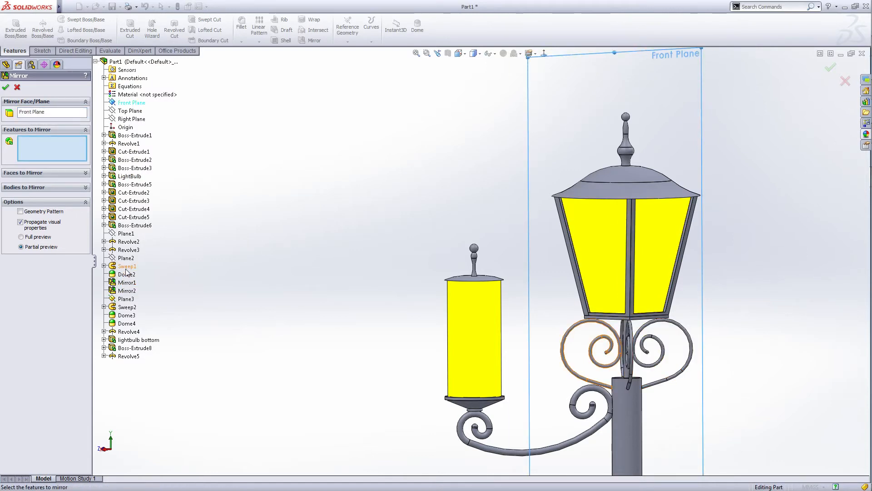
pyautogui.click(125, 307)
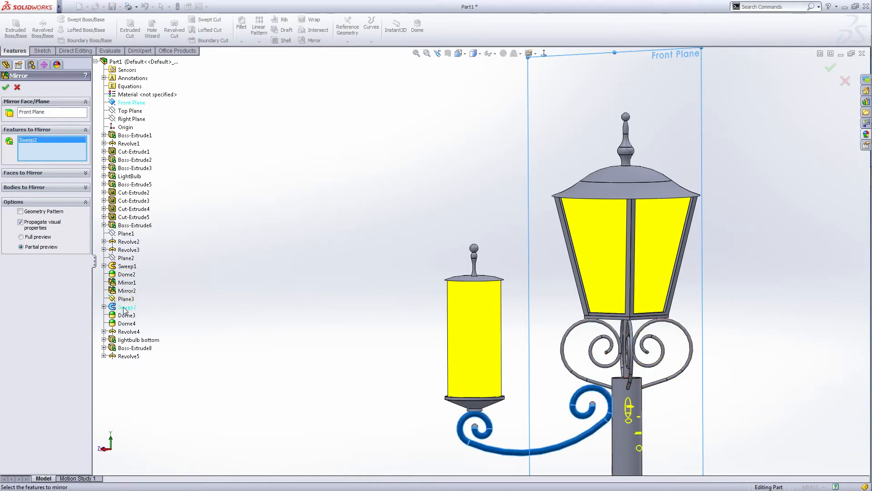
pyautogui.click(126, 317)
pyautogui.click(126, 324)
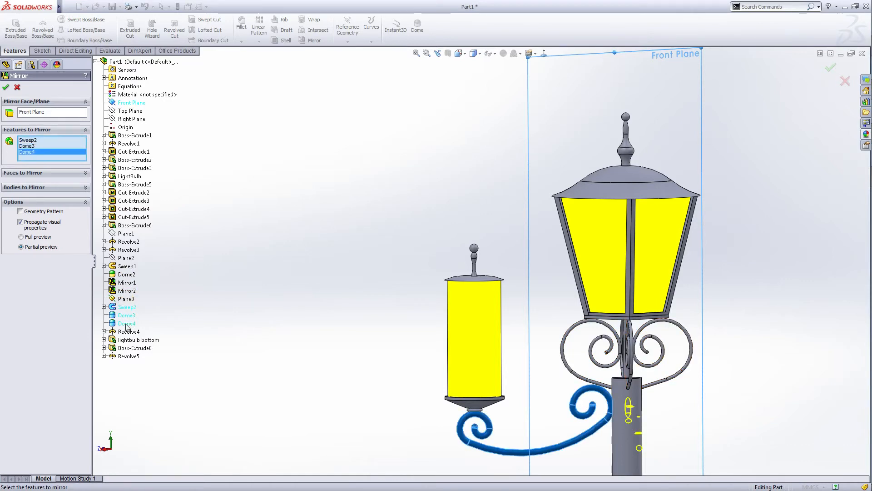
pyautogui.click(127, 331)
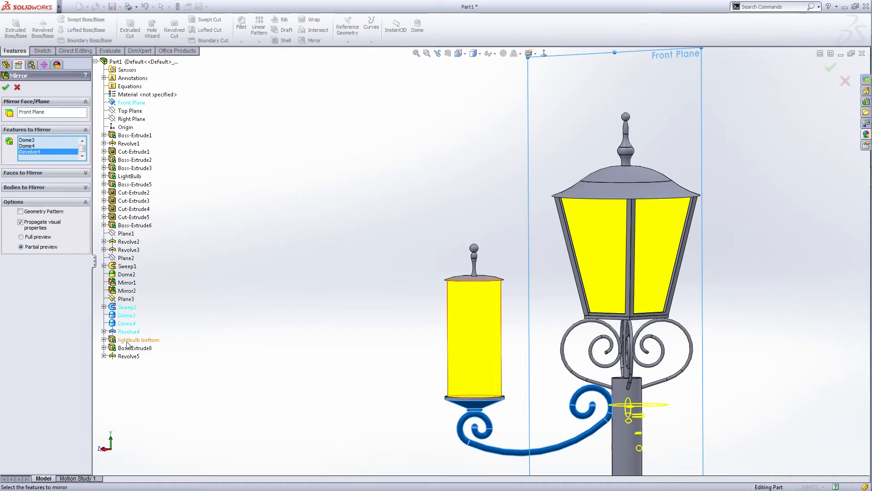
pyautogui.click(128, 341)
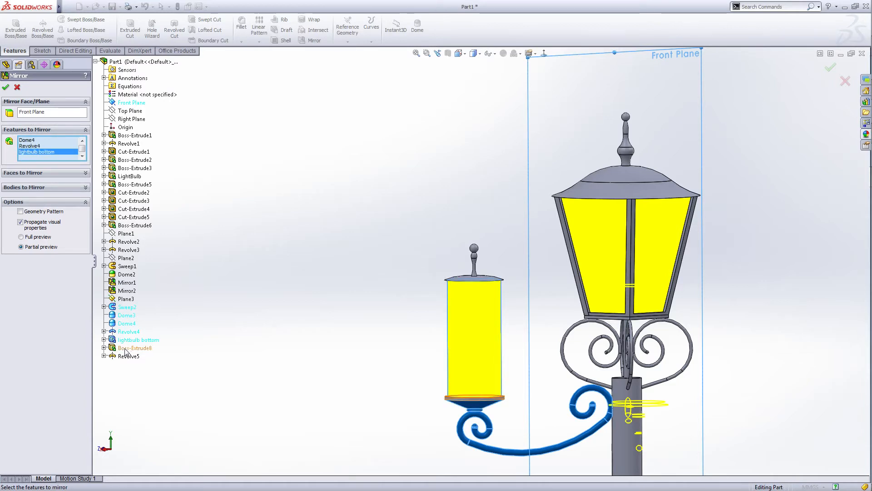
pyautogui.click(125, 348)
pyautogui.click(127, 357)
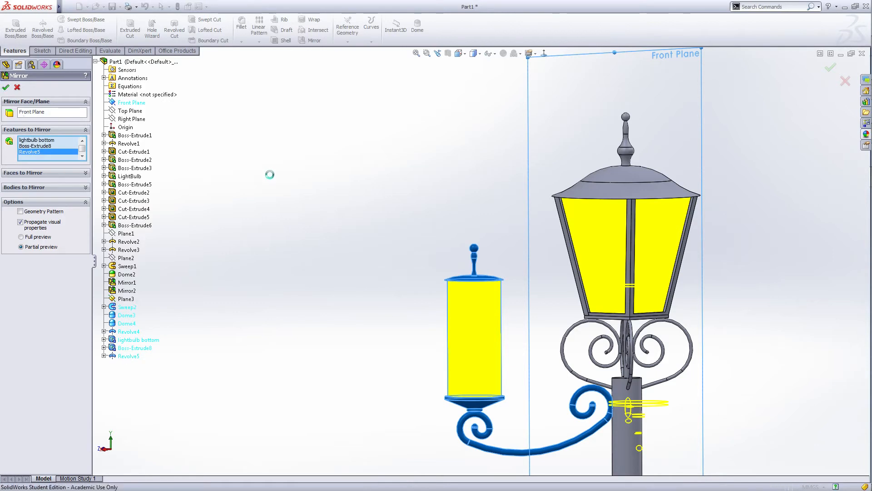
pyautogui.press('Return')
# Mirror the Mirror3 feature about the Right Plane to complete the set of side lanterns.
pyautogui.moveTo(292, 294); pyautogui.dragTo(304, 296, button='middle')
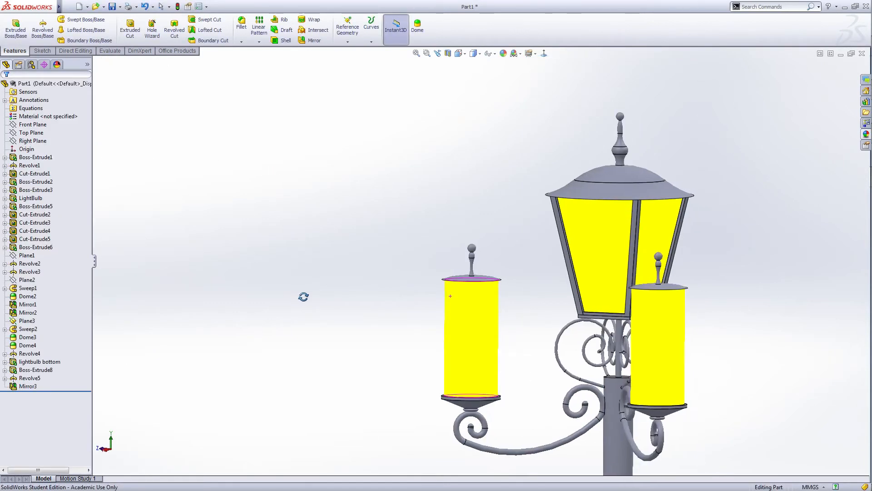
pyautogui.scroll(2, 304, 296)
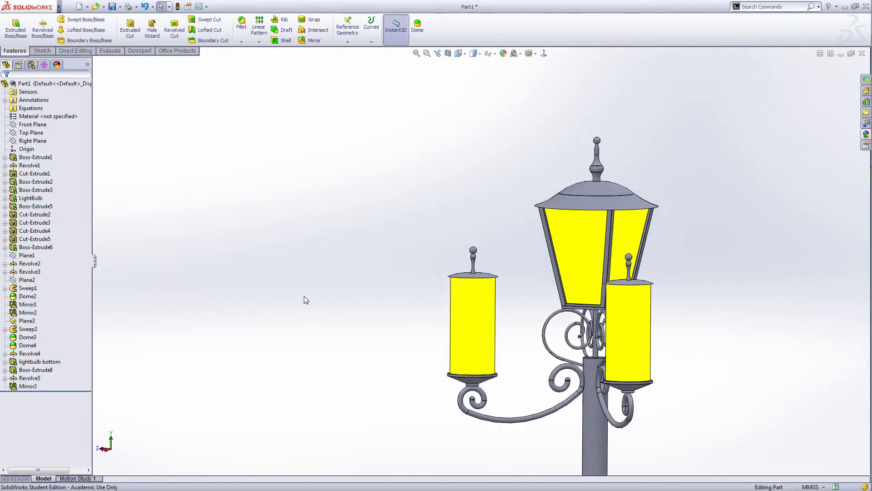
pyautogui.click(313, 40)
pyautogui.click(132, 119)
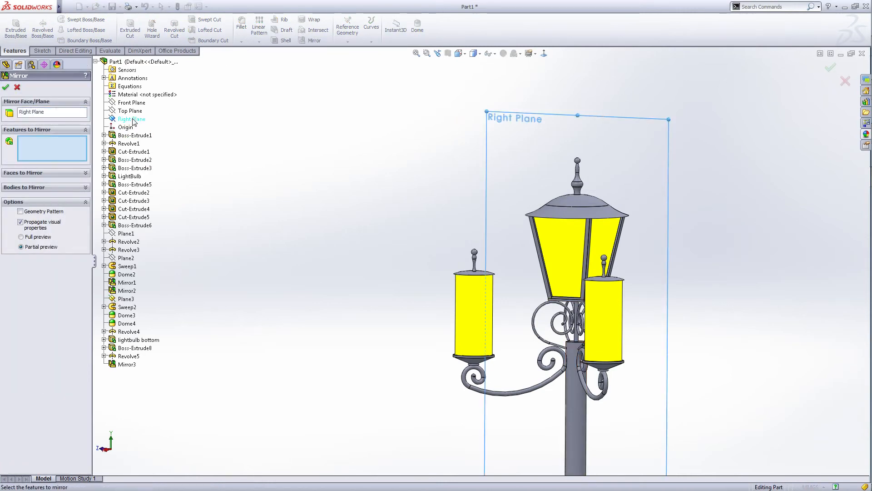
pyautogui.click(126, 364)
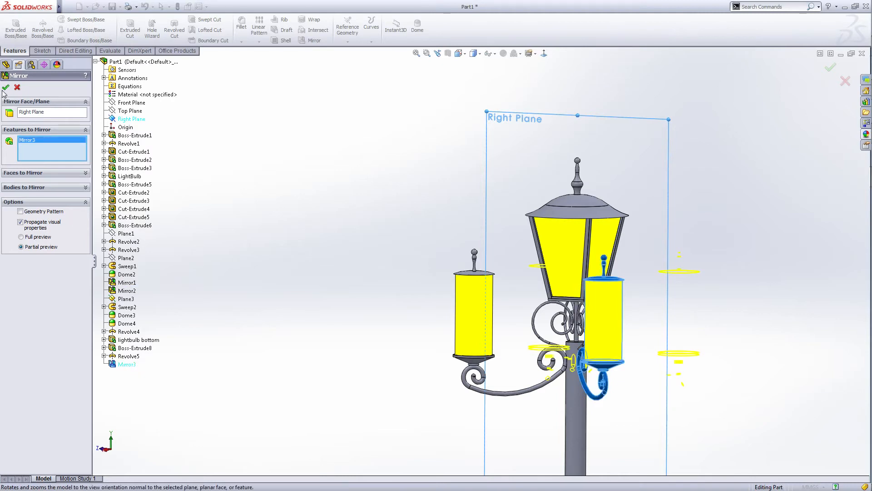
# Examine the side lanterns and their scroll arms around the post from several angles.
pyautogui.scroll(3, 760, 419)
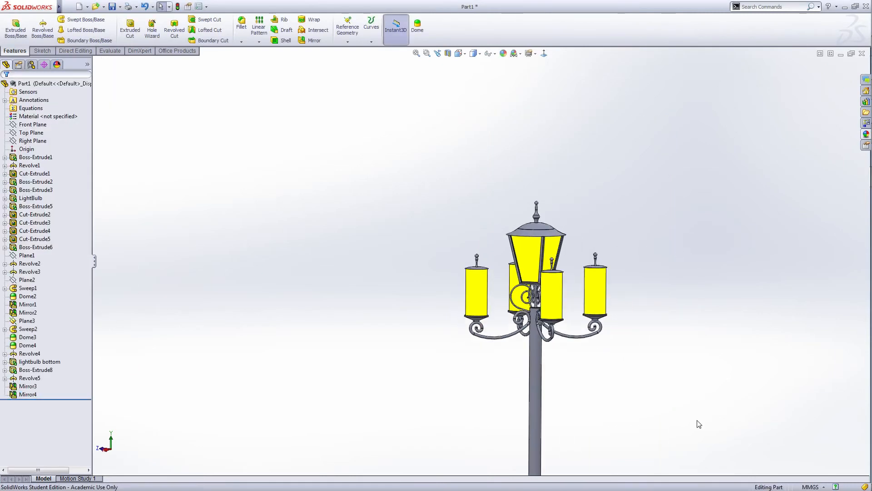
pyautogui.moveTo(710, 422); pyautogui.dragTo(640, 375, button='middle')
pyautogui.scroll(-4, 641, 376)
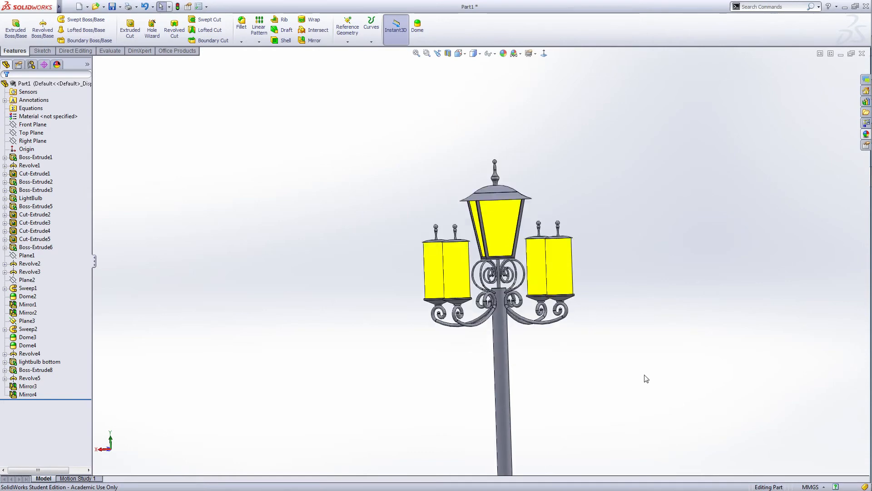
pyautogui.scroll(2, 582, 377)
pyautogui.moveTo(565, 375); pyautogui.dragTo(601, 375, button='middle')
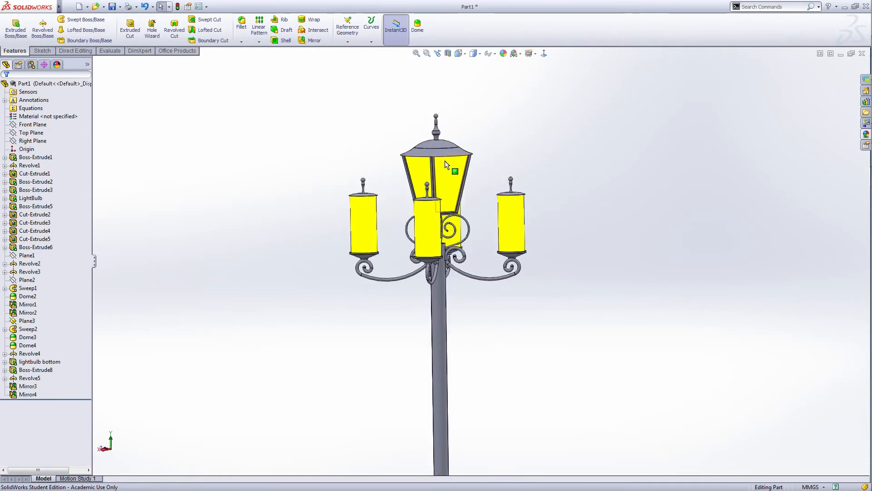
pyautogui.scroll(-3, 453, 211)
pyautogui.moveTo(615, 279); pyautogui.dragTo(522, 295, button='middle')
pyautogui.scroll(3, 602, 281)
pyautogui.scroll(-3, 433, 224)
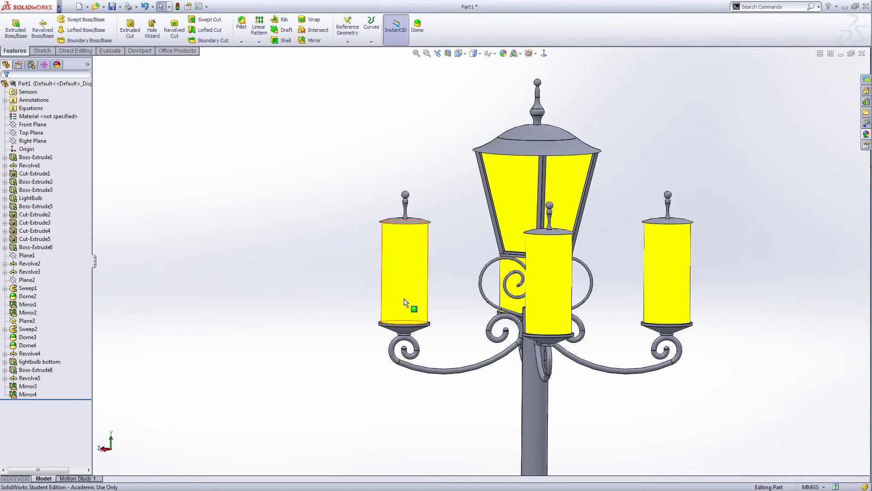
pyautogui.scroll(3, 415, 346)
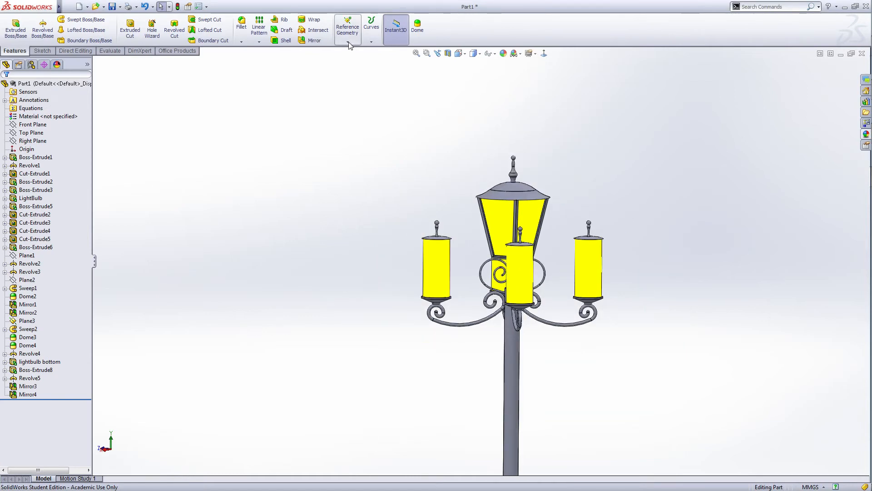
# Show Plane1 in the model and hide Plane3.
pyautogui.click(27, 257)
pyautogui.rightClick(28, 258)
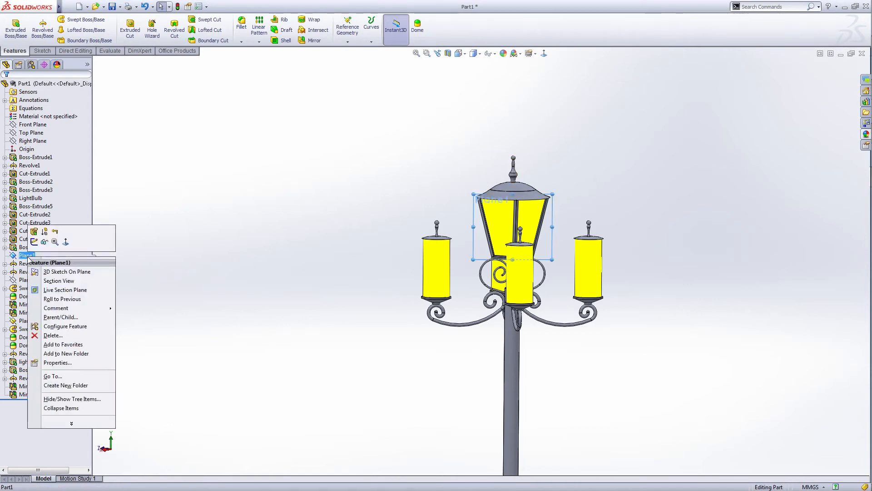
pyautogui.click(198, 335)
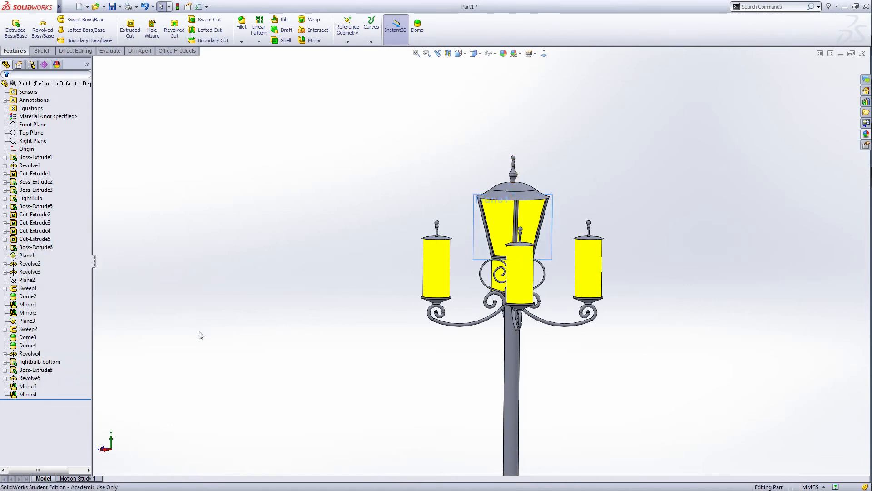
pyautogui.click(27, 321)
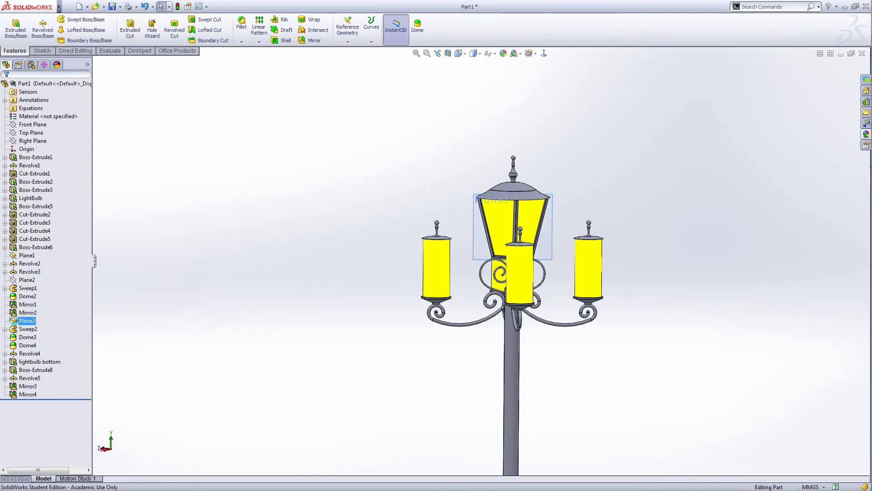
pyautogui.rightClick(25, 321)
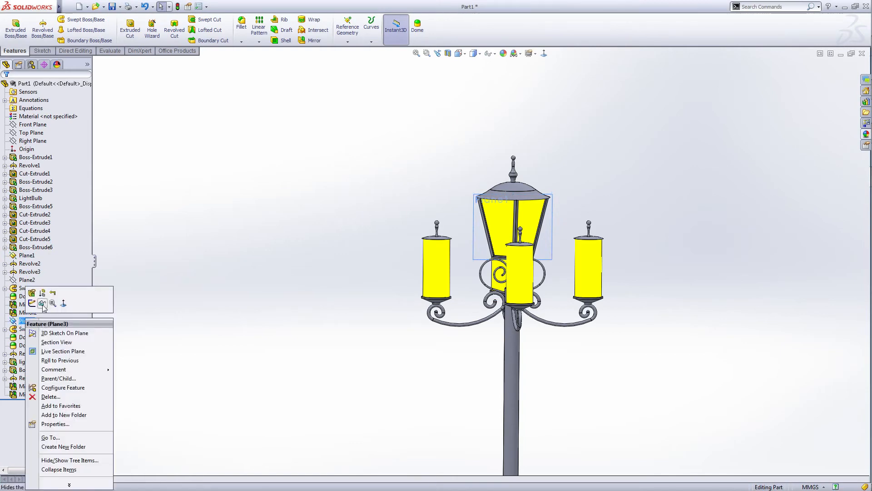
pyautogui.click(43, 304)
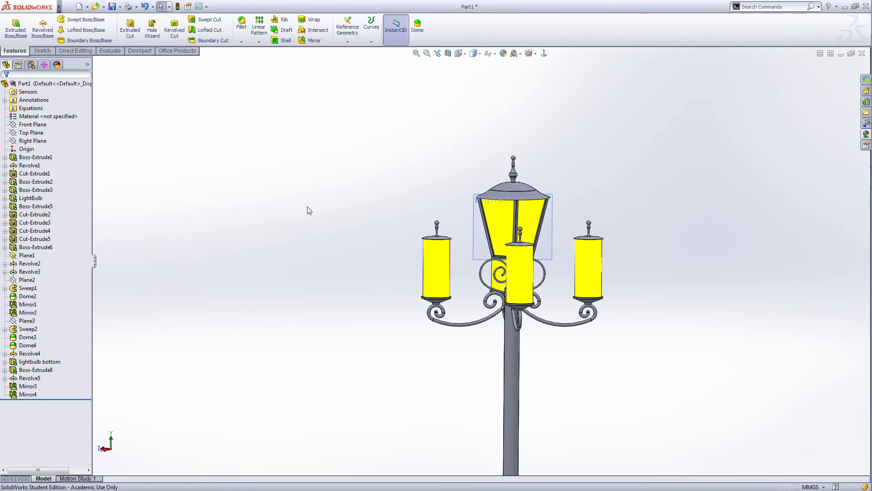
# Create a reference plane coincident with two opposite slanted corner edges of the main lantern's frame.
pyautogui.click(352, 34)
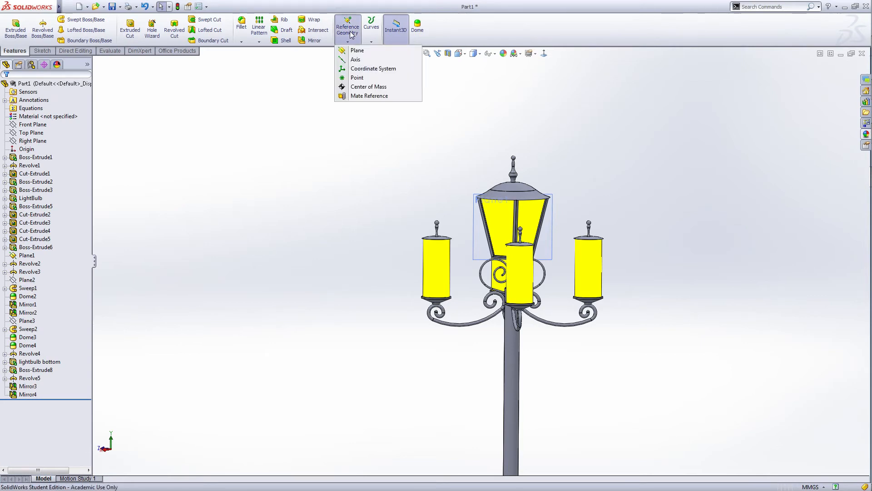
pyautogui.click(357, 50)
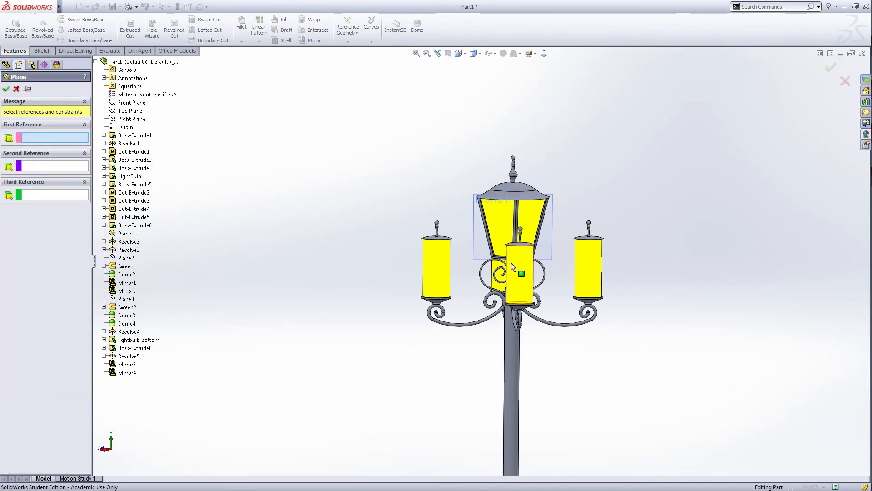
pyautogui.scroll(-3, 511, 262)
pyautogui.moveTo(640, 173); pyautogui.dragTo(707, 187, button='middle')
pyautogui.scroll(-3, 383, 171)
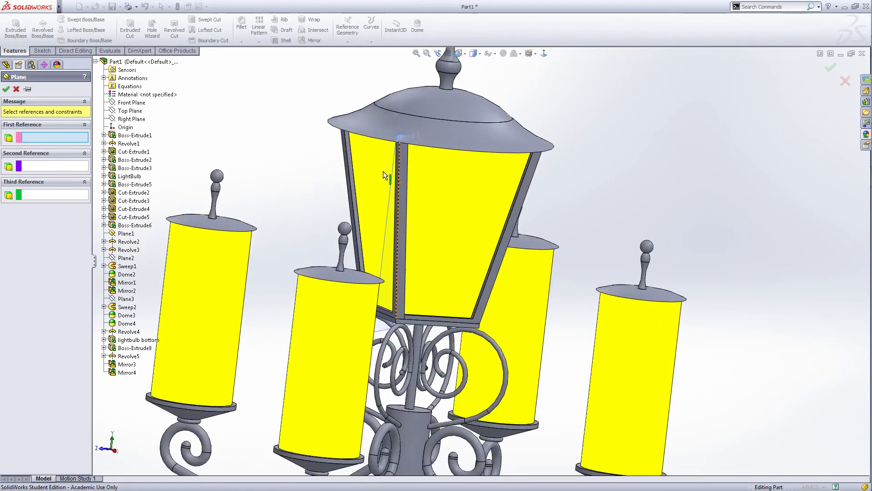
pyautogui.moveTo(288, 181); pyautogui.dragTo(536, 255, button='middle')
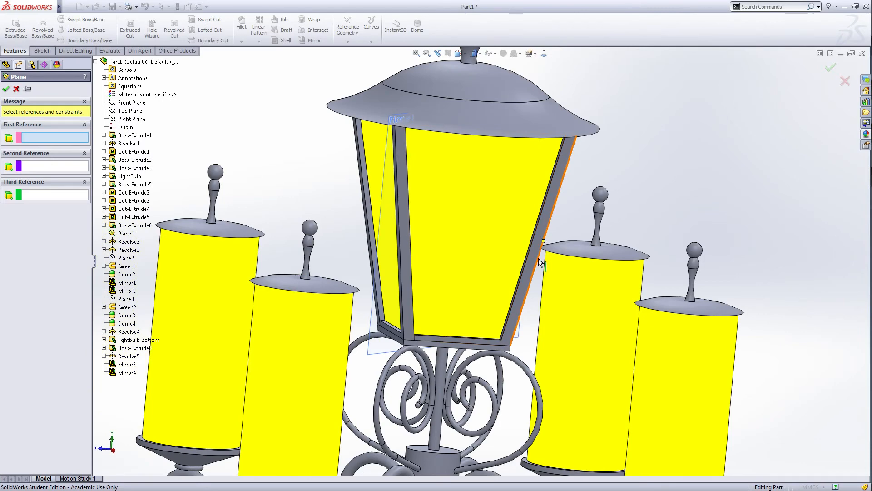
pyautogui.click(539, 259)
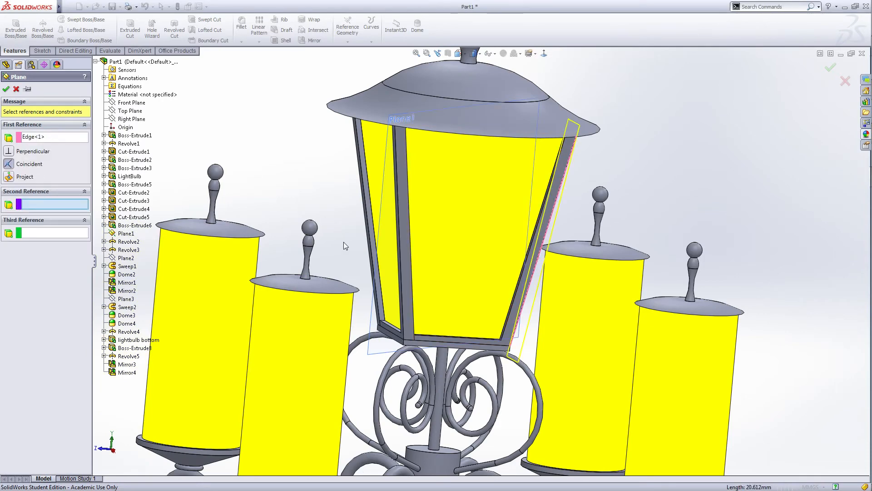
pyautogui.moveTo(344, 242); pyautogui.dragTo(217, 213, button='middle')
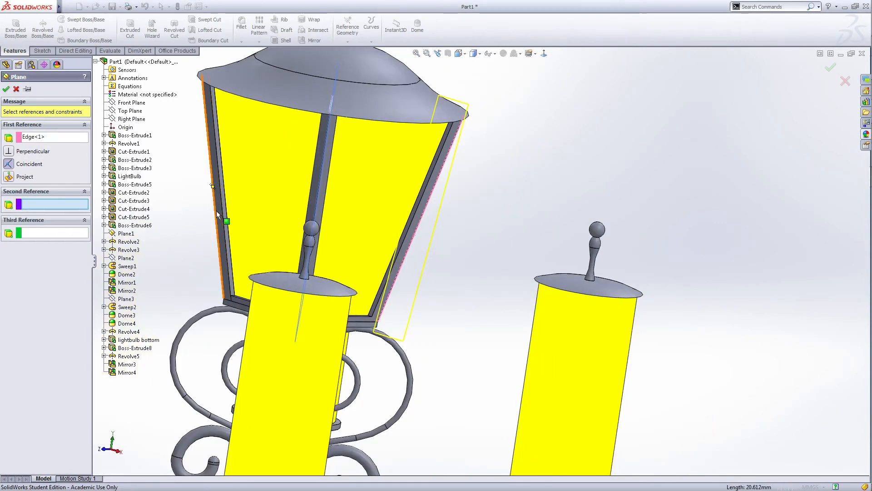
pyautogui.click(217, 213)
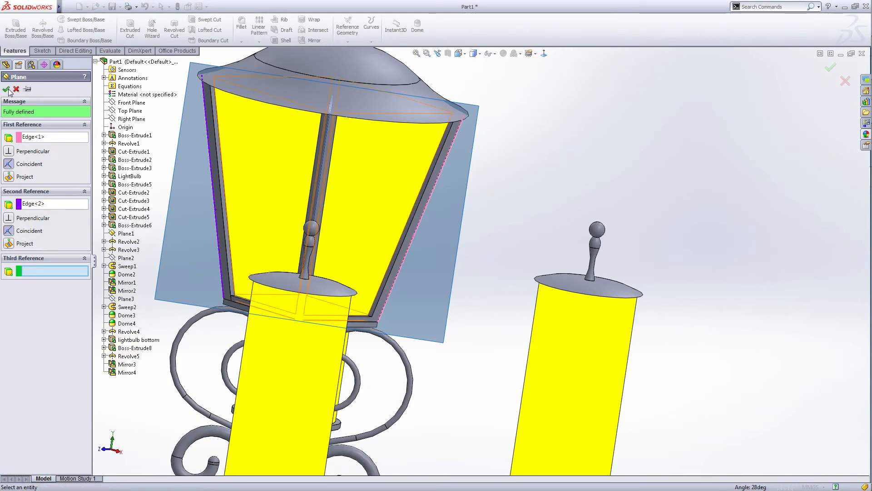
pyautogui.rightClick(431, 255)
# Hide Plane4, the reference plane through the slanted corner edges of the main lantern.
pyautogui.scroll(5, 424, 249)
pyautogui.scroll(3, 574, 276)
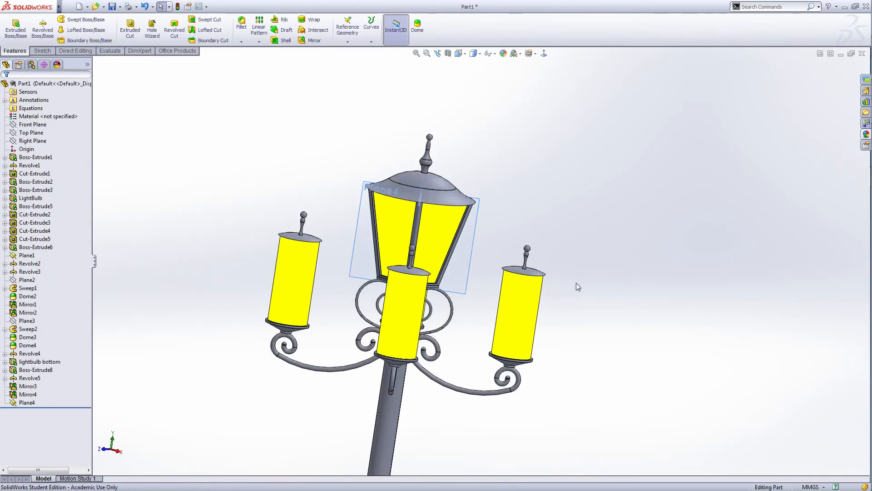
pyautogui.moveTo(576, 283); pyautogui.dragTo(522, 276, button='middle')
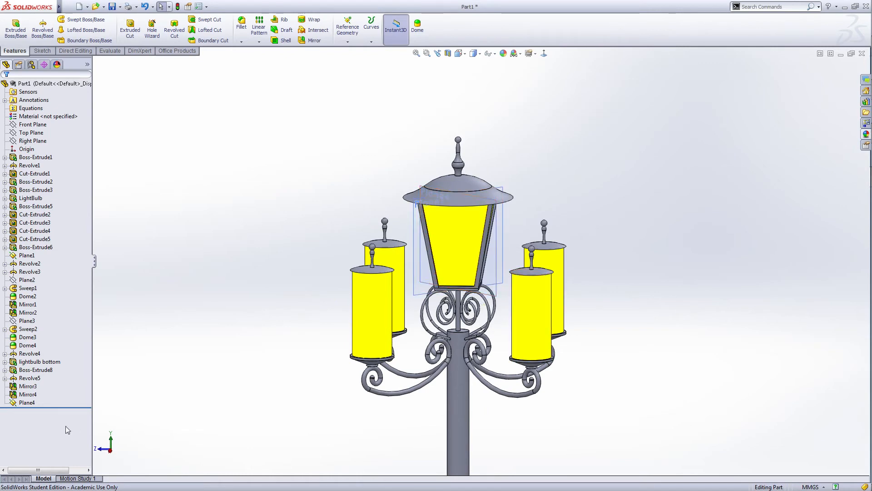
pyautogui.click(33, 404)
pyautogui.rightClick(32, 405)
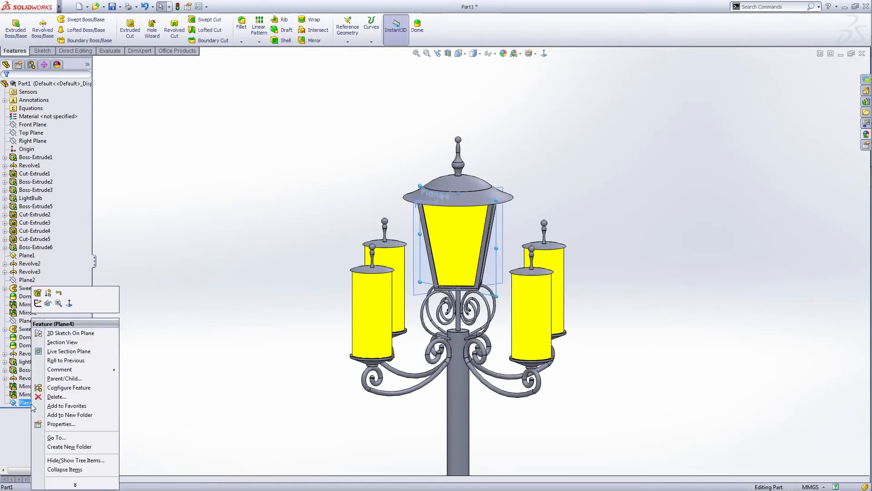
pyautogui.click(290, 373)
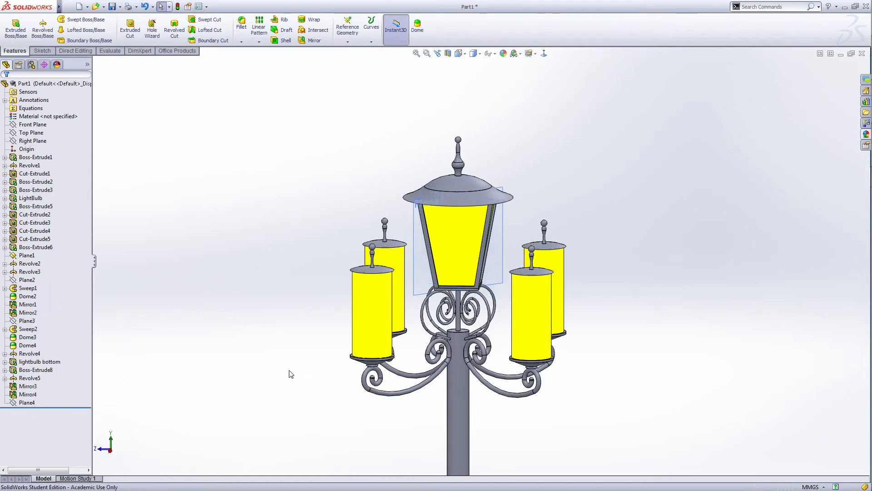
# Start a new sketch on Plane1 through the main lantern, viewed normal to the plane.
pyautogui.moveTo(296, 373); pyautogui.dragTo(462, 287, button='middle')
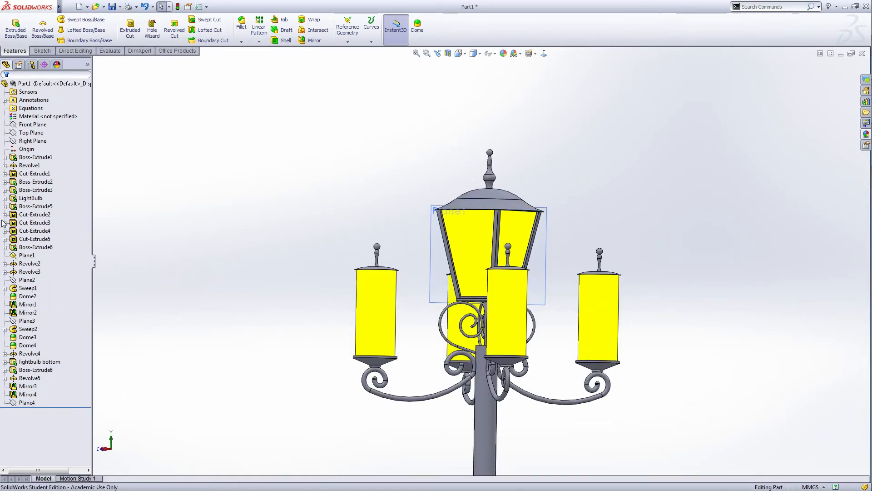
pyautogui.click(26, 255)
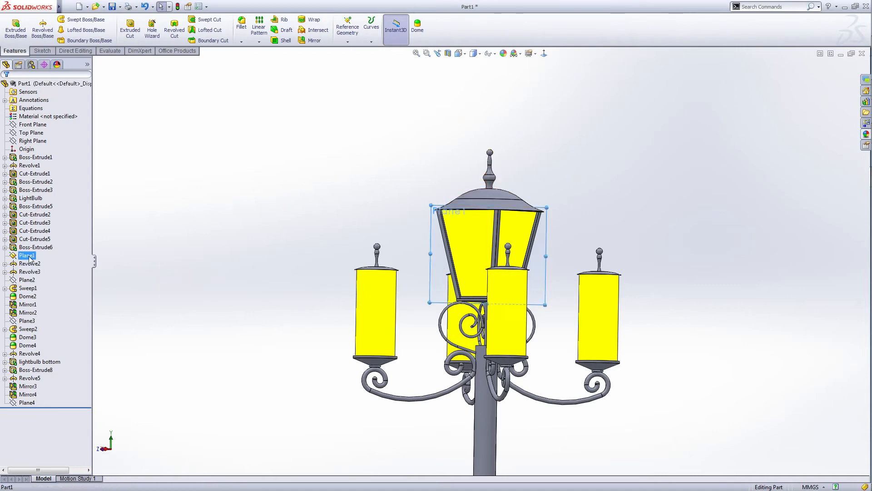
pyautogui.click(314, 21)
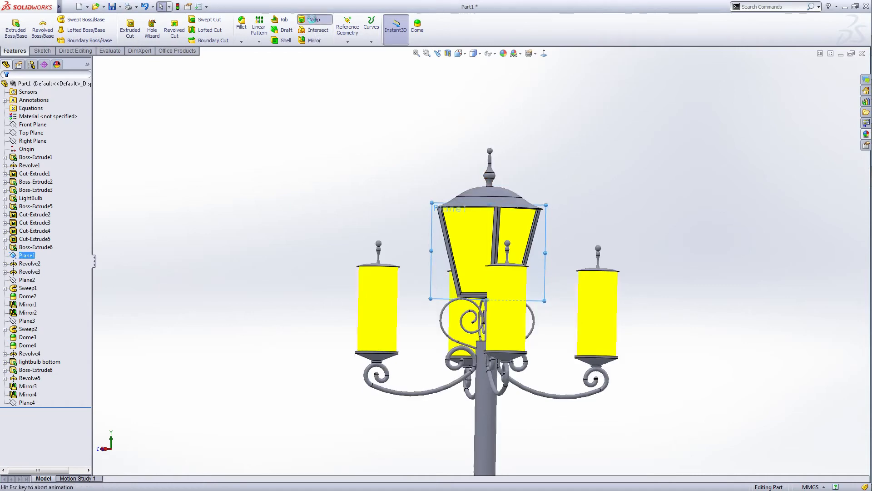
pyautogui.scroll(-7, 432, 110)
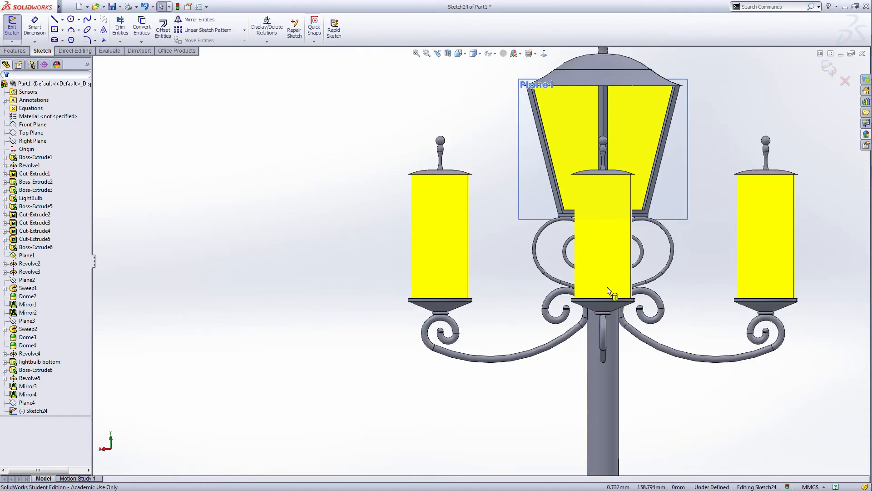
pyautogui.scroll(-2, 571, 271)
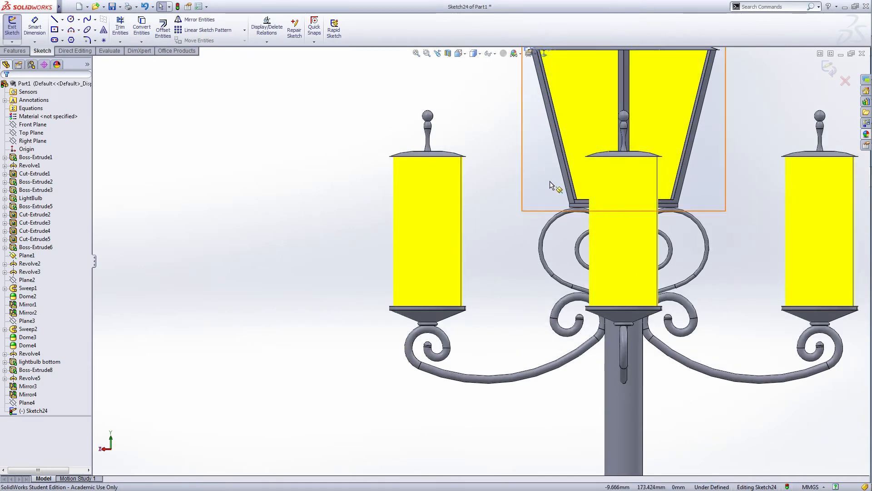
pyautogui.scroll(3, 549, 181)
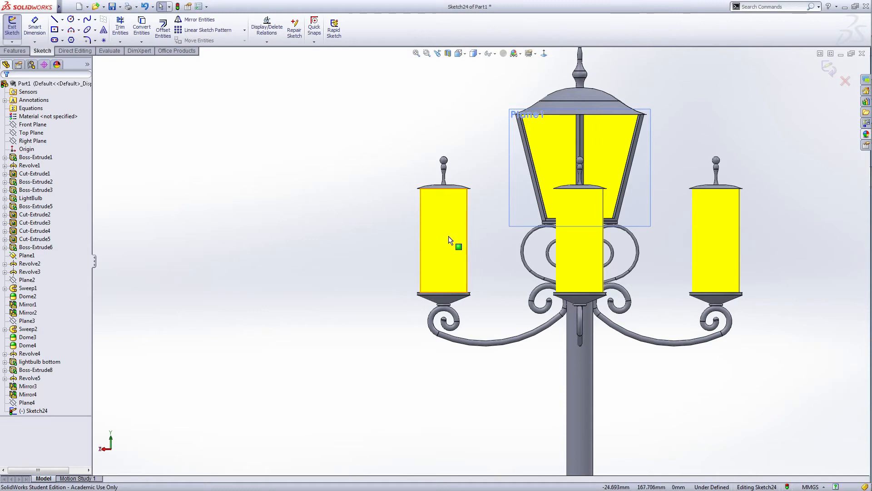
# Sketch a vertical centerline 19.5 mm long through a side lantern's yellow glass, from the cap's lower edge to the base's upper edge.
pyautogui.rightClick(358, 247)
pyautogui.click(367, 360)
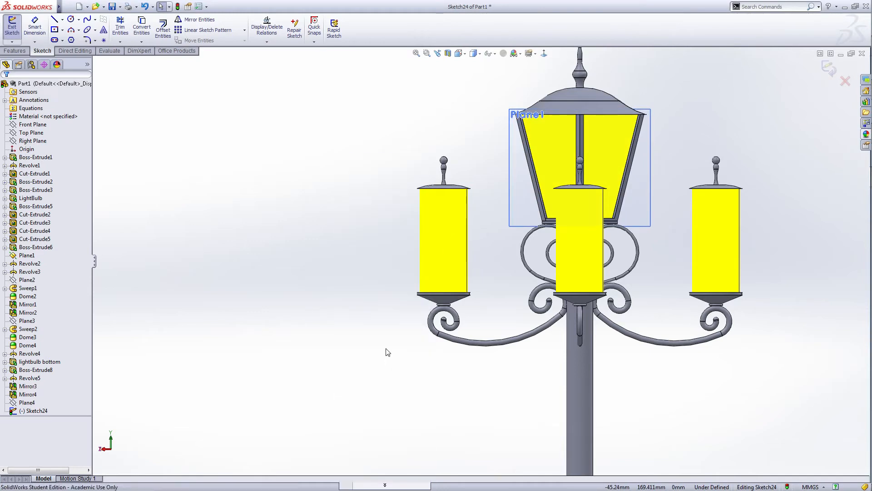
pyautogui.scroll(-4, 462, 238)
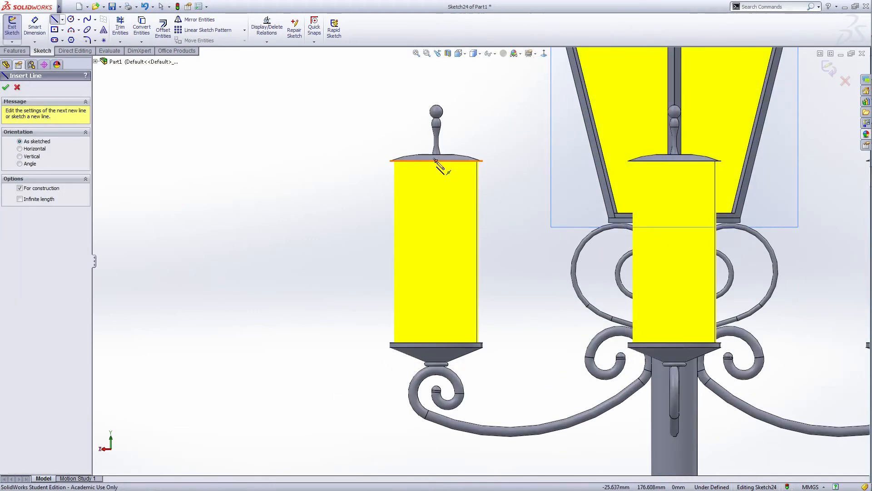
pyautogui.click(436, 160)
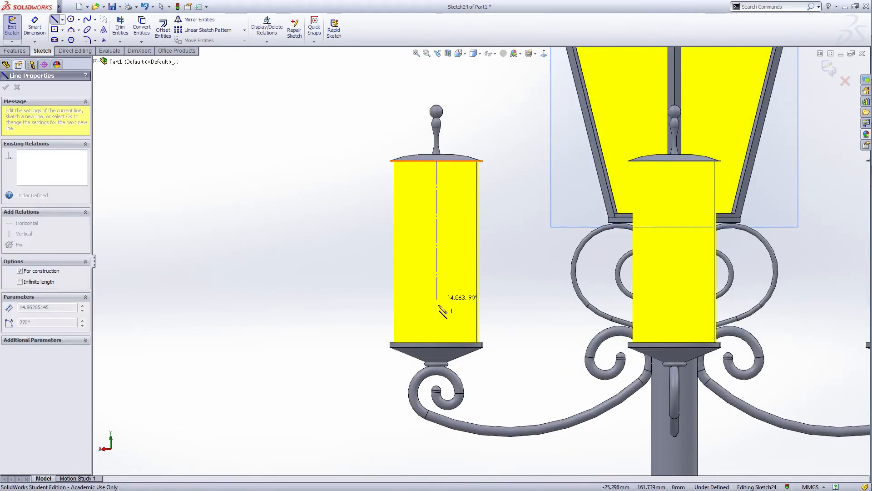
pyautogui.click(436, 341)
pyautogui.rightClick(436, 191)
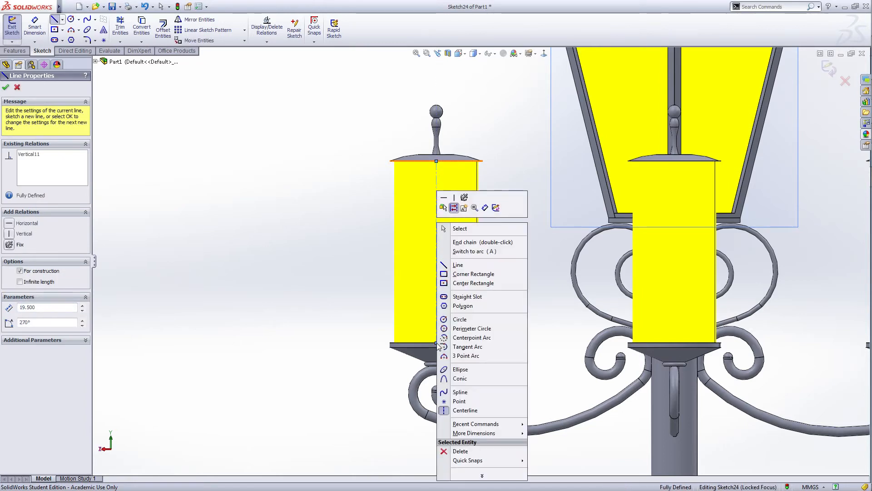
pyautogui.click(461, 229)
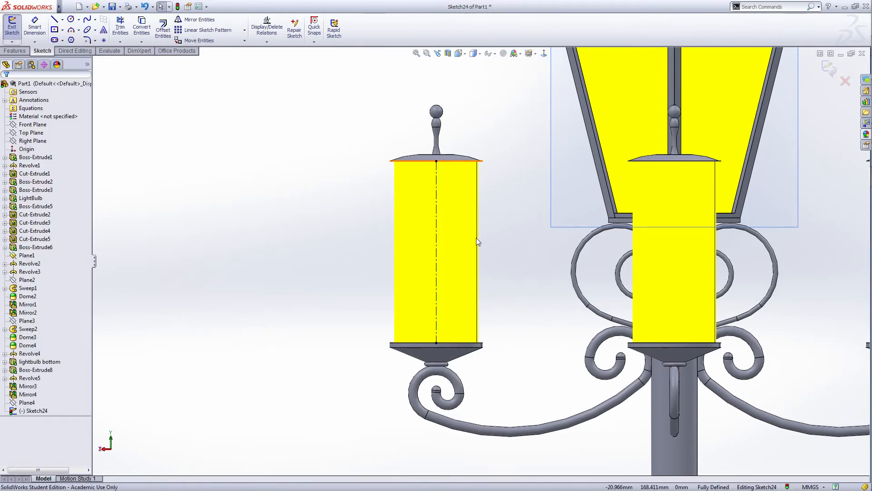
# Sketch a center rectangle about 3.3 by 1 mm on the side lantern's glass, between its centerline and the edge facing the post.
pyautogui.scroll(-2, 463, 238)
pyautogui.scroll(2, 451, 240)
pyautogui.rightClick(293, 278)
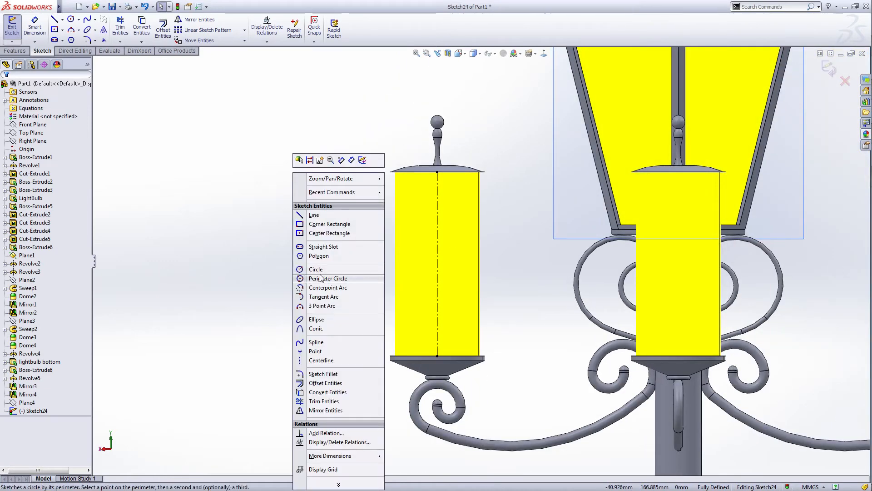
pyautogui.click(301, 233)
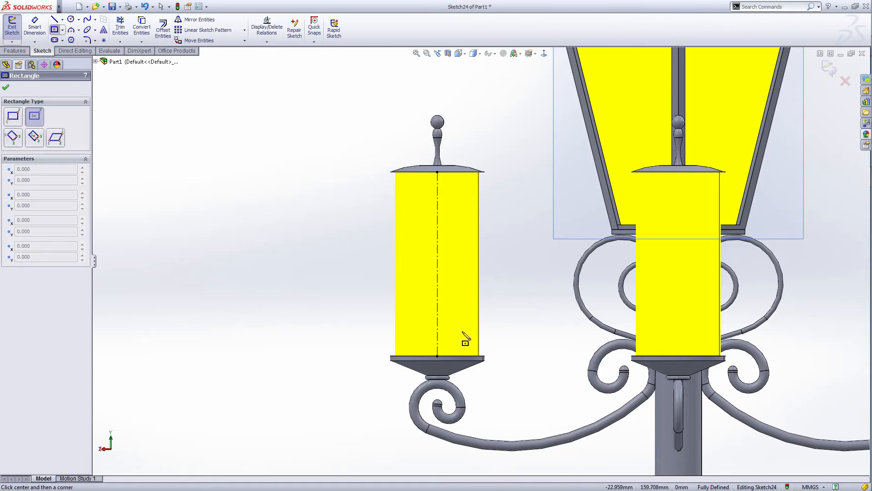
pyautogui.scroll(-5, 466, 339)
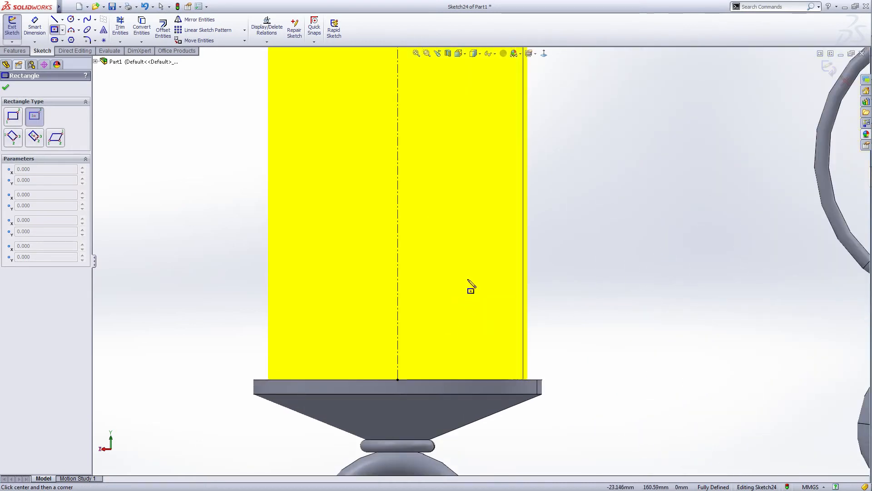
pyautogui.click(468, 280)
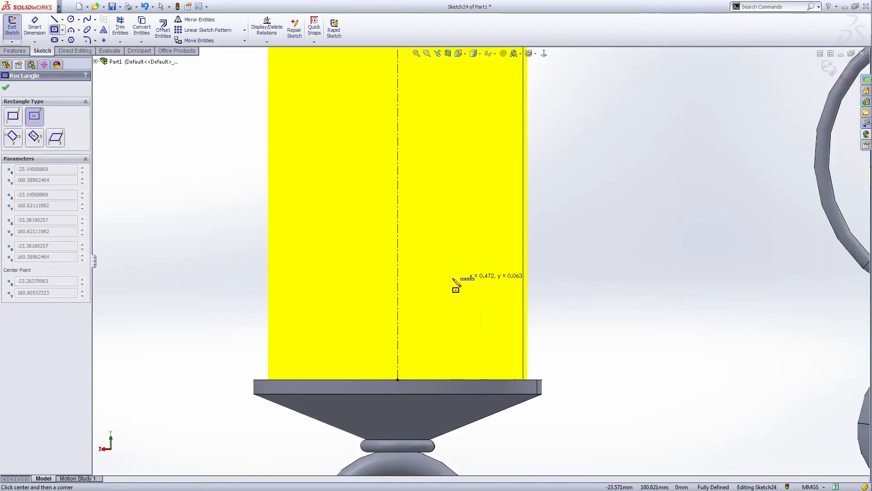
pyautogui.click(419, 293)
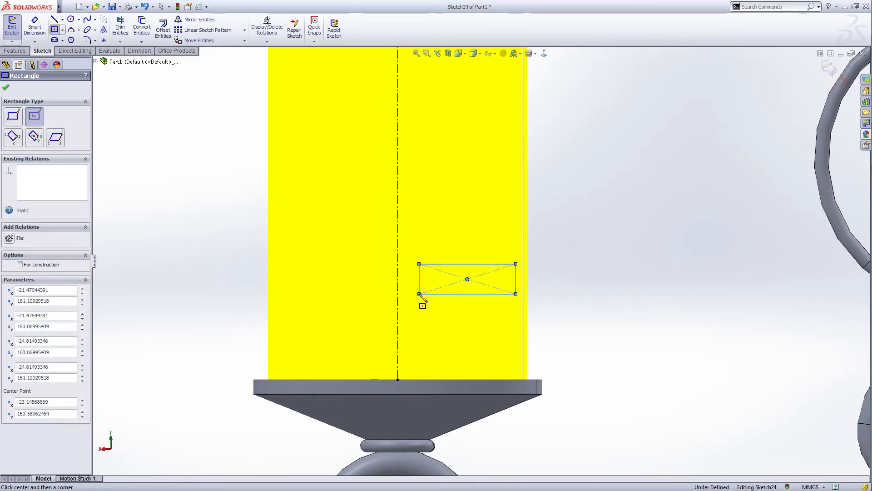
# Sketch a vertical centerline about 3.5 mm long from the rectangle's center down to the upper edge of the lantern's base.
pyautogui.rightClick(419, 294)
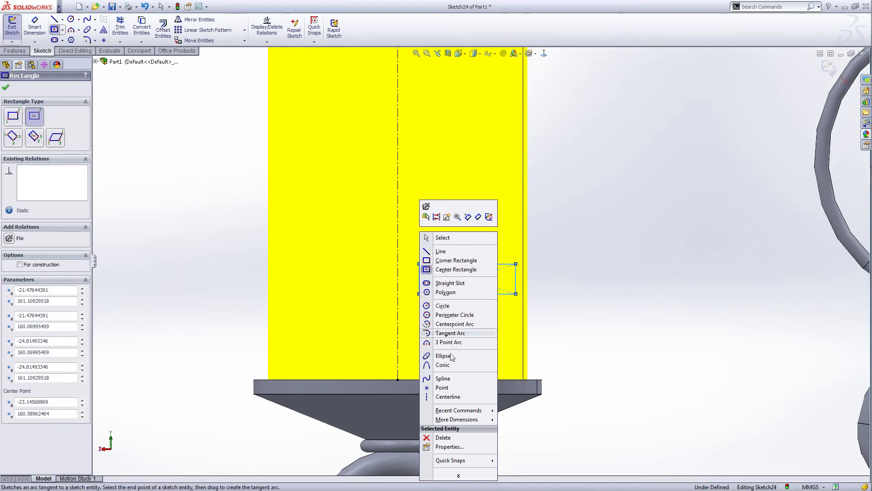
pyautogui.click(447, 397)
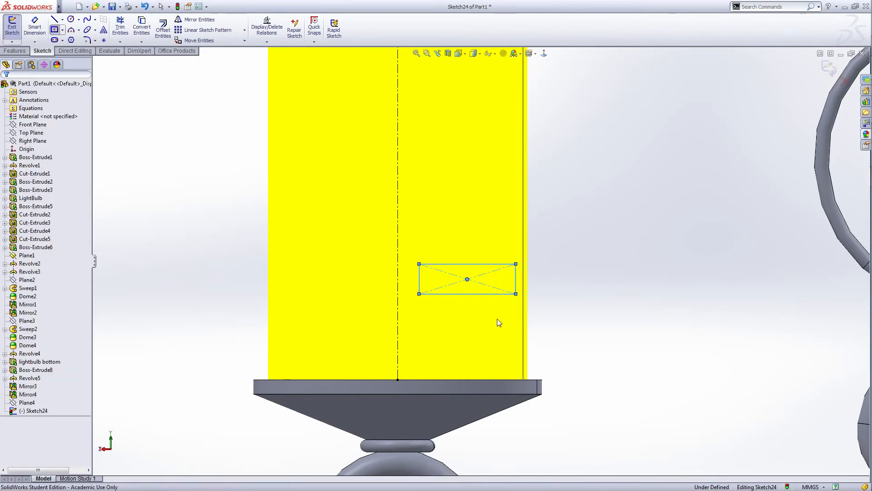
pyautogui.click(467, 279)
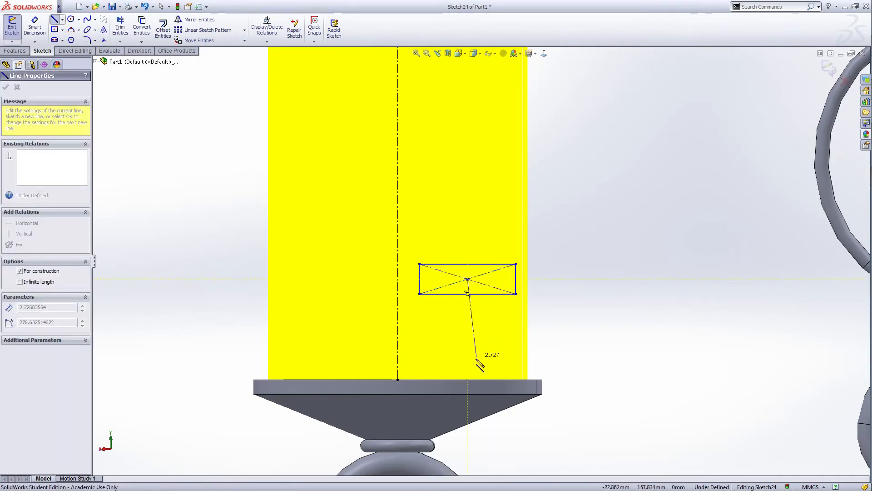
pyautogui.click(468, 380)
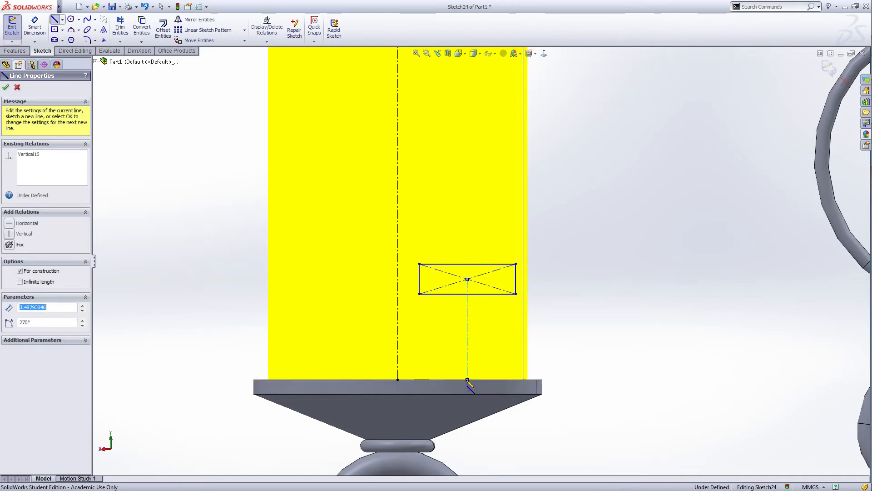
pyautogui.rightClick(467, 380)
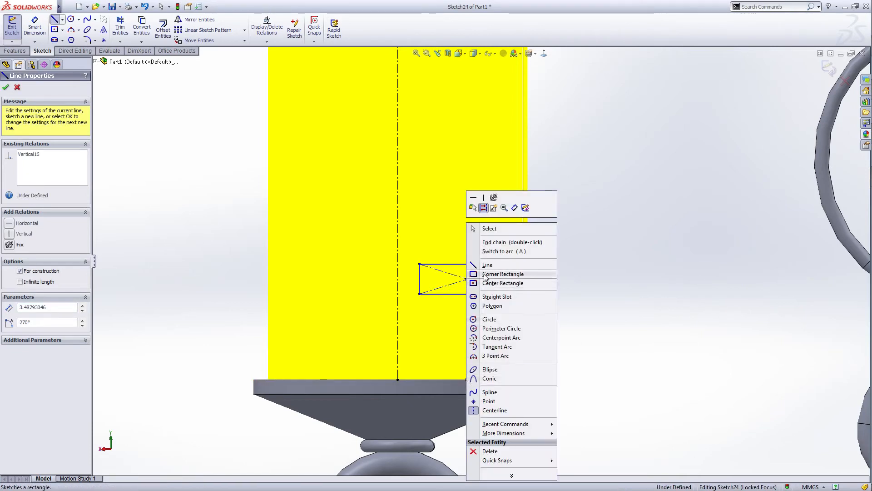
pyautogui.click(487, 228)
# Sketch another vertical centerline from the rectangle's center upward, ending above the rectangle inside the glass.
pyautogui.rightClick(573, 273)
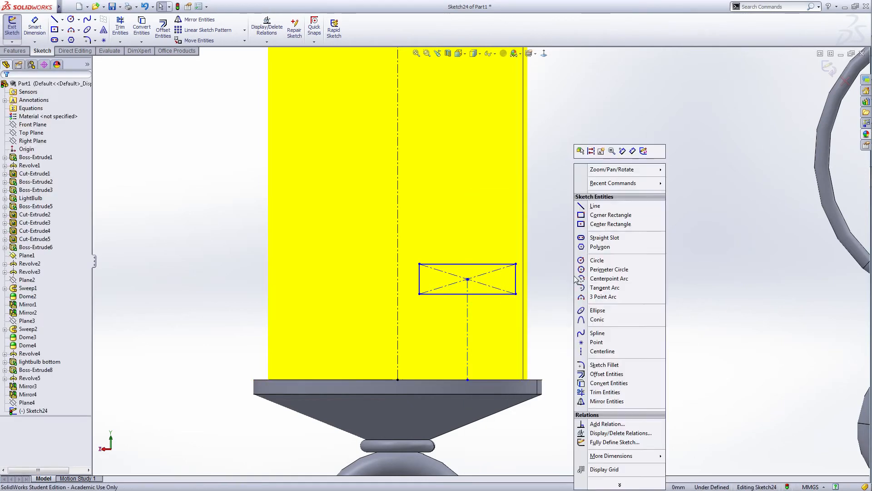
pyautogui.click(593, 351)
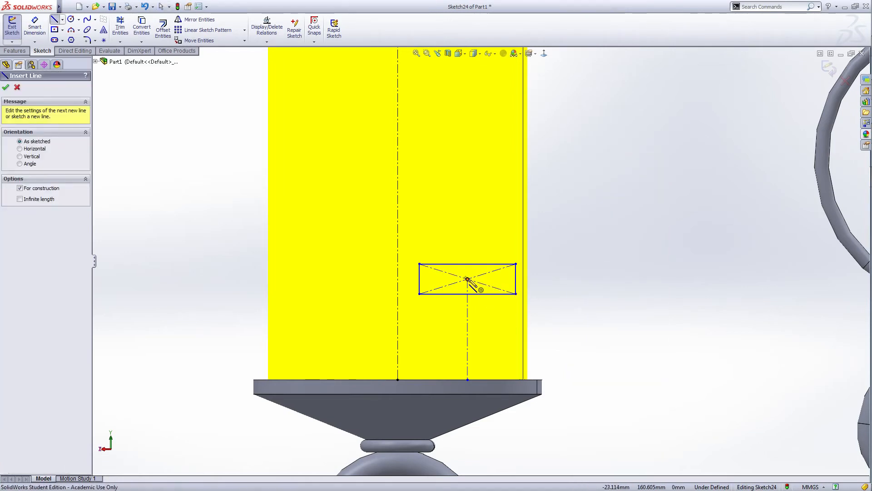
pyautogui.click(467, 279)
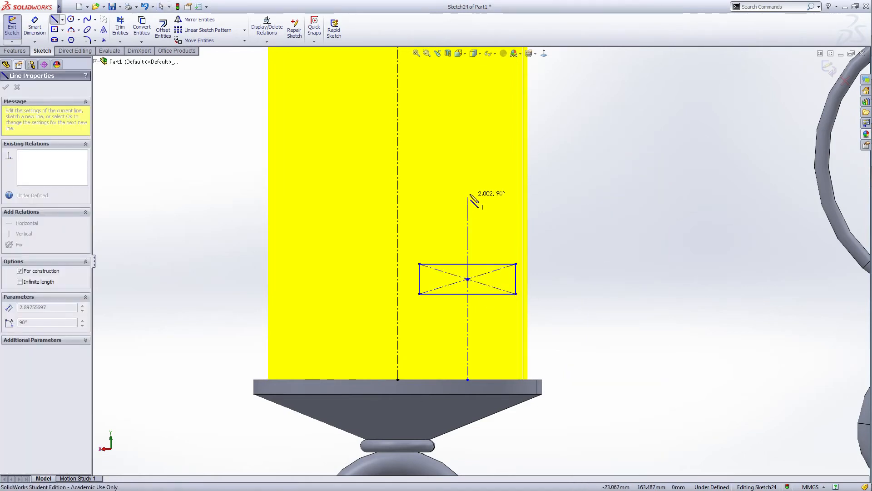
pyautogui.click(467, 173)
pyautogui.rightClick(468, 173)
pyautogui.click(474, 179)
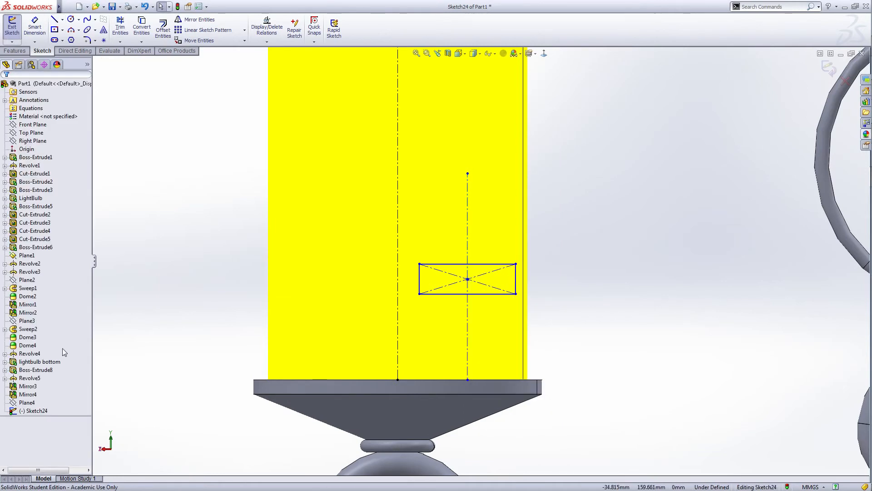
# Try to make the lightbulb bottom feature transparent.
pyautogui.click(51, 363)
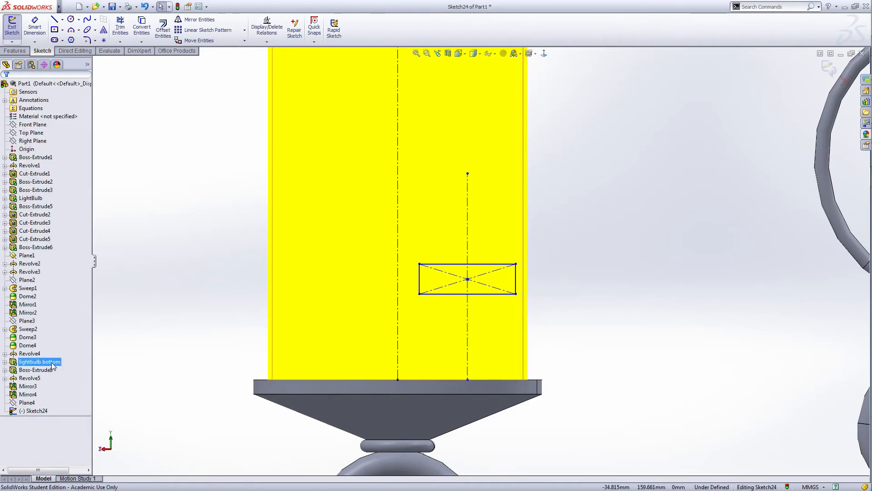
pyautogui.rightClick(52, 363)
pyautogui.click(92, 419)
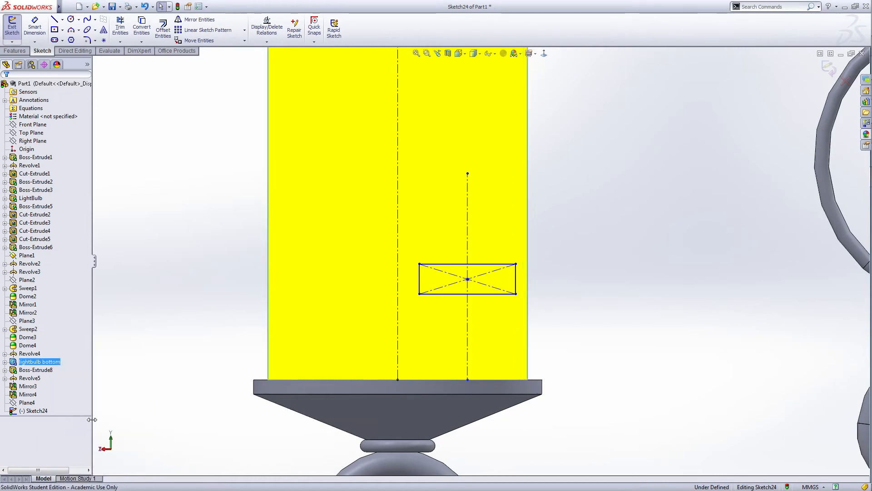
pyautogui.rightClick(51, 362)
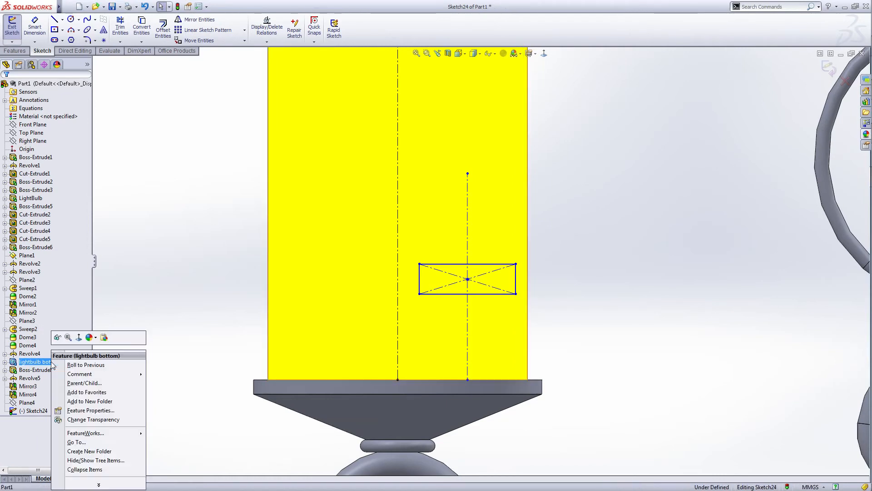
pyautogui.click(80, 420)
pyautogui.click(168, 360)
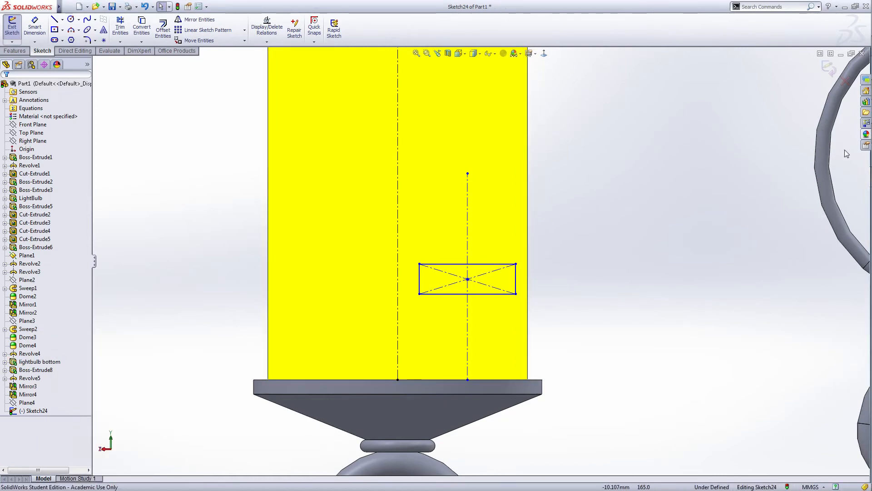
# Remove all appearances from the part, starting from the lightbulb bottom feature.
pyautogui.click(866, 134)
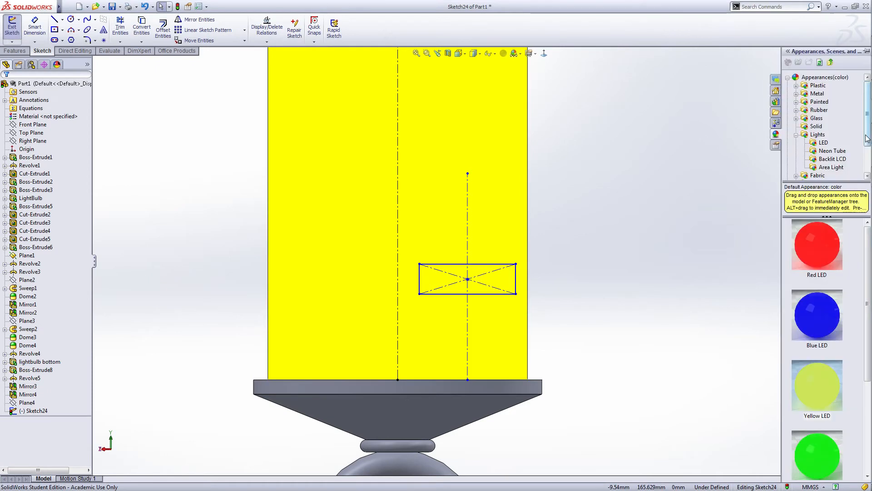
pyautogui.rightClick(806, 379)
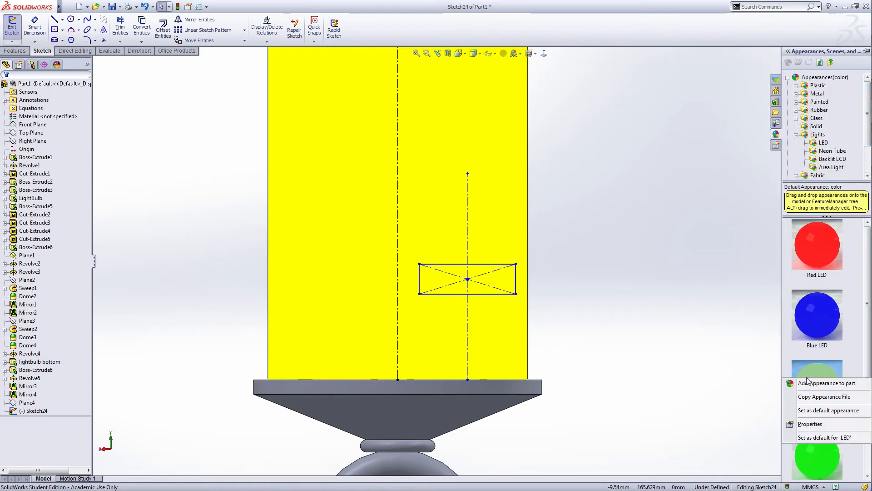
pyautogui.click(776, 361)
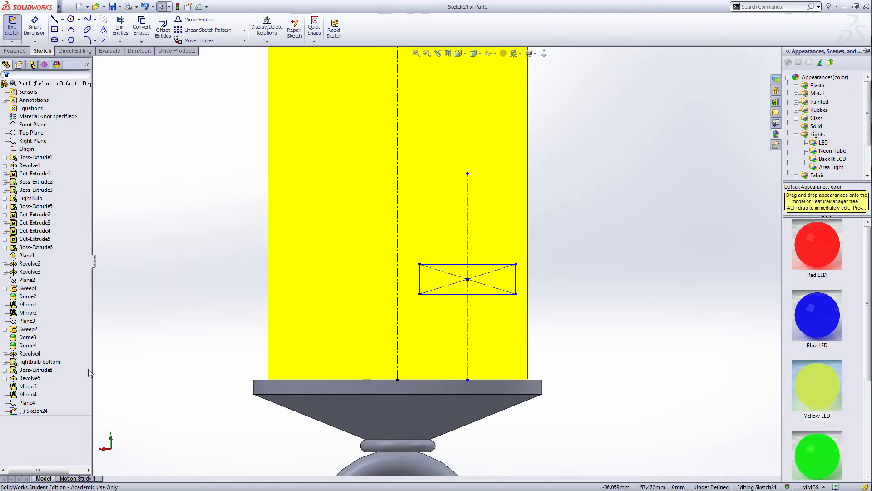
pyautogui.rightClick(46, 364)
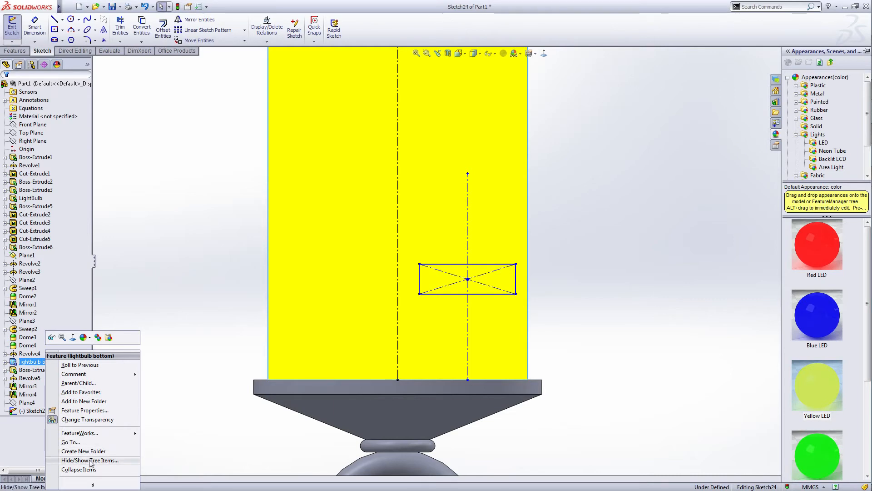
pyautogui.click(90, 338)
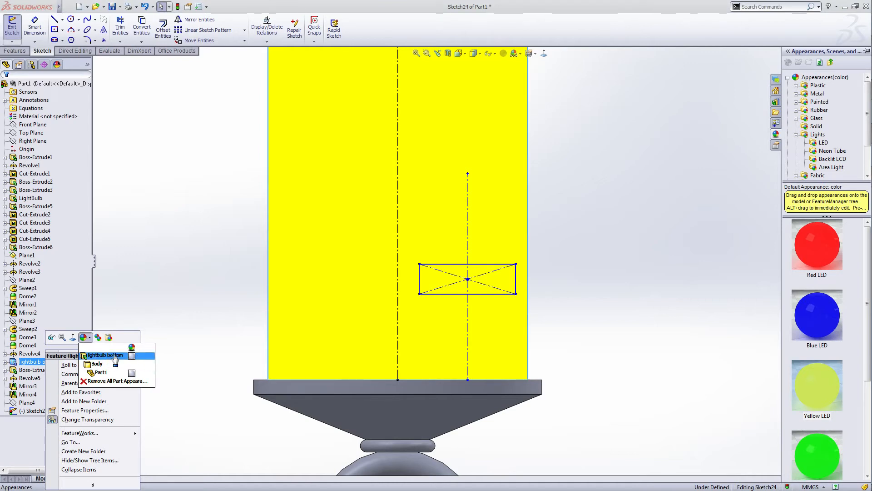
pyautogui.click(118, 382)
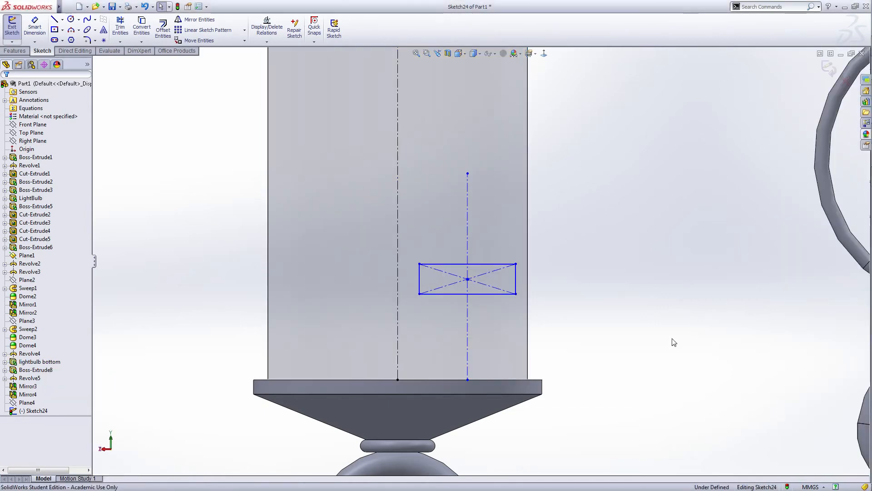
# Sketch a half outline beside the vertical centerlines: a slanted line about 1.4 mm, a side about 5.2 mm down to the base, and a 0.6 mm return.
pyautogui.scroll(4, 645, 309)
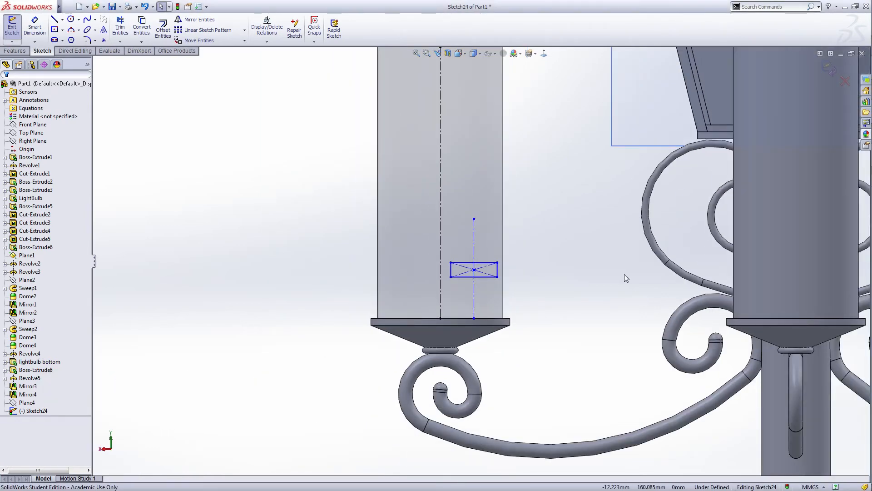
pyautogui.scroll(4, 625, 274)
pyautogui.scroll(-3, 483, 252)
pyautogui.scroll(-1, 483, 252)
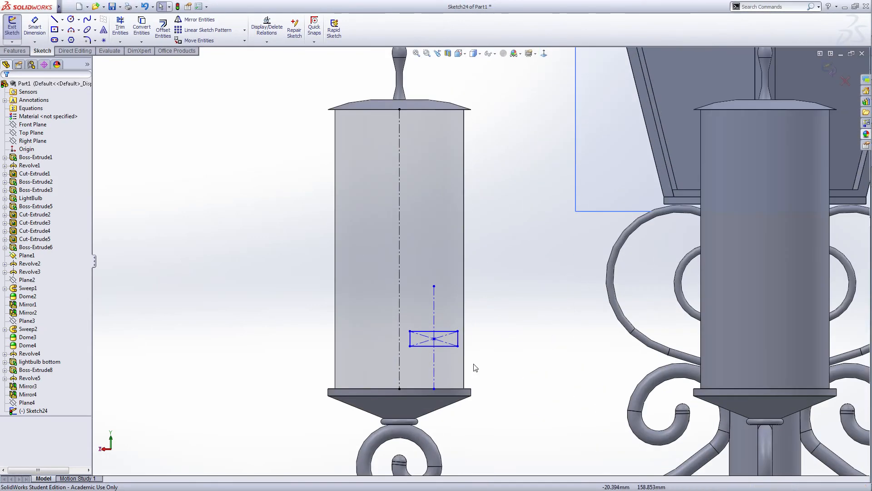
pyautogui.scroll(3, 484, 252)
pyautogui.scroll(-5, 483, 287)
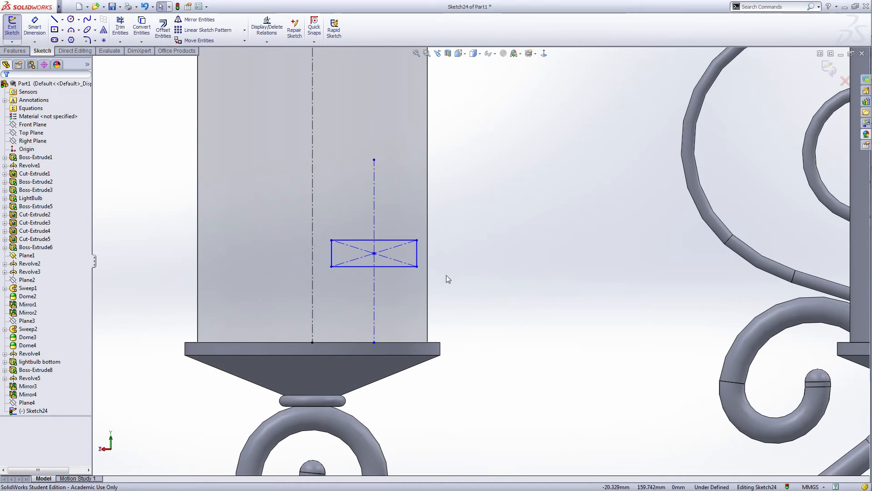
pyautogui.scroll(2, 446, 275)
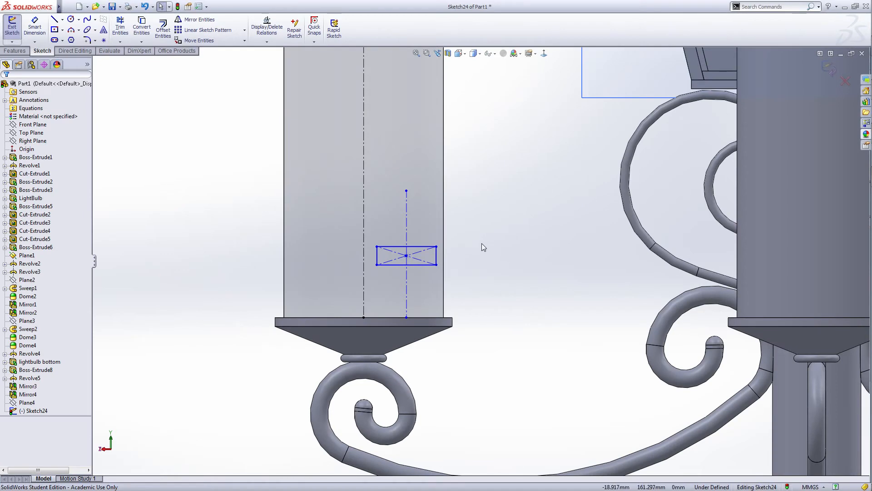
pyautogui.rightClick(483, 208)
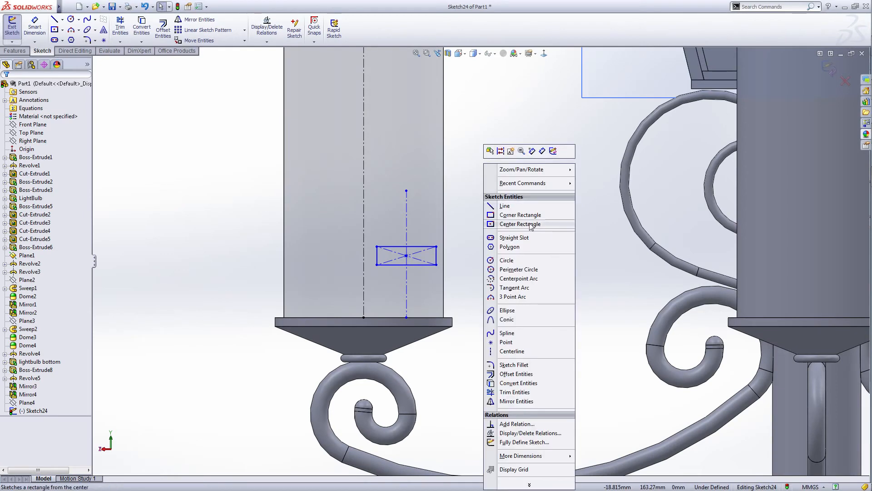
pyautogui.click(500, 205)
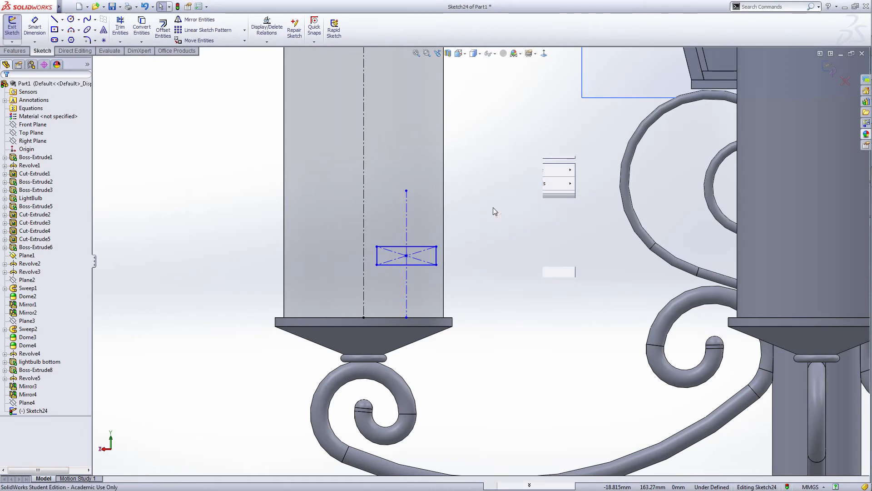
pyautogui.click(406, 222)
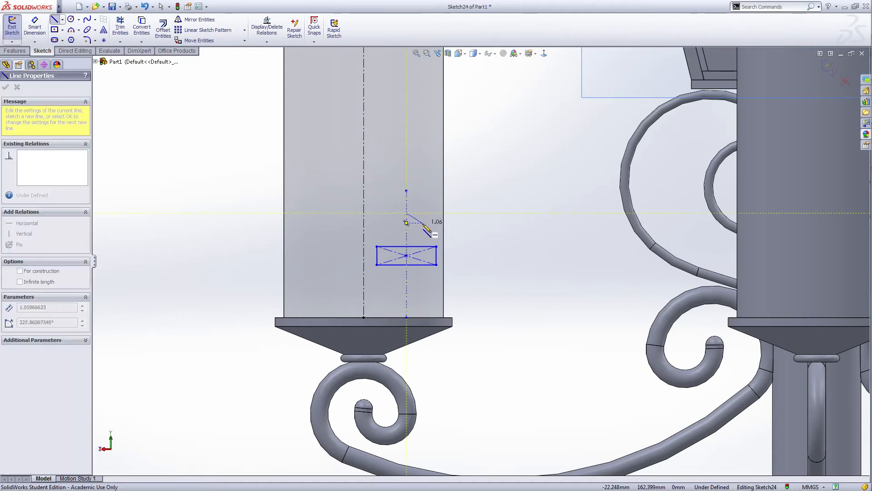
pyautogui.click(428, 226)
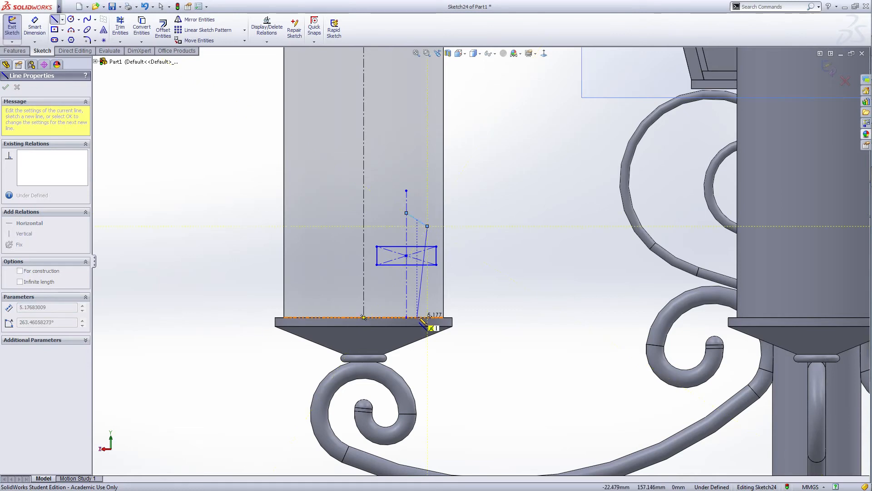
pyautogui.click(417, 316)
pyautogui.rightClick(406, 317)
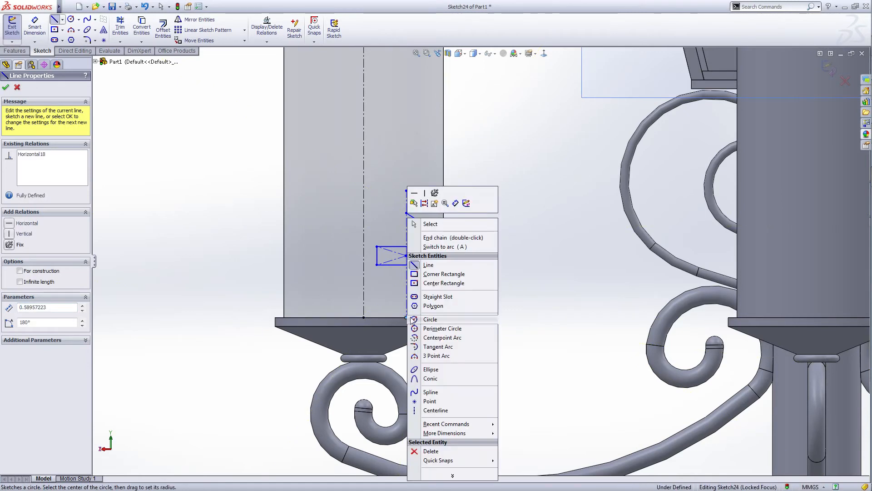
pyautogui.click(430, 223)
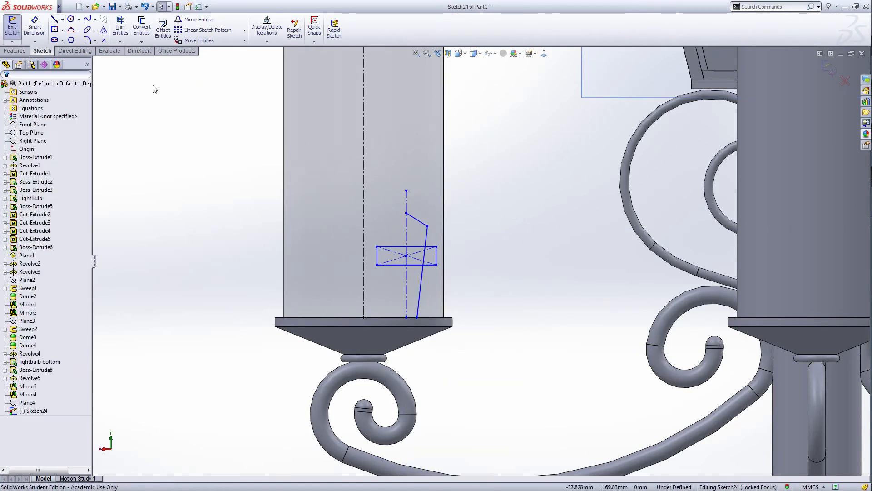
# Mirror the slanted top line, the long side line and the short base line about the lower vertical centerline.
pyautogui.click(196, 20)
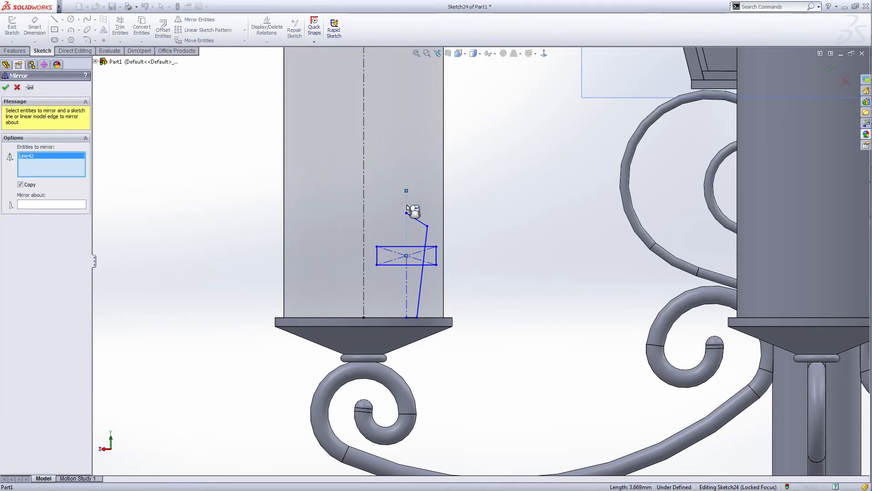
pyautogui.rightClick(65, 160)
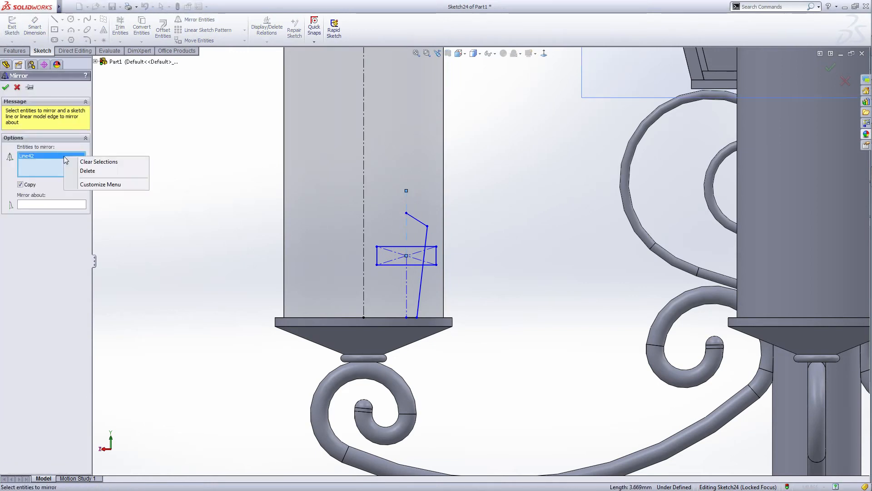
pyautogui.click(85, 172)
pyautogui.click(417, 220)
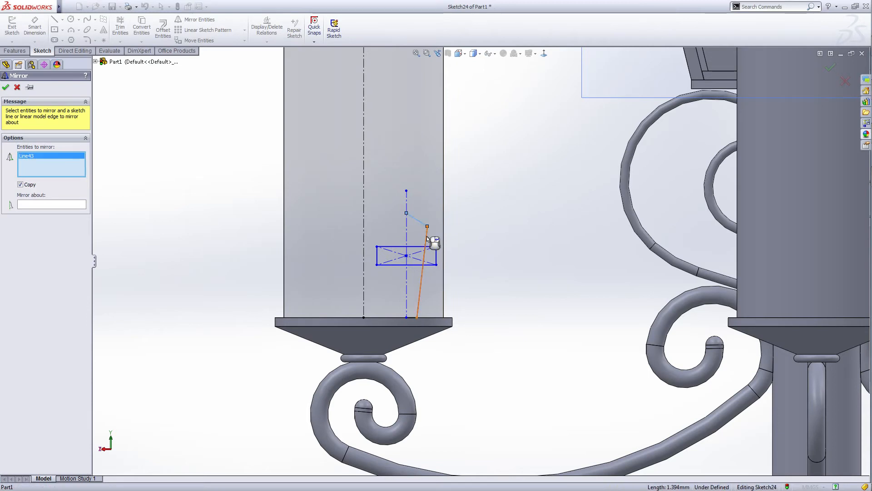
pyautogui.click(427, 235)
pyautogui.click(412, 318)
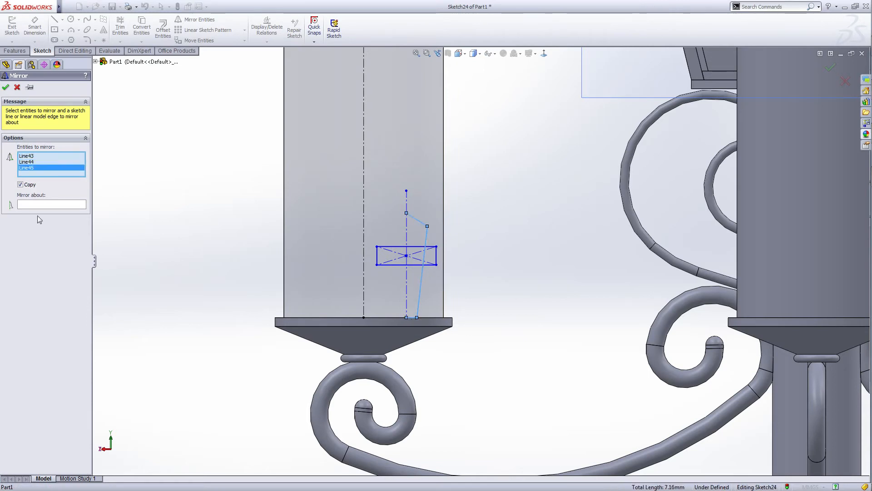
pyautogui.click(43, 205)
pyautogui.click(407, 279)
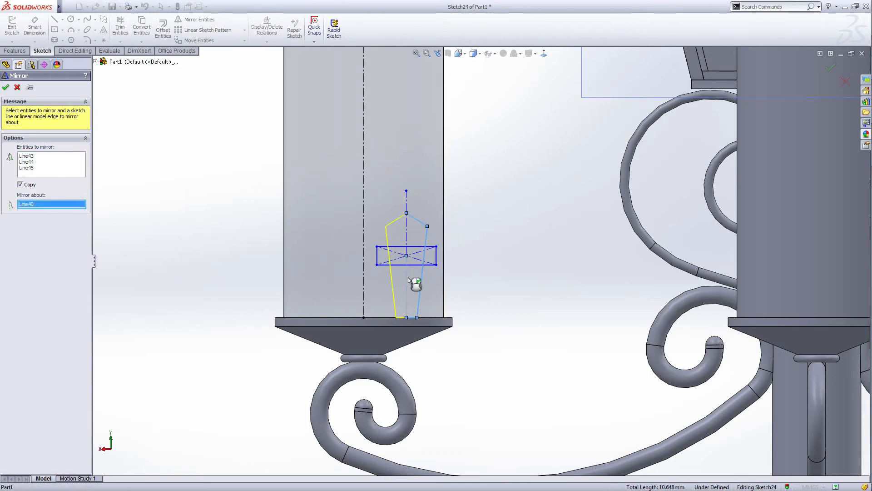
pyautogui.click(6, 88)
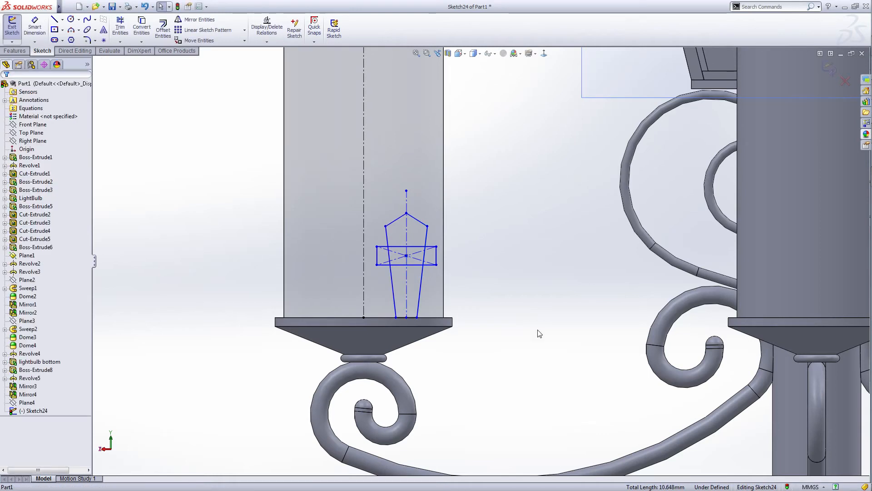
# Resize the rectangle to about 3.2 by 1.3 mm and join its corners nearest the lantern's centerline with two lines meeting in a point on it.
pyautogui.moveTo(436, 265)
pyautogui.mouseDown()
pyautogui.moveTo(436, 275)
pyautogui.moveTo(435, 267)
pyautogui.mouseUp()
pyautogui.click(516, 299)
pyautogui.rightClick(511, 198)
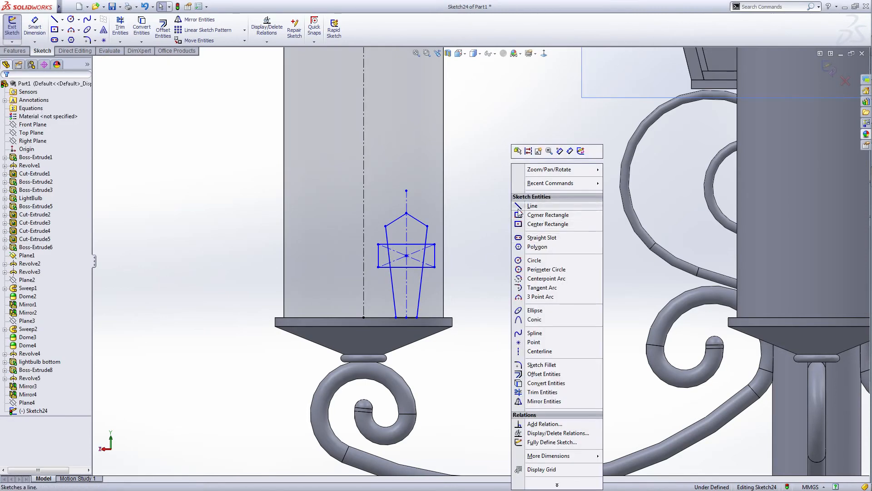
pyautogui.click(519, 207)
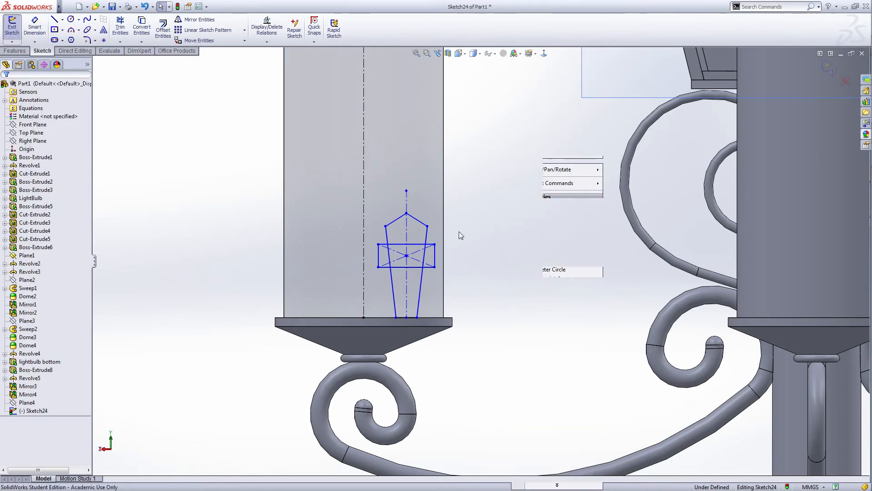
pyautogui.click(378, 245)
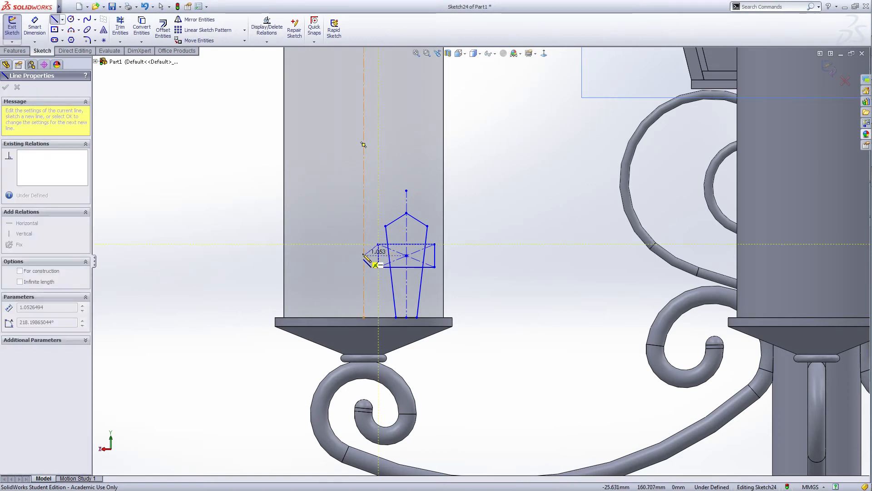
pyautogui.click(363, 255)
pyautogui.rightClick(380, 266)
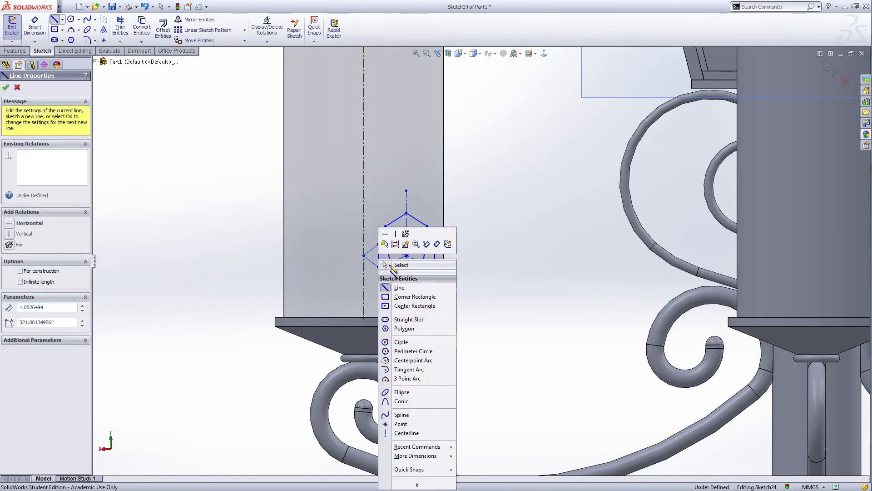
pyautogui.click(395, 265)
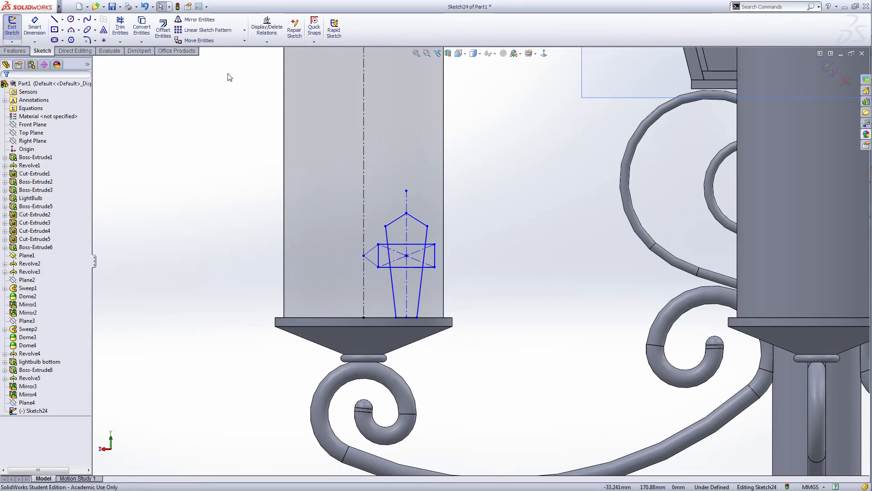
# Mirror the two lines of the rectangle's pointed end about the upper vertical centerline.
pyautogui.click(193, 19)
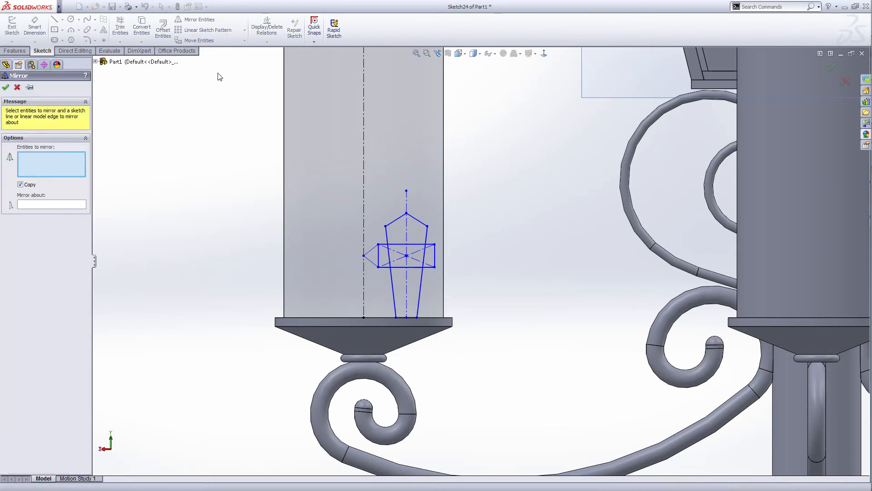
pyautogui.click(372, 250)
pyautogui.click(372, 262)
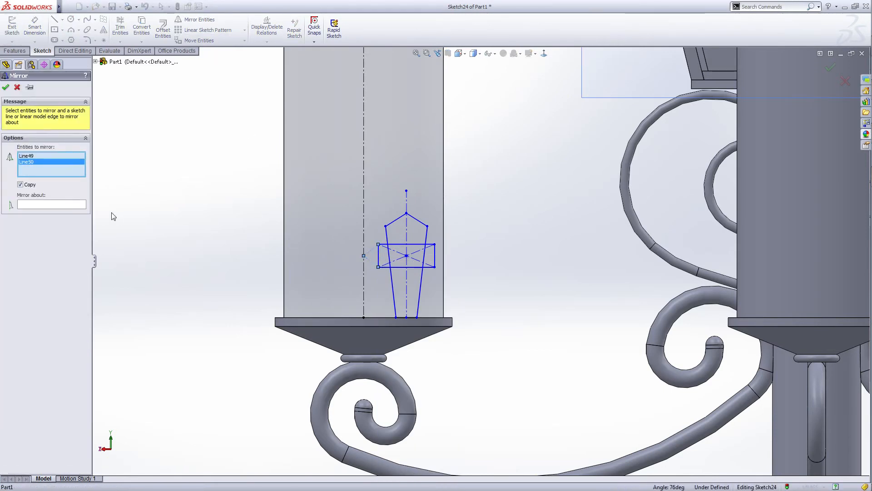
pyautogui.click(75, 206)
pyautogui.click(409, 201)
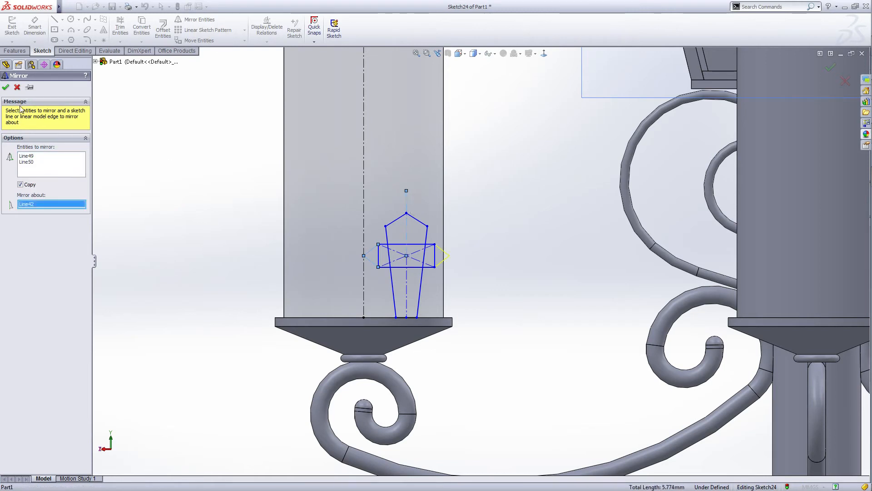
pyautogui.click(6, 87)
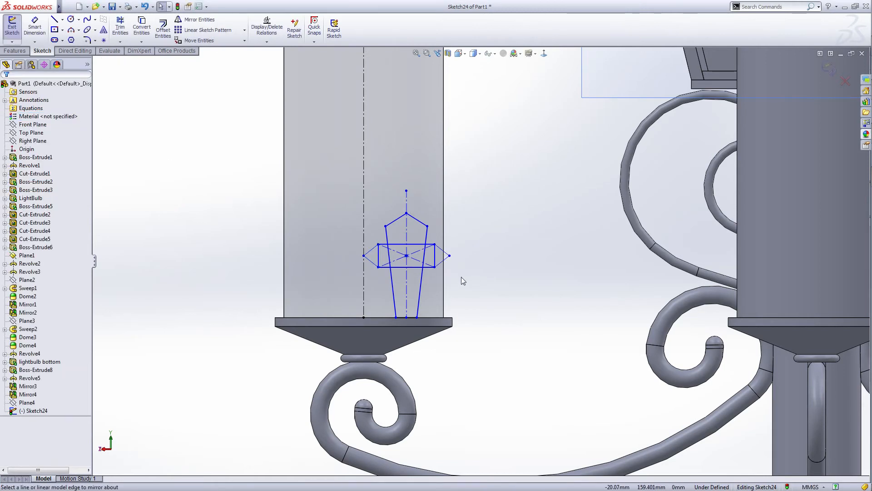
# Convert the rectangle's two vertical sides into construction lines.
pyautogui.click(379, 262)
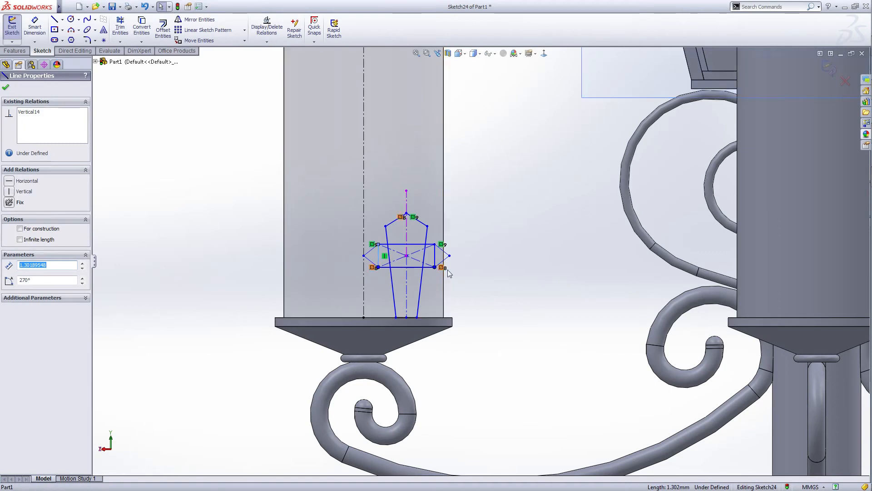
pyautogui.keyDown('ctrl'); pyautogui.click(435, 259); pyautogui.keyUp('ctrl')
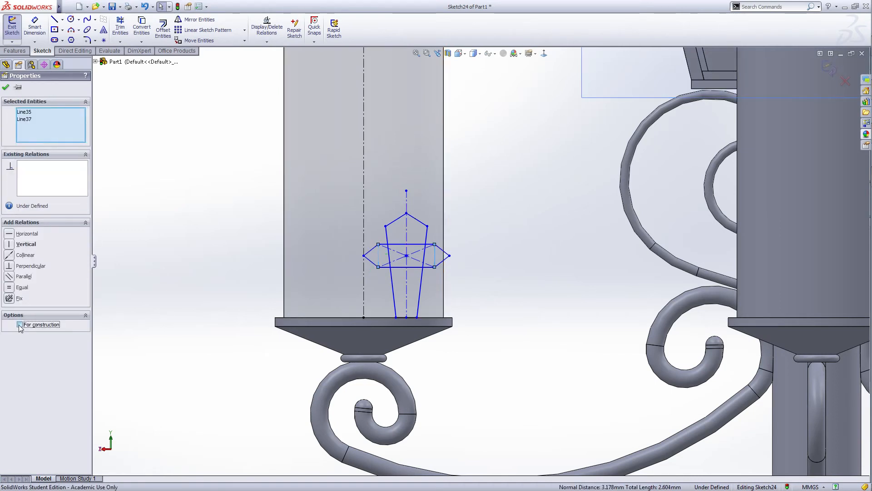
pyautogui.click(512, 249)
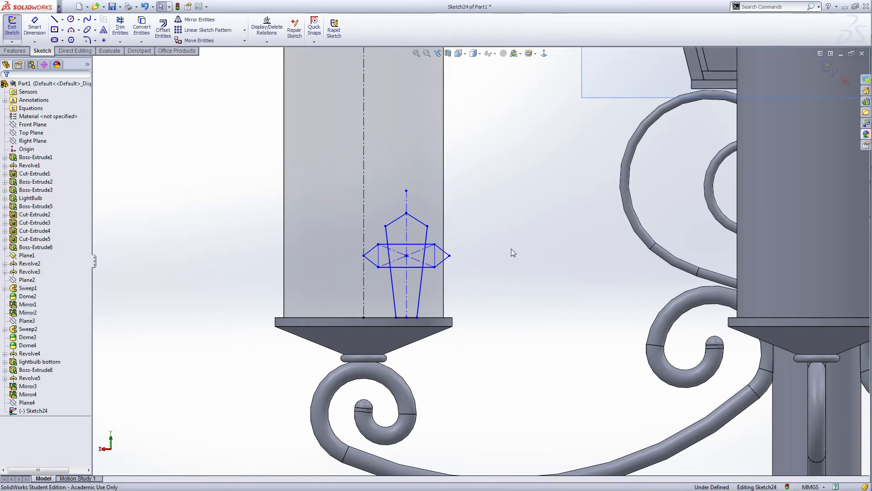
pyautogui.scroll(5, 418, 263)
pyautogui.scroll(-3, 500, 277)
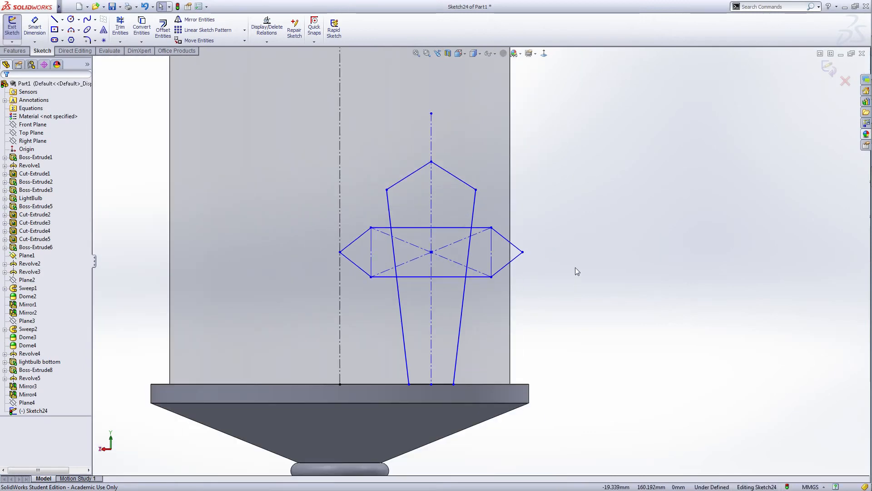
# Trim away the inner segments where the rectangle and the tapered outline cross, leaving one continuous cross-shaped outline.
pyautogui.scroll(-2, 575, 267)
pyautogui.click(120, 28)
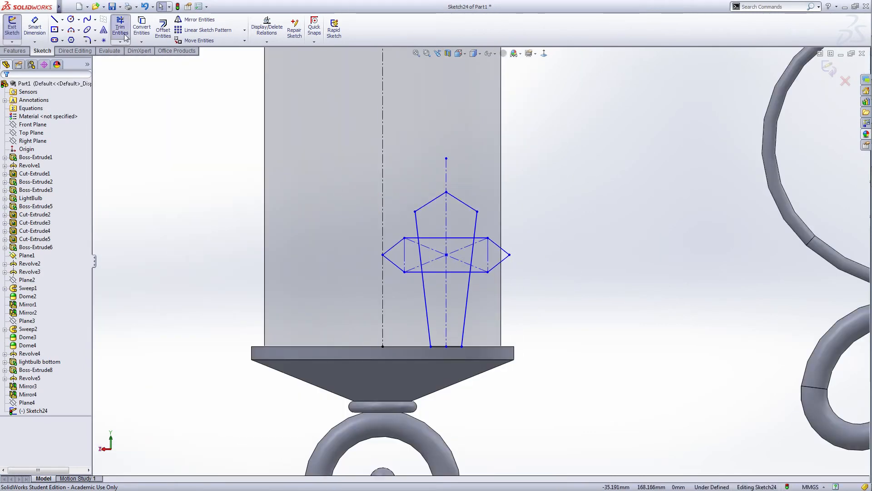
pyautogui.click(460, 237)
pyautogui.click(438, 241)
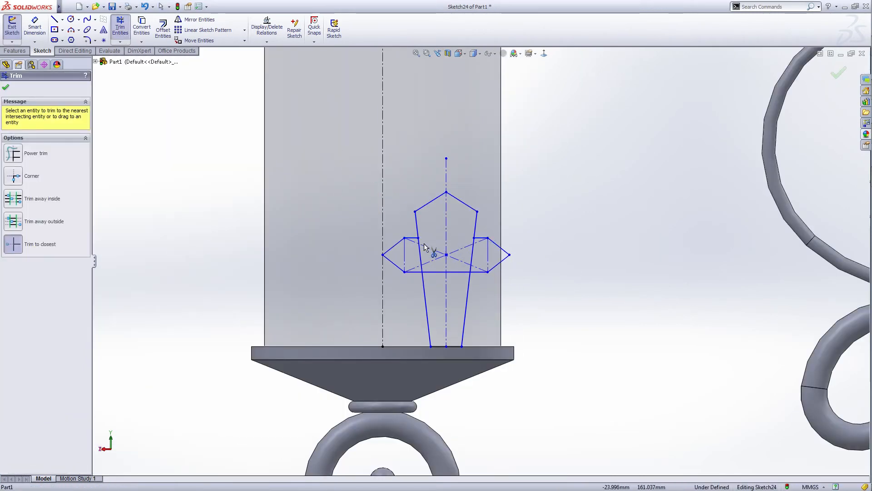
pyautogui.click(421, 251)
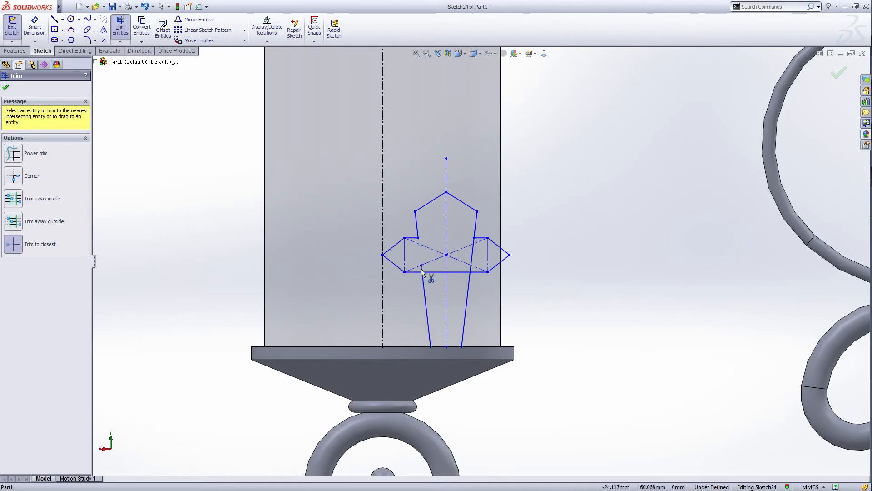
pyautogui.click(445, 272)
pyautogui.click(472, 263)
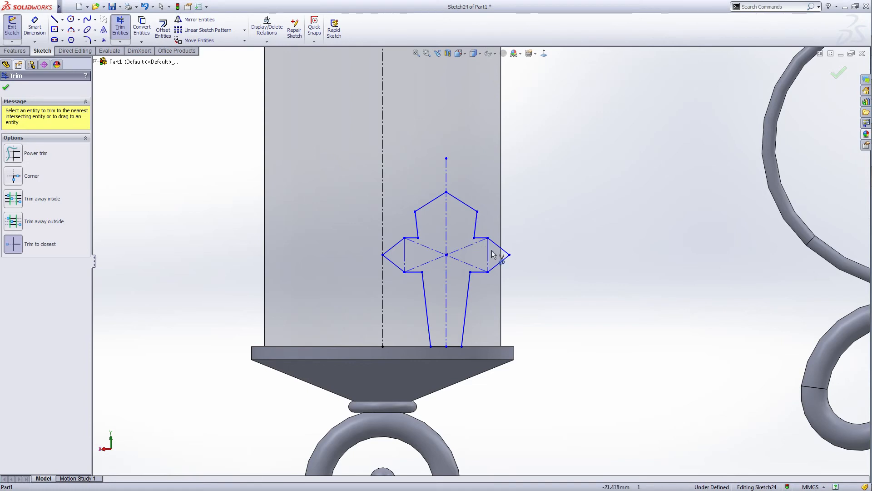
# Sketch a circle with a radius of about 0.8 mm at the rectangle's center, where its diagonals cross.
pyautogui.rightClick(568, 194)
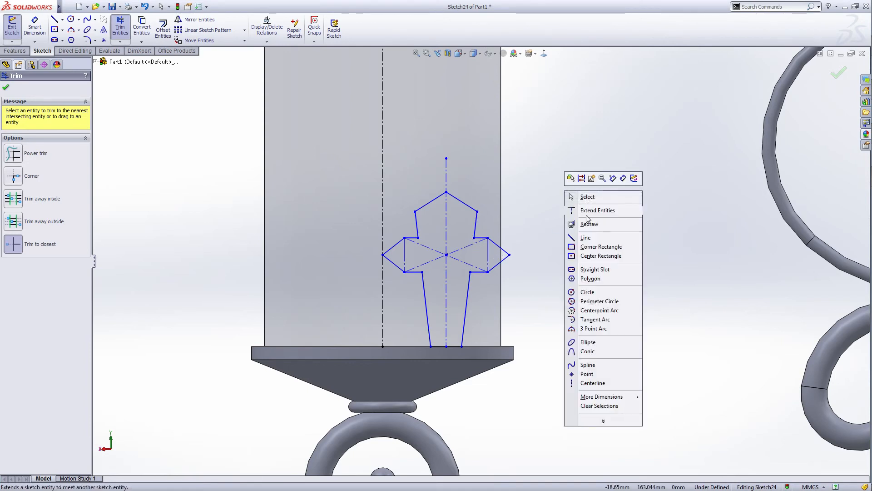
pyautogui.click(573, 293)
pyautogui.click(446, 255)
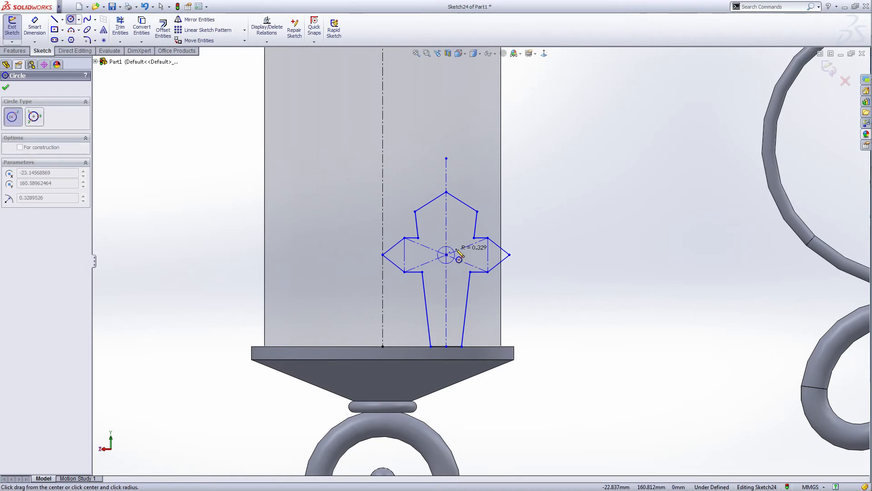
pyautogui.click(464, 242)
pyautogui.rightClick(463, 241)
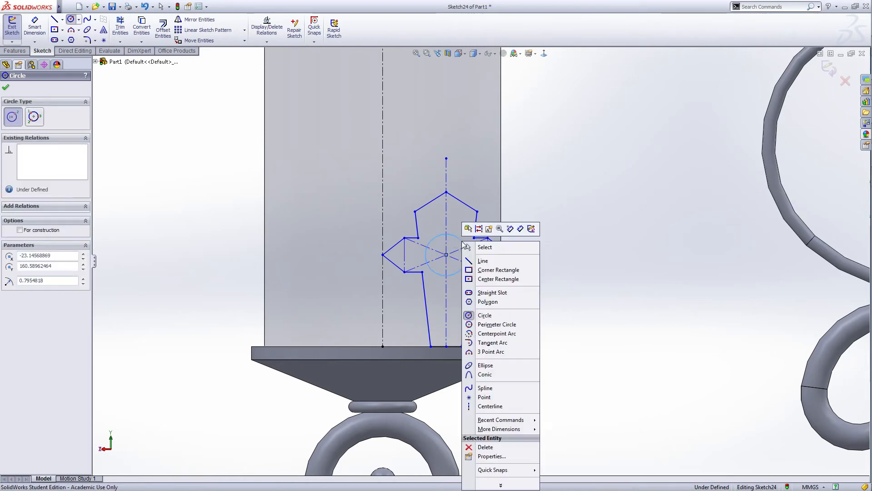
pyautogui.click(498, 249)
# Draw a horizontal centerline between the midpoints of the rectangle's two vertical construction sides.
pyautogui.scroll(3, 548, 255)
pyautogui.scroll(-3, 516, 245)
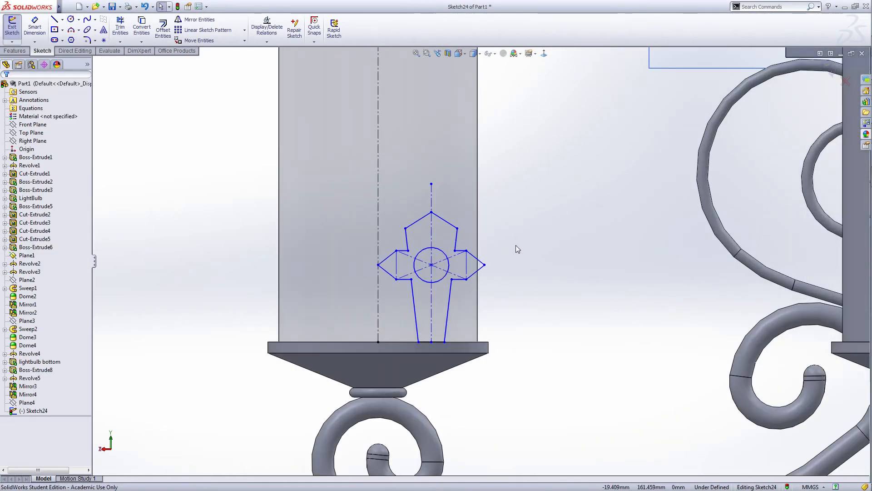
pyautogui.rightClick(564, 281)
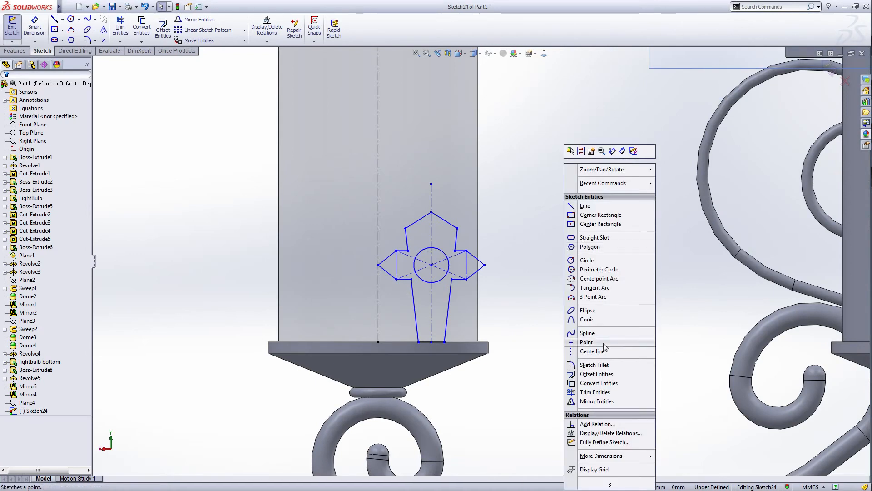
pyautogui.click(595, 351)
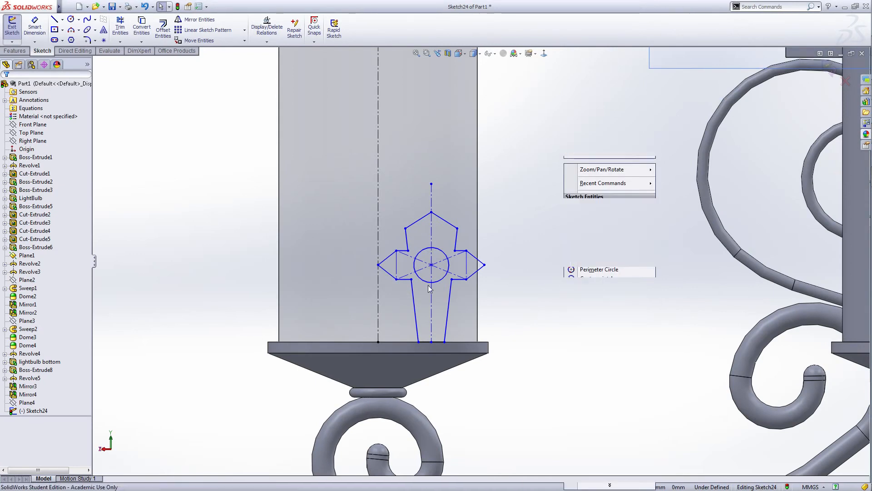
pyautogui.click(397, 264)
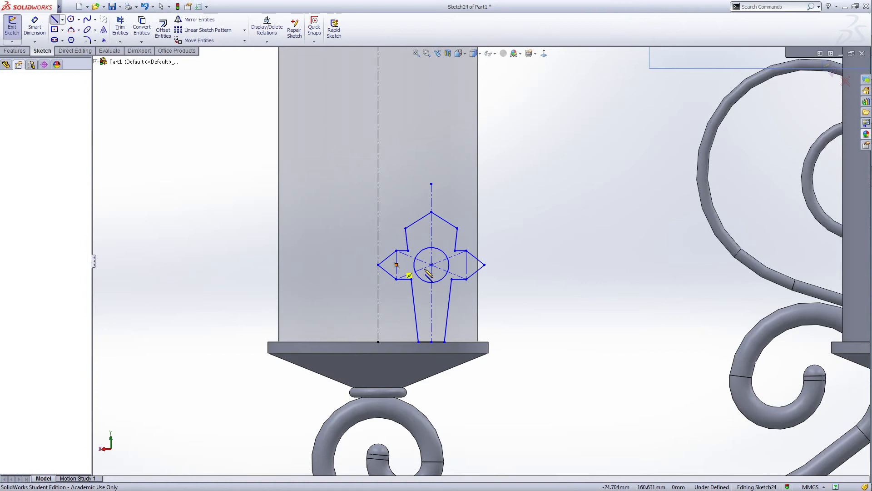
pyautogui.click(466, 264)
pyautogui.rightClick(467, 264)
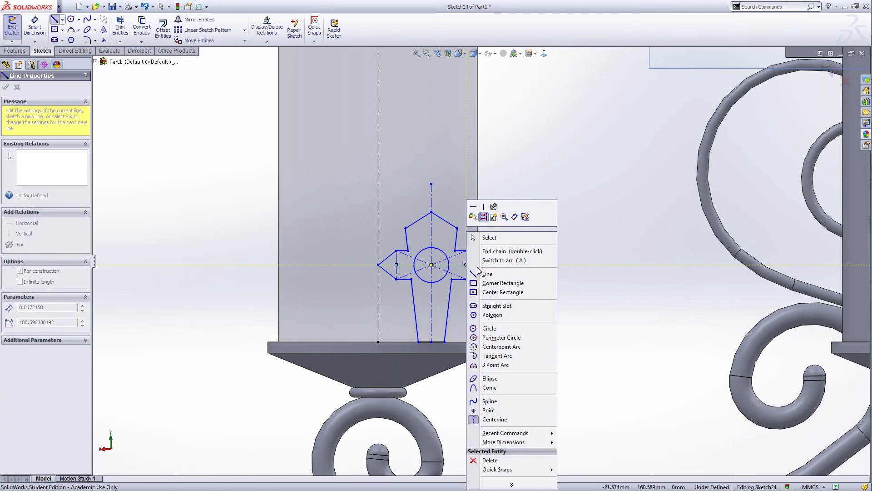
pyautogui.click(489, 238)
# Make the ornament's side tip on the lantern's centerline coincident with the new horizontal centerline.
pyautogui.click(404, 265)
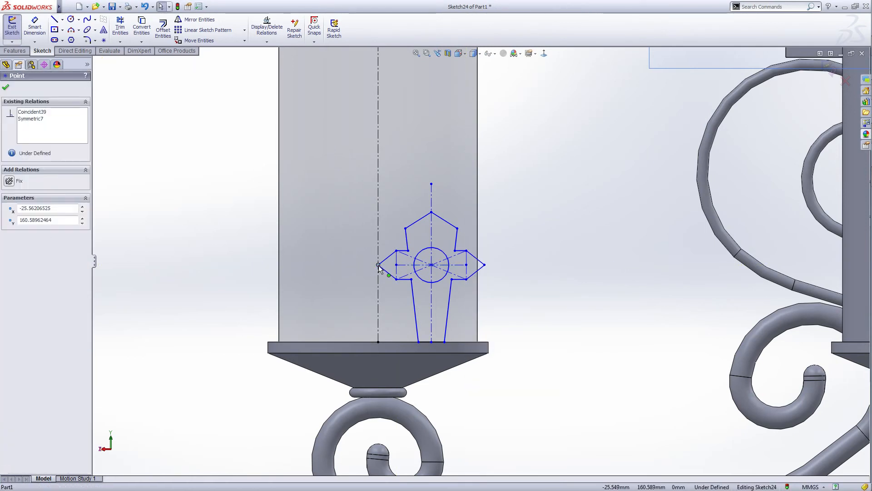
pyautogui.keyDown('ctrl'); pyautogui.click(431, 265); pyautogui.keyUp('ctrl')
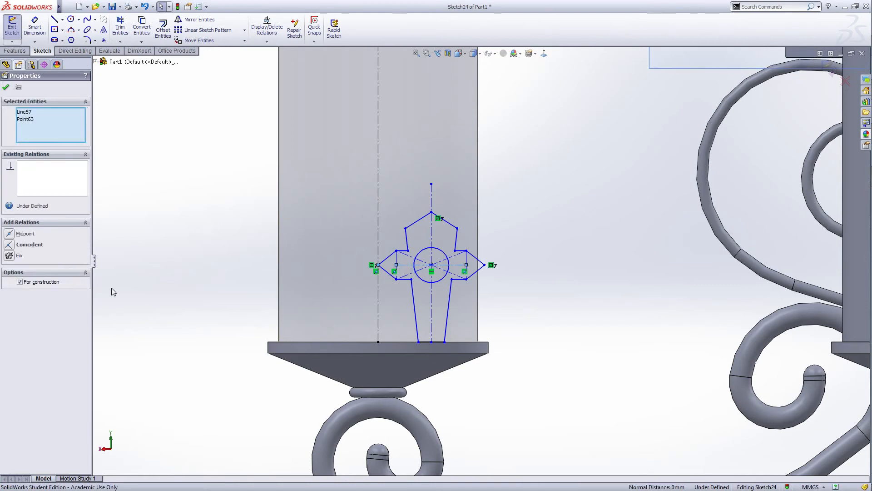
pyautogui.click(13, 245)
pyautogui.click(6, 89)
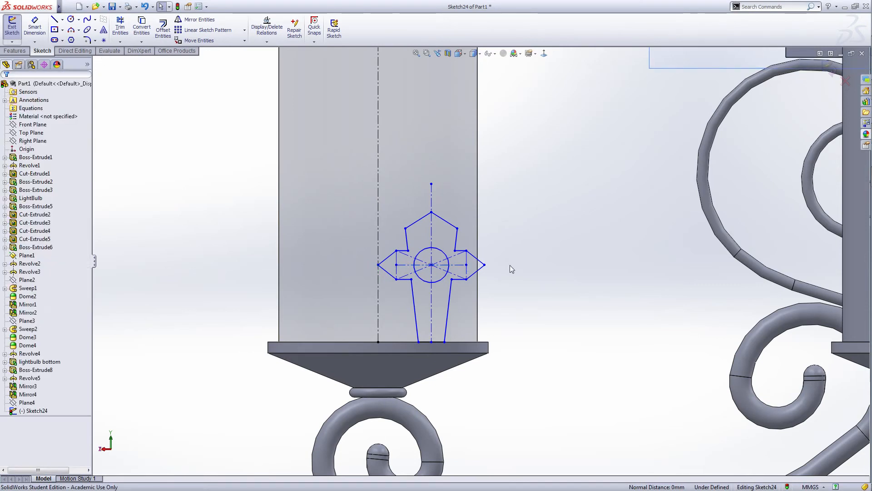
# Try to dimension the overall width between the ornament's two side tips as pi/2 mm.
pyautogui.rightClick(521, 245)
pyautogui.click(579, 151)
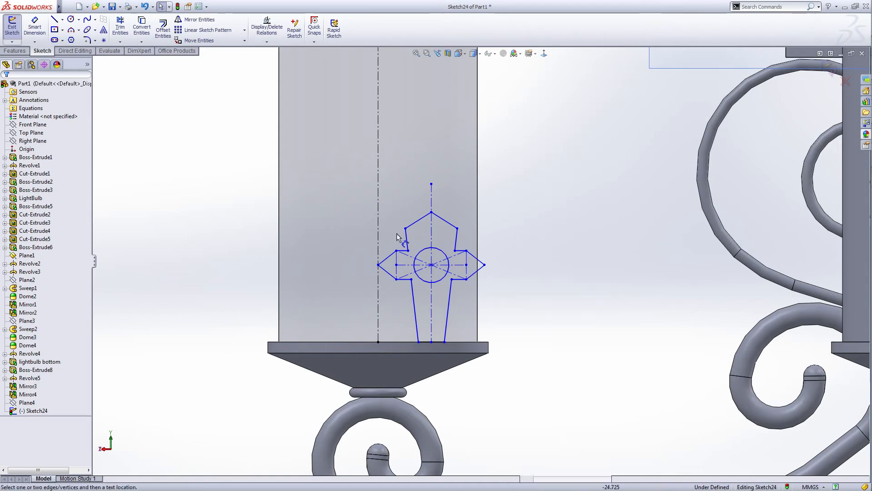
pyautogui.click(378, 265)
pyautogui.click(484, 265)
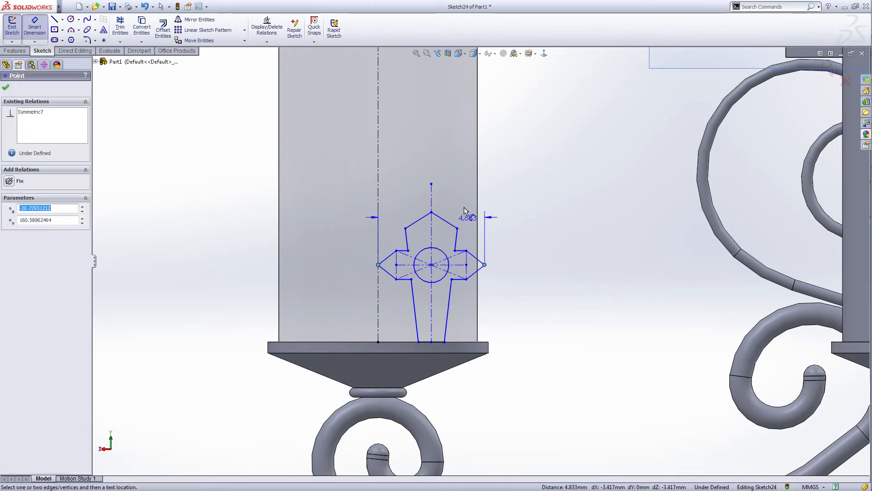
pyautogui.click(437, 157)
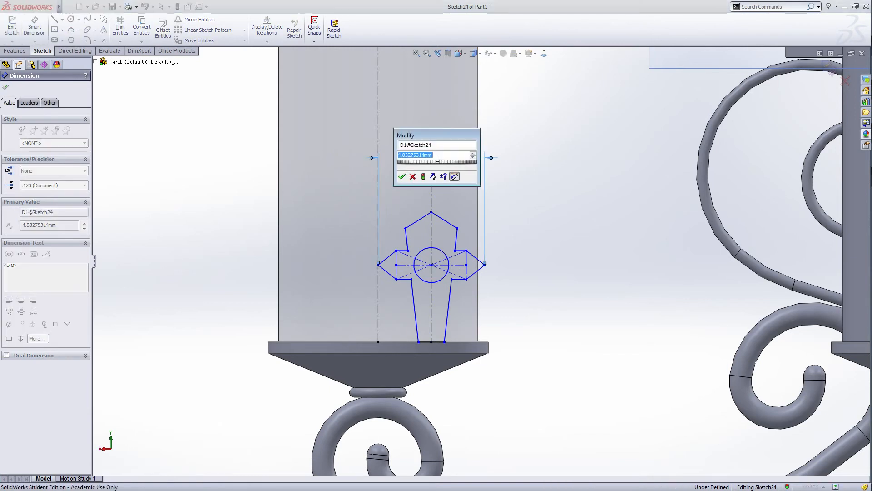
pyautogui.write('pi/2')
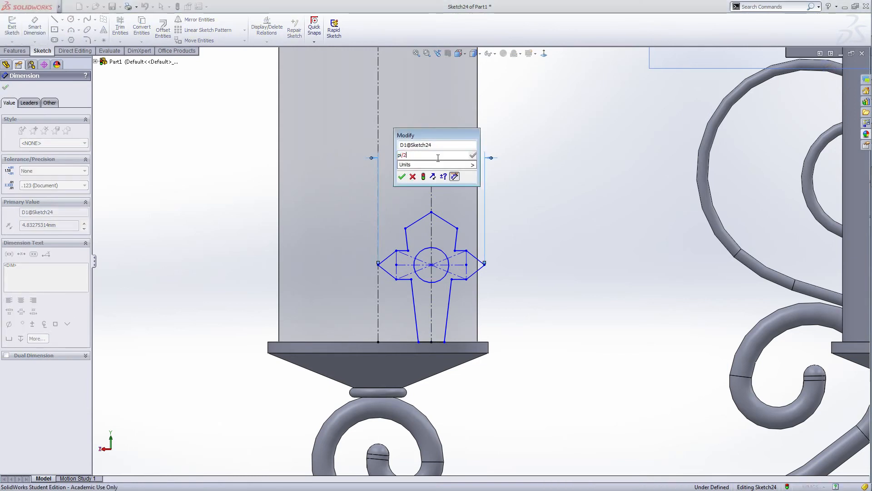
pyautogui.press('Return')
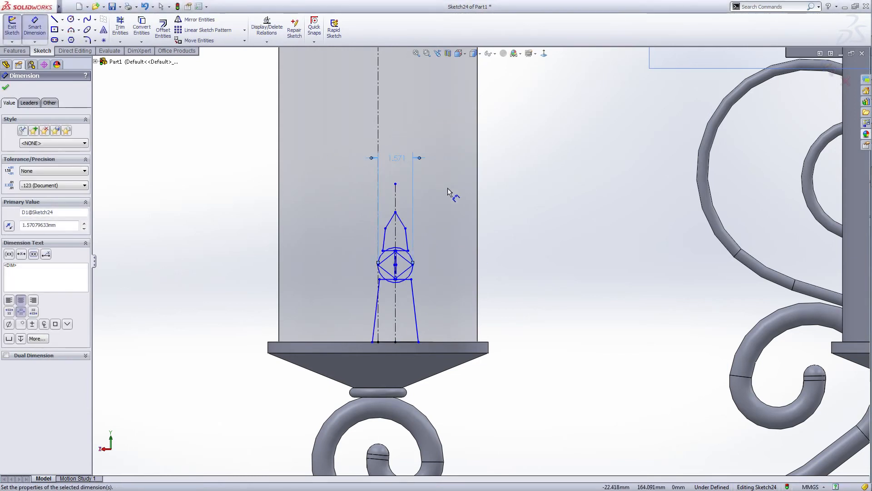
pyautogui.click(7, 88)
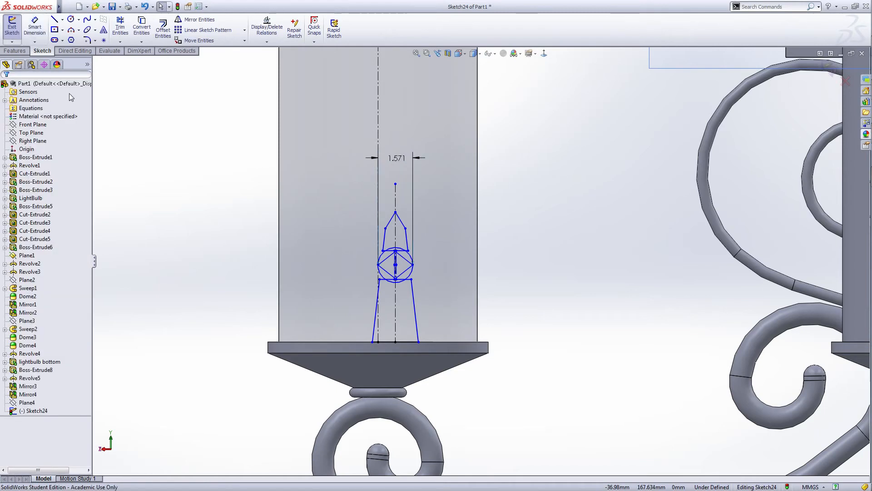
# Undo the last width change and delete the width dimension between the side tips.
pyautogui.click(143, 7)
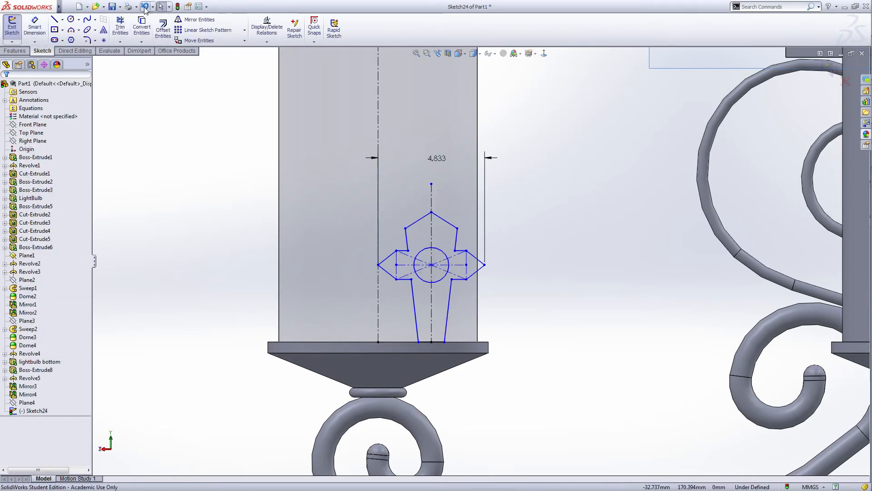
pyautogui.click(442, 161)
pyautogui.press('Delete')
# Lower the ornament's shoulder corners to steepen its top point, and shrink the central circle to about 0.87 mm in diameter.
pyautogui.scroll(-2, 445, 225)
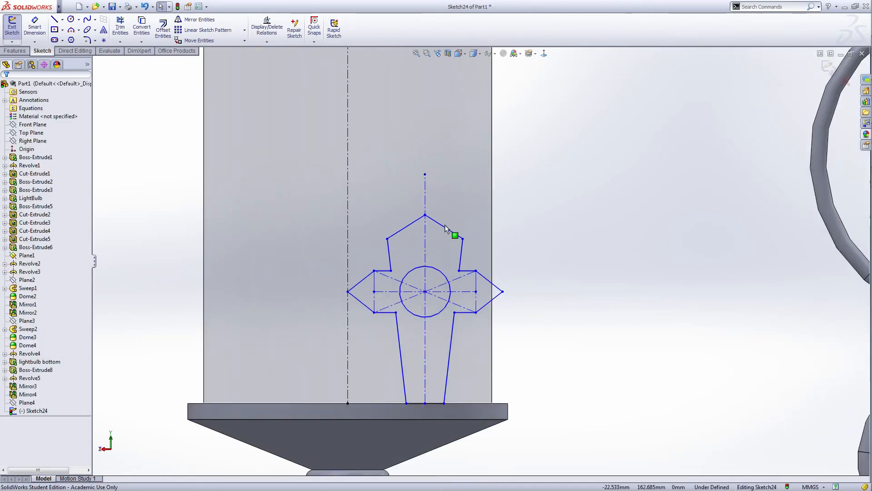
pyautogui.scroll(-2, 375, 251)
pyautogui.moveTo(378, 244); pyautogui.dragTo(382, 255)
pyautogui.click(600, 306)
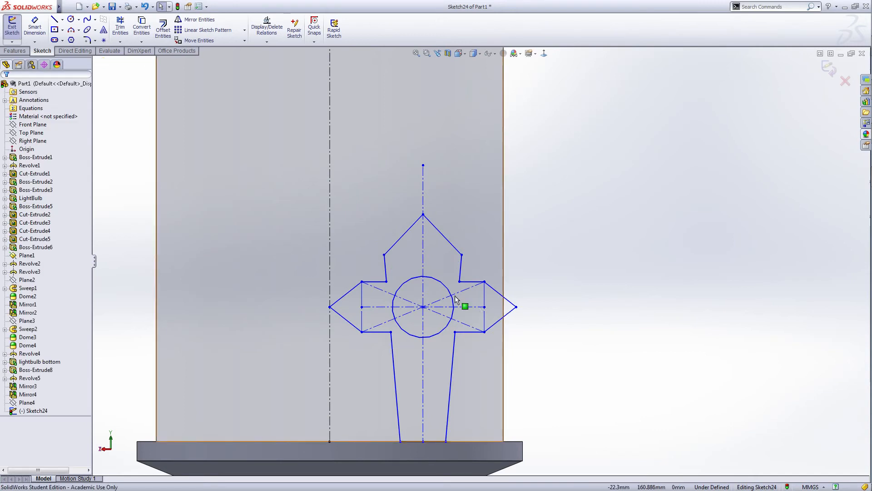
pyautogui.click(439, 295)
pyautogui.moveTo(439, 295); pyautogui.dragTo(434, 296)
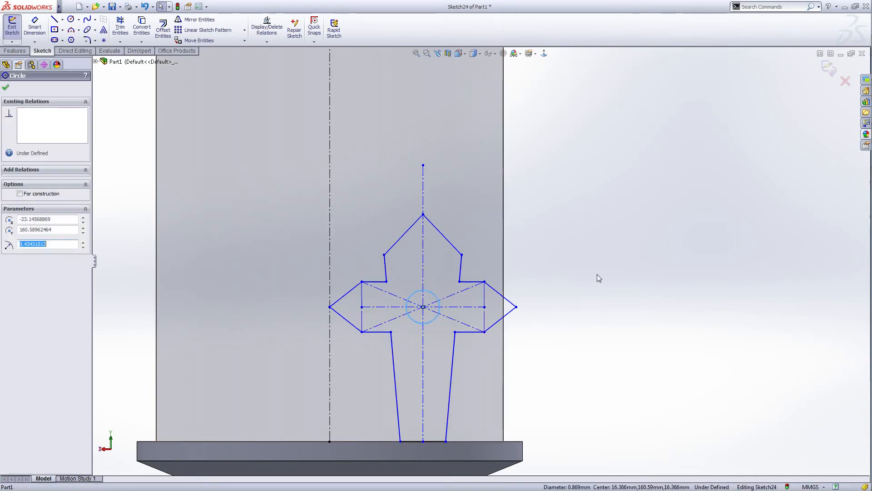
pyautogui.click(597, 274)
# Dimension the overall width between the ornament's two side tips as pi/2 mm.
pyautogui.scroll(5, 494, 296)
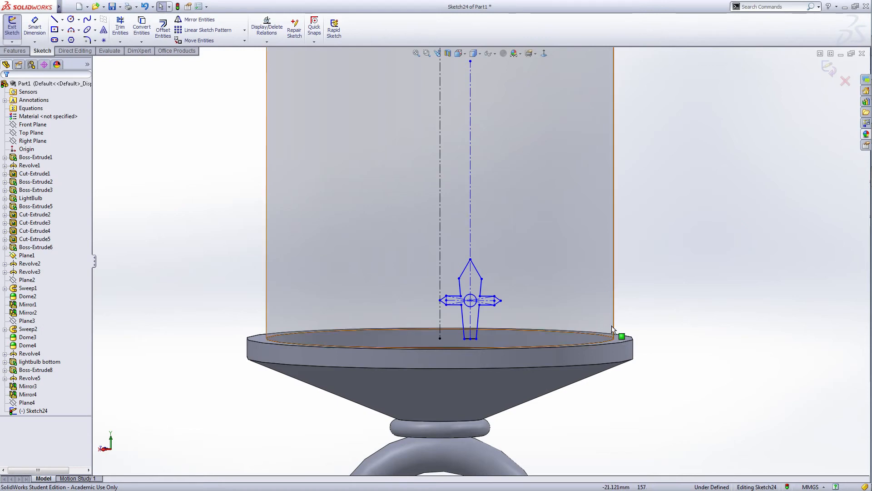
pyautogui.click(544, 53)
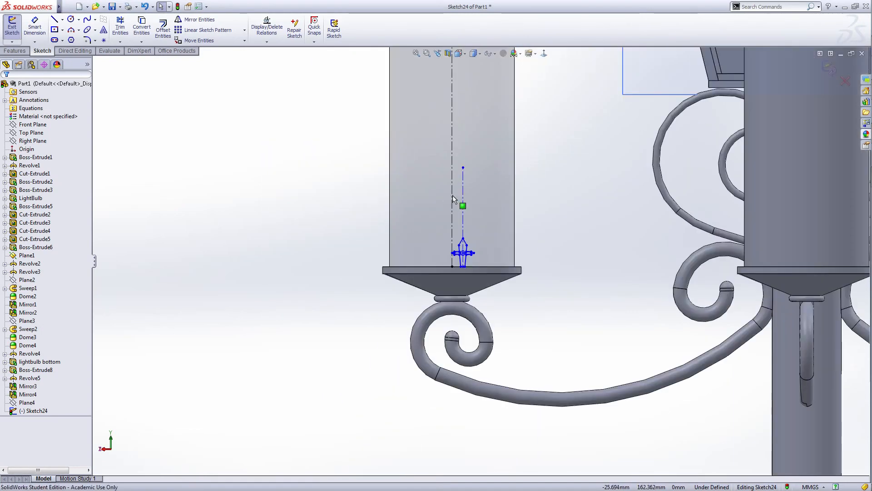
pyautogui.scroll(2, 474, 231)
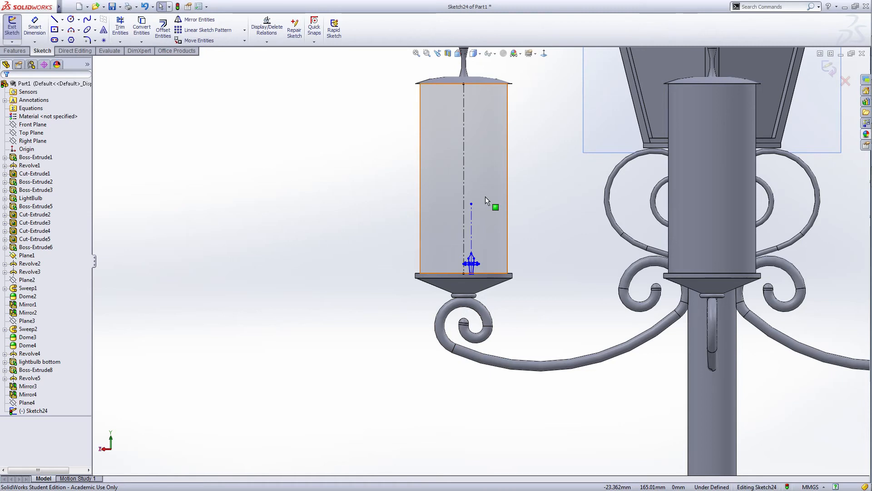
pyautogui.scroll(-5, 475, 267)
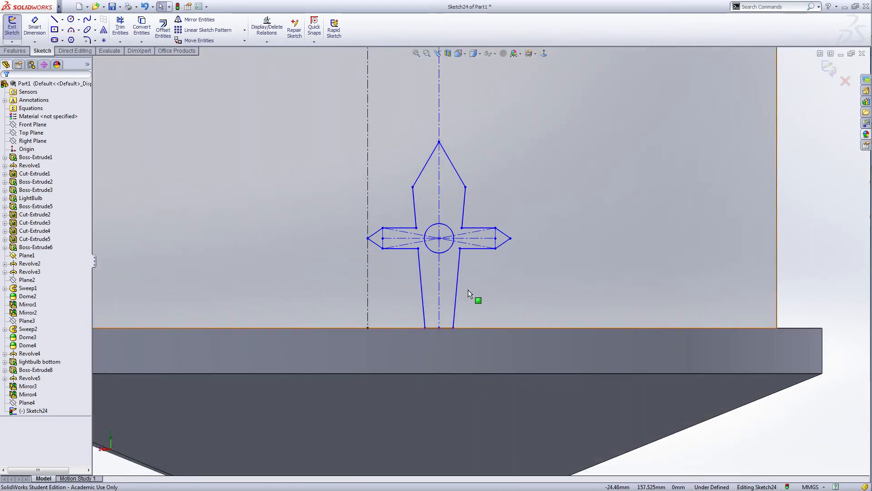
pyautogui.click(466, 222)
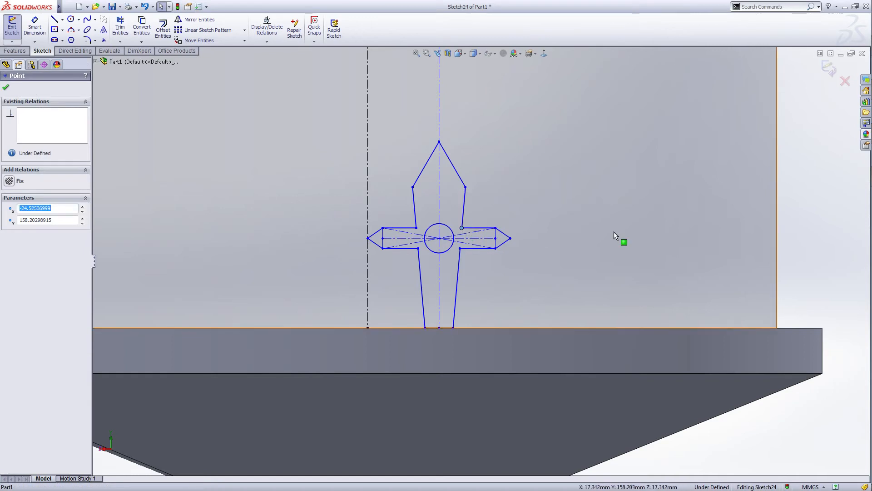
pyautogui.rightClick(798, 226)
pyautogui.click(828, 210)
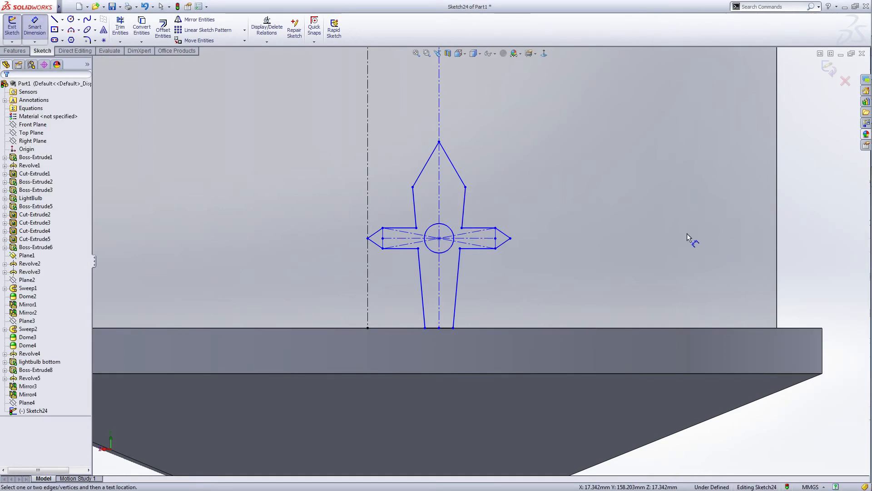
pyautogui.click(367, 238)
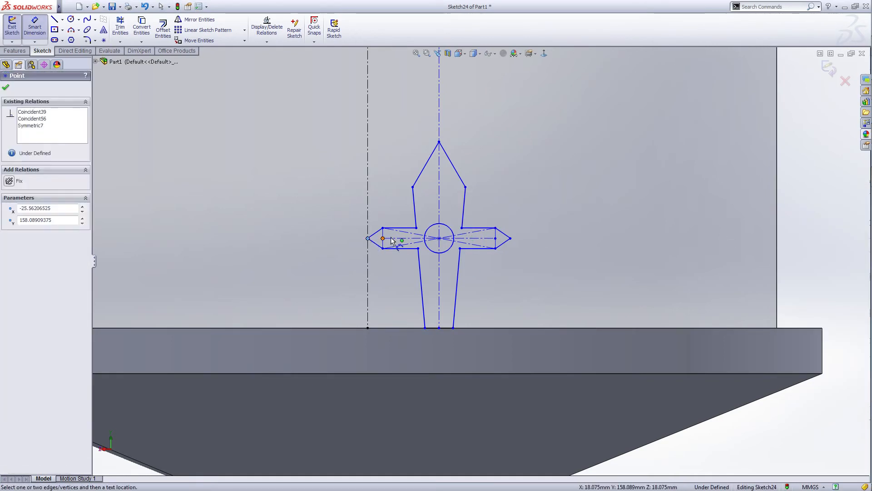
pyautogui.click(511, 239)
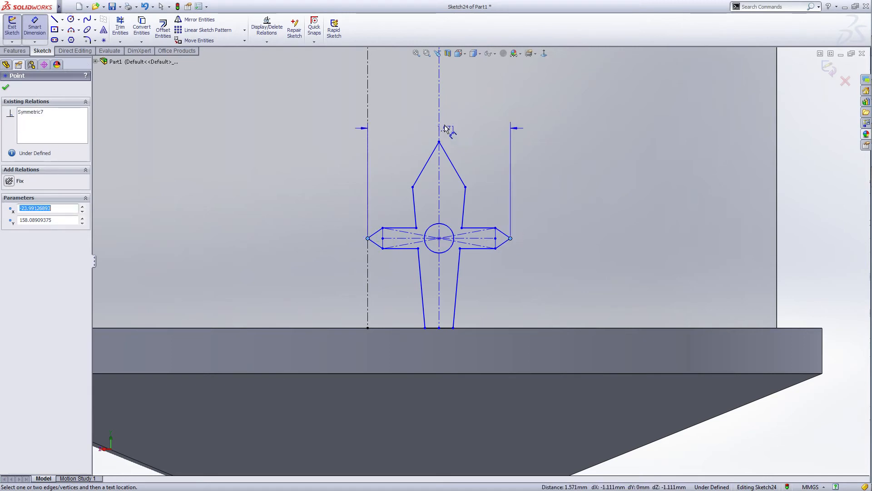
pyautogui.click(438, 100)
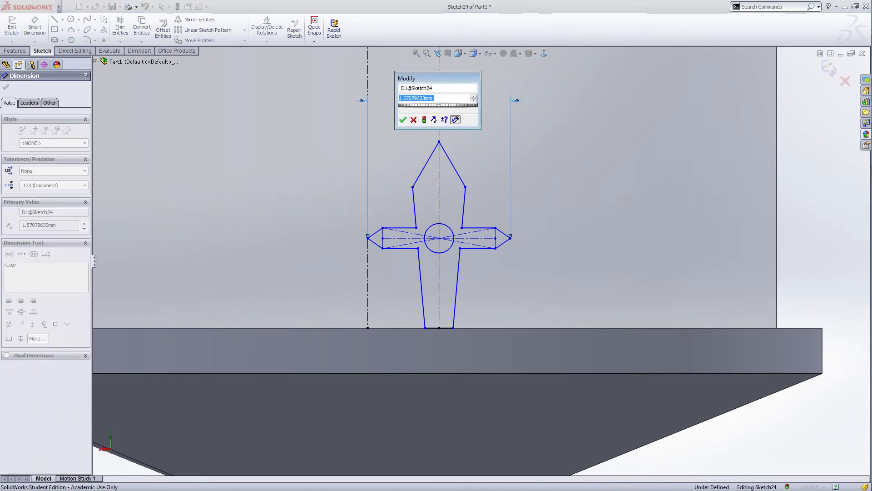
pyautogui.write('pi')
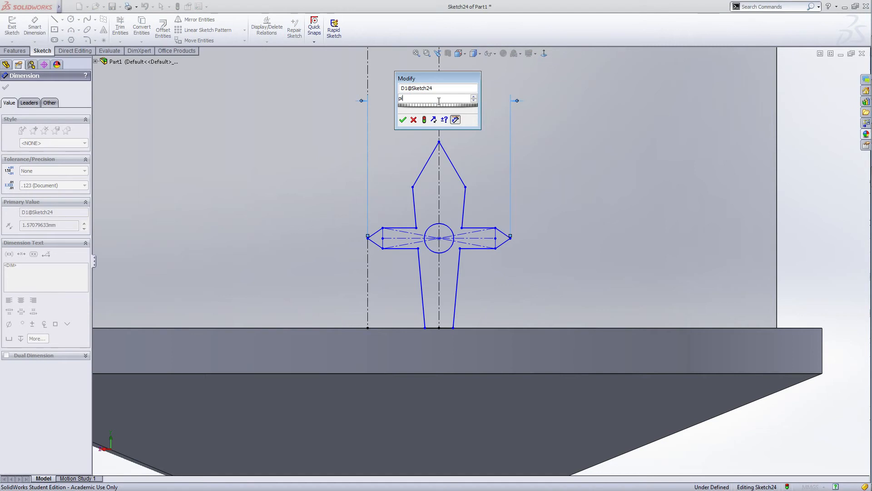
pyautogui.write('/2')
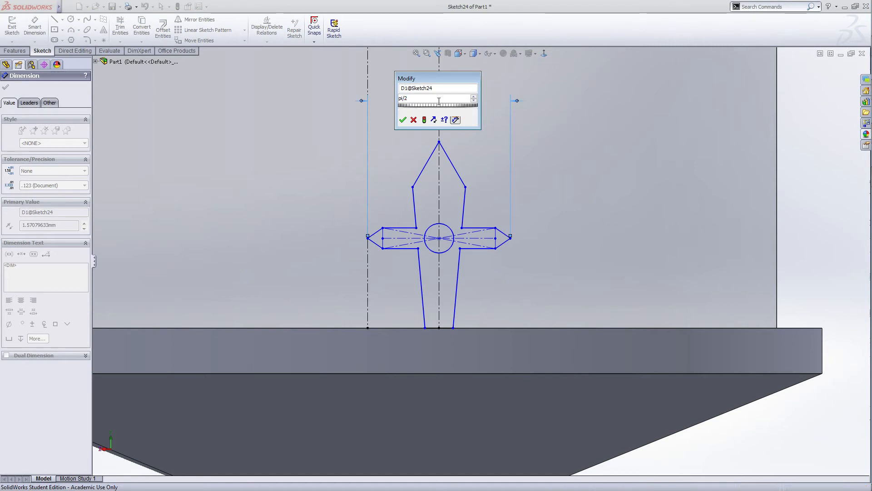
pyautogui.press('Return')
pyautogui.click(843, 179)
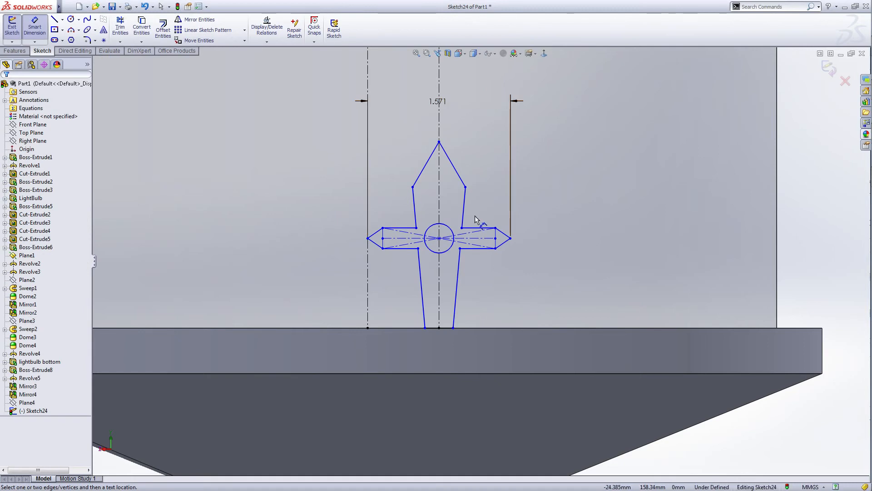
pyautogui.click(465, 187)
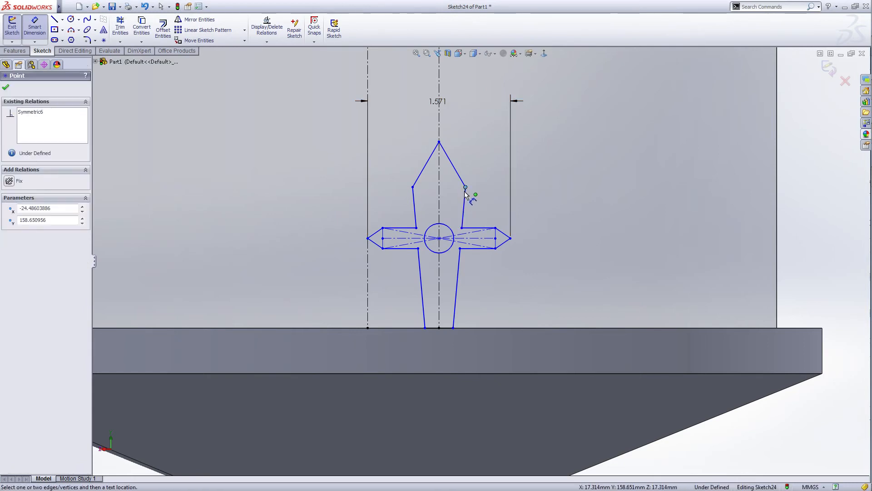
pyautogui.press('Escape')
# Set up a linear sketch pattern along the X-axis with a spacing of 9*pi/16 mm and 8 instances.
pyautogui.scroll(-4, 464, 210)
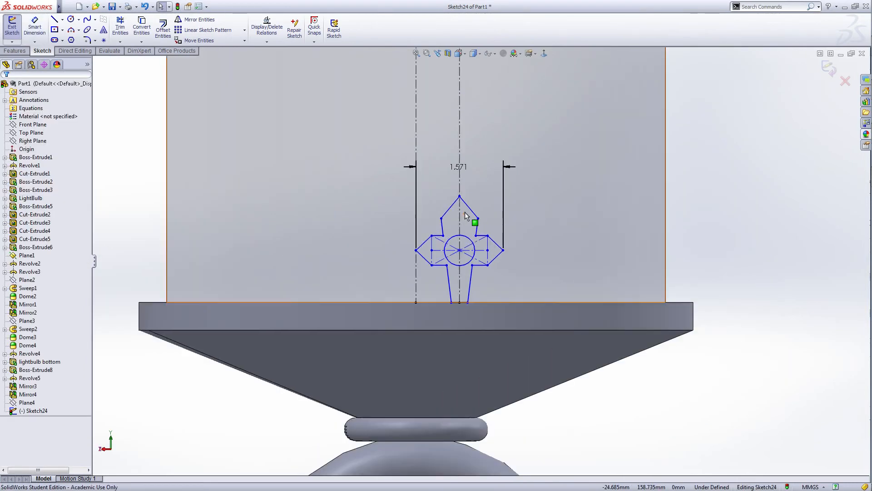
pyautogui.scroll(-3, 459, 274)
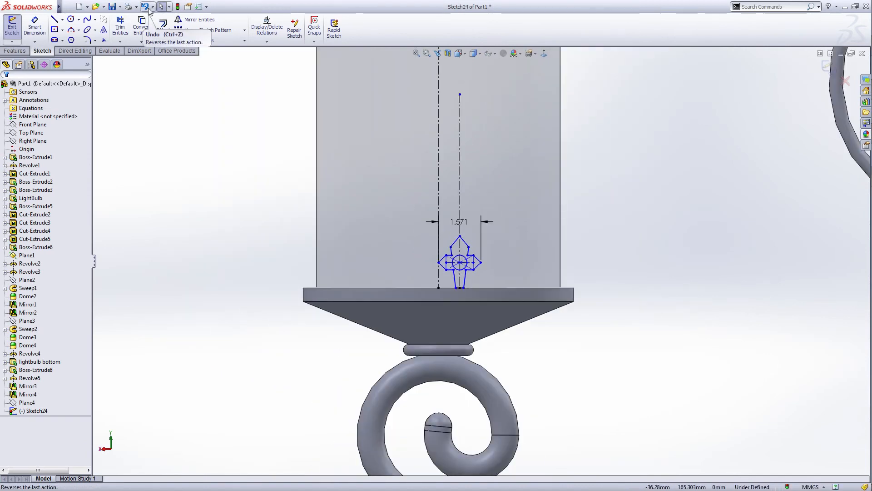
pyautogui.click(206, 30)
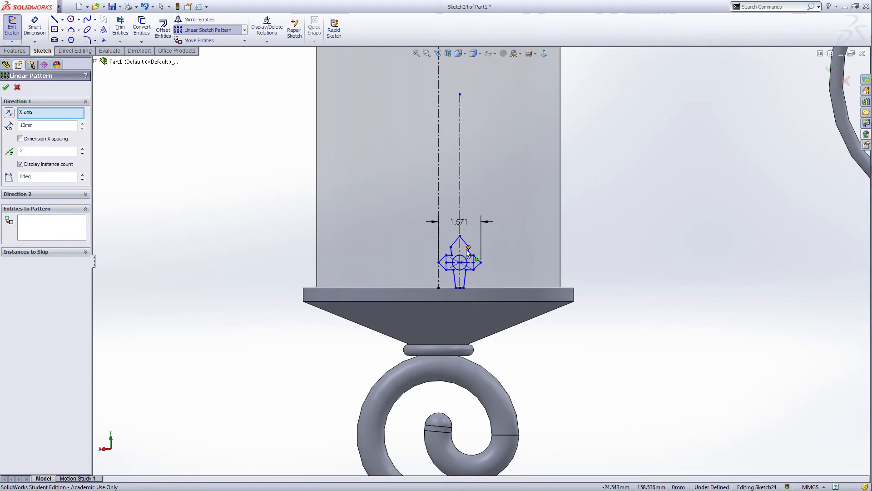
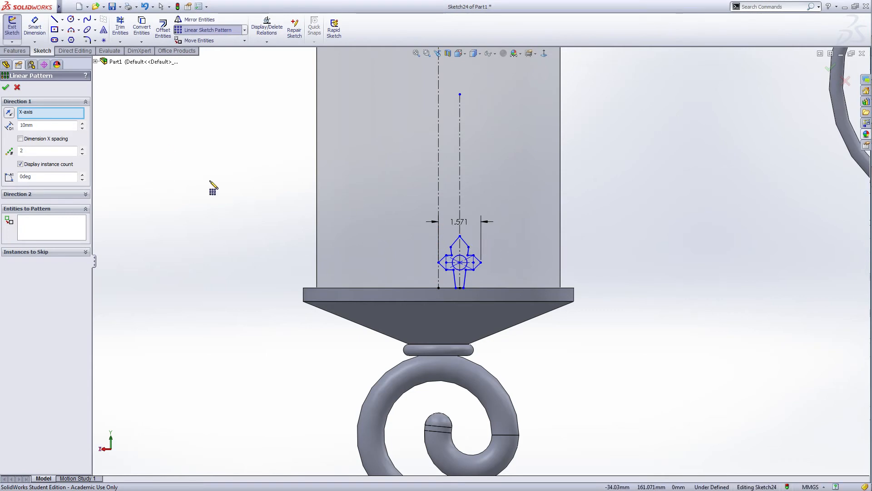
pyautogui.moveTo(44, 126); pyautogui.dragTo(8, 124)
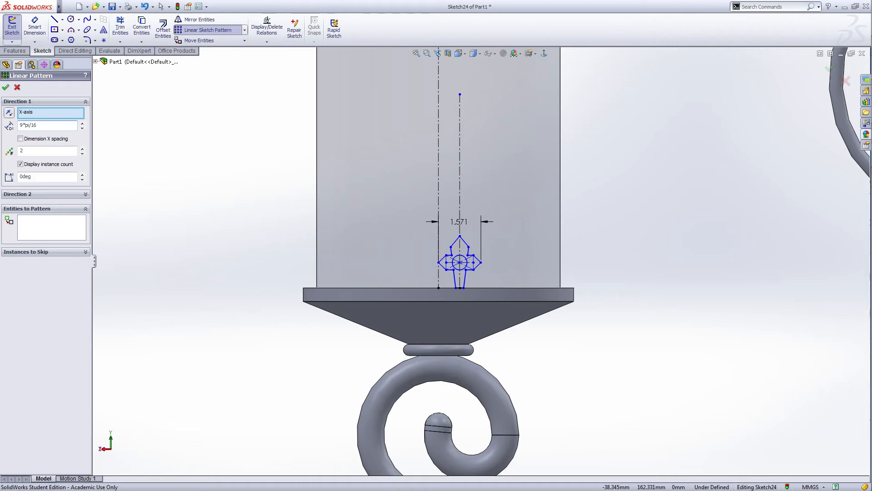
pyautogui.click(16, 151)
# Pick all of the ornament's outline segments and its central circle as the entities to pattern, and apply the linear pattern.
pyautogui.click(55, 228)
pyautogui.scroll(-3, 501, 276)
pyautogui.scroll(-3, 455, 290)
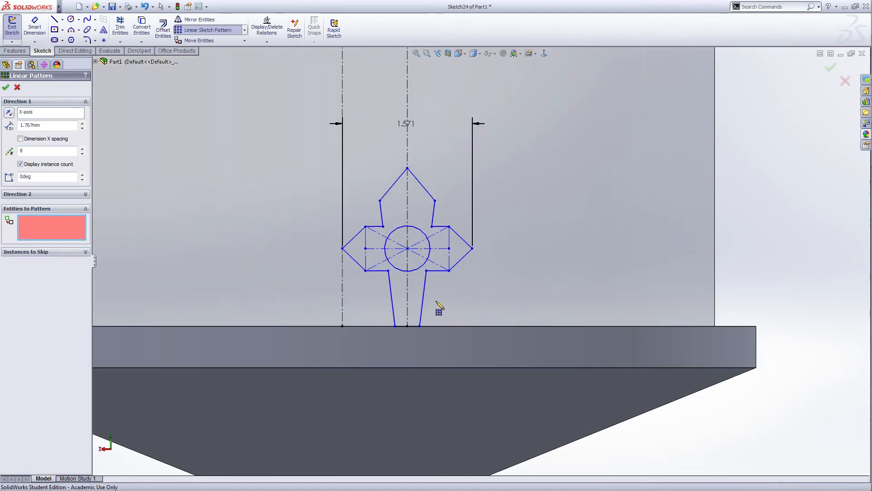
pyautogui.click(401, 183)
pyautogui.click(382, 214)
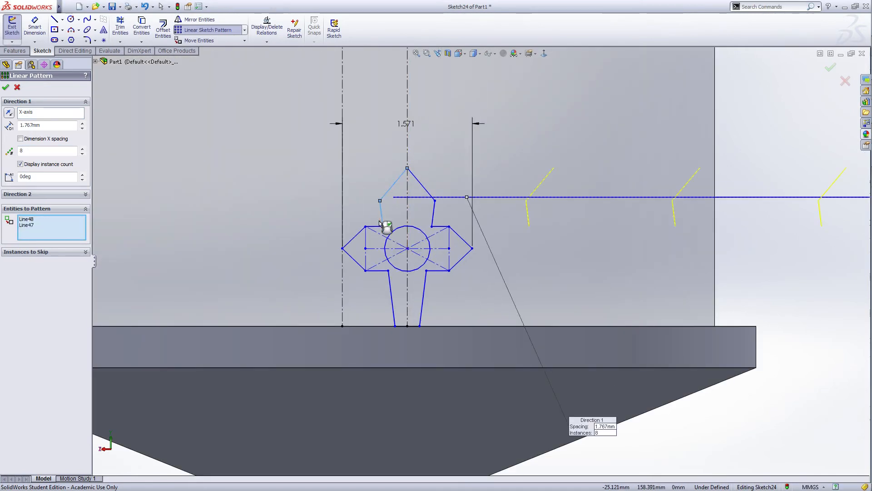
pyautogui.click(378, 226)
pyautogui.click(354, 236)
pyautogui.click(354, 259)
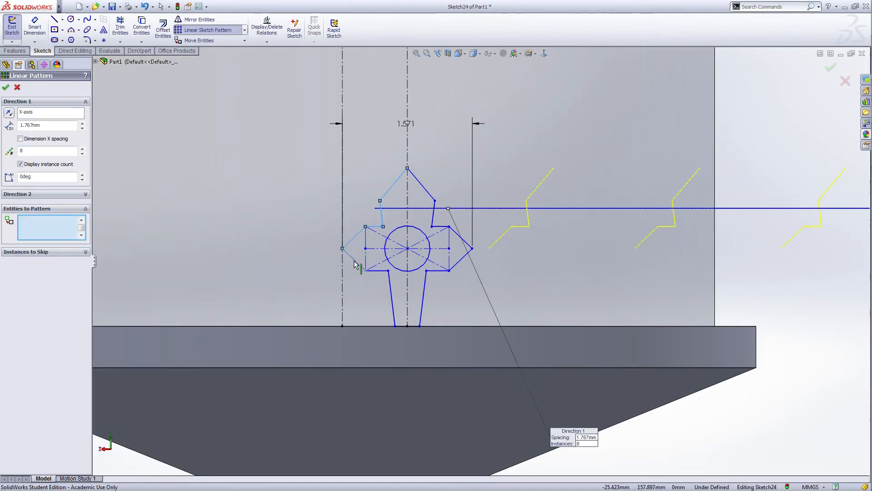
pyautogui.click(378, 271)
pyautogui.click(391, 300)
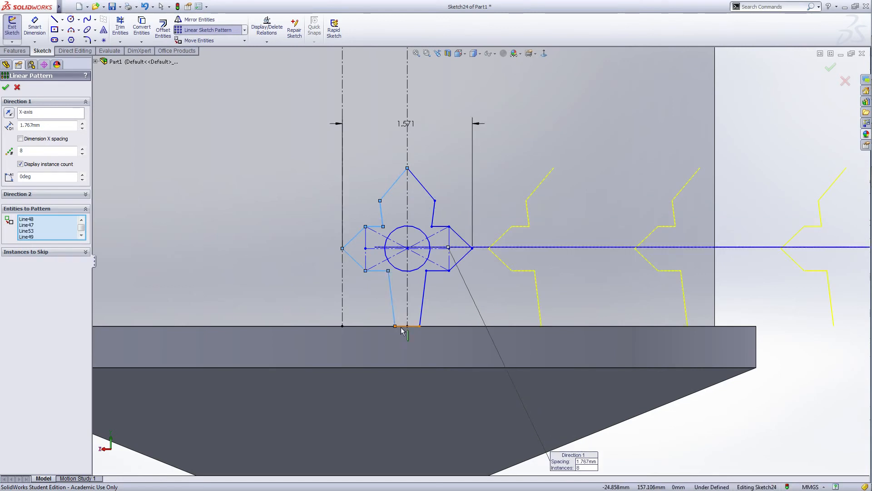
pyautogui.click(402, 326)
pyautogui.click(421, 311)
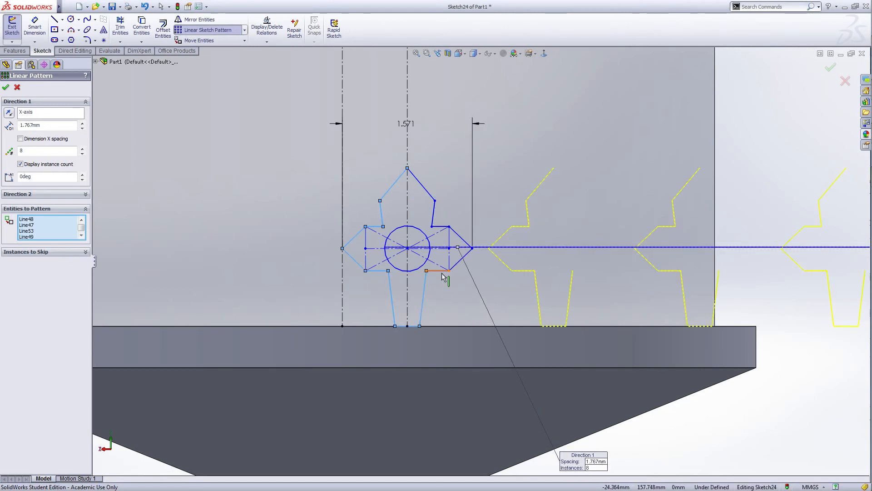
pyautogui.click(440, 271)
pyautogui.click(461, 268)
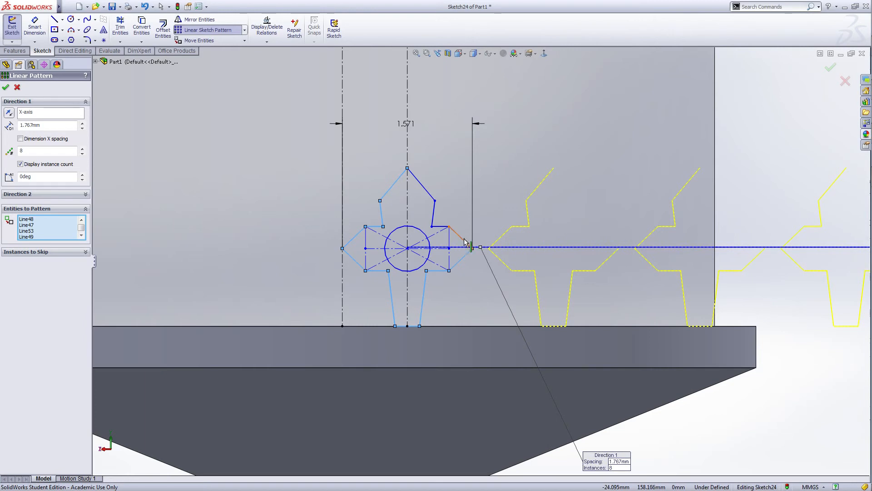
pyautogui.click(466, 243)
pyautogui.click(443, 227)
pyautogui.click(434, 212)
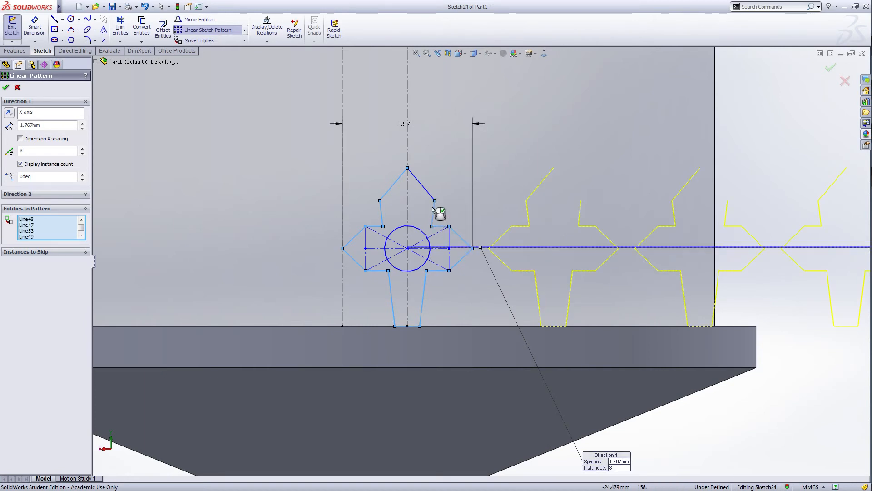
pyautogui.click(428, 193)
pyautogui.click(417, 230)
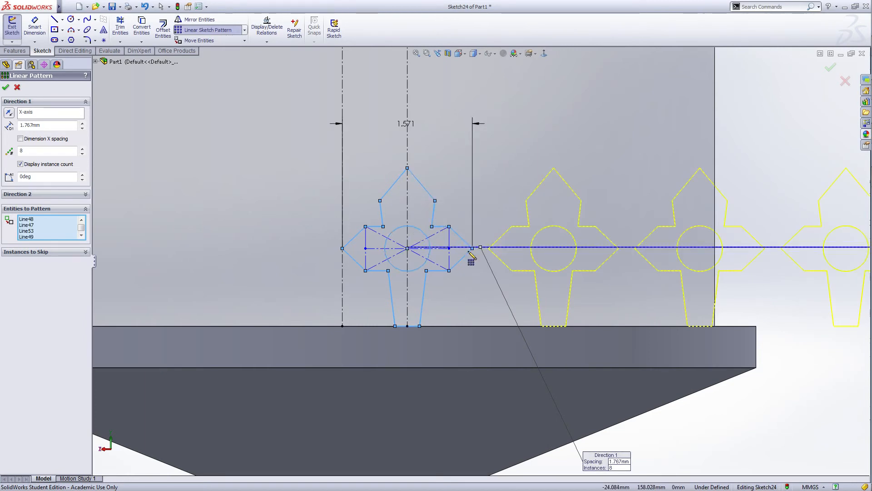
pyautogui.scroll(3, 484, 267)
pyautogui.scroll(3, 487, 268)
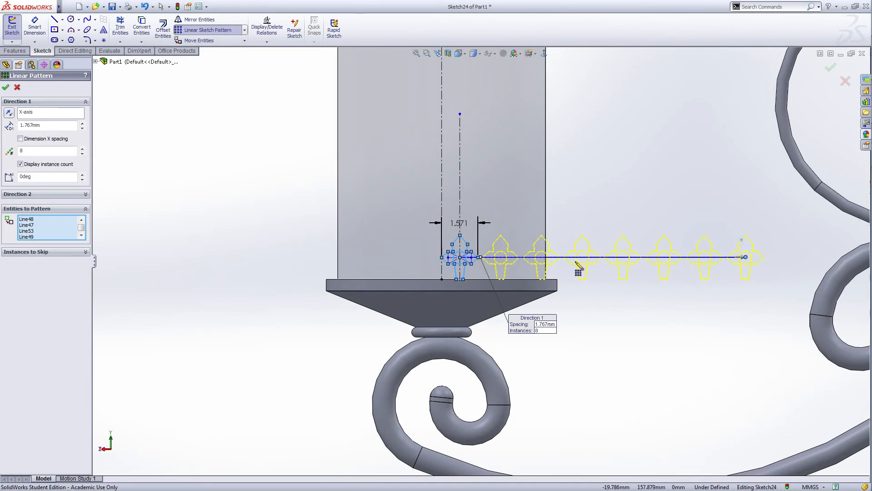
pyautogui.click(6, 88)
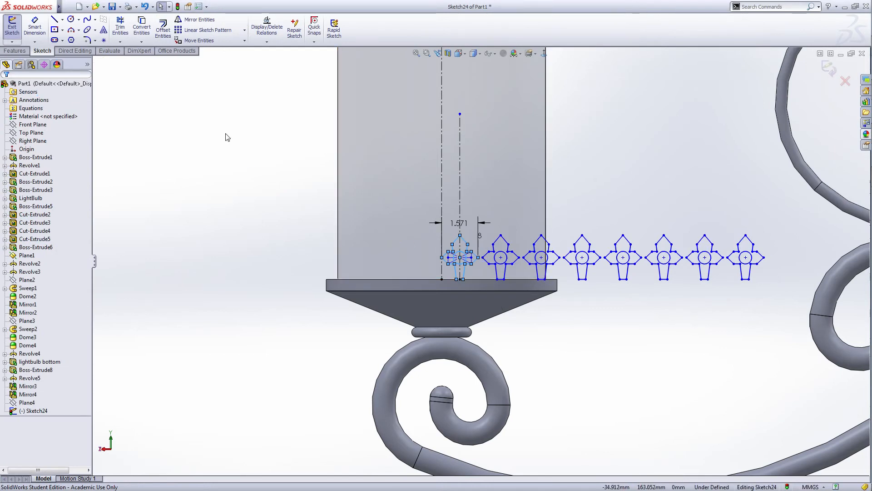
# Pattern the same ornament in the reversed X direction with a spacing of 9*pi/16 mm and 9 instances.
pyautogui.click(225, 34)
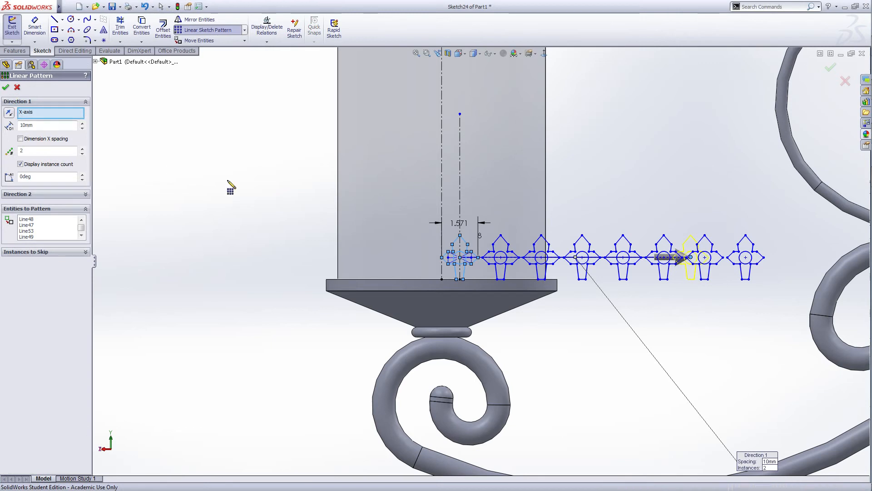
pyautogui.click(9, 112)
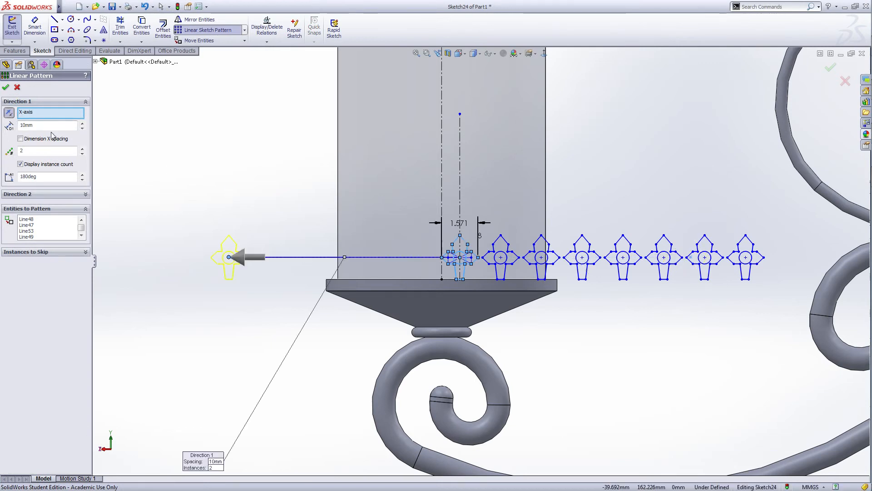
pyautogui.moveTo(50, 129); pyautogui.dragTo(19, 120)
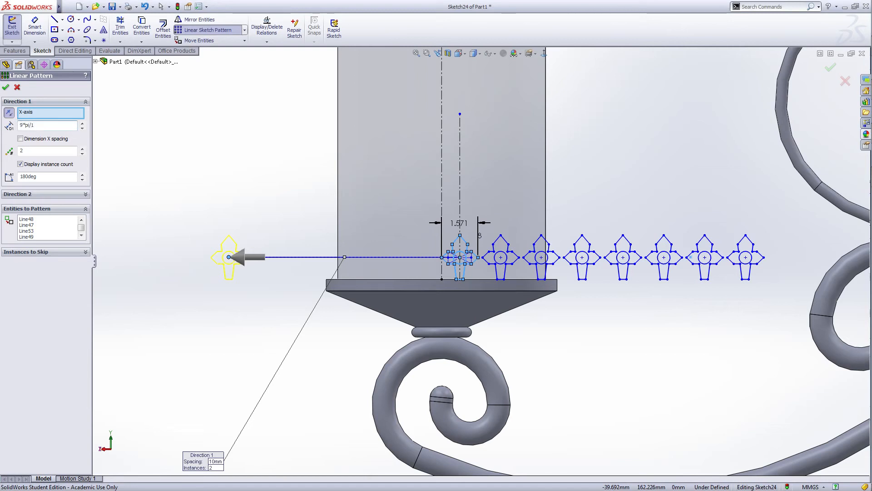
pyautogui.click(27, 153)
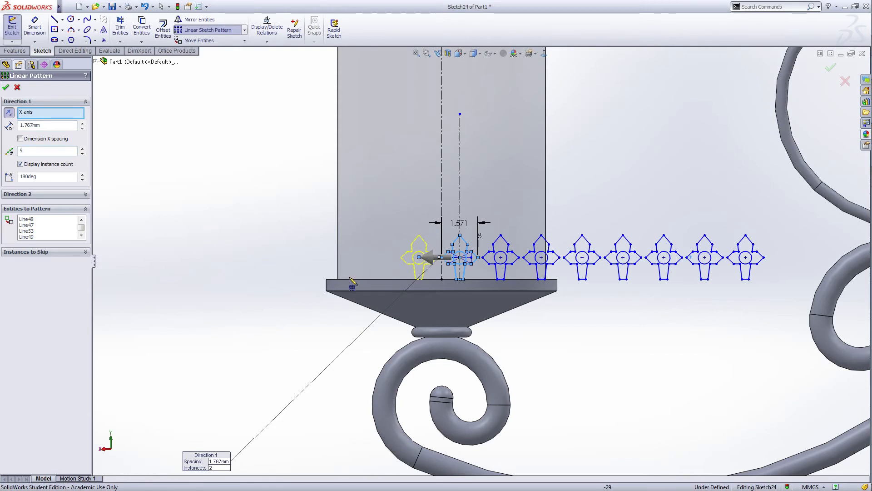
pyautogui.click(6, 88)
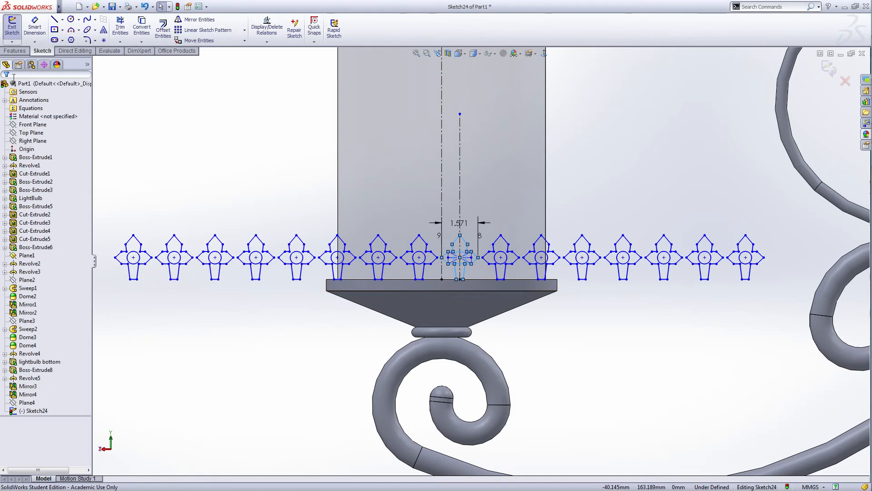
pyautogui.click(236, 162)
pyautogui.scroll(2, 238, 223)
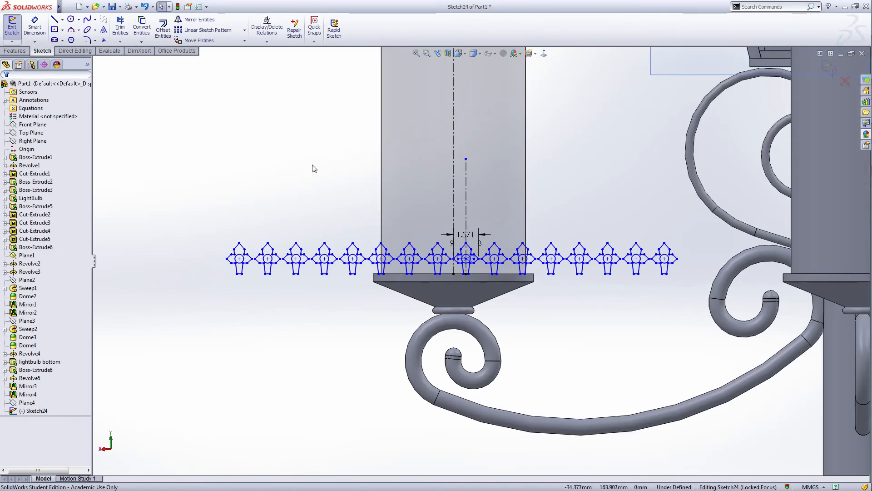
pyautogui.scroll(2, 481, 261)
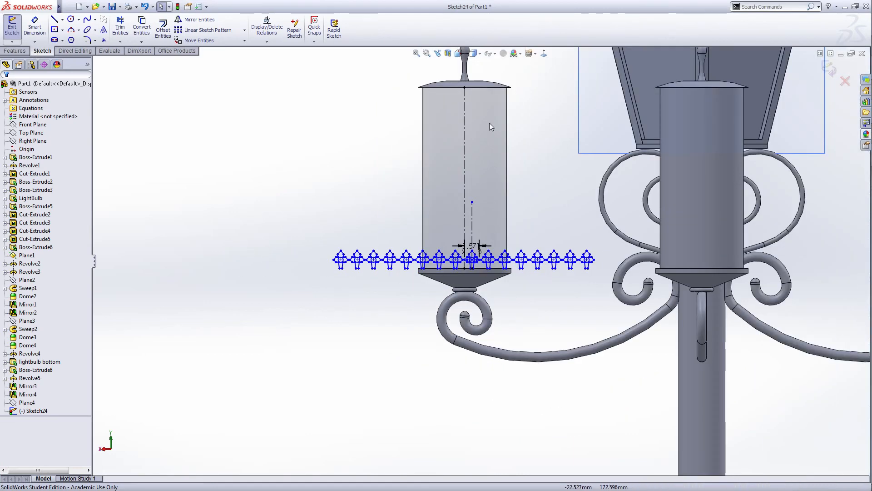
# Sketch a downward-pointing triangle about 2.1 mm deep under the side lantern's cap edge, starting at the top of the centerline.
pyautogui.scroll(-4, 475, 95)
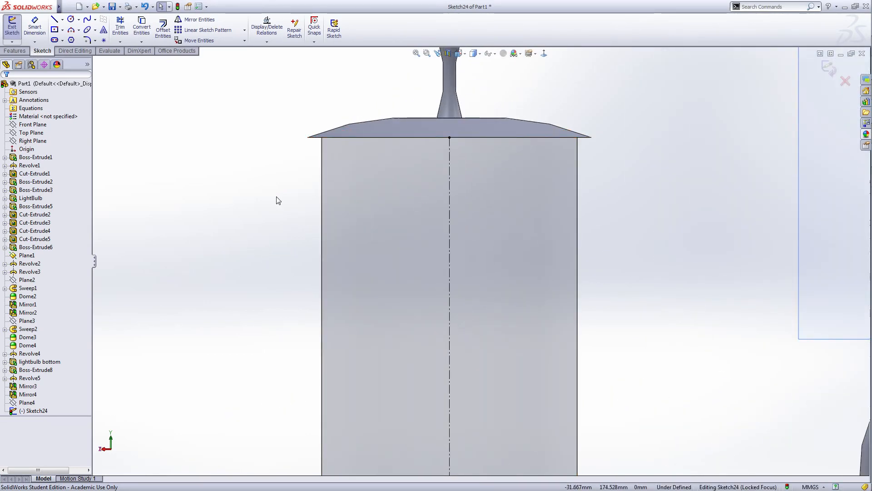
pyautogui.rightClick(276, 164)
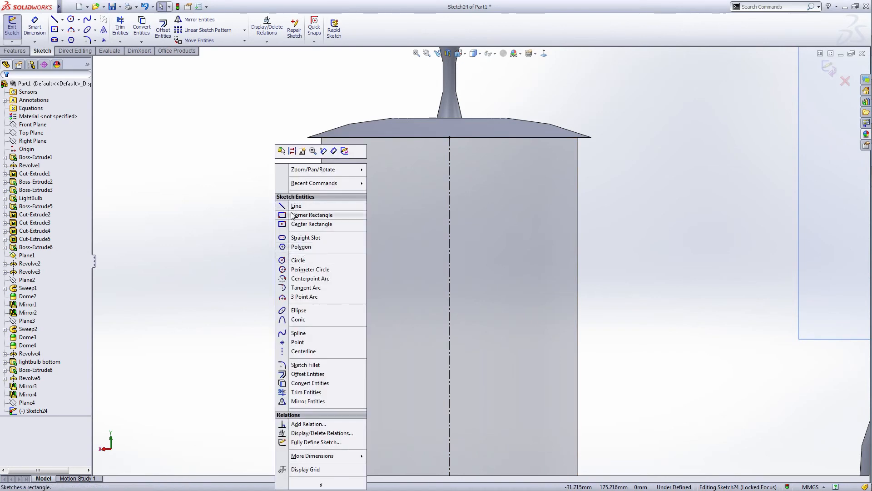
pyautogui.click(296, 206)
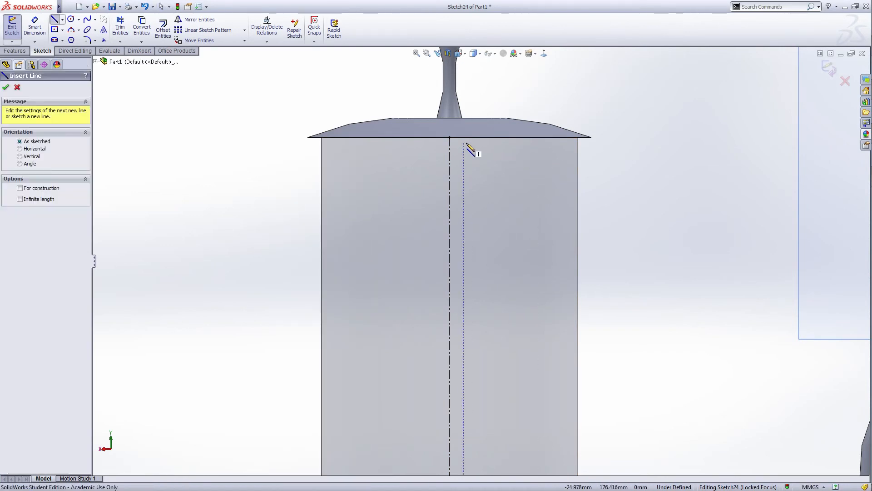
pyautogui.click(449, 137)
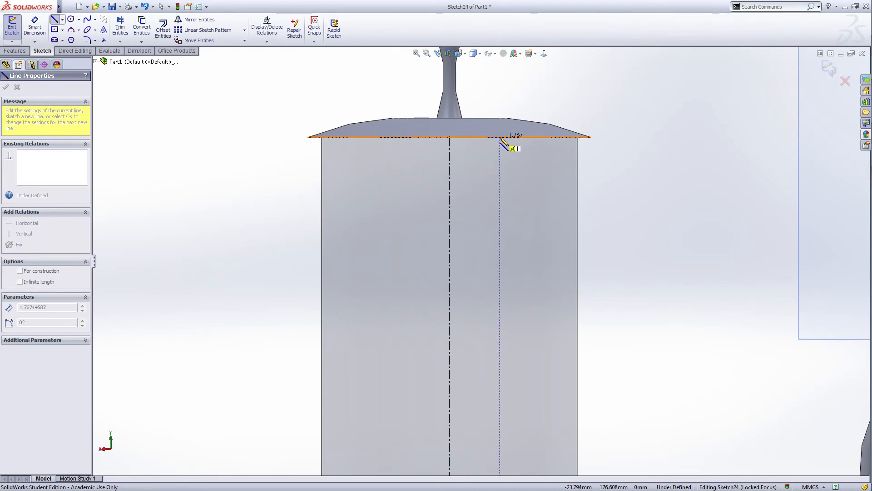
pyautogui.click(503, 137)
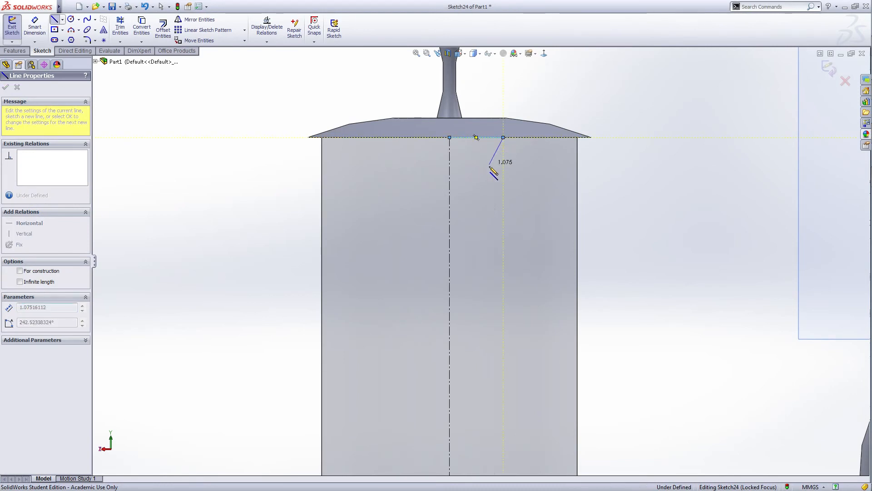
pyautogui.scroll(-3, 490, 174)
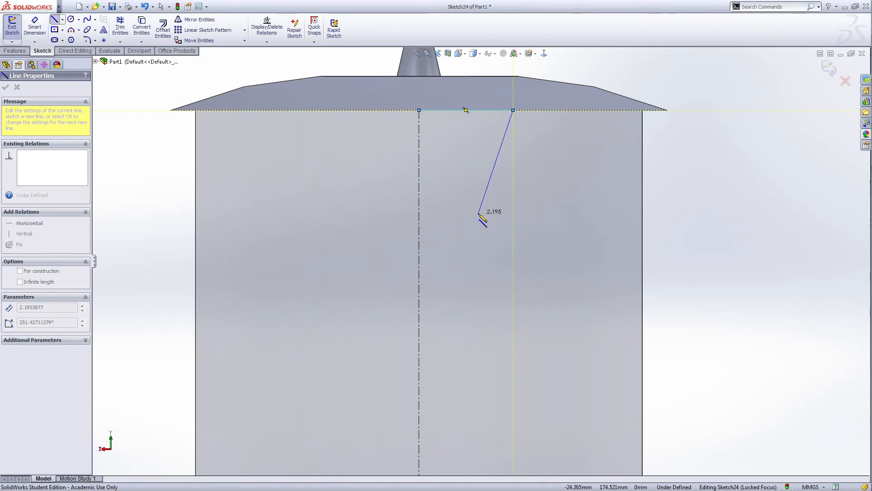
pyautogui.click(478, 213)
pyautogui.click(419, 110)
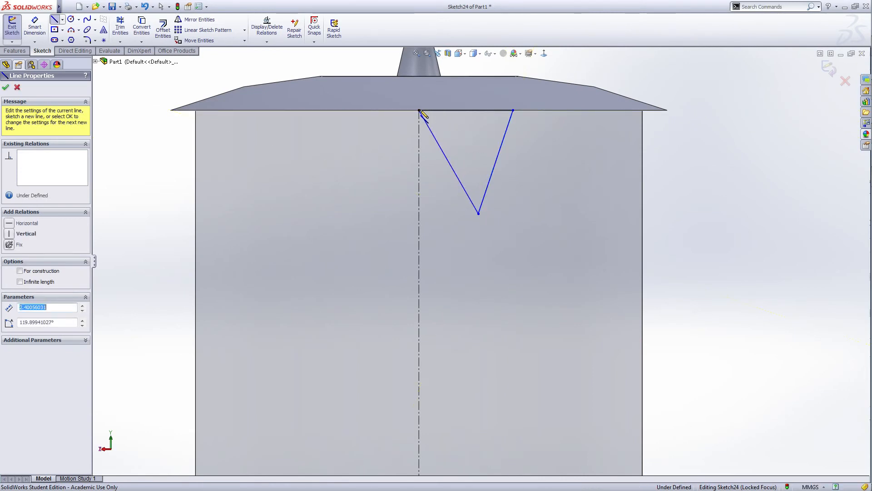
pyautogui.rightClick(419, 110)
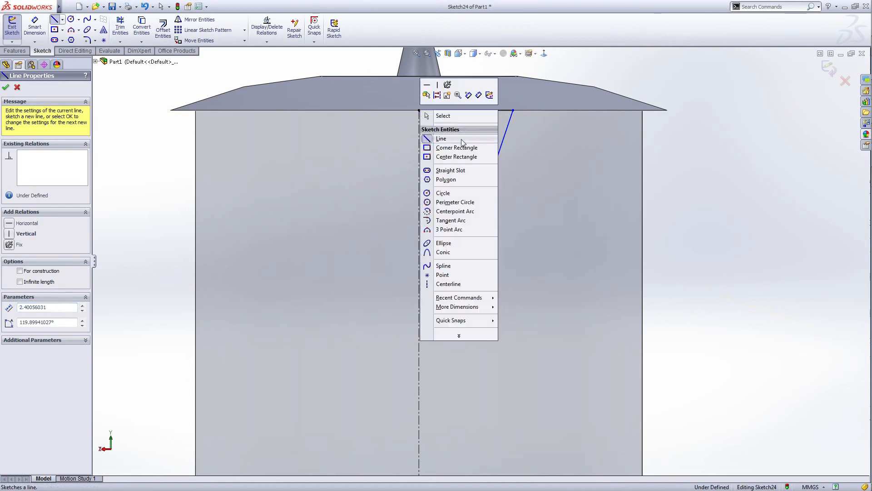
pyautogui.click(448, 284)
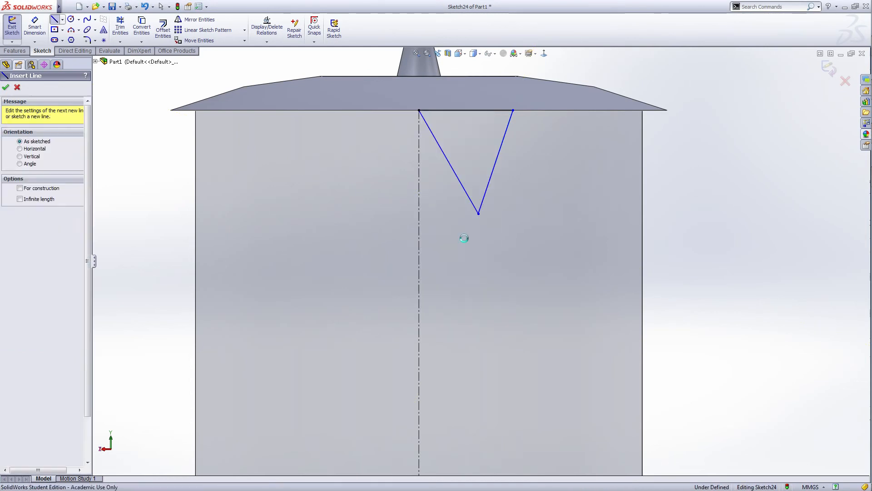
pyautogui.click(465, 110)
pyautogui.rightClick(466, 110)
pyautogui.click(477, 117)
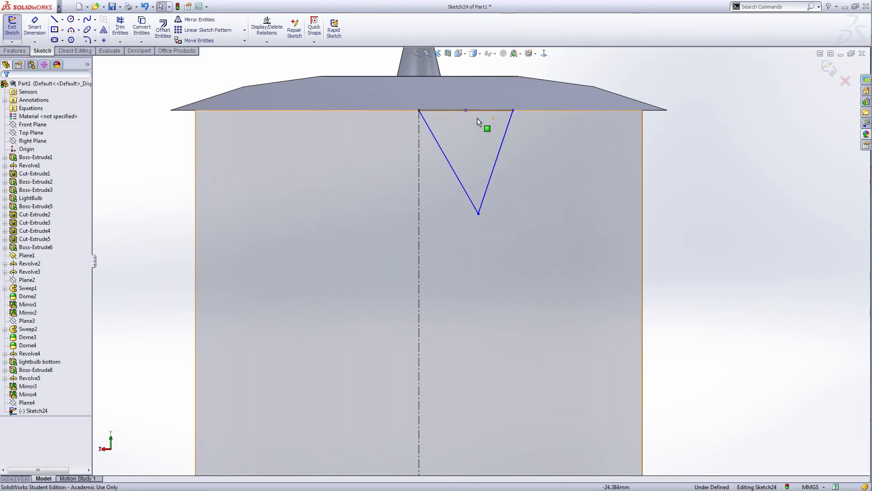
# Add a Vertical relation between the midpoint of the triangle's top edge and its lower tip.
pyautogui.click(465, 111)
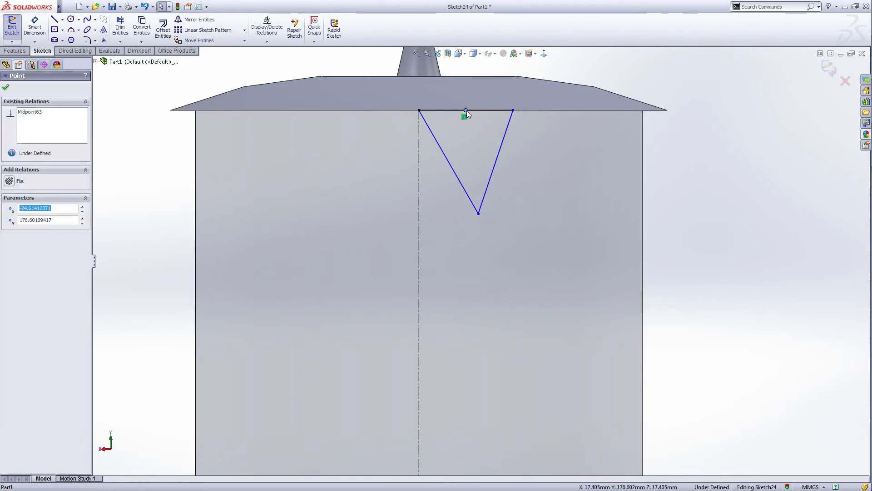
pyautogui.keyDown('ctrl'); pyautogui.click(479, 214); pyautogui.keyUp('ctrl')
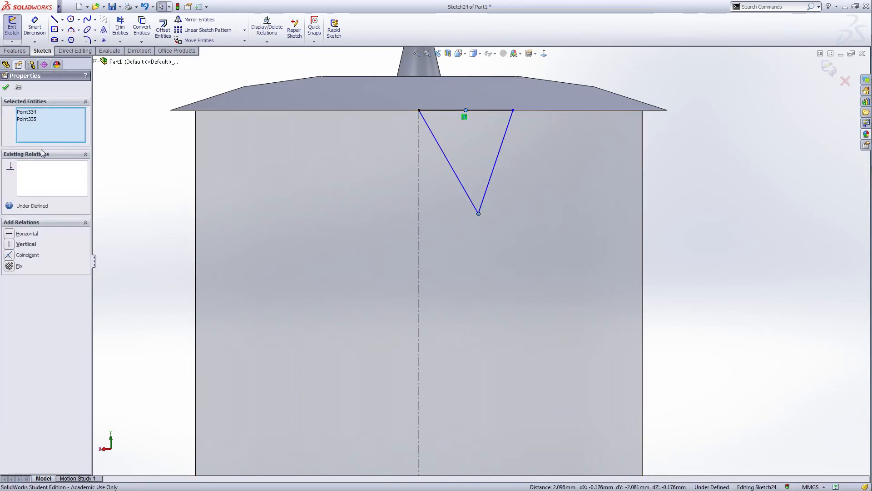
pyautogui.click(18, 244)
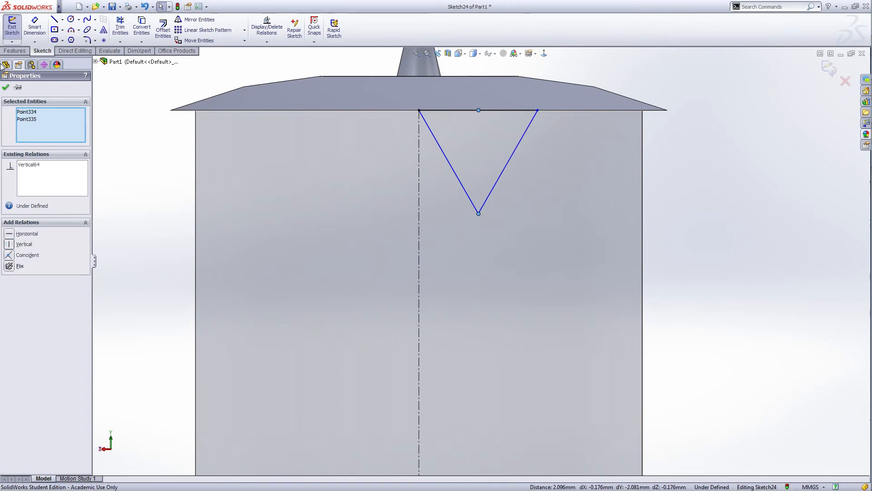
pyautogui.click(6, 87)
# Dimension the width between the triangle's two top corners as pi/2 mm.
pyautogui.rightClick(686, 194)
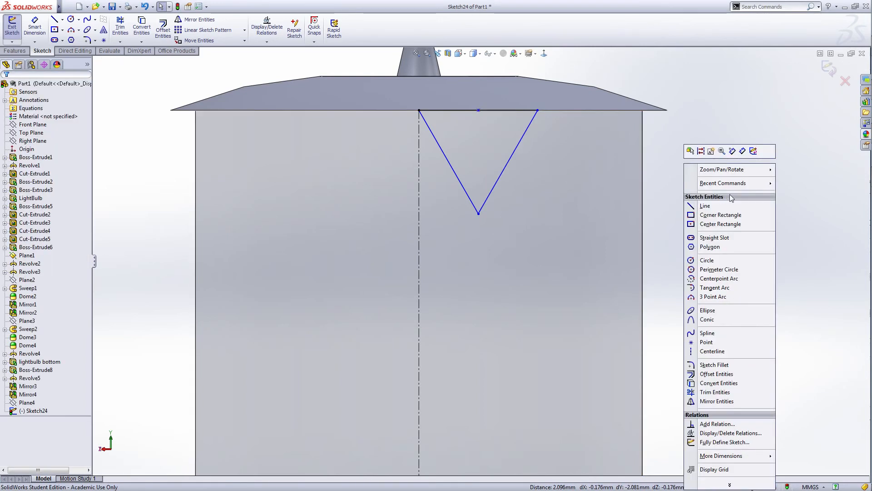
pyautogui.click(744, 152)
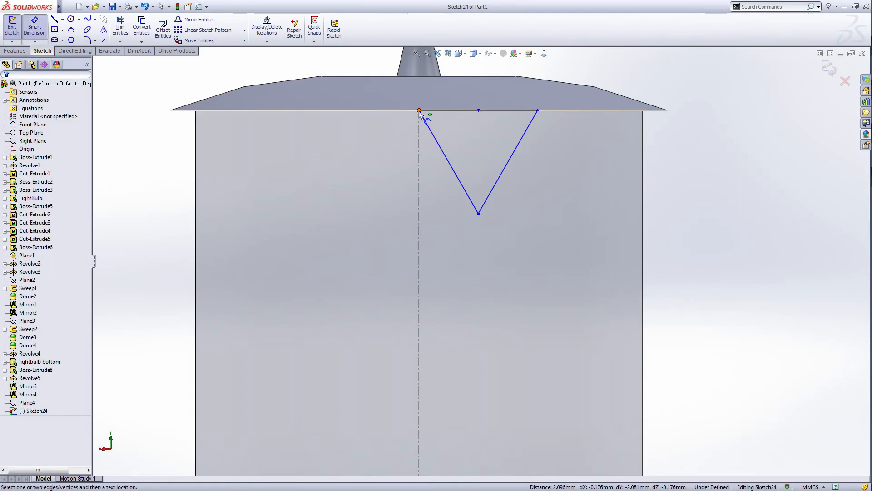
pyautogui.click(418, 110)
pyautogui.click(537, 110)
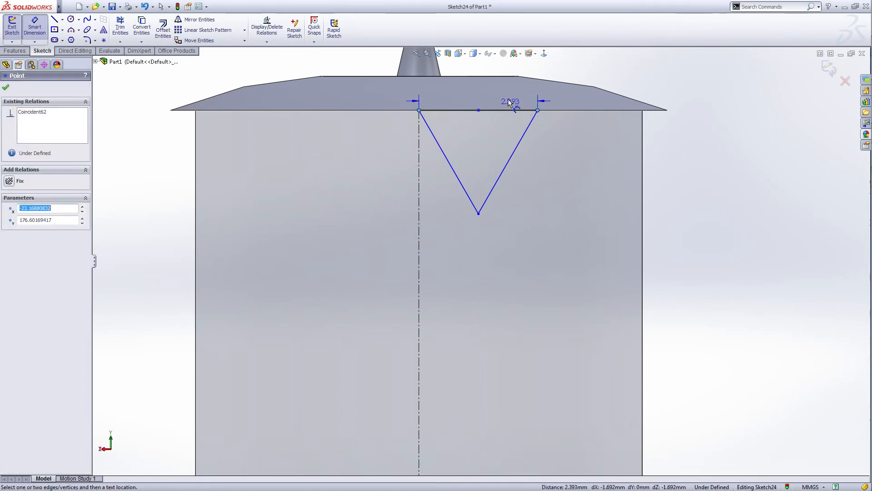
pyautogui.click(485, 87)
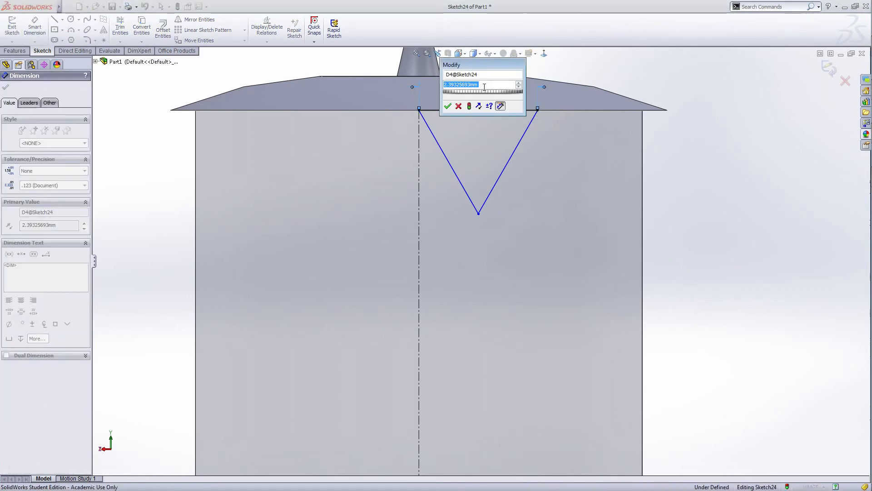
pyautogui.write('pi/2')
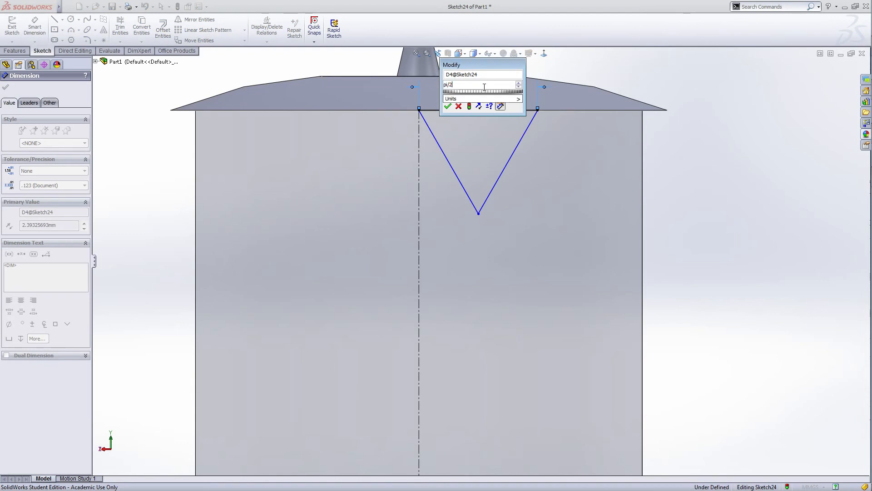
pyautogui.press('Return')
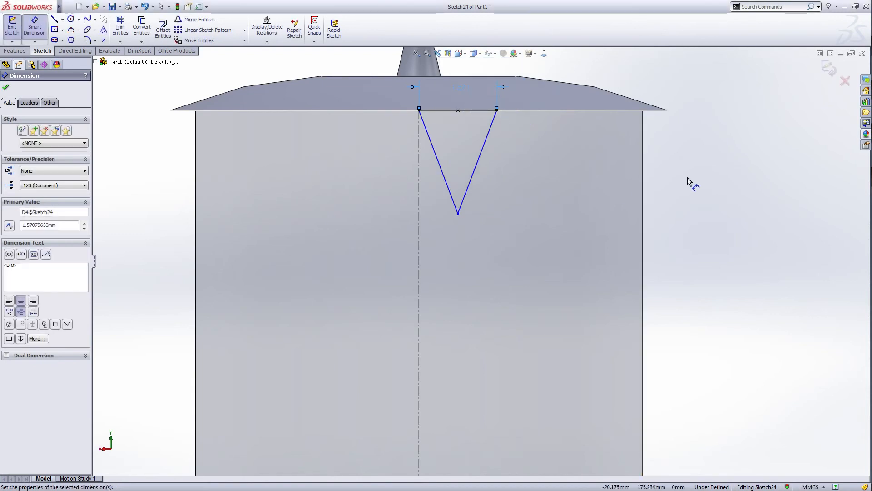
pyautogui.rightClick(699, 171)
pyautogui.click(721, 177)
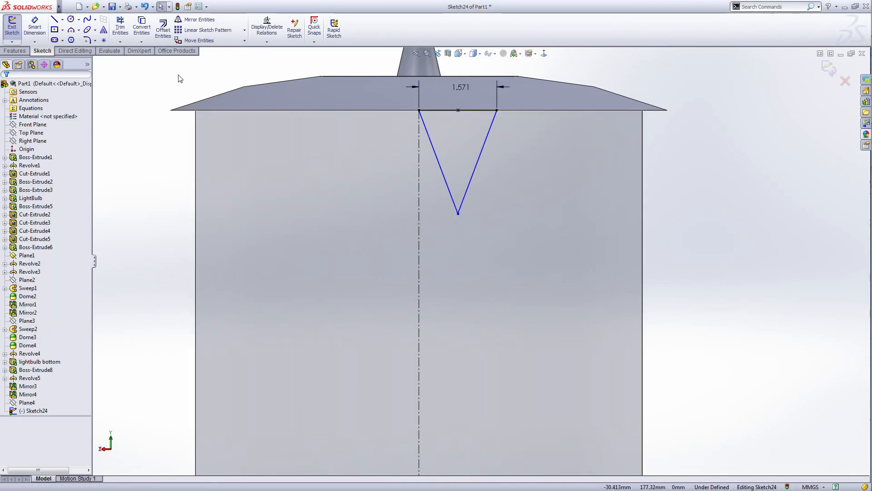
# Offset the triangle's three sides inward by 0.2 mm, reversing the offset direction.
pyautogui.click(163, 28)
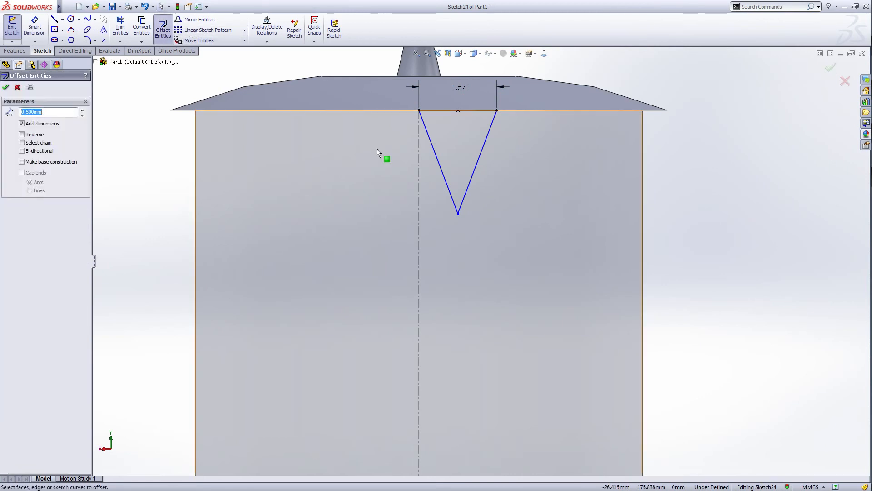
pyautogui.write('.2')
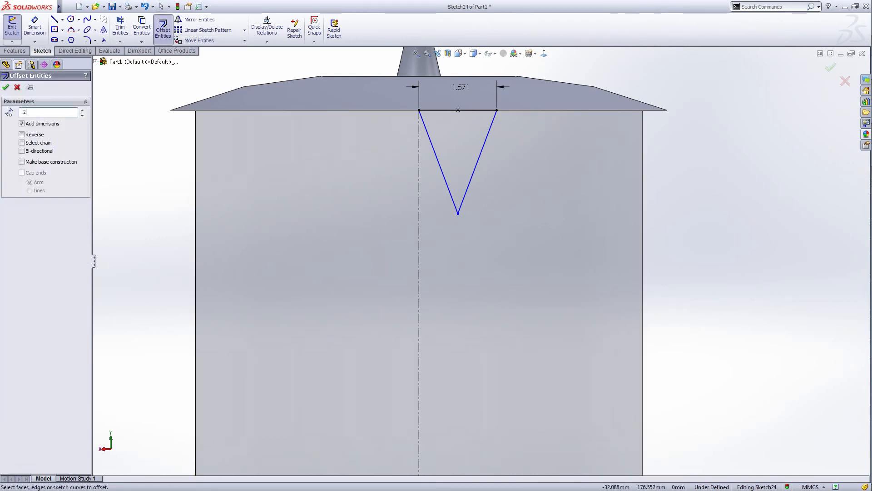
pyautogui.click(450, 111)
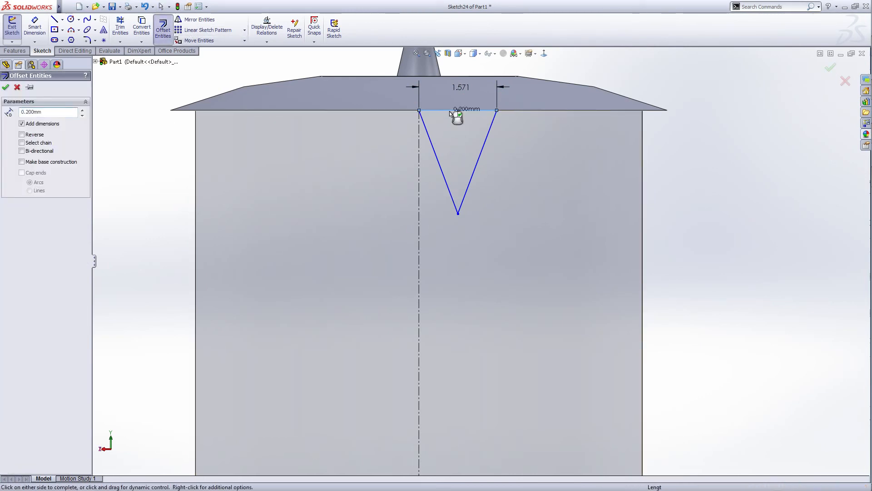
pyautogui.click(444, 175)
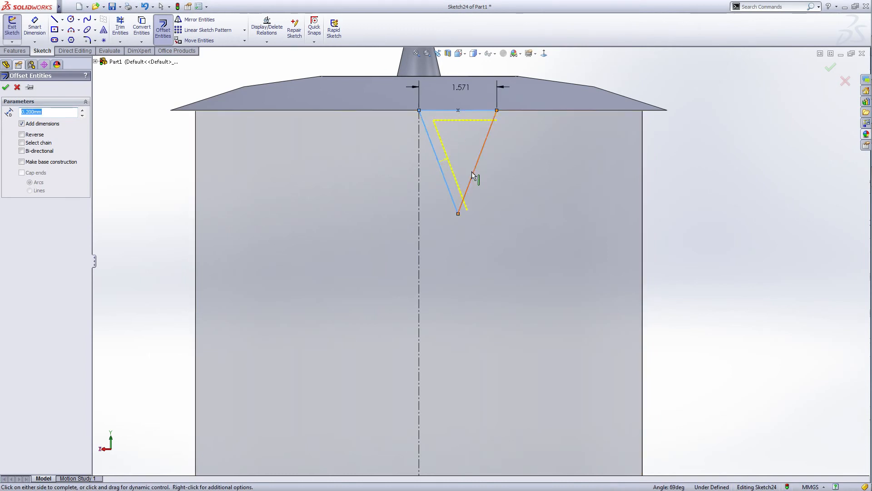
pyautogui.click(473, 171)
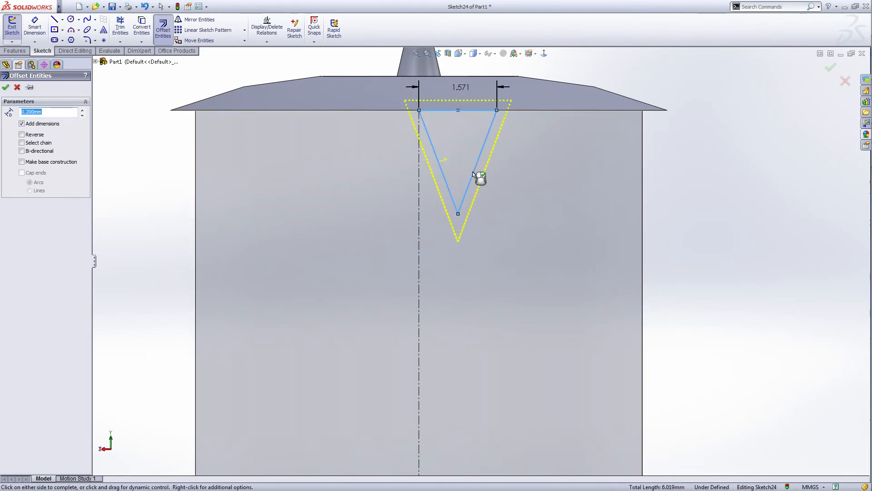
pyautogui.click(22, 135)
pyautogui.click(6, 87)
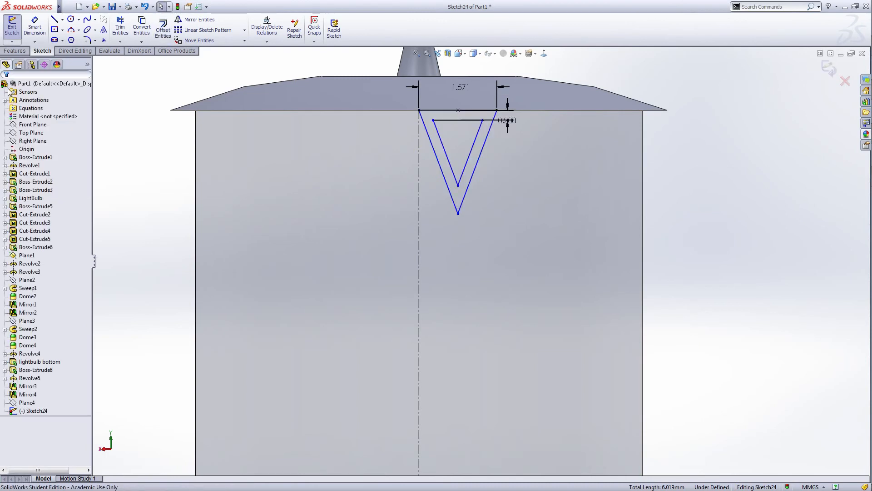
# Set up a linear sketch pattern along the X-axis for the double triangle, with 9*pi/16 mm spacing and 8 instances.
pyautogui.scroll(3, 659, 185)
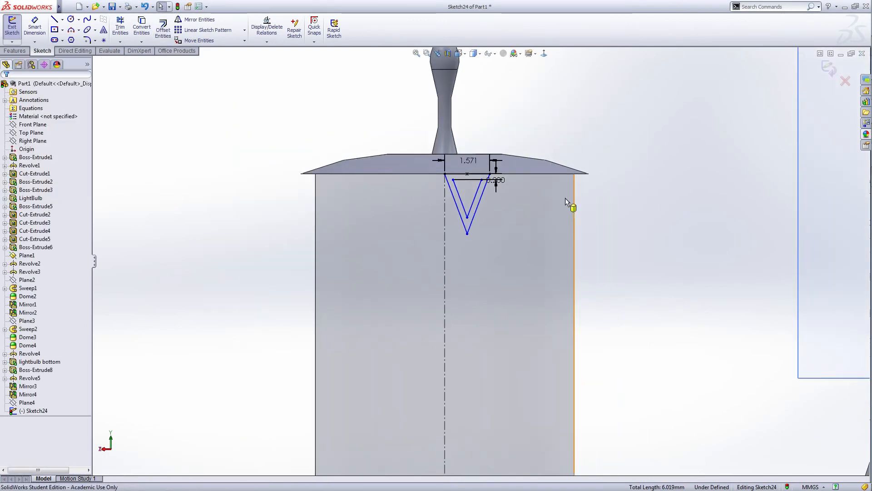
pyautogui.click(212, 32)
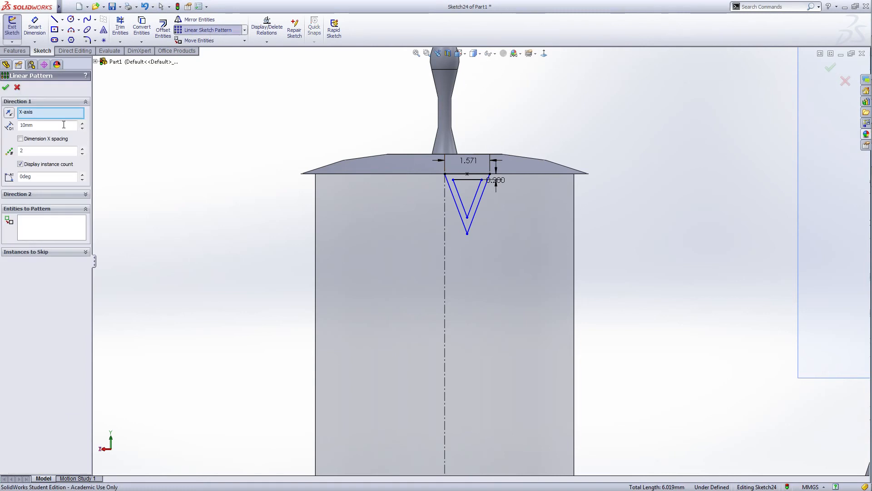
pyautogui.moveTo(63, 125); pyautogui.dragTo(17, 124)
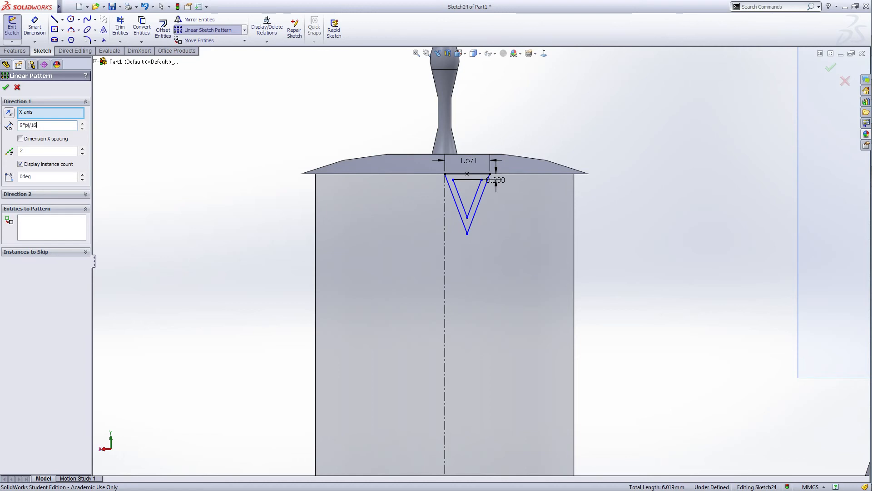
pyautogui.moveTo(34, 153); pyautogui.dragTo(8, 153)
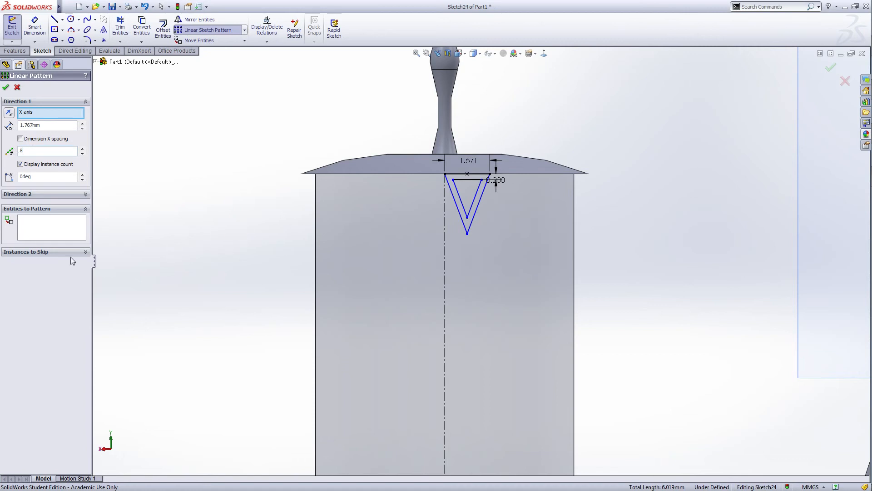
# Pick all six lines of the outer and inner triangles as the entities to pattern, and apply the linear pattern.
pyautogui.click(54, 231)
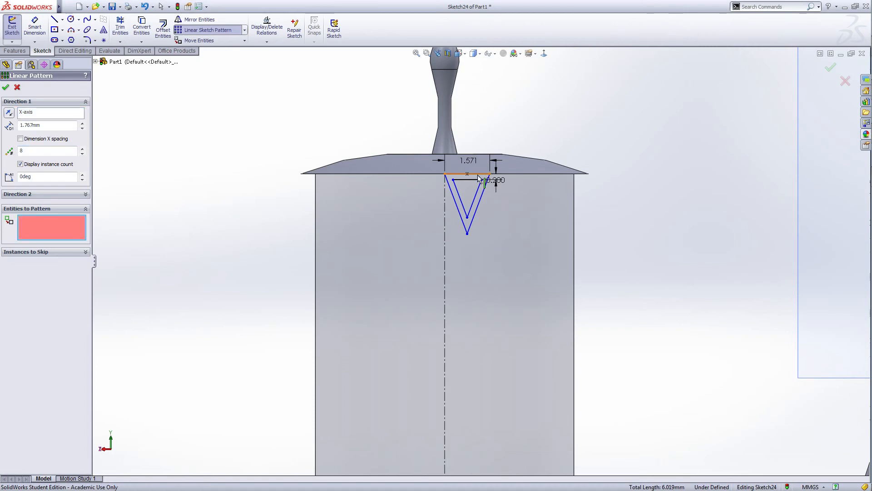
pyautogui.click(478, 175)
pyautogui.click(453, 200)
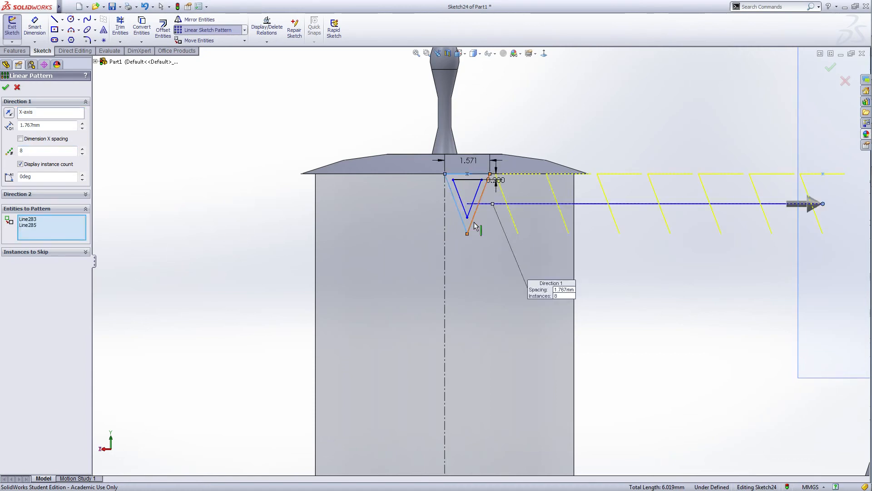
pyautogui.click(473, 227)
pyautogui.click(474, 200)
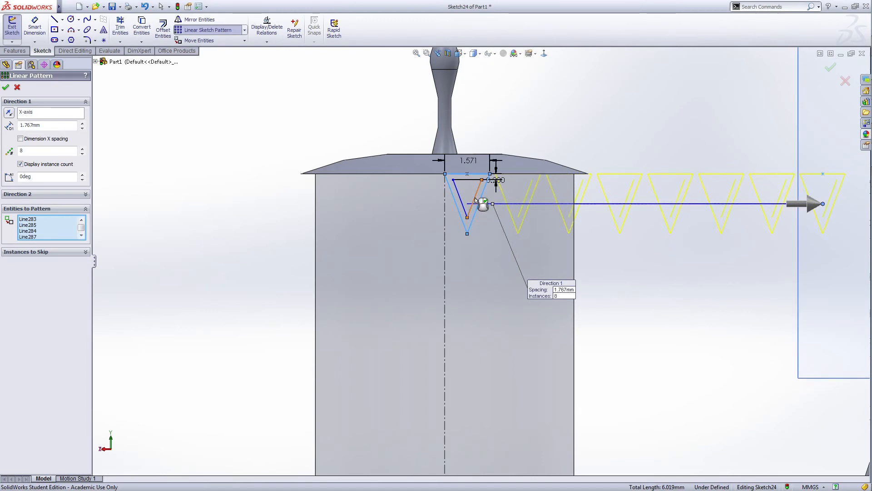
pyautogui.click(460, 198)
pyautogui.click(465, 180)
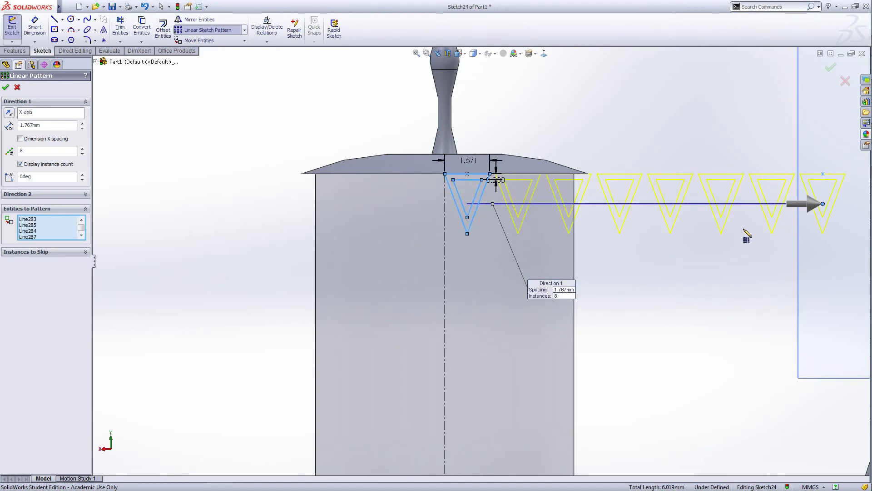
pyautogui.click(6, 87)
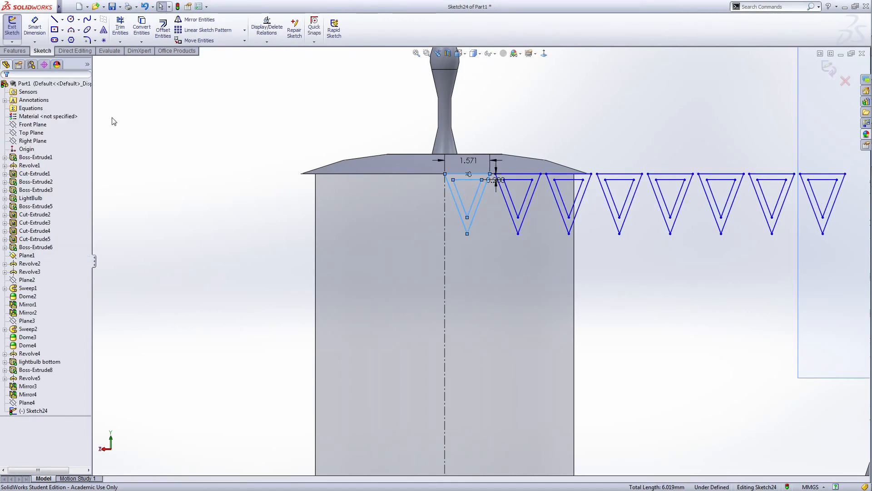
# Pattern the double triangle linearly in the reversed X direction with 9*pi/16 mm spacing and 9 instances.
pyautogui.click(205, 32)
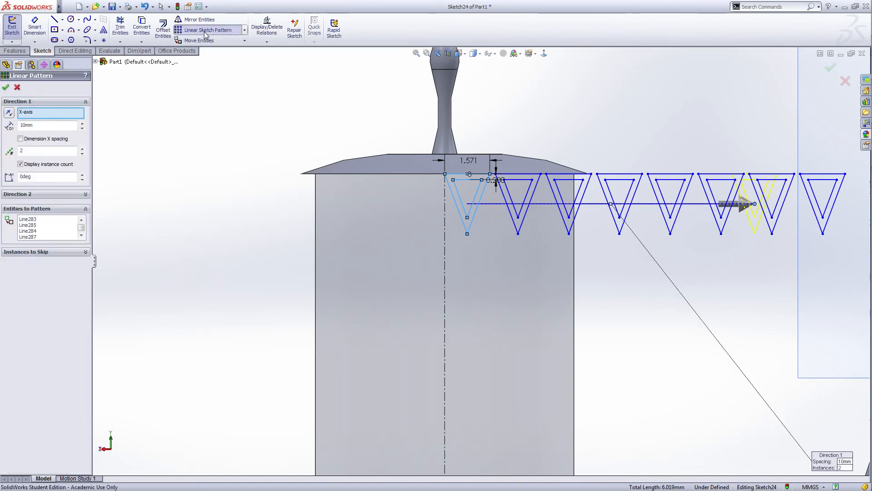
pyautogui.click(8, 114)
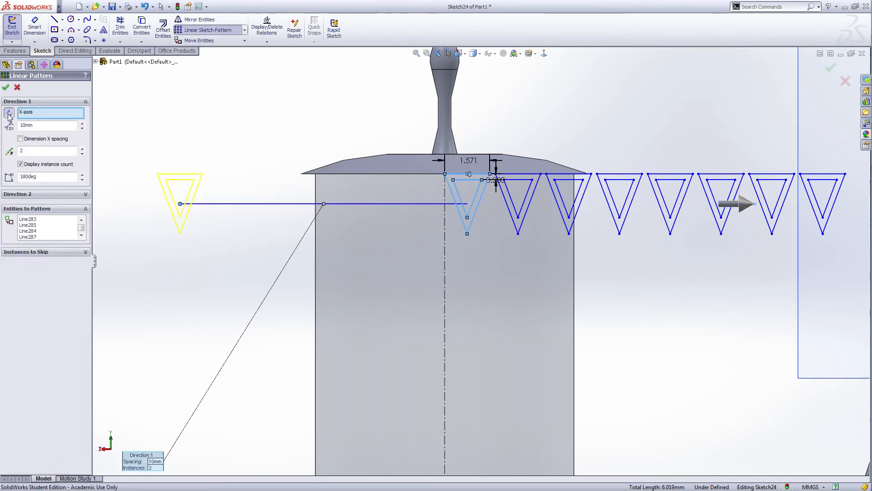
pyautogui.moveTo(47, 125); pyautogui.dragTo(5, 125)
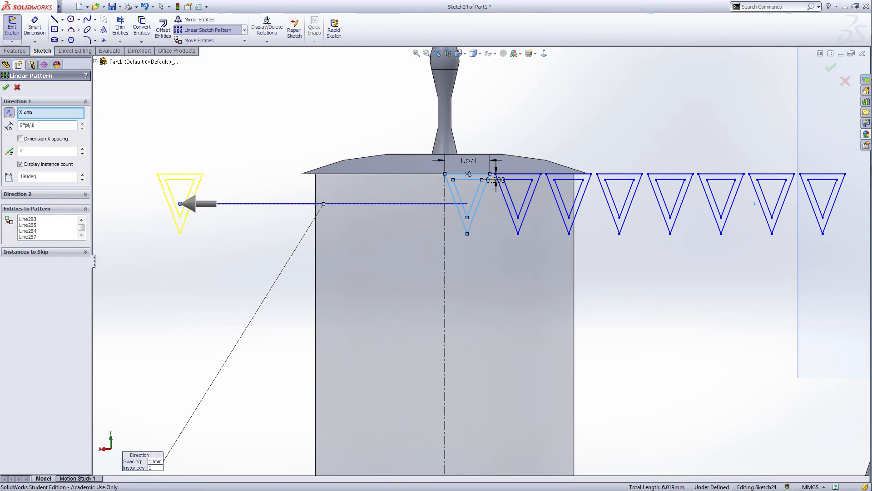
pyautogui.moveTo(26, 149); pyautogui.dragTo(5, 148)
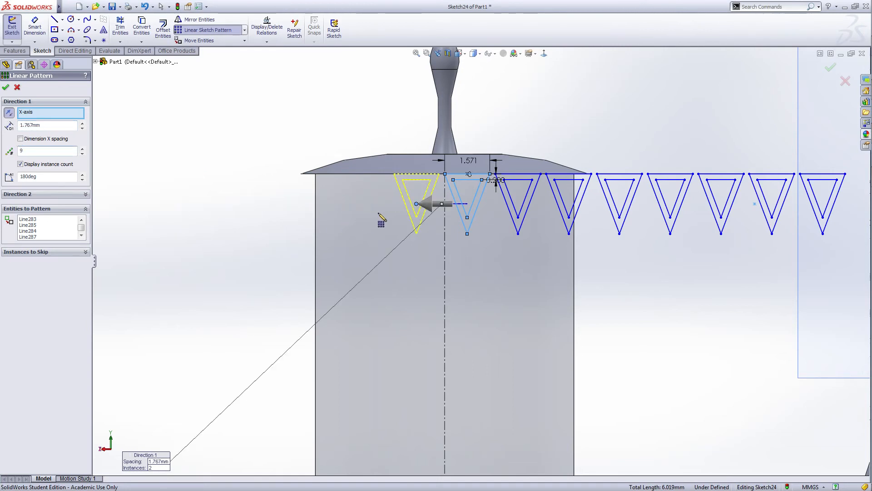
pyautogui.click(285, 212)
pyautogui.scroll(2, 300, 238)
pyautogui.scroll(1, 301, 238)
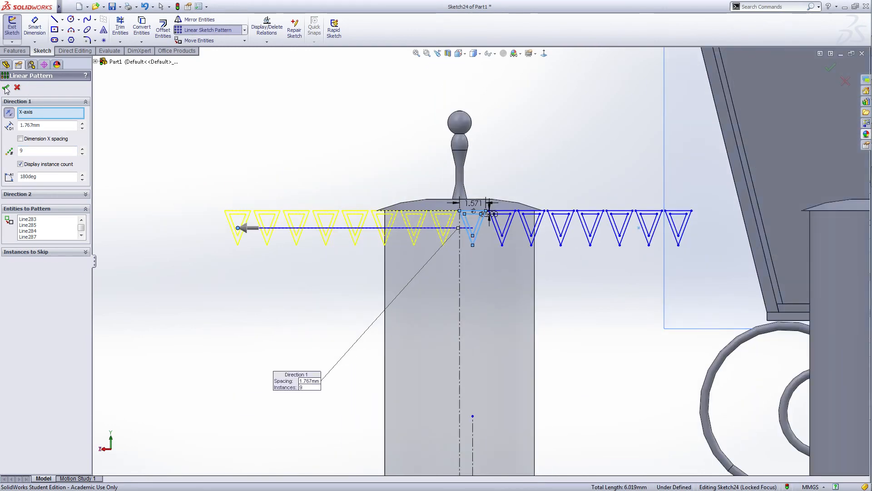
pyautogui.click(6, 86)
# Exit the sketch and wrap it onto the side lantern's glass cylinder as a 0.5 mm emboss.
pyautogui.scroll(3, 574, 297)
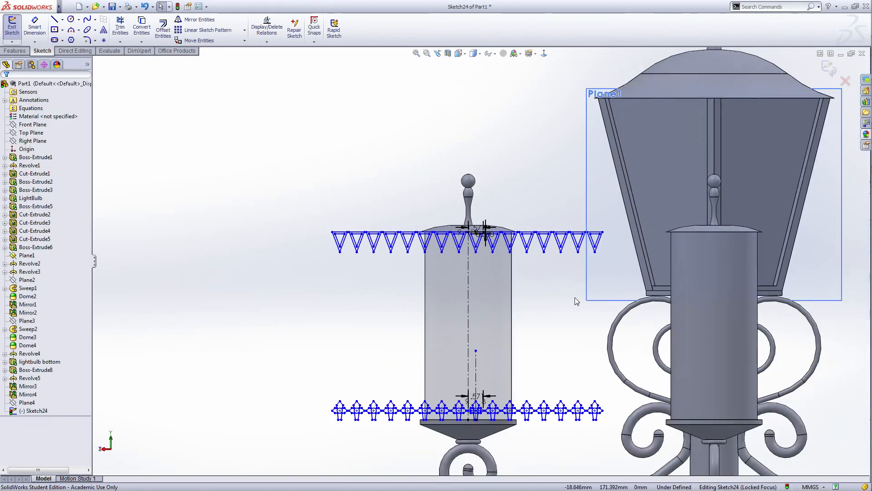
pyautogui.scroll(-3, 574, 296)
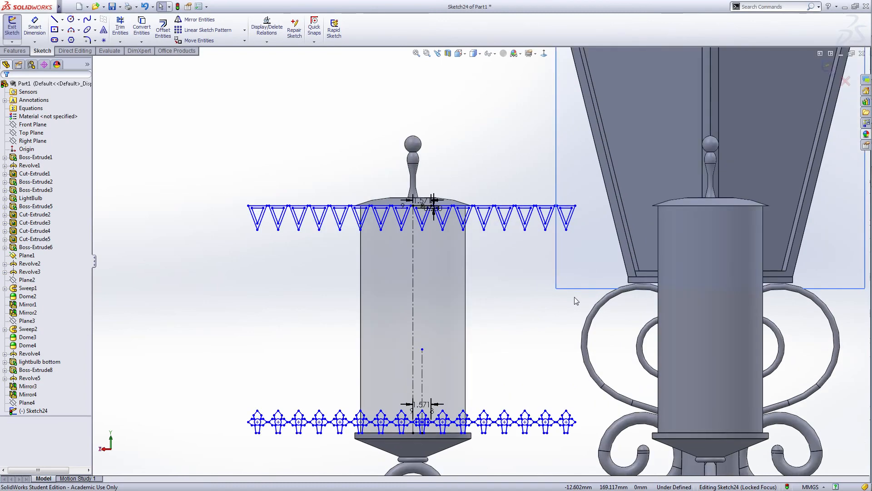
pyautogui.scroll(-1, 568, 295)
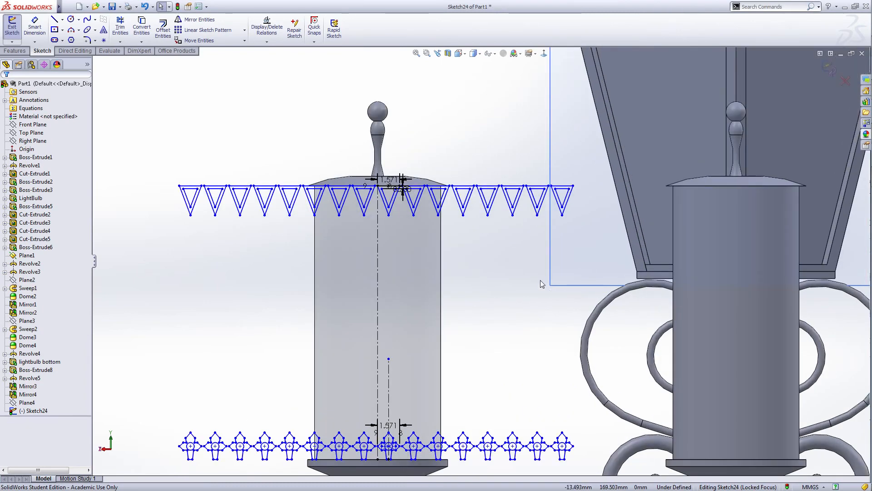
pyautogui.scroll(2, 500, 261)
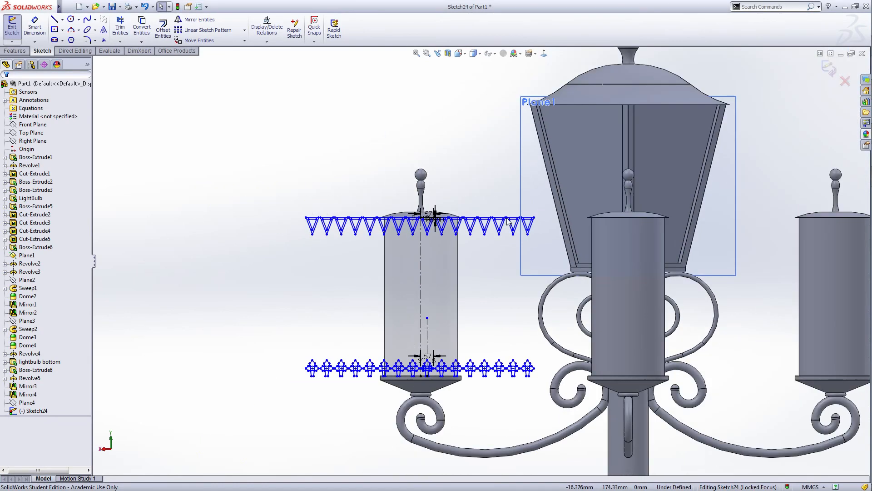
pyautogui.click(832, 72)
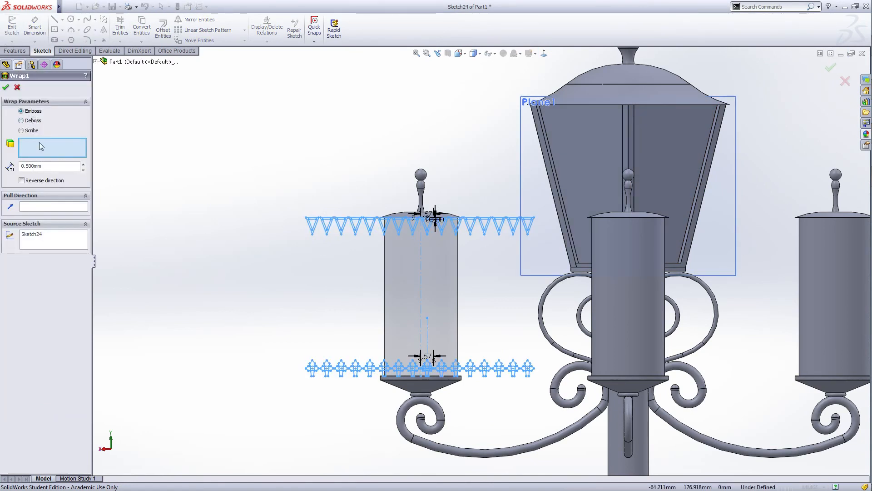
pyautogui.click(407, 285)
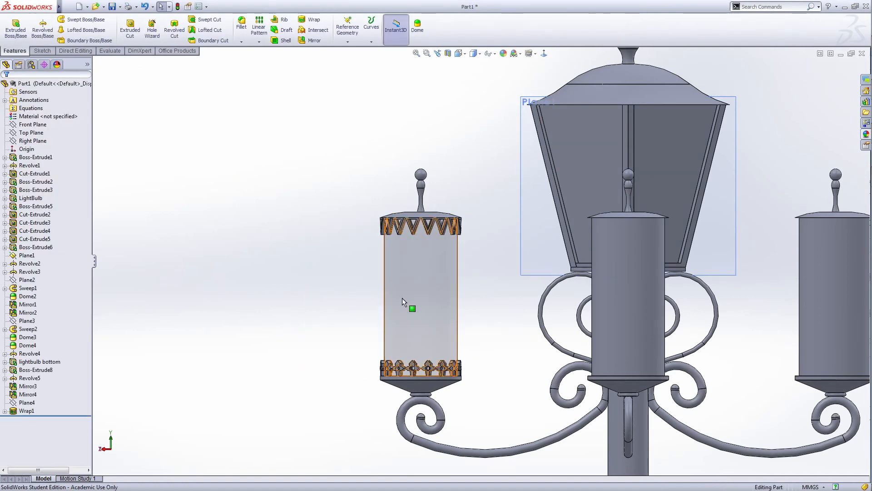
# Examine the embossed ornament and triangle rows around the side lantern's glass from several angles.
pyautogui.scroll(2, 402, 298)
pyautogui.moveTo(337, 290); pyautogui.dragTo(443, 317, button='middle')
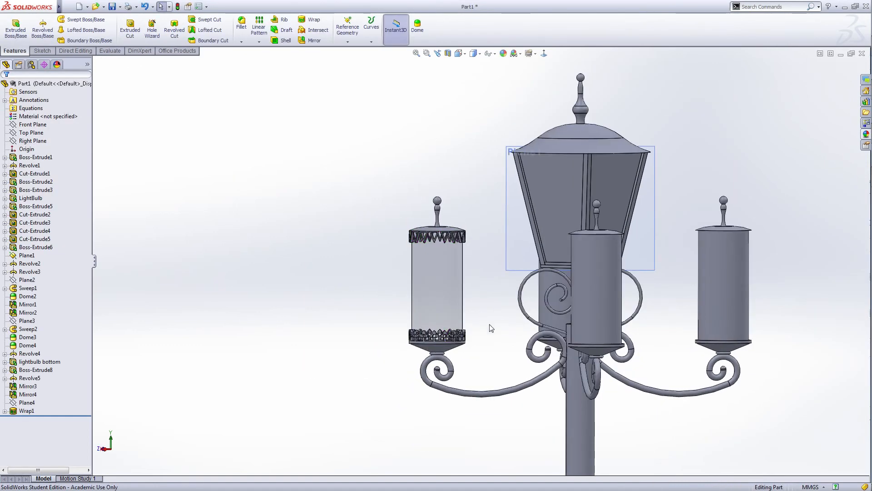
pyautogui.scroll(-4, 453, 287)
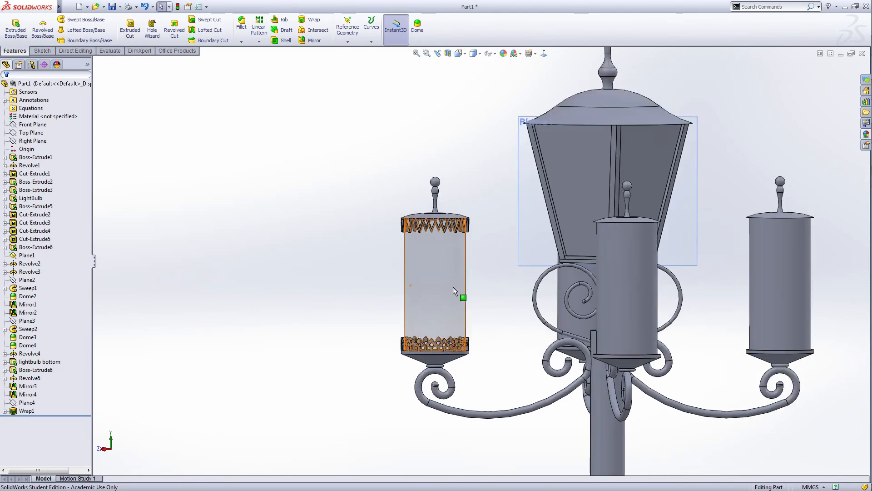
pyautogui.moveTo(301, 272); pyautogui.dragTo(249, 303, button='middle')
pyautogui.moveTo(306, 268); pyautogui.dragTo(277, 264, button='middle')
pyautogui.scroll(5, 279, 265)
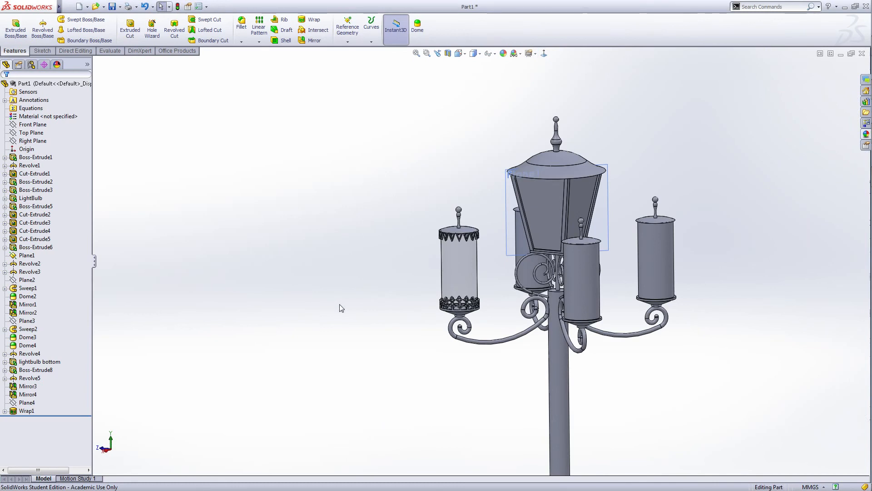
pyautogui.moveTo(342, 308)
pyautogui.mouseDown(button='middle')
pyautogui.moveTo(329, 290)
pyautogui.moveTo(336, 293)
pyautogui.mouseUp(button='middle')
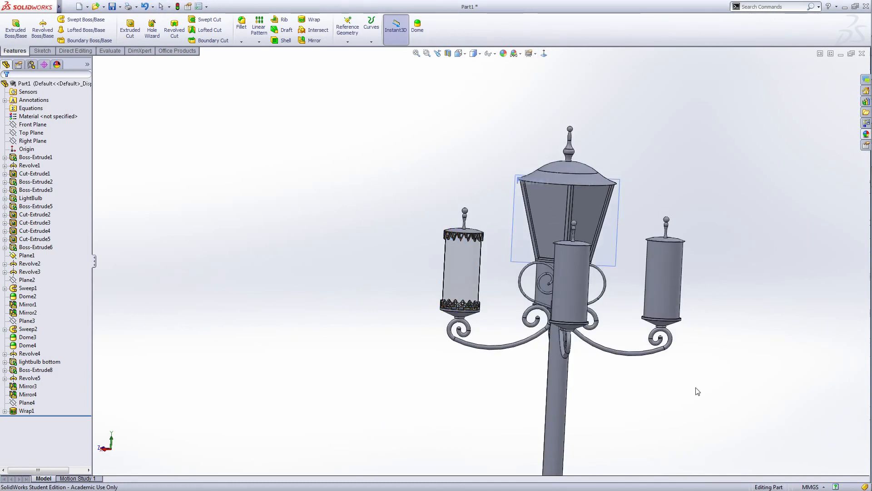
pyautogui.moveTo(697, 390); pyautogui.dragTo(702, 337, button='middle')
pyautogui.scroll(-3, 703, 322)
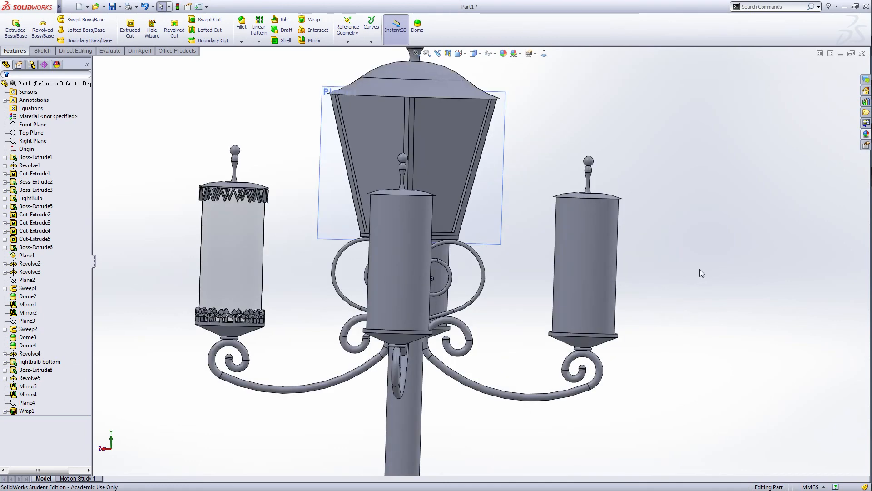
pyautogui.moveTo(612, 304); pyautogui.dragTo(679, 284, button='middle')
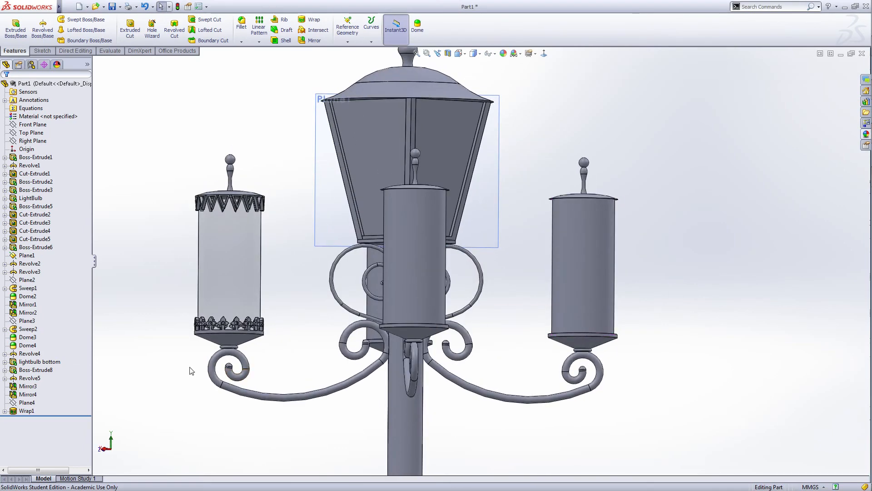
# Start a wrap sketch on Plane1 and draw a vertical centerline on the opposite side lantern's glass, from its cap to its base.
pyautogui.click(28, 256)
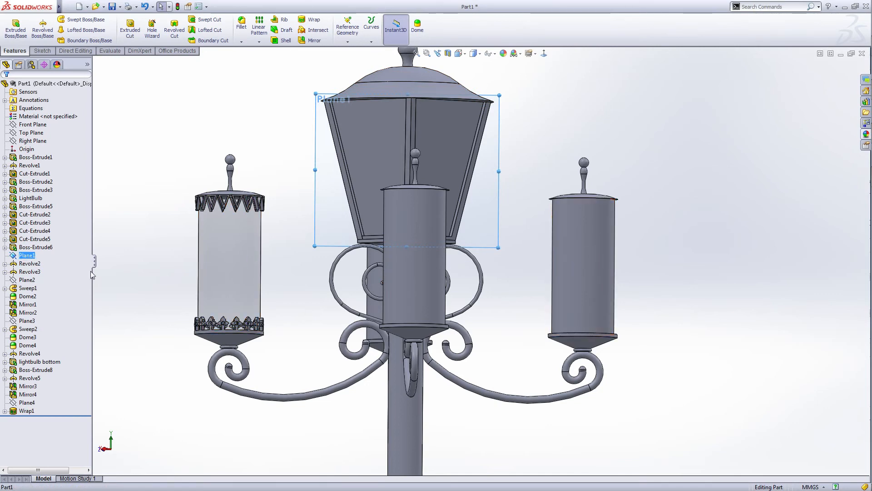
pyautogui.click(309, 20)
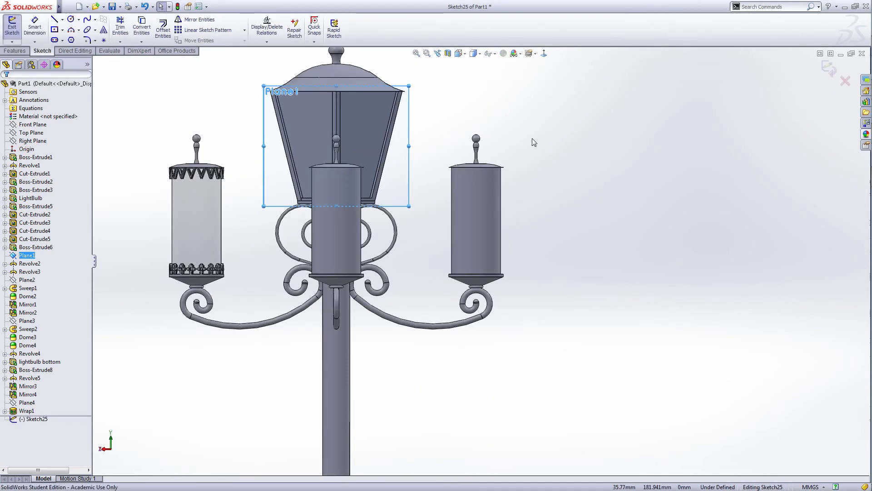
pyautogui.rightClick(568, 197)
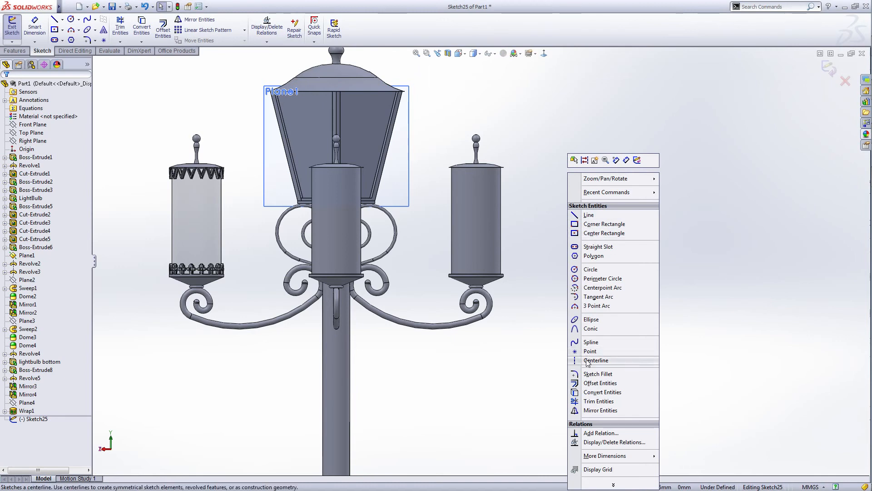
pyautogui.click(586, 268)
pyautogui.click(476, 167)
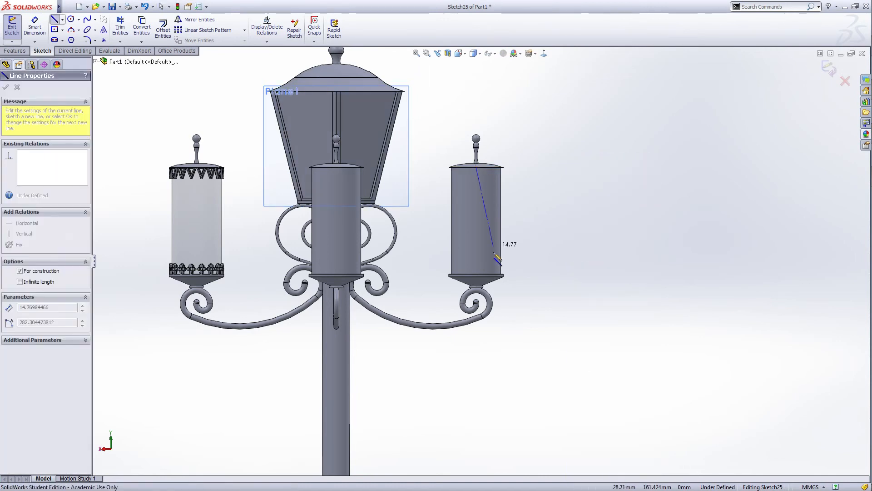
pyautogui.click(476, 274)
pyautogui.rightClick(480, 275)
pyautogui.click(504, 229)
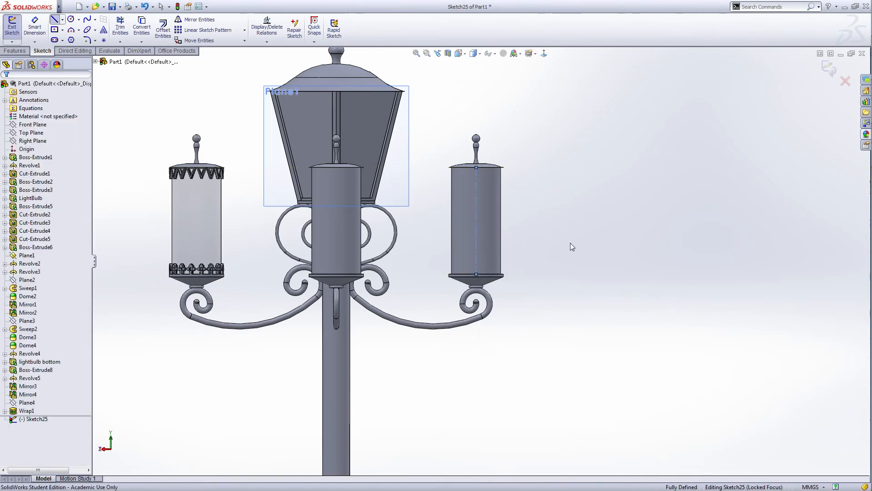
# Copy Sketch24 from under Wrap1 and paste it into the open sketch, in the empty area beside the lamp.
pyautogui.scroll(4, 499, 263)
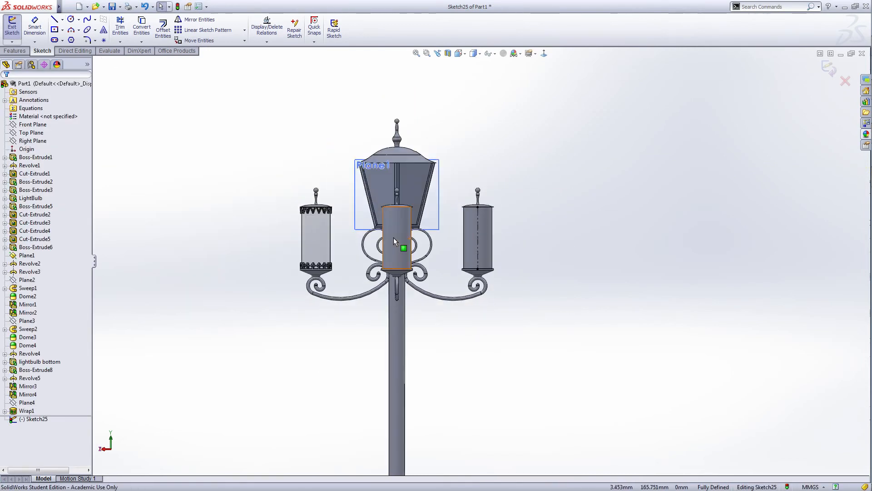
pyautogui.click(5, 411)
pyautogui.click(36, 419)
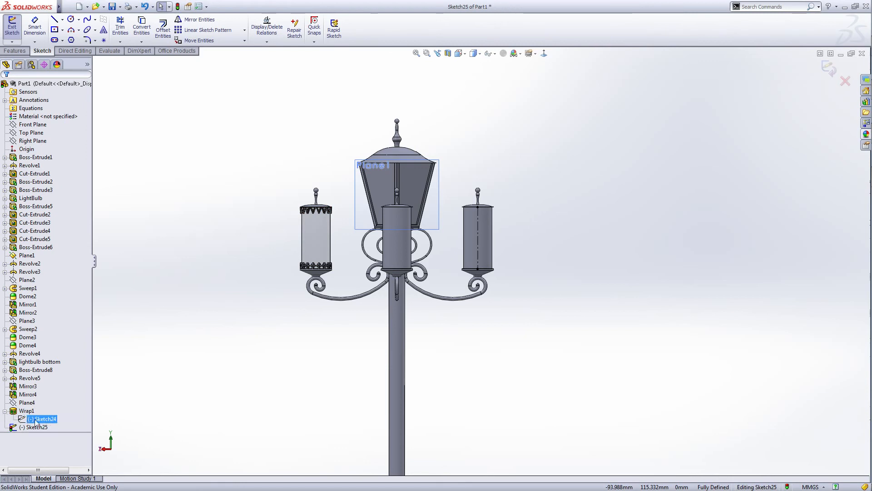
pyautogui.rightClick(37, 420)
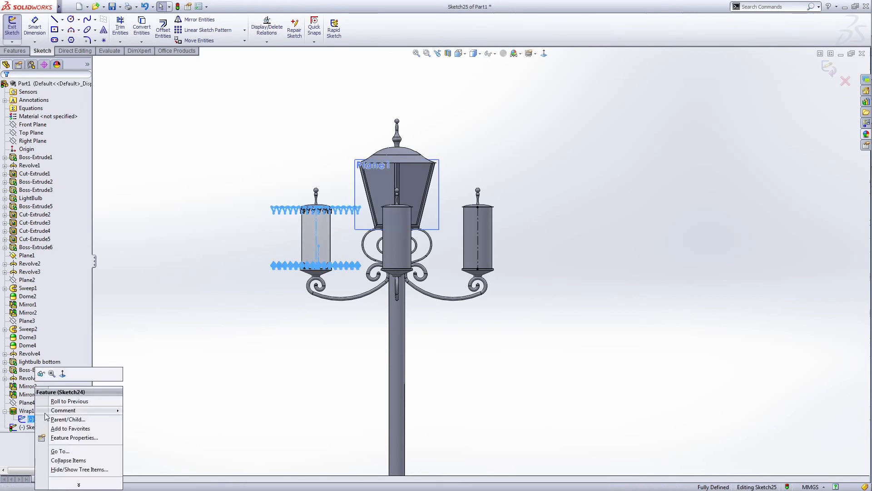
pyautogui.click(146, 391)
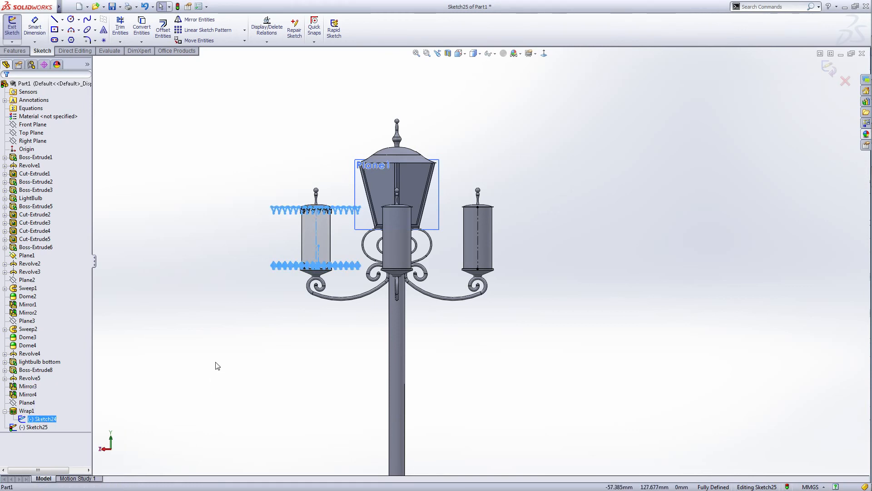
pyautogui.click(556, 250)
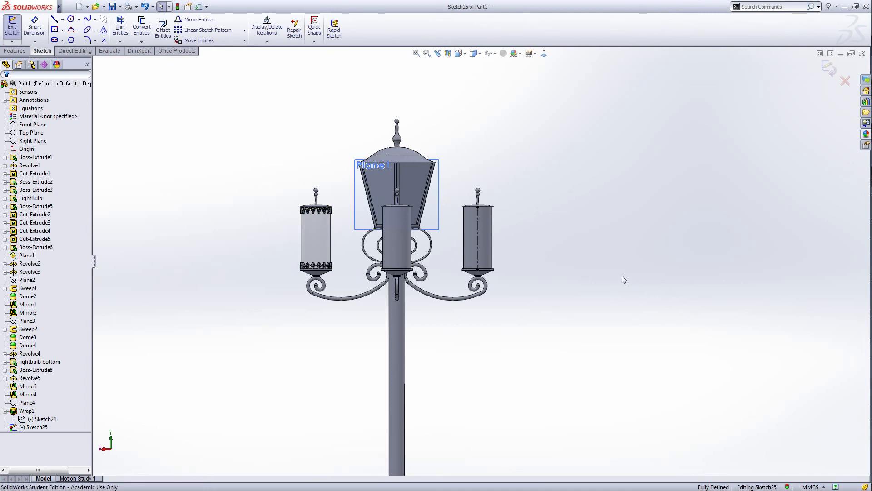
pyautogui.hotkey('ctrl', 'v')
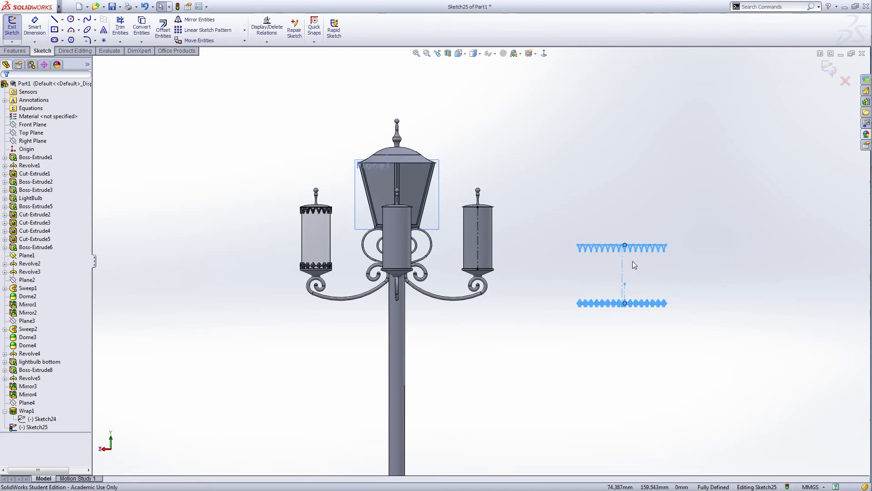
# Move the pasted ornament and triangle rows from their long centerline's lower endpoint to the lower endpoint of the side lantern's glass centerline.
pyautogui.scroll(-3, 632, 260)
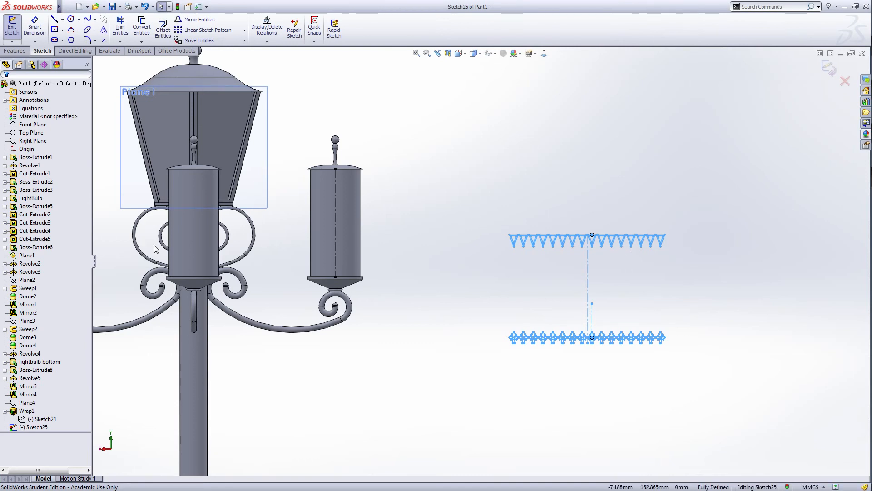
pyautogui.scroll(3, 479, 259)
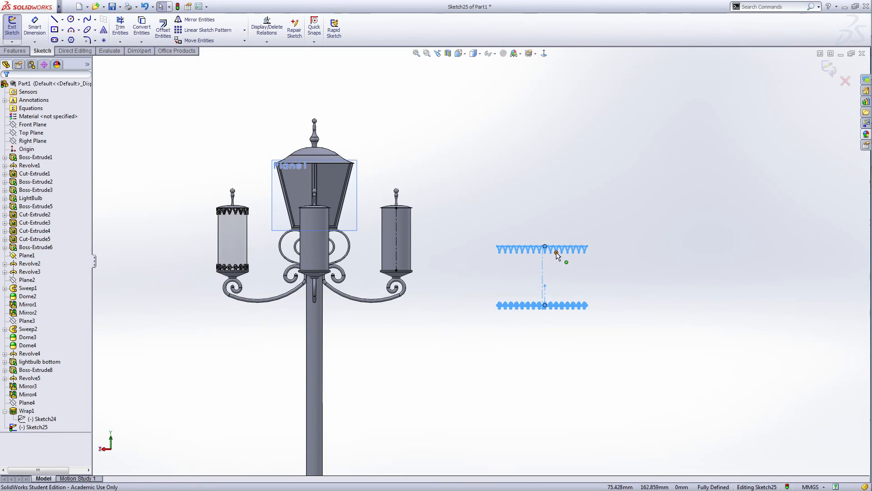
pyautogui.scroll(-4, 555, 269)
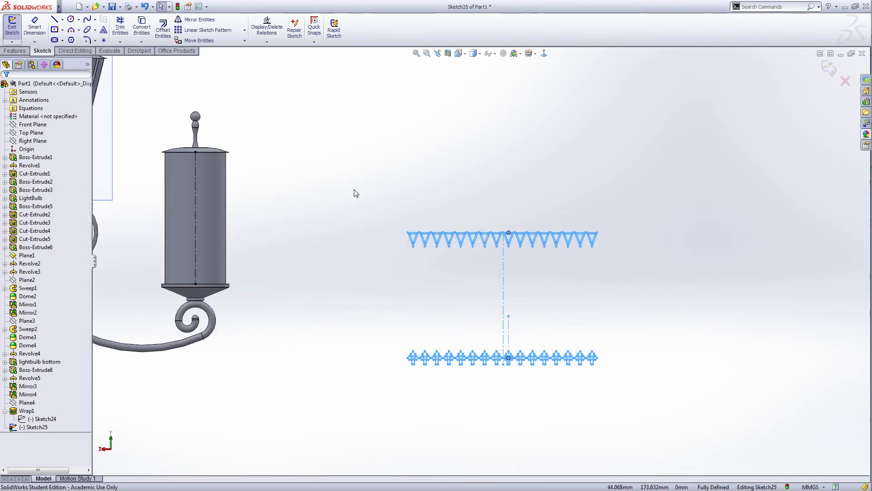
pyautogui.click(205, 42)
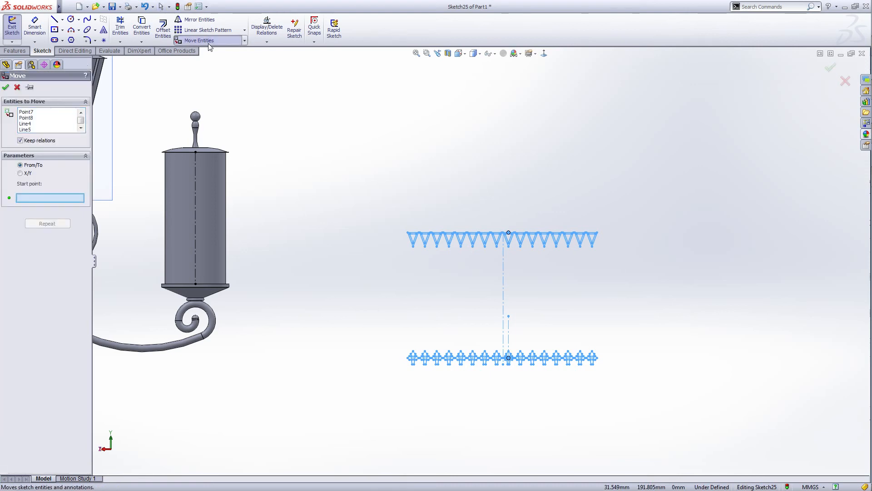
pyautogui.scroll(-4, 510, 367)
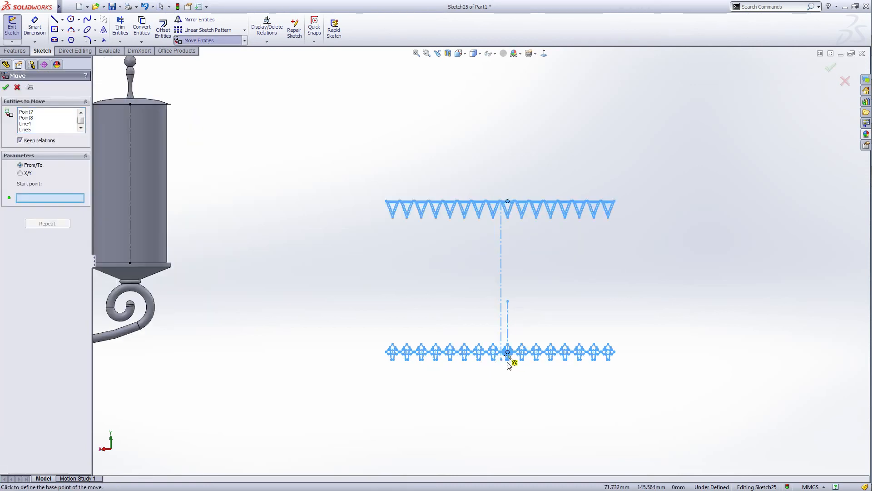
pyautogui.scroll(-2, 504, 336)
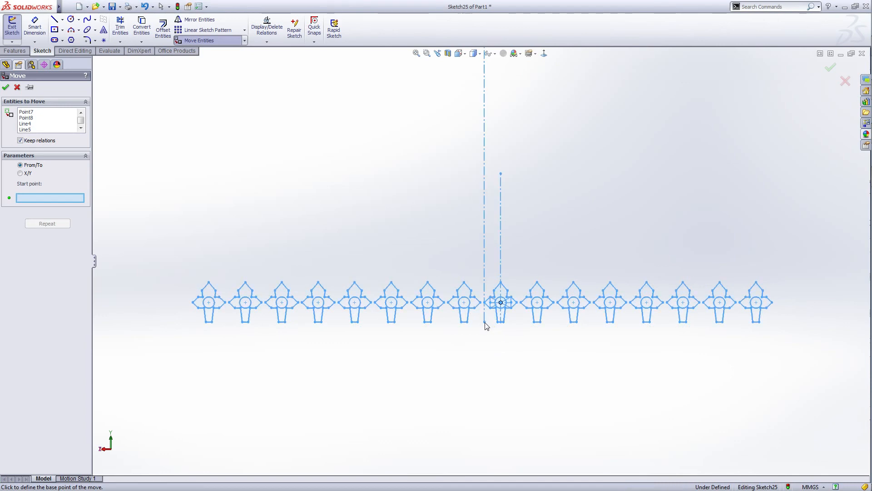
pyautogui.click(485, 322)
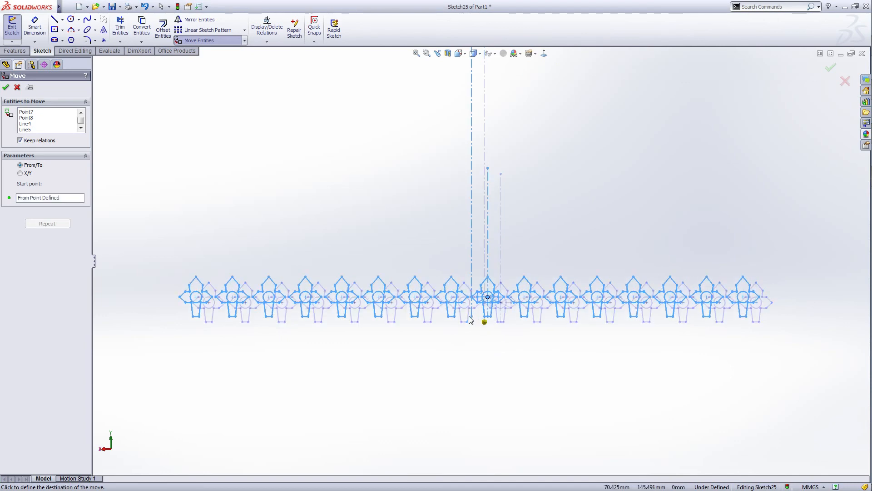
pyautogui.scroll(3, 475, 277)
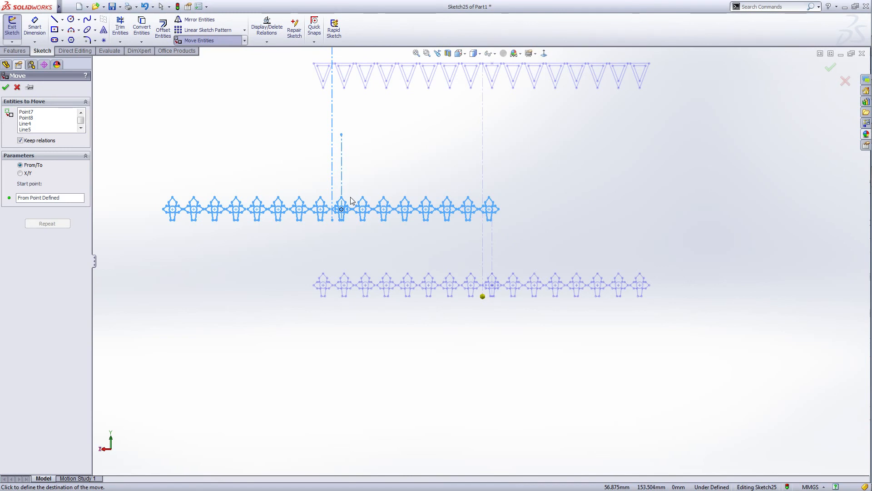
pyautogui.scroll(5, 350, 200)
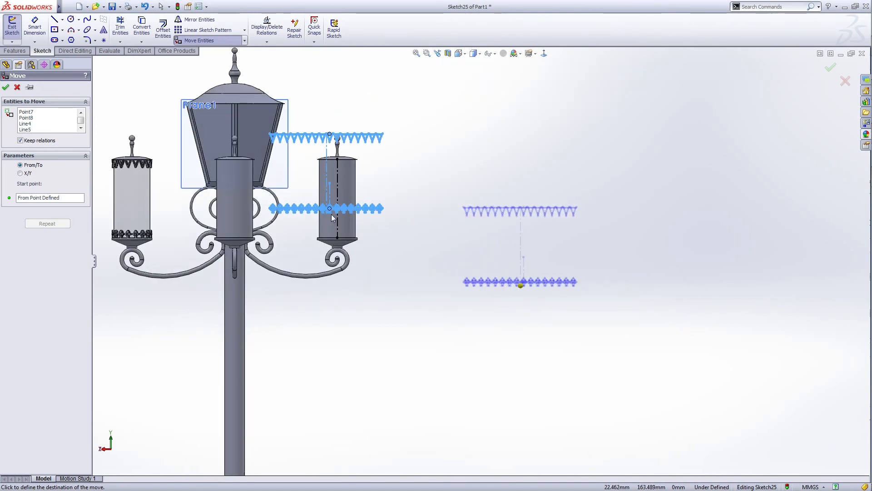
pyautogui.scroll(-6, 332, 218)
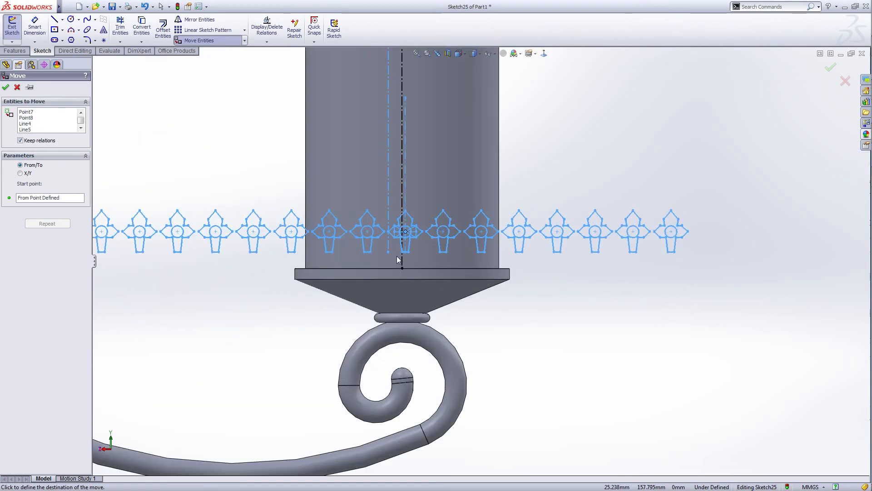
pyautogui.scroll(-2, 417, 263)
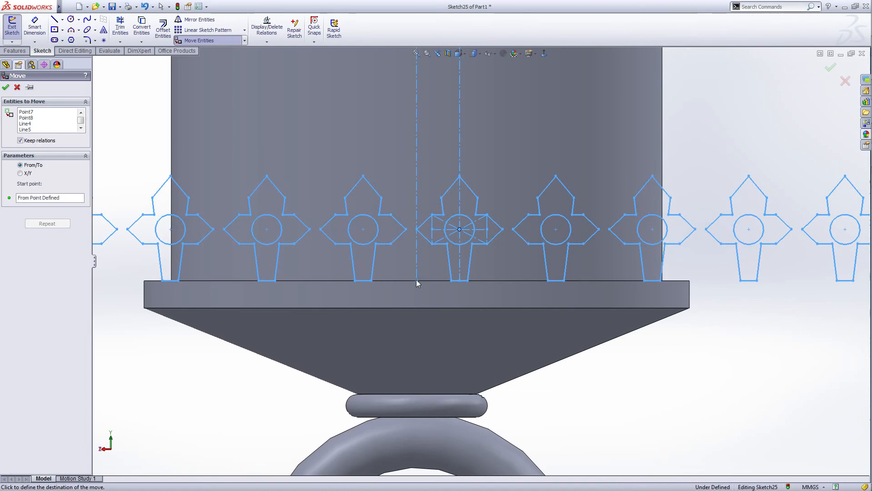
pyautogui.click(417, 282)
pyautogui.scroll(8, 416, 281)
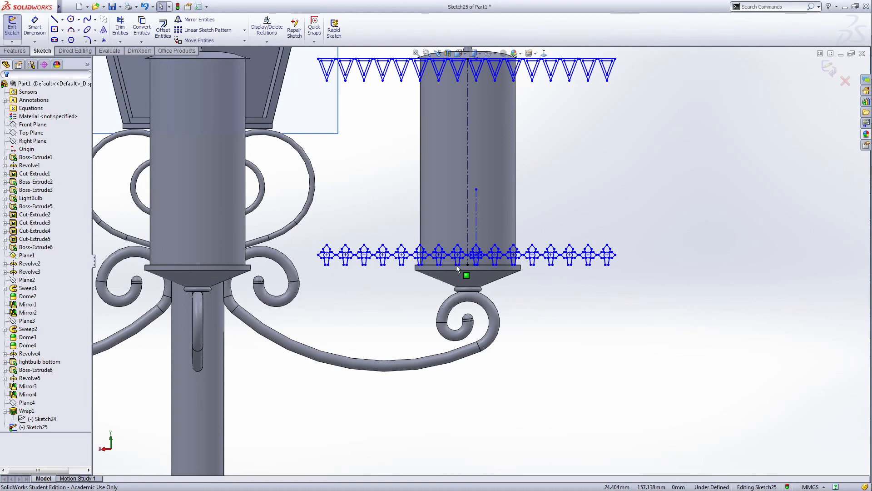
pyautogui.scroll(4, 456, 265)
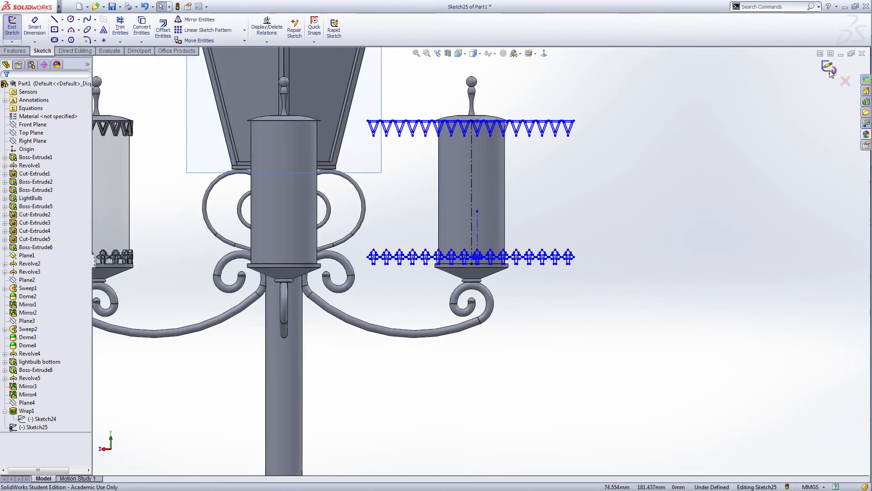
# Exit the sketch and wrap it onto this side lantern's glass cylinder as a 0.5 mm emboss.
pyautogui.click(829, 70)
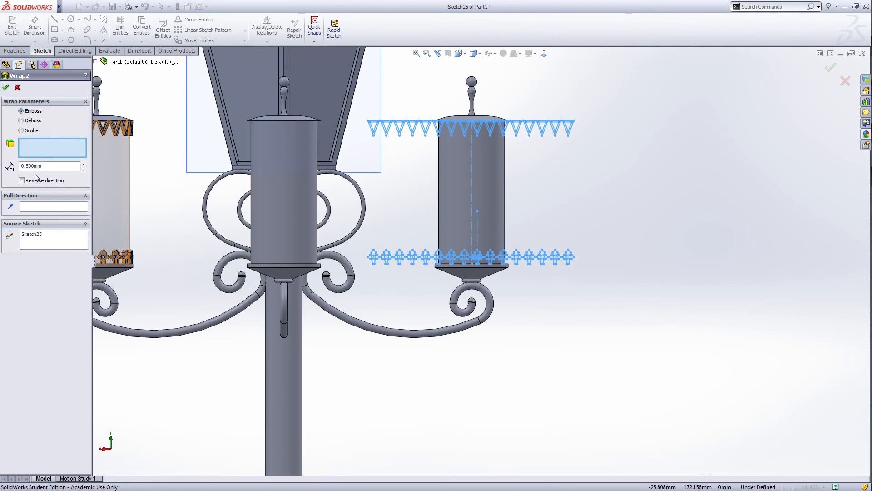
pyautogui.click(6, 88)
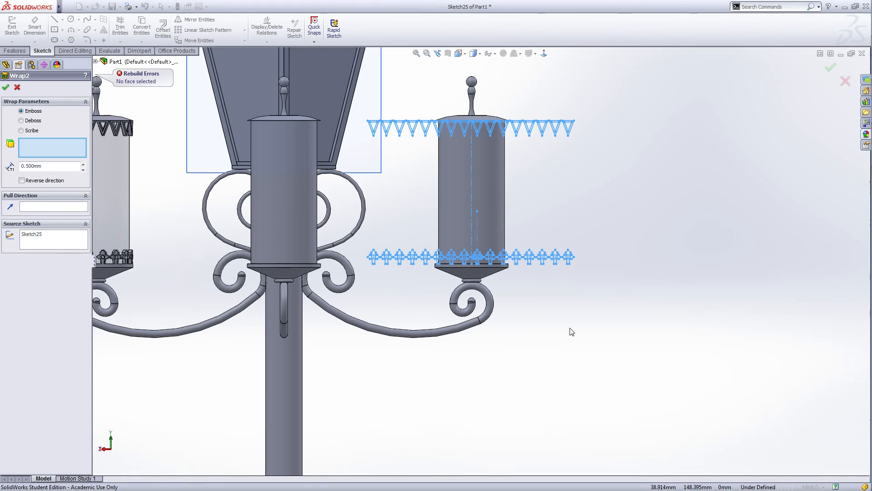
pyautogui.click(484, 201)
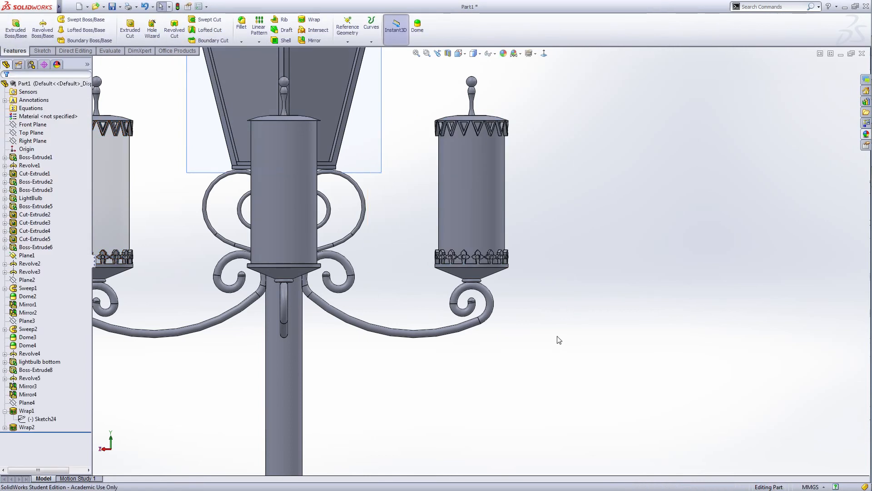
# Hide Plane1 in the model.
pyautogui.moveTo(506, 364)
pyautogui.mouseDown(button='middle')
pyautogui.moveTo(565, 370)
pyautogui.moveTo(551, 370)
pyautogui.mouseUp(button='middle')
pyautogui.click(52, 420)
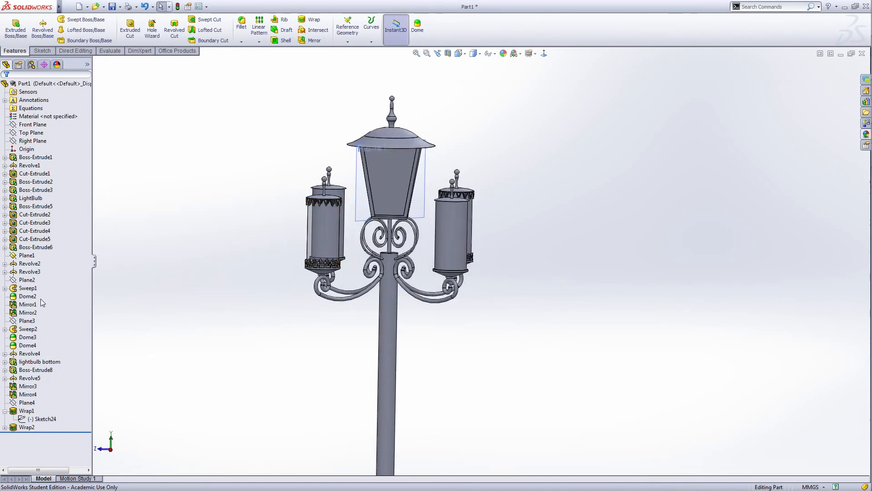
pyautogui.rightClick(30, 256)
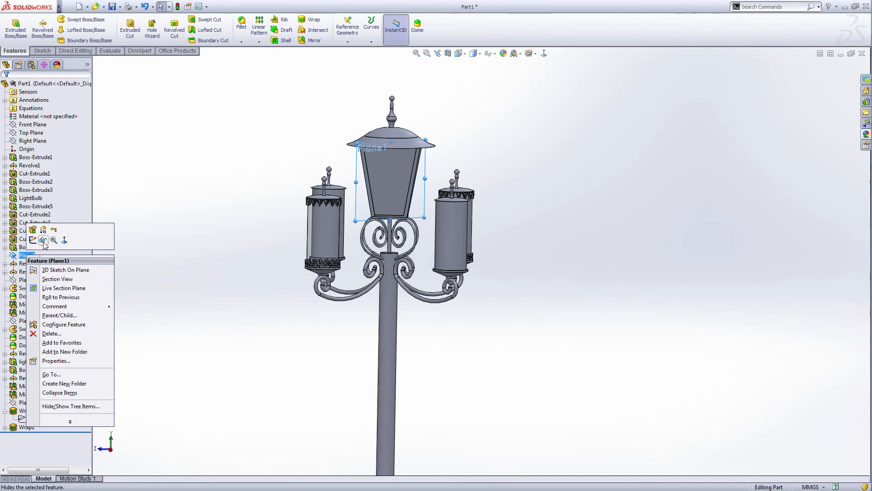
pyautogui.click(160, 286)
# Start a new wrap sketch on Plane4 for one of the plain side lanterns.
pyautogui.click(28, 410)
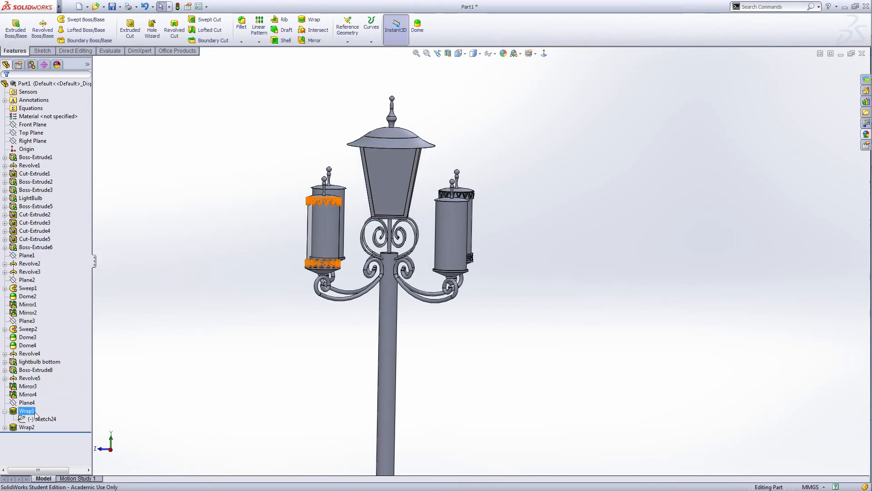
pyautogui.click(28, 404)
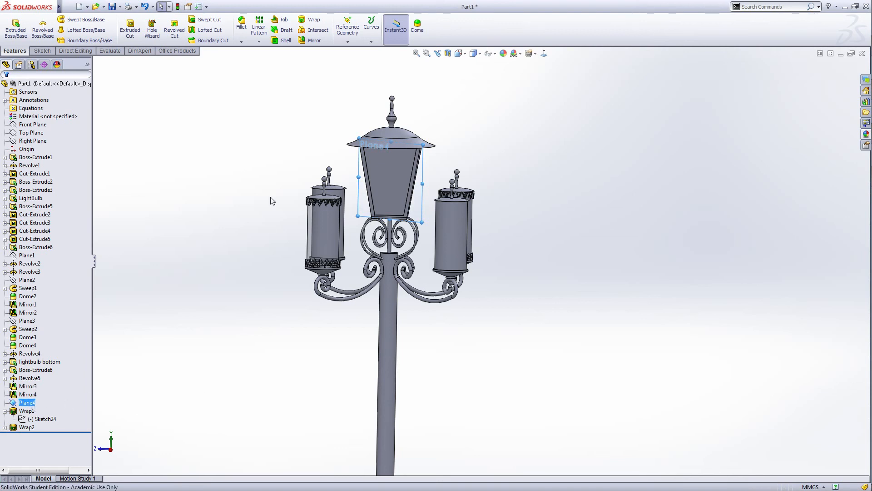
pyautogui.click(314, 20)
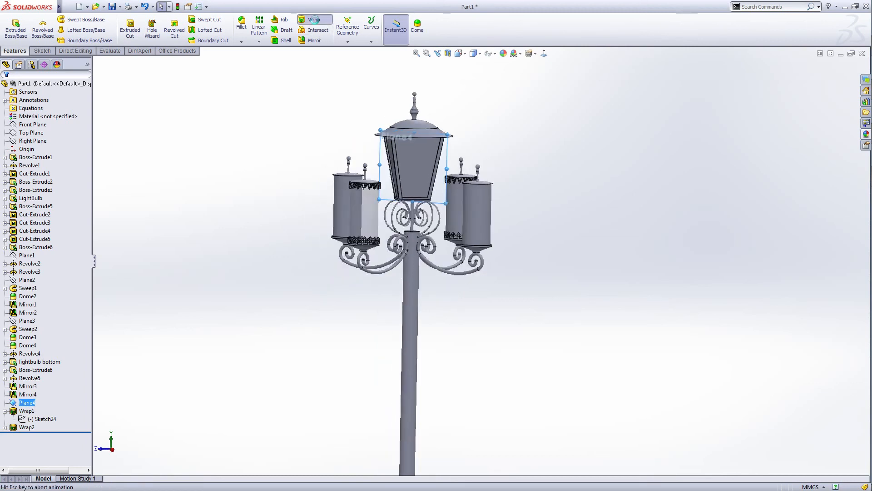
pyautogui.click(576, 187)
pyautogui.scroll(-3, 523, 140)
pyautogui.scroll(-3, 516, 147)
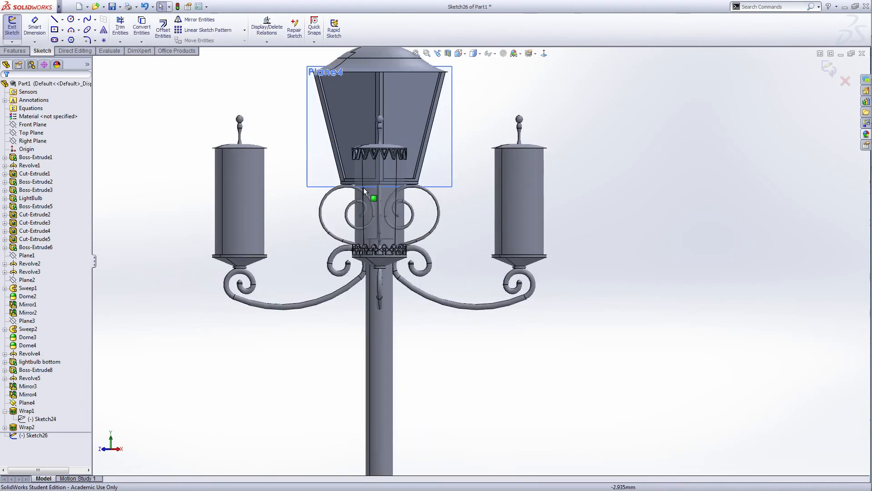
pyautogui.scroll(3, 287, 192)
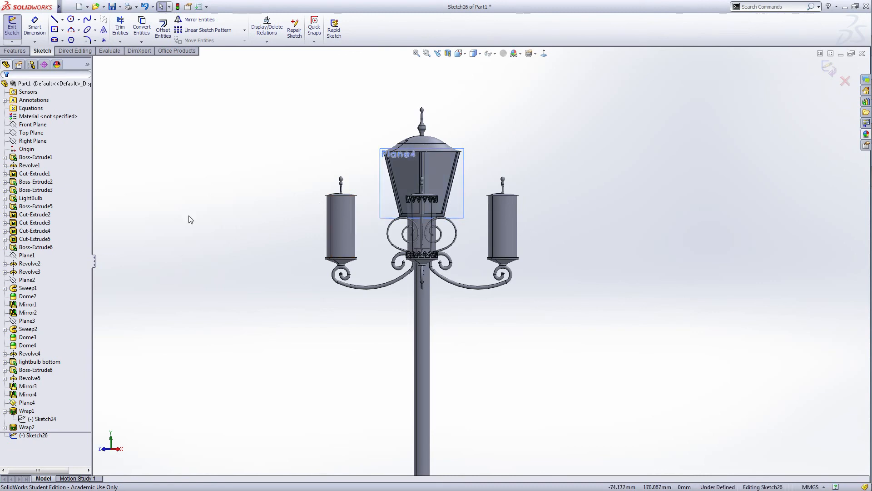
# Draw a vertical centerline down the middle of the plain side lantern's glass, from its cap to its base.
pyautogui.rightClick(207, 216)
pyautogui.click(228, 360)
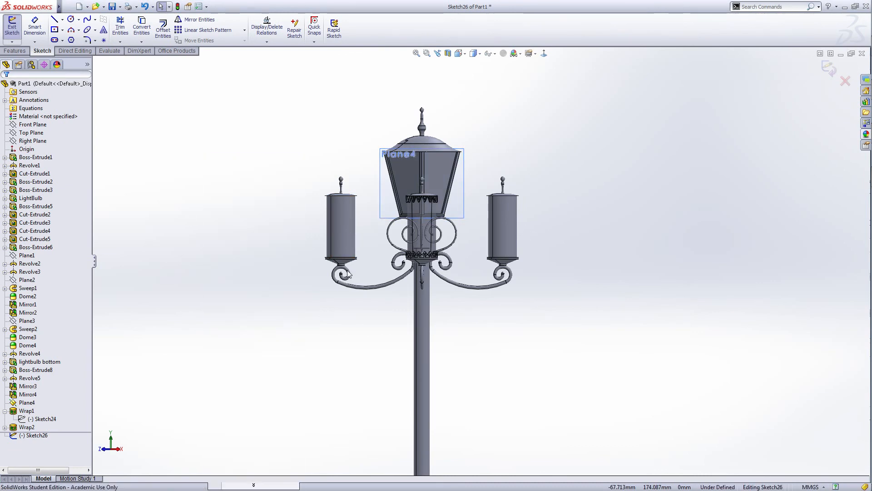
pyautogui.scroll(-3, 353, 222)
pyautogui.scroll(-3, 355, 220)
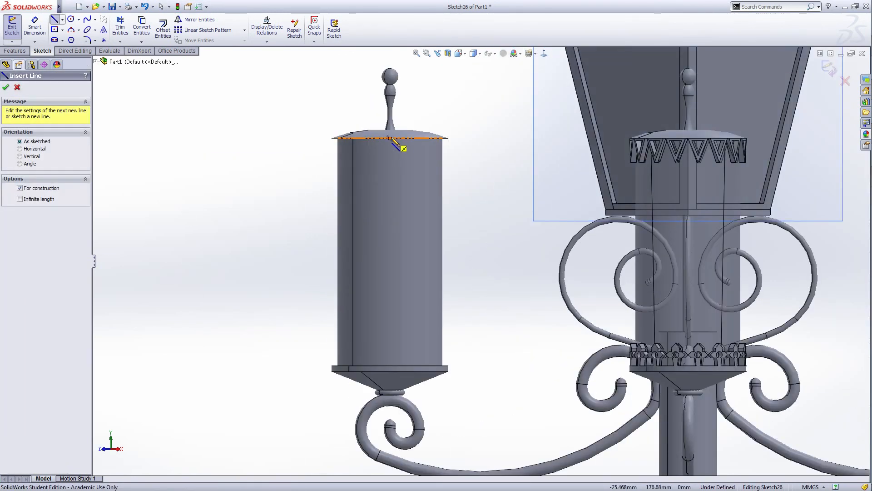
pyautogui.click(390, 137)
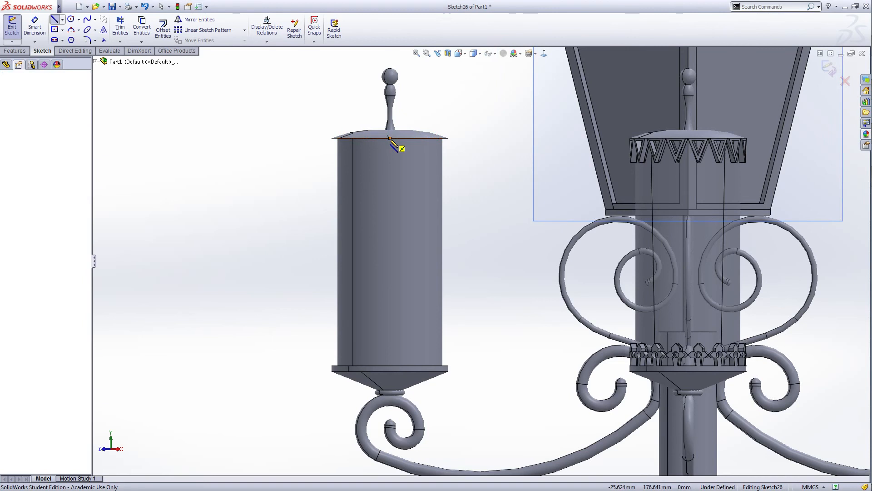
pyautogui.click(390, 366)
pyautogui.rightClick(391, 221)
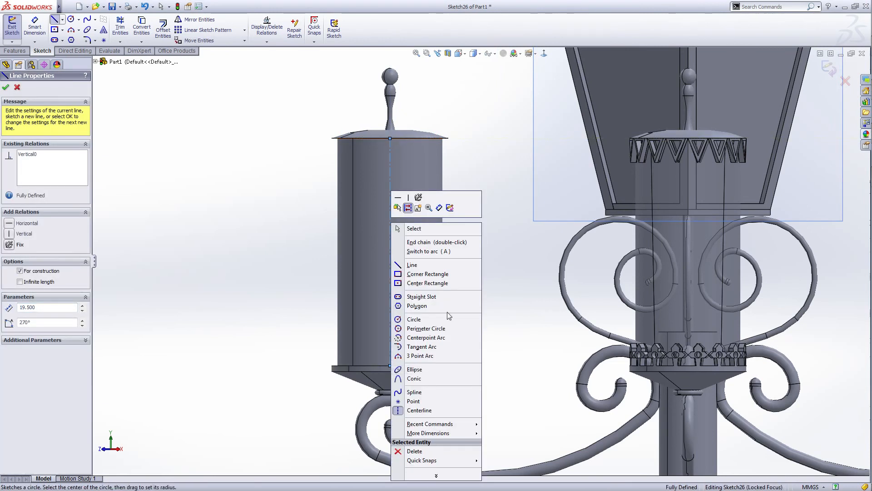
pyautogui.click(421, 230)
# Copy Sketch24 from under Wrap1 and paste it into the open Plane4 sketch, in the empty area beside the lamp.
pyautogui.scroll(3, 304, 237)
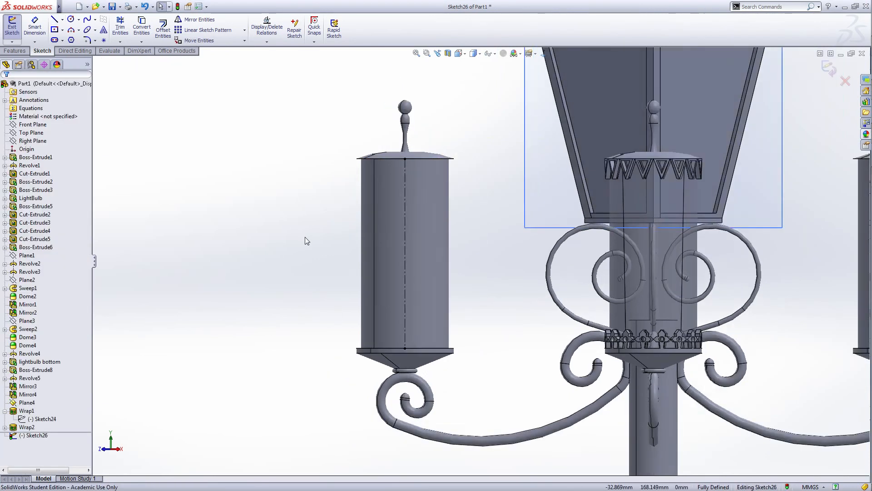
pyautogui.click(40, 419)
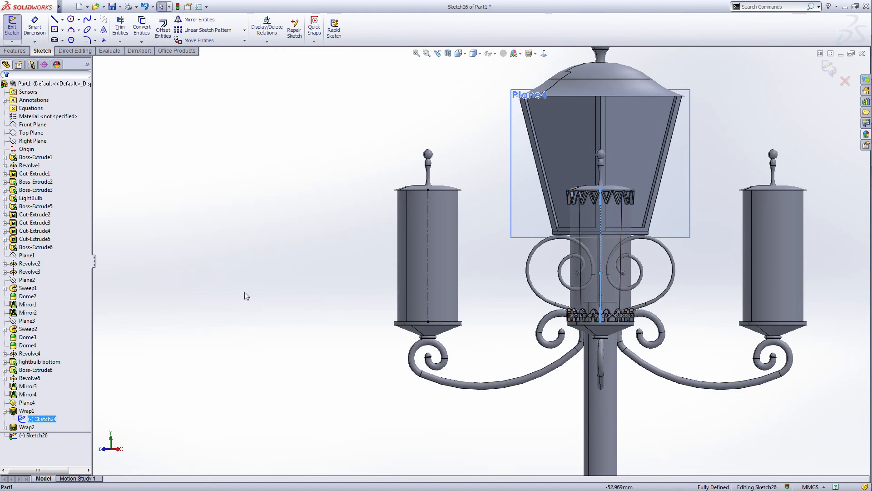
pyautogui.click(257, 296)
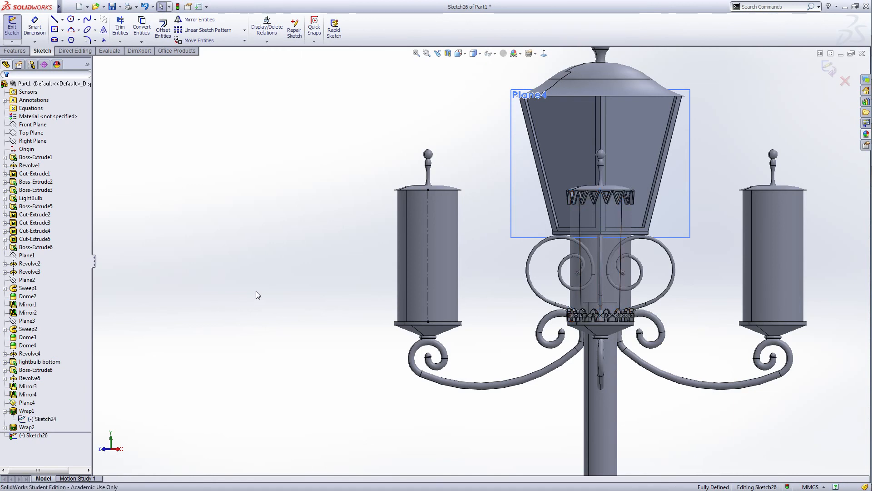
pyautogui.hotkey('ctrl', 'v')
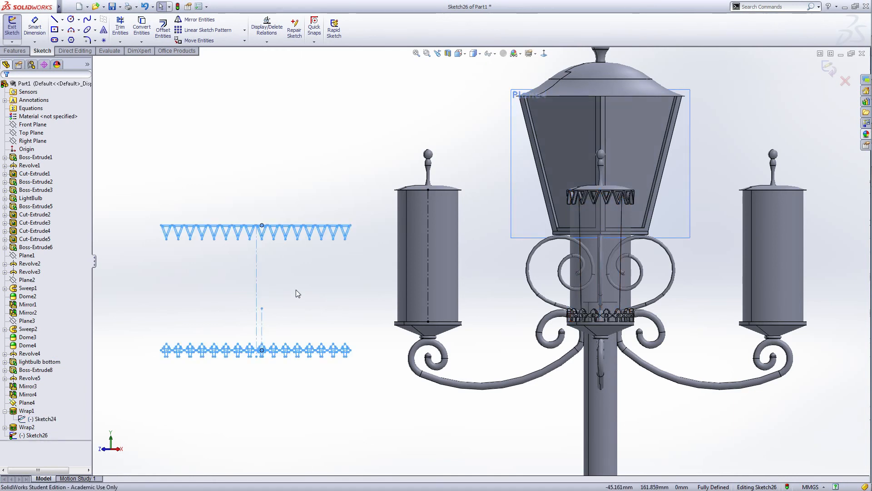
# Move the pasted ornament sketch from its long centerline's lower endpoint to the lower end of the side lantern's centerline.
pyautogui.click(213, 41)
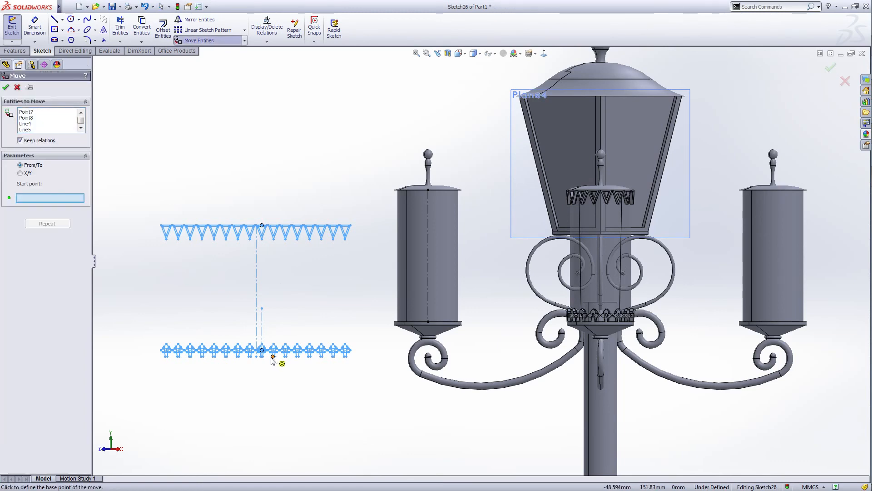
pyautogui.scroll(-3, 268, 355)
pyautogui.scroll(-2, 268, 354)
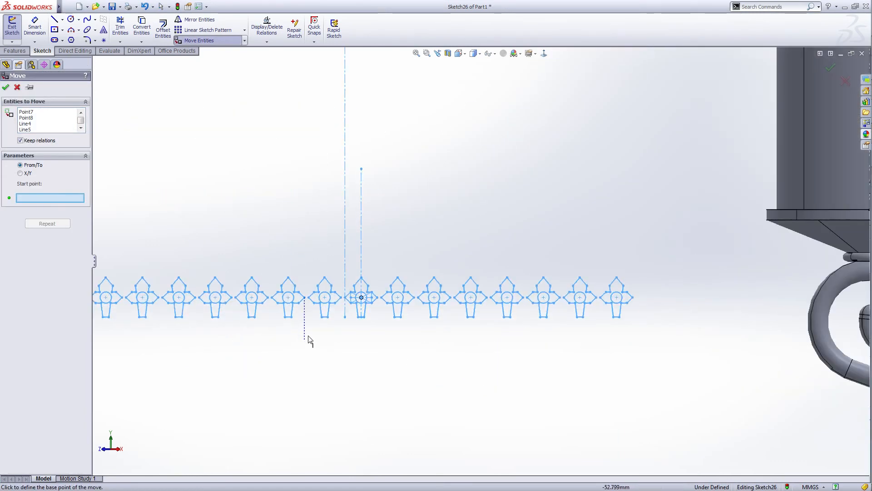
pyautogui.scroll(-1, 307, 341)
pyautogui.click(346, 317)
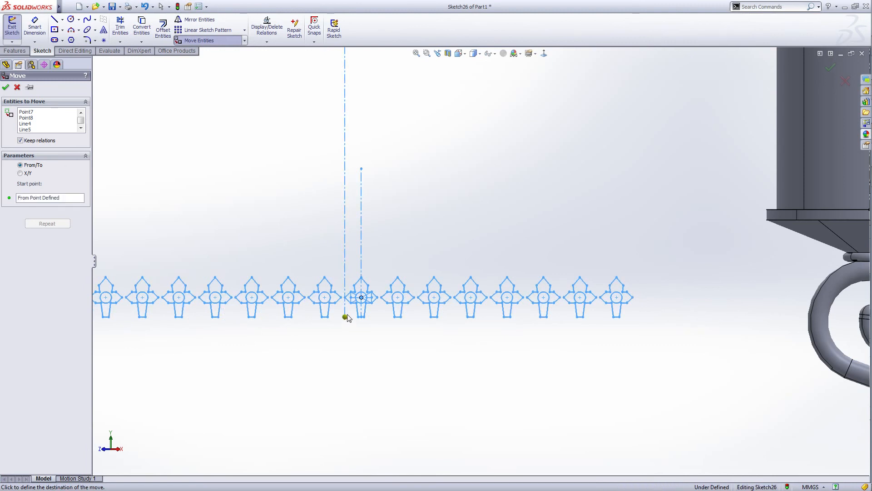
pyautogui.scroll(-1, 537, 246)
pyautogui.scroll(3, 534, 242)
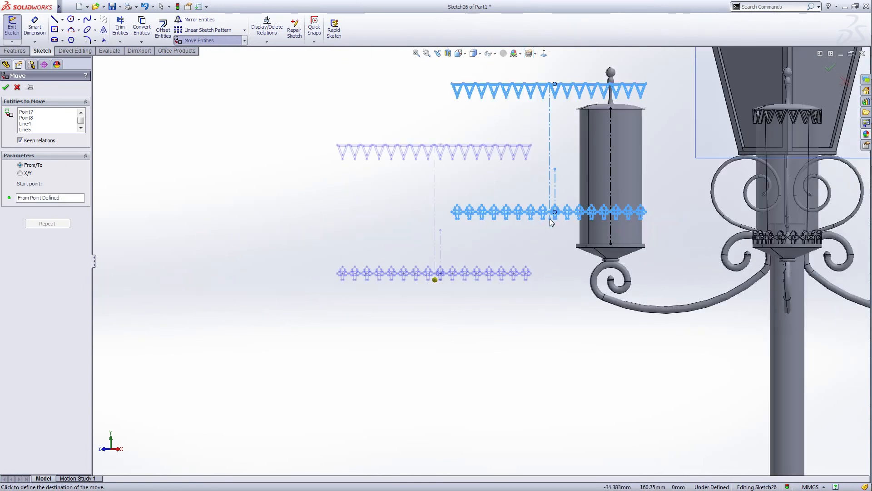
pyautogui.scroll(-3, 552, 222)
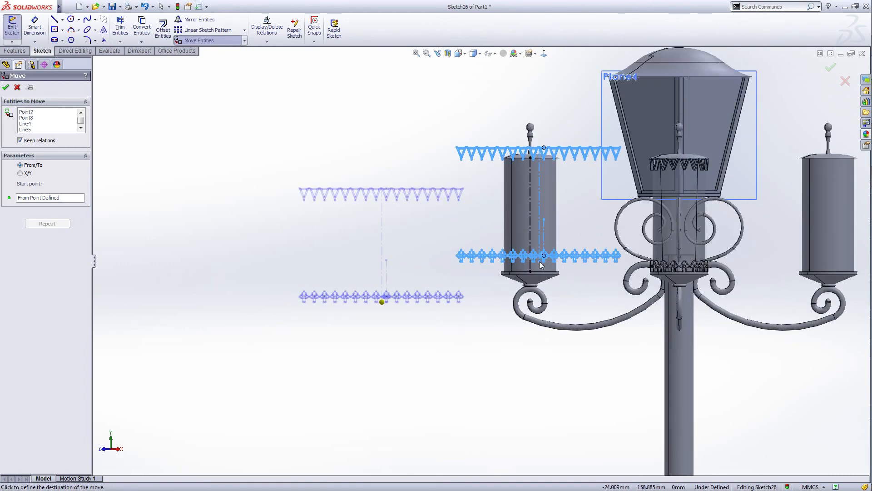
pyautogui.scroll(-1, 529, 266)
pyautogui.scroll(-2, 524, 271)
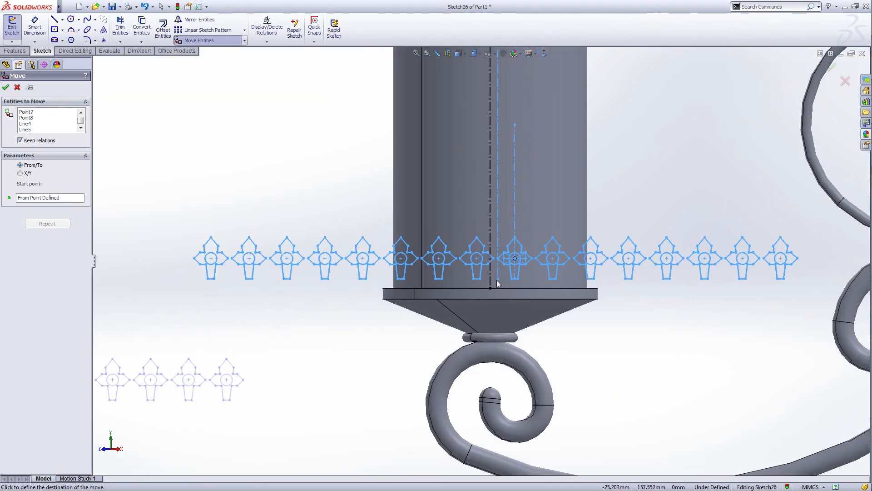
pyautogui.scroll(-3, 495, 280)
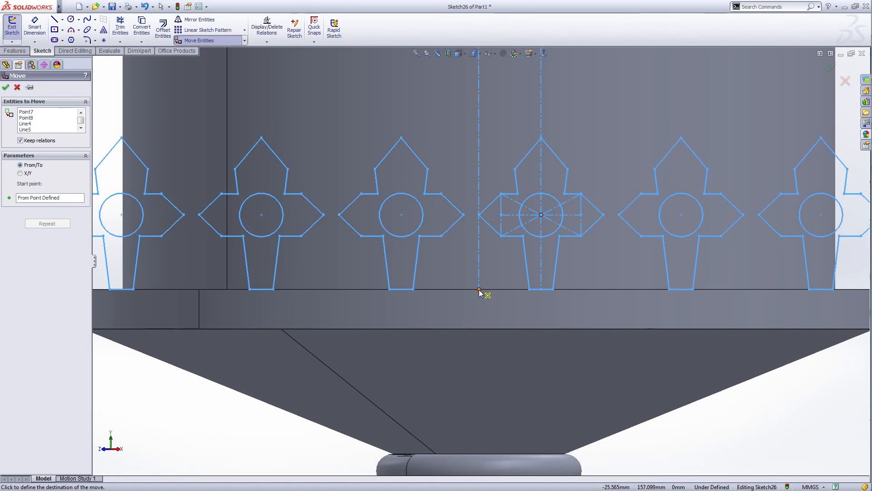
pyautogui.click(479, 289)
# Exit the sketch and emboss it 0.5 mm thick onto the side lantern's cylindrical glass face.
pyautogui.scroll(4, 479, 291)
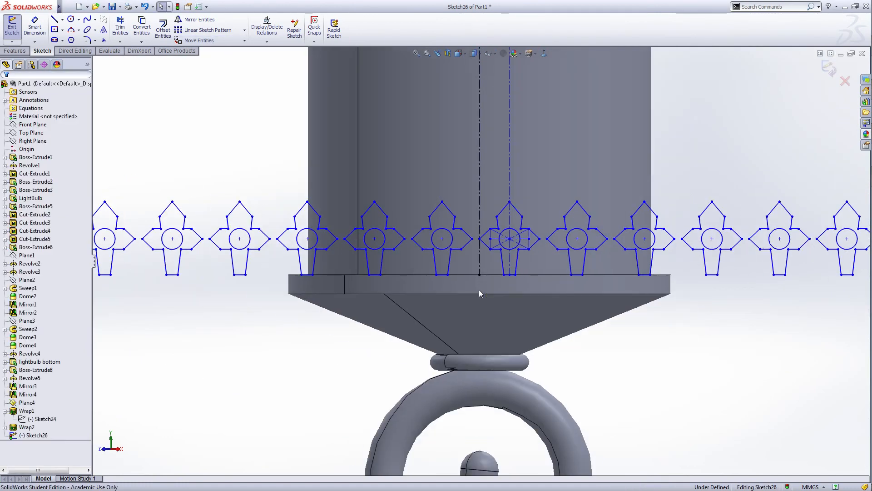
pyautogui.scroll(4, 480, 291)
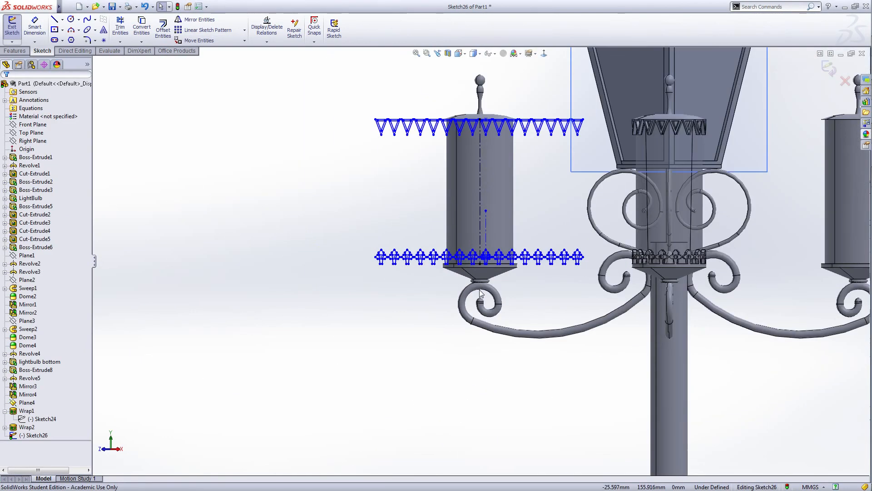
pyautogui.scroll(3, 480, 293)
pyautogui.click(829, 69)
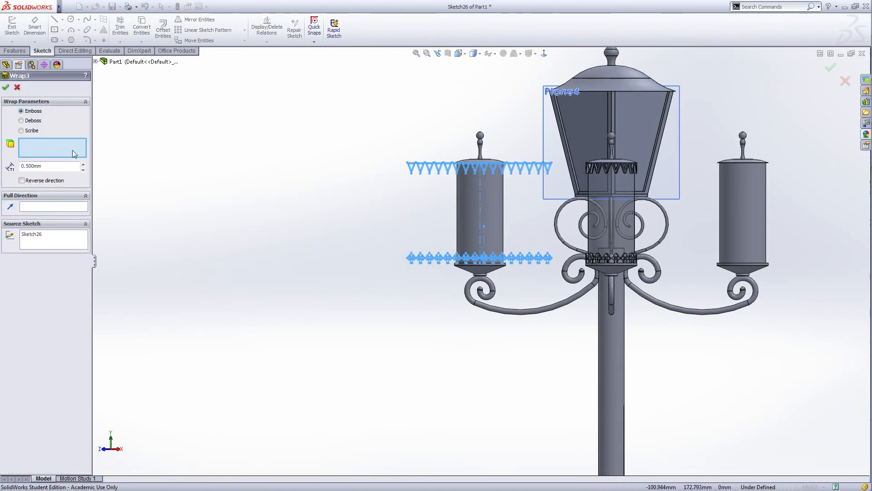
pyautogui.click(462, 218)
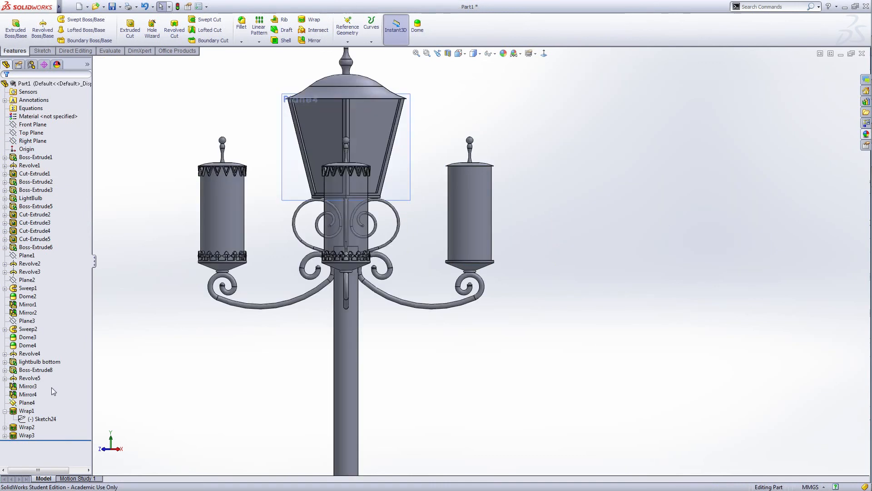
# Start a wrap sketch on Plane4 and draw a vertical centerline from cap to base on the remaining plain side lantern's glass.
pyautogui.click(27, 402)
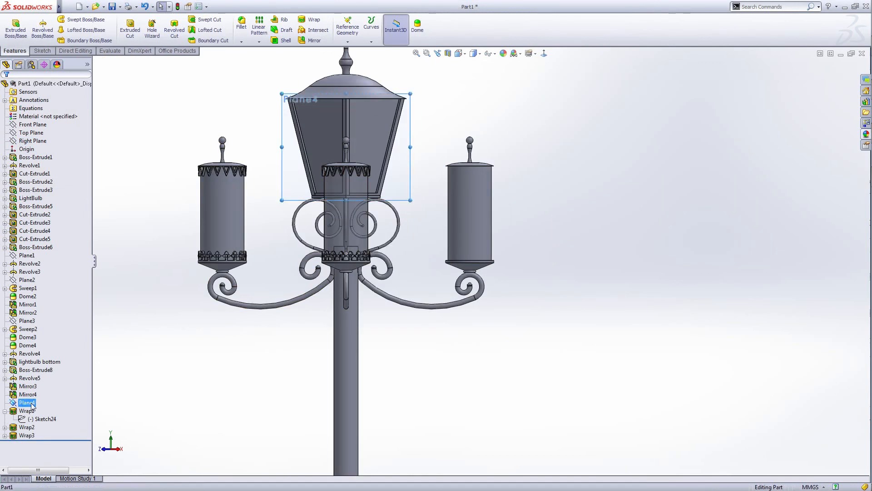
pyautogui.click(313, 20)
pyautogui.scroll(-4, 560, 159)
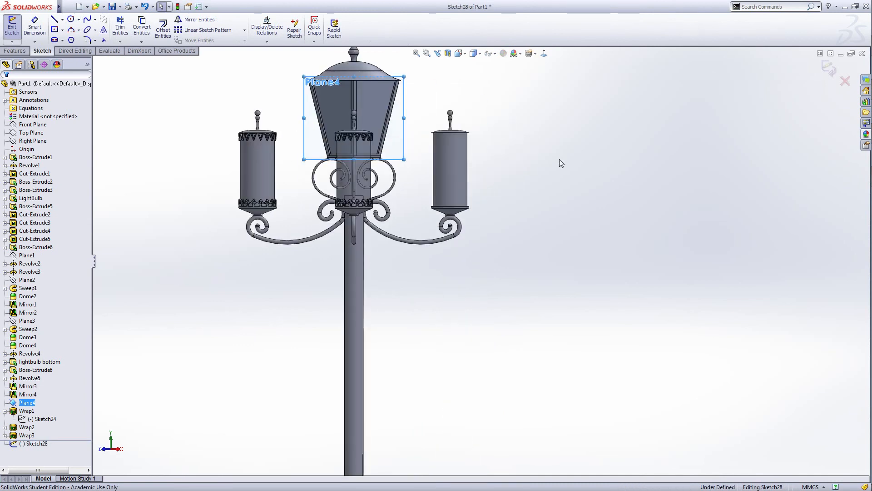
pyautogui.scroll(-3, 545, 164)
pyautogui.rightClick(532, 168)
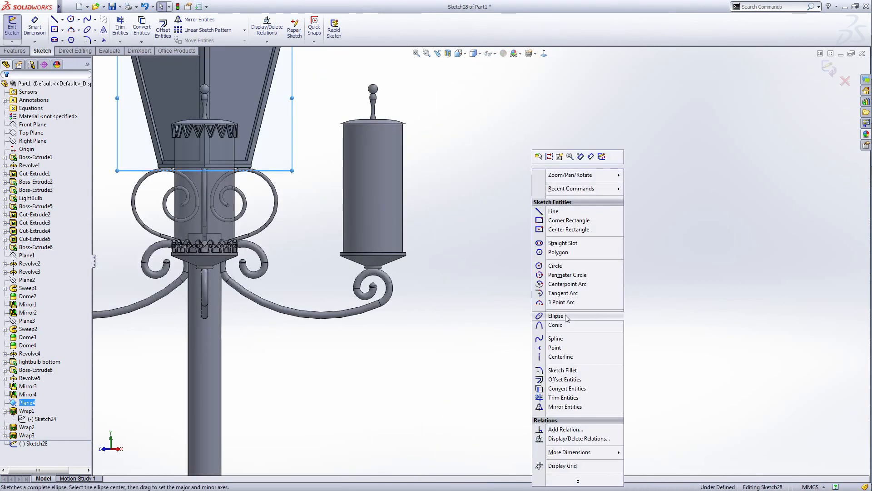
pyautogui.click(560, 356)
pyautogui.click(373, 123)
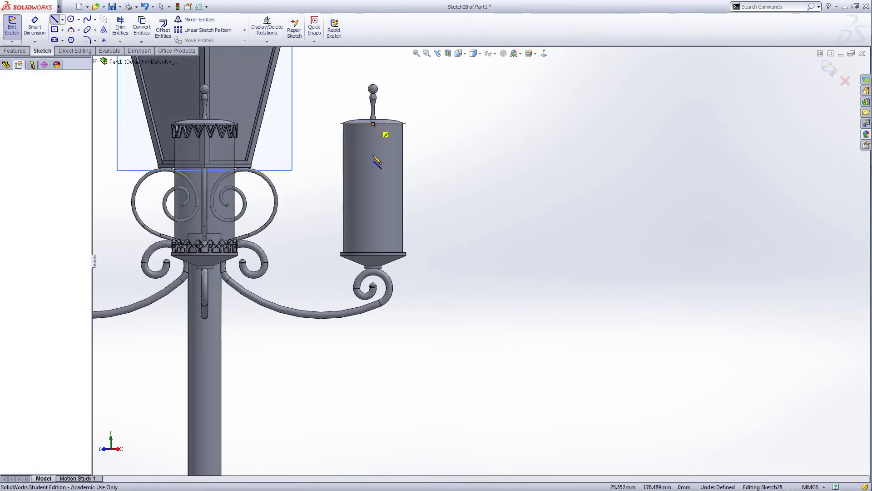
pyautogui.click(373, 253)
pyautogui.rightClick(376, 258)
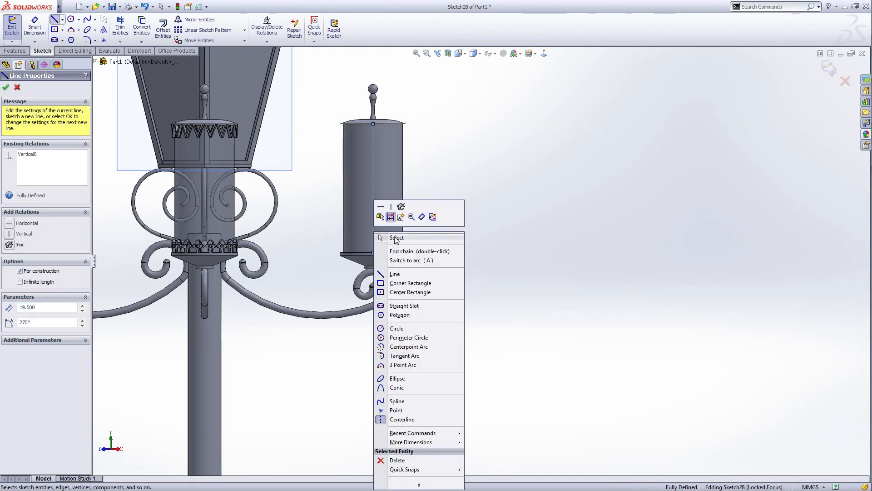
pyautogui.click(410, 233)
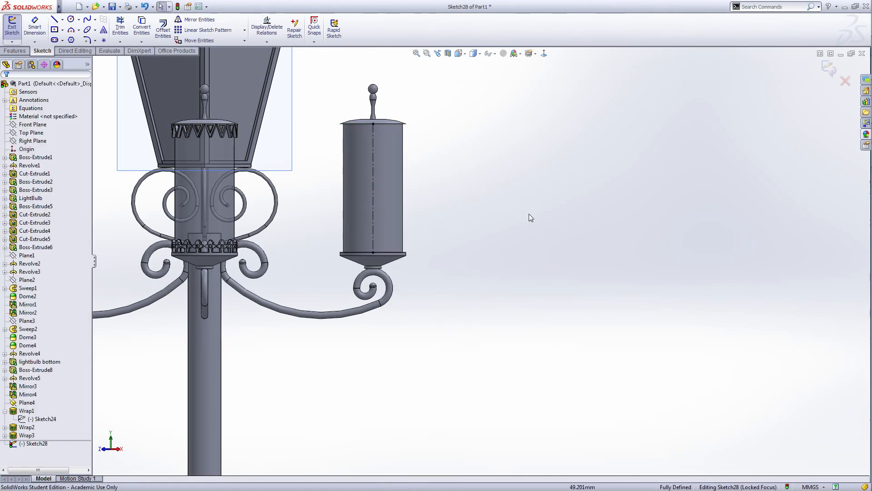
# Paste the copied ornament sketch and move its long centerline's lower endpoint onto the lower end of the remaining lantern's centerline.
pyautogui.hotkey('ctrl', 'v')
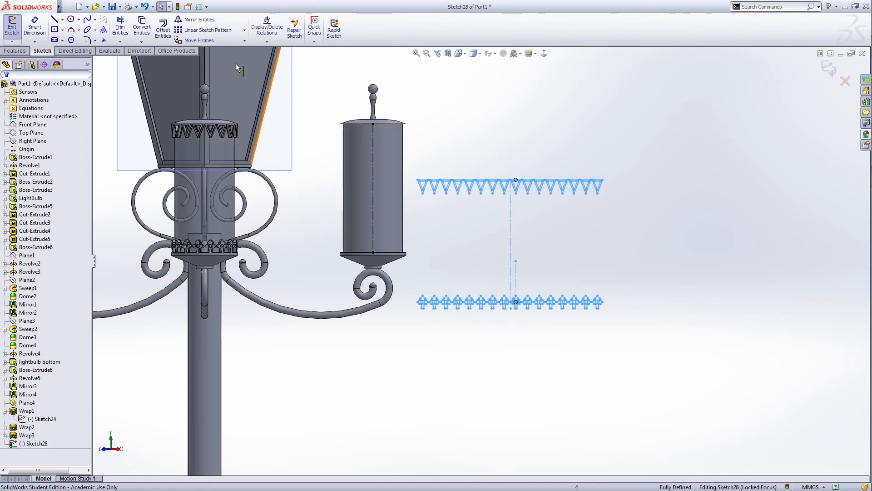
pyautogui.click(212, 42)
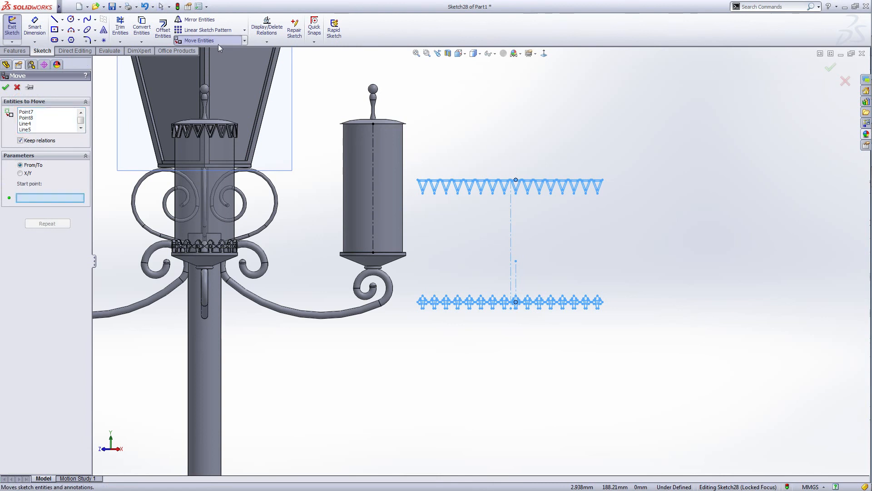
pyautogui.scroll(-2, 523, 320)
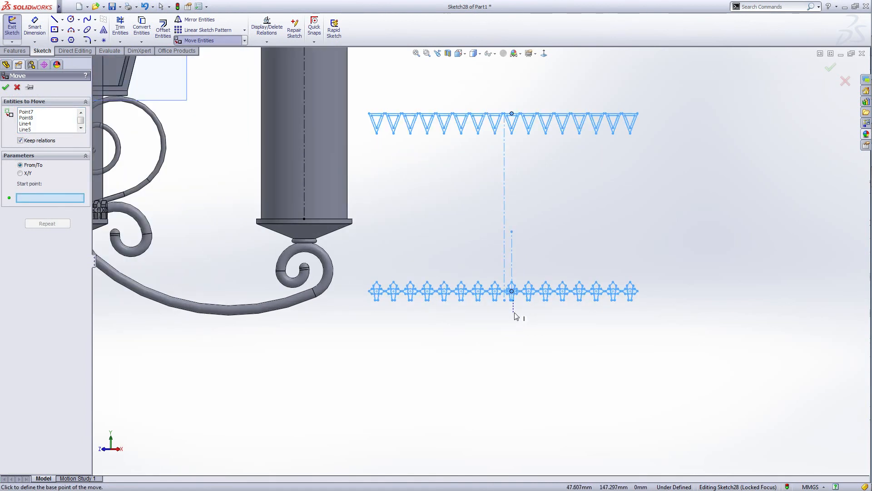
pyautogui.scroll(-6, 511, 307)
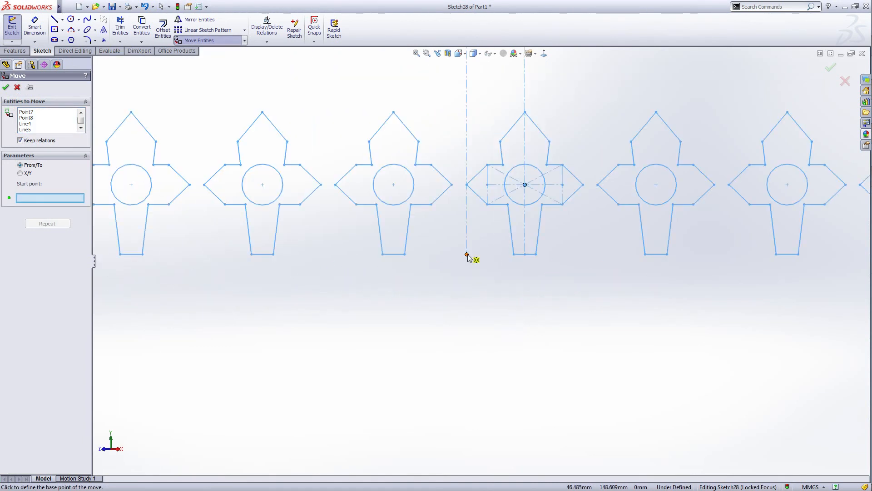
pyautogui.click(466, 255)
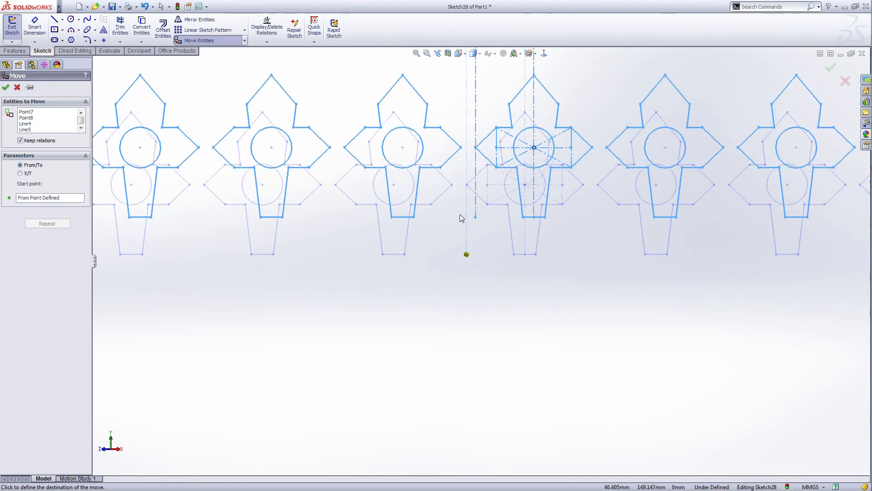
pyautogui.scroll(8, 429, 208)
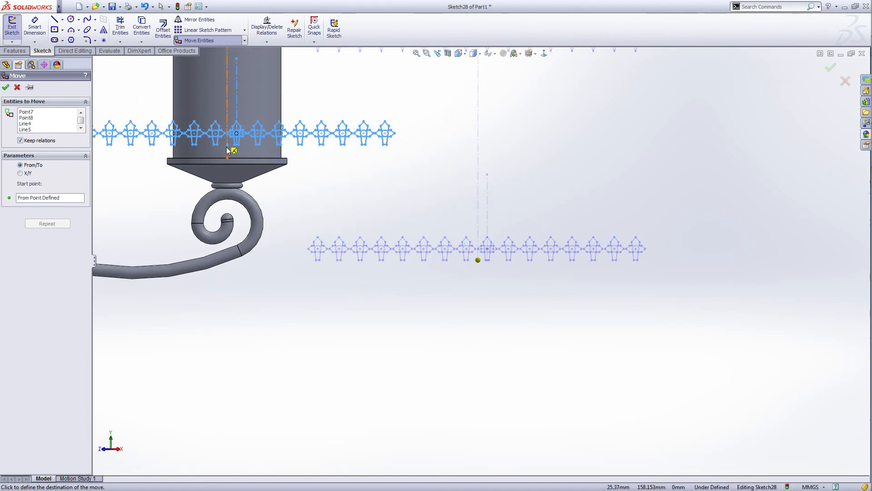
pyautogui.scroll(-5, 228, 150)
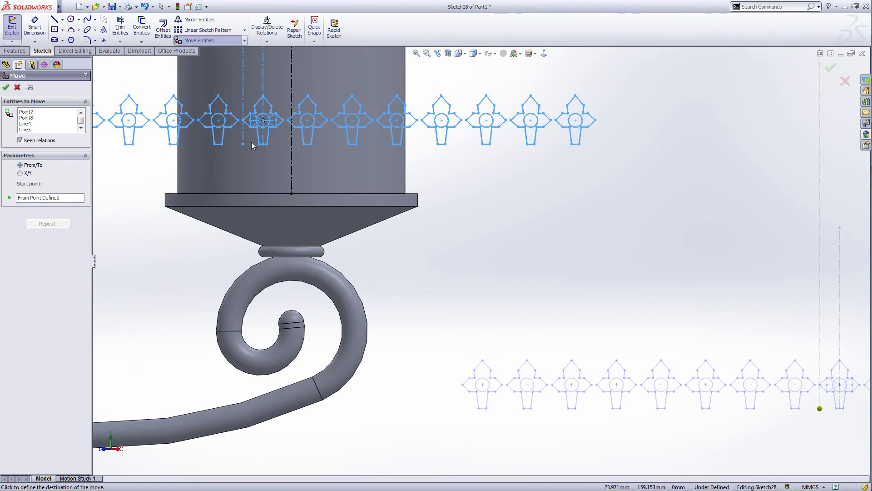
pyautogui.scroll(-2, 313, 212)
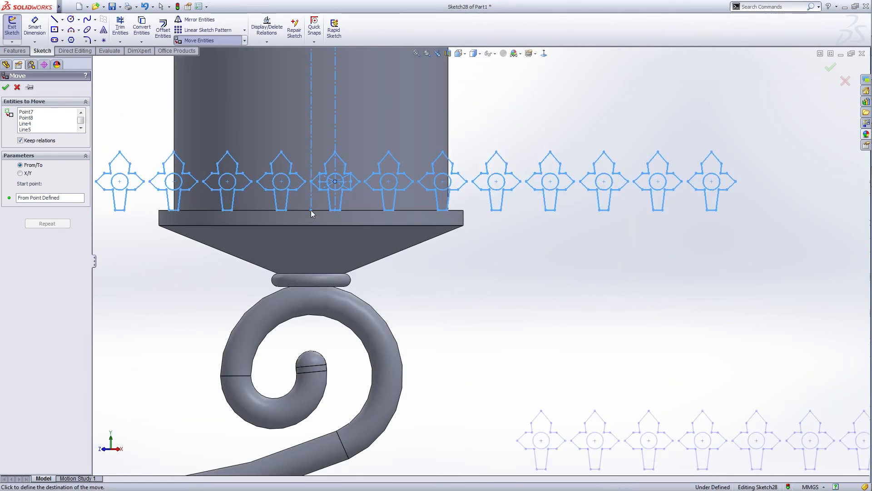
pyautogui.click(310, 210)
# Exit the second ornament sketch and emboss it 0.5 mm thick onto the last plain lantern's glass face.
pyautogui.scroll(10, 478, 190)
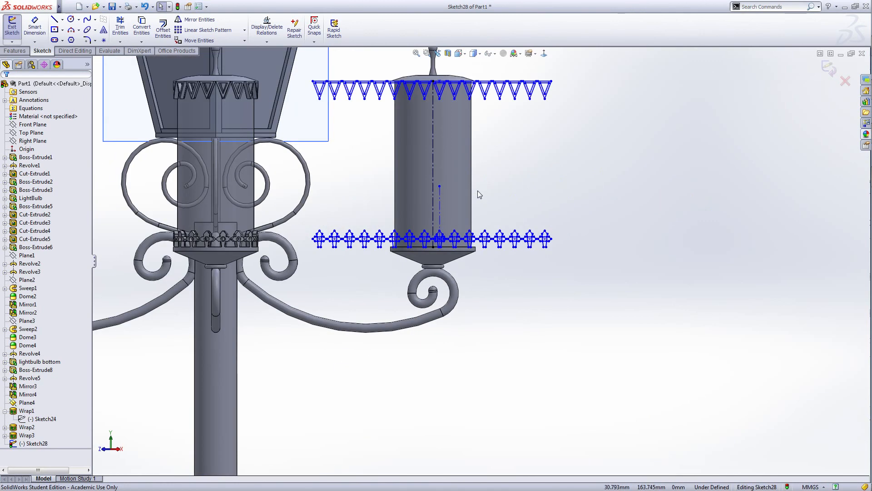
pyautogui.click(829, 68)
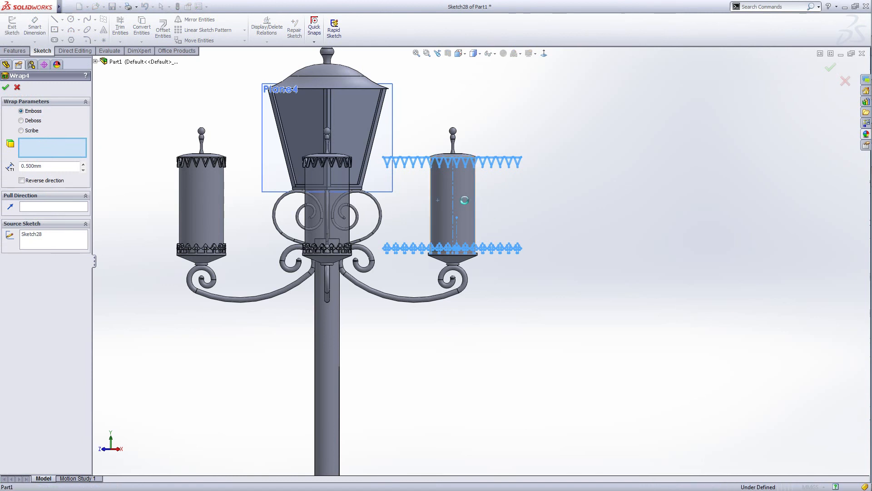
pyautogui.click(465, 199)
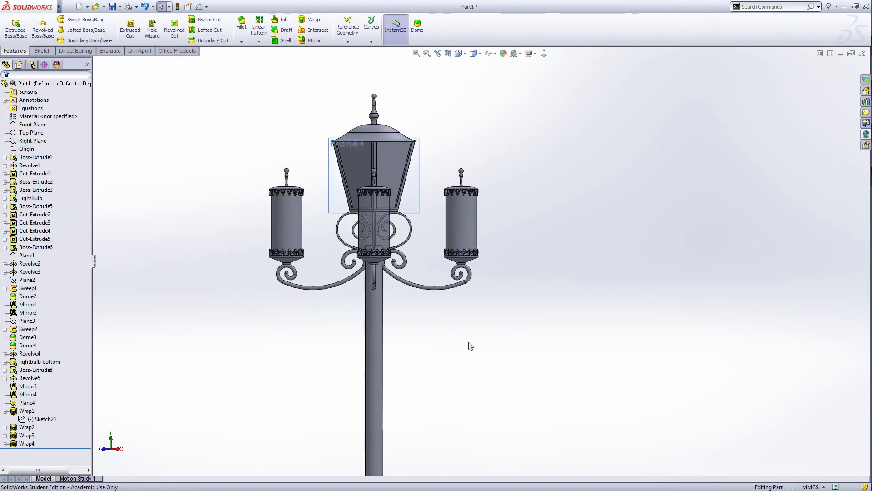
# Hide Plane4 in the model.
pyautogui.moveTo(470, 346); pyautogui.dragTo(494, 349, button='middle')
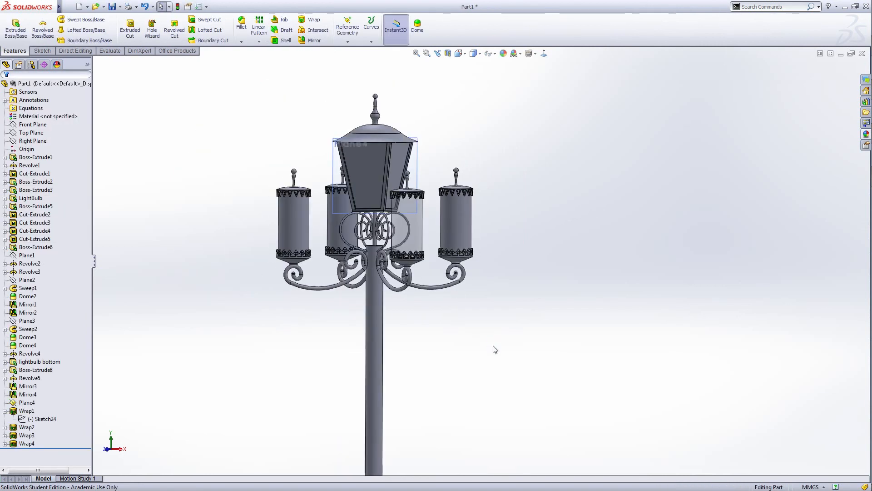
pyautogui.rightClick(26, 402)
pyautogui.click(45, 304)
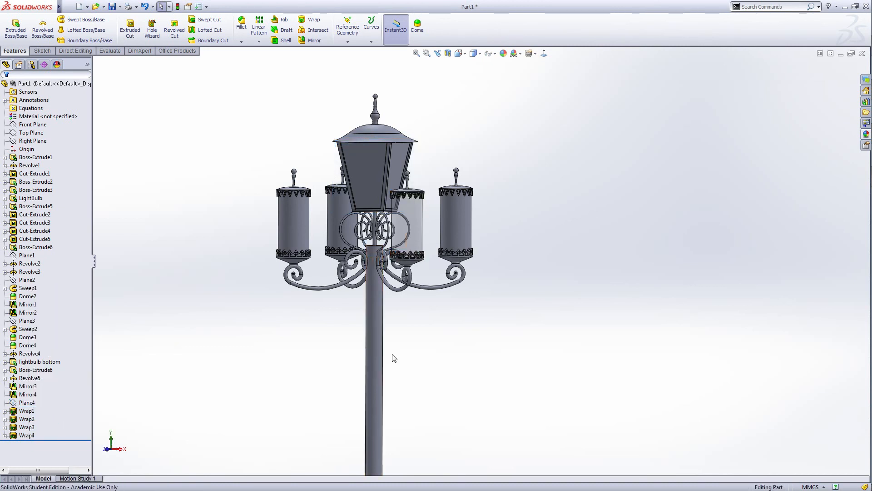
# Turn off the transparency of the lightbulb bottom feature.
pyautogui.scroll(2, 432, 354)
pyautogui.moveTo(434, 356); pyautogui.dragTo(456, 356, button='middle')
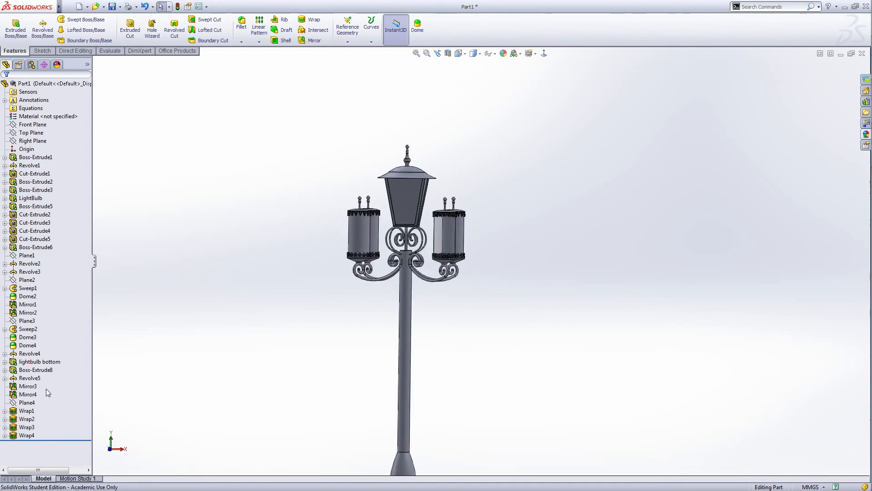
pyautogui.click(41, 363)
pyautogui.rightClick(42, 362)
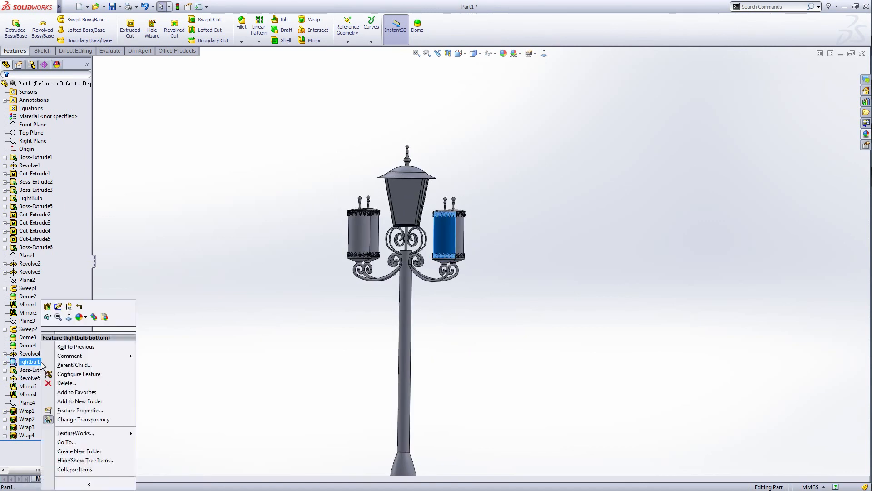
pyautogui.click(65, 419)
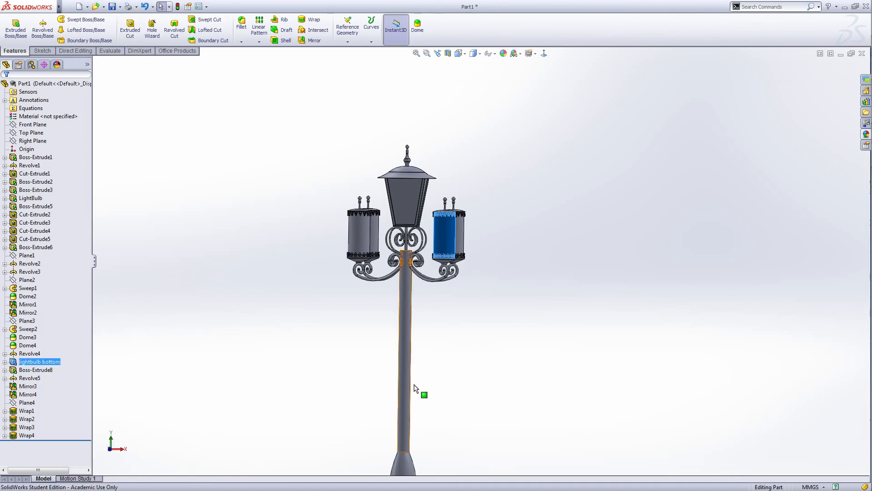
pyautogui.click(483, 385)
# Roll the model history back to directly after the lightbulb bottom feature.
pyautogui.moveTo(487, 373); pyautogui.dragTo(425, 366, button='middle')
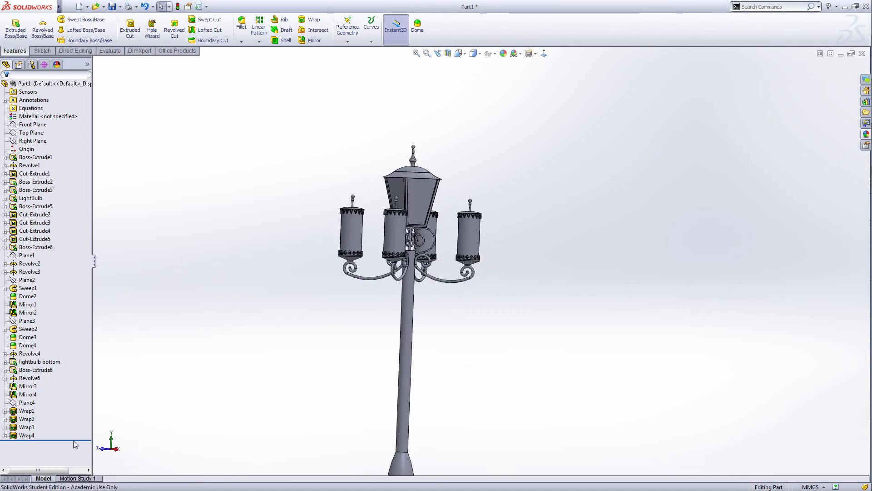
pyautogui.moveTo(76, 440); pyautogui.dragTo(79, 366)
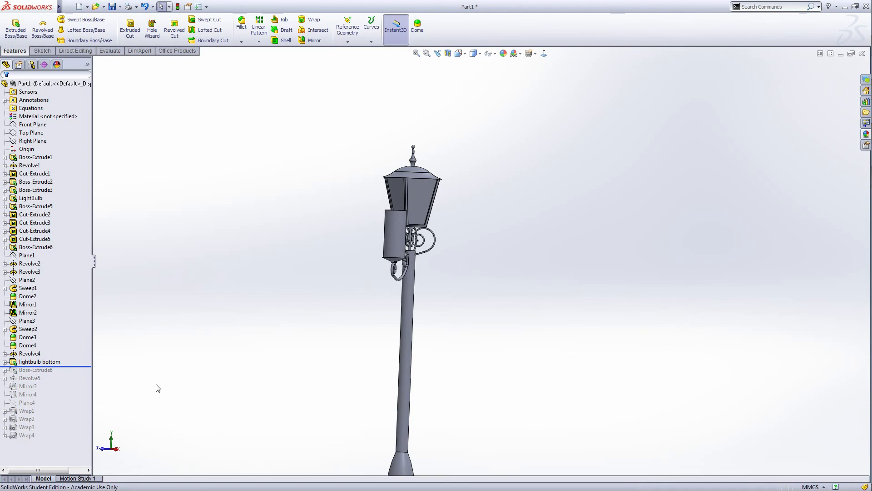
pyautogui.click(40, 361)
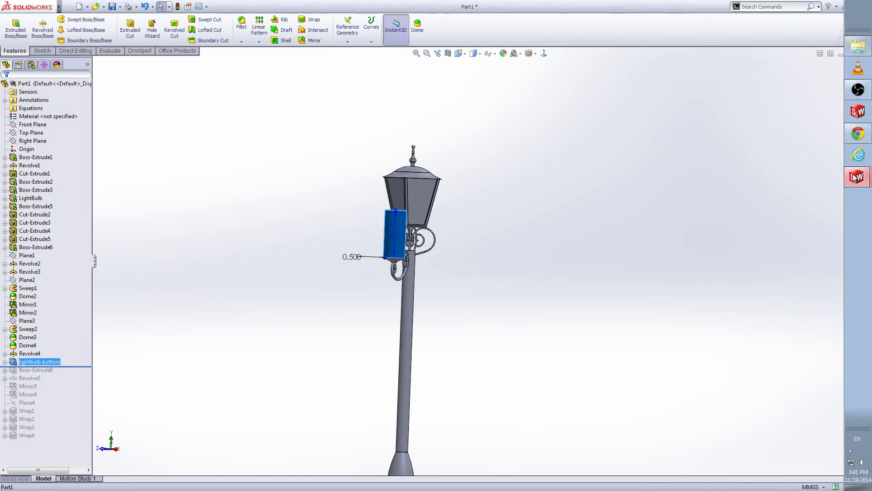
pyautogui.click(807, 221)
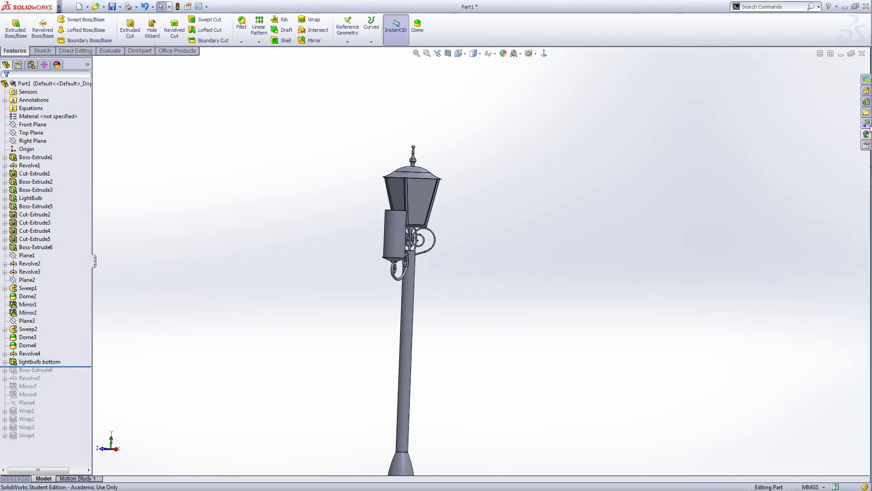
pyautogui.click(866, 134)
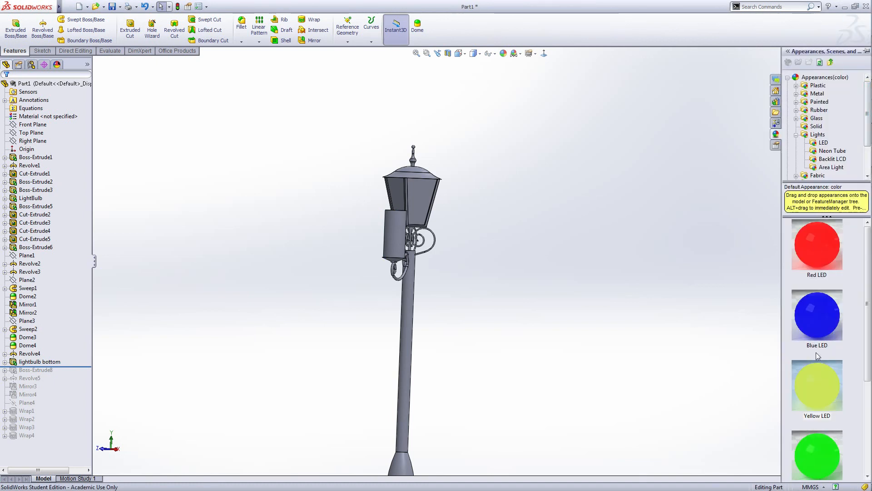
pyautogui.rightClick(812, 380)
pyautogui.click(811, 385)
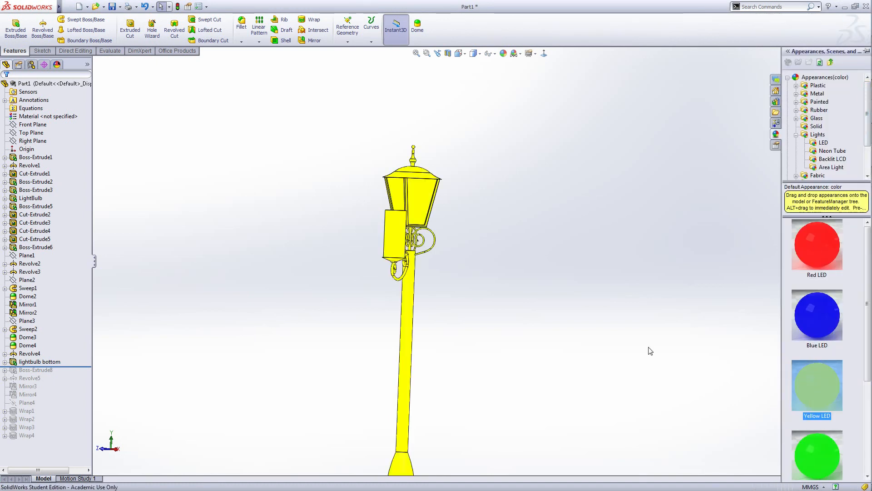
pyautogui.click(146, 6)
# Apply the Yellow LED light appearance to the lightbulb bottom feature.
pyautogui.click(45, 362)
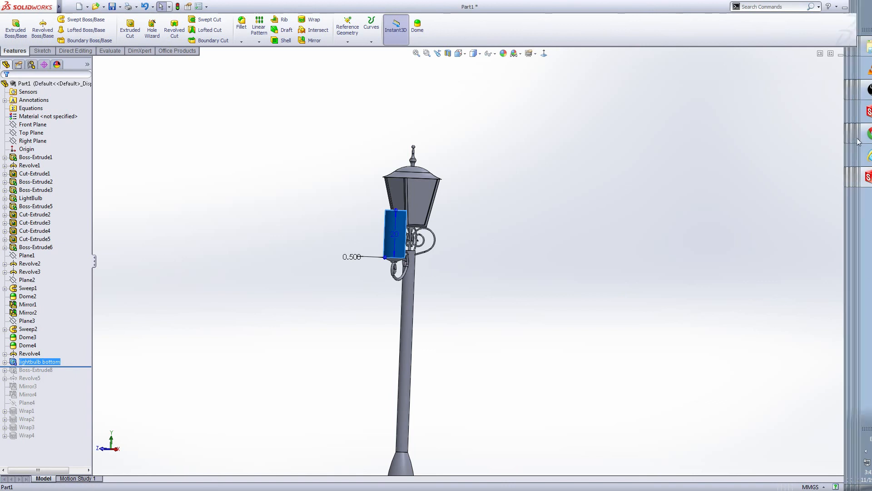
pyautogui.click(865, 134)
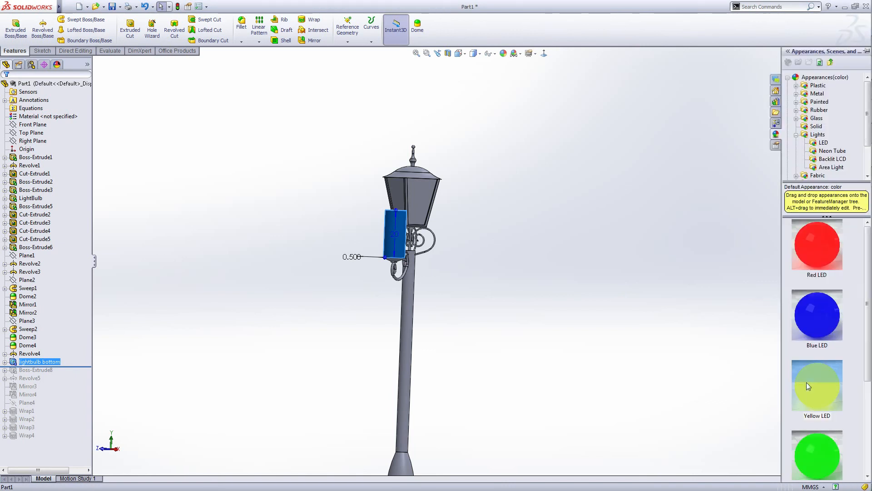
pyautogui.rightClick(806, 381)
pyautogui.click(805, 389)
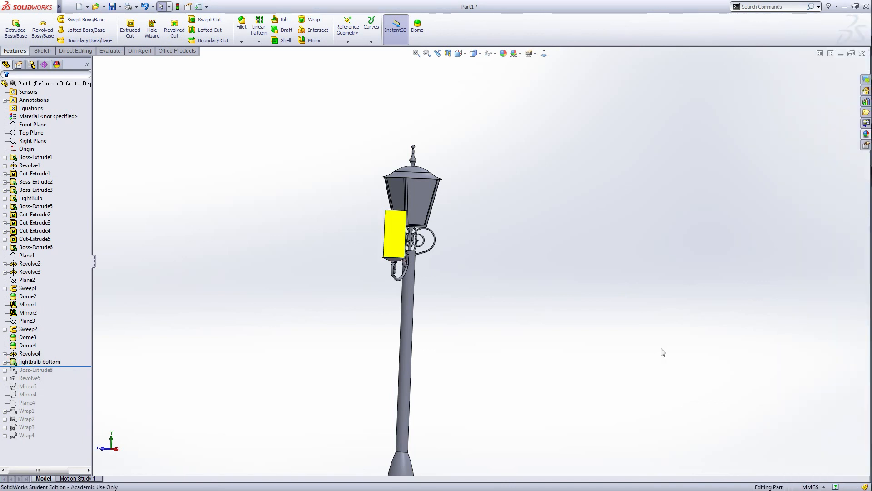
# Apply the Yellow LED appearance to the LightBulb feature of the central lantern.
pyautogui.click(30, 199)
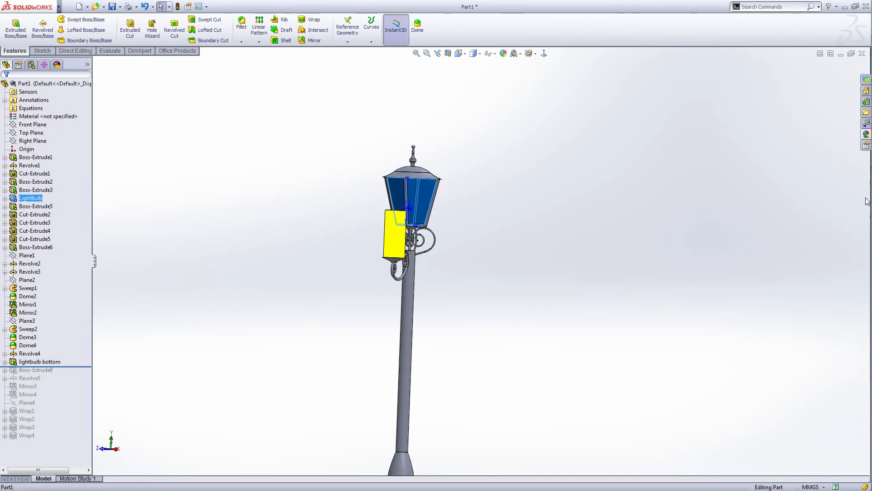
pyautogui.moveTo(868, 201)
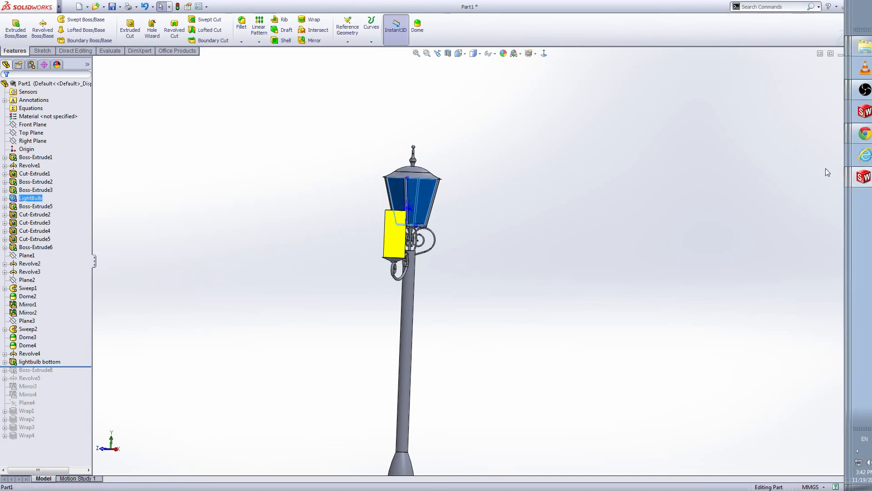
pyautogui.click(866, 134)
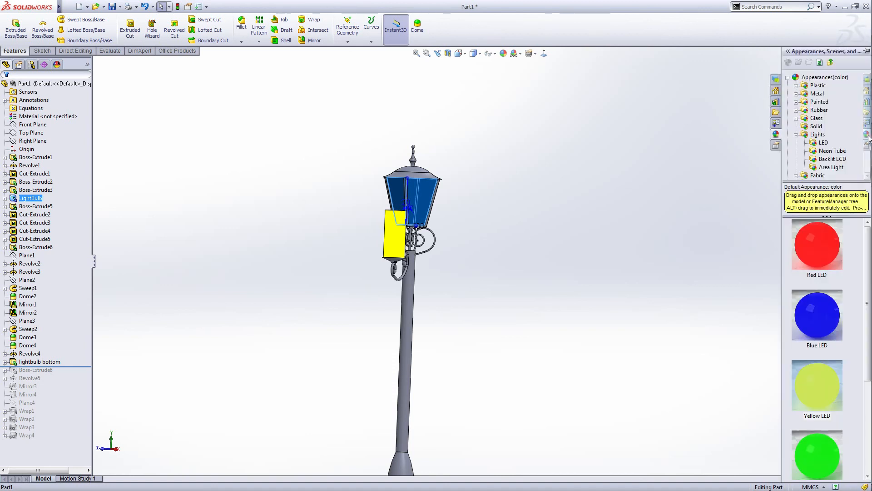
pyautogui.rightClick(821, 383)
pyautogui.click(831, 387)
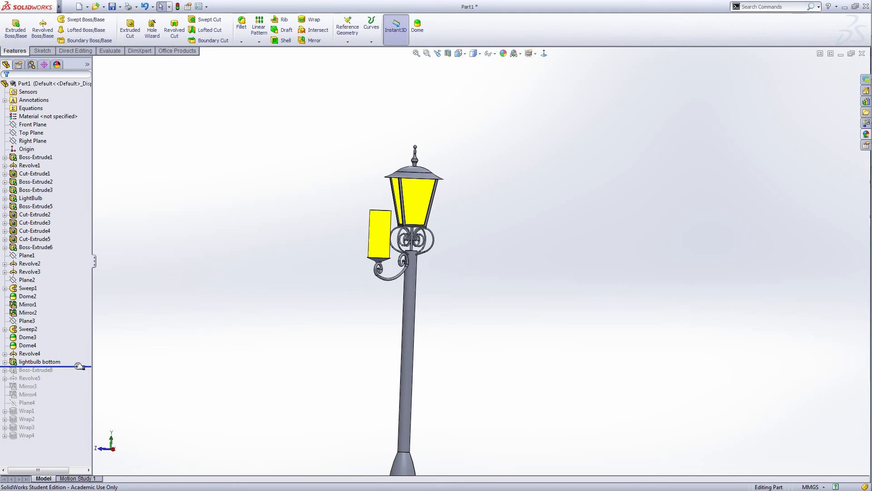
# Roll the model history forward past Wrap4 and apply the Yellow LED appearance to the three remaining grey side lantern glass faces.
pyautogui.moveTo(79, 366); pyautogui.dragTo(61, 437)
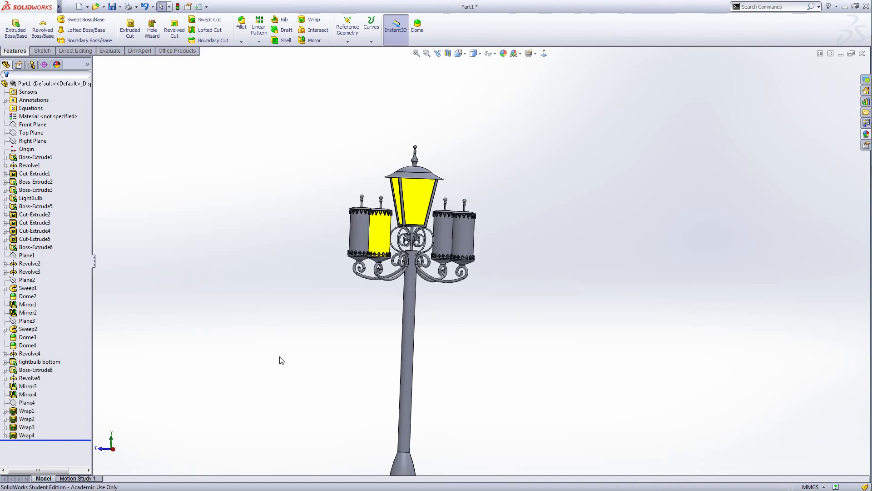
pyautogui.moveTo(336, 353); pyautogui.dragTo(299, 352, button='middle')
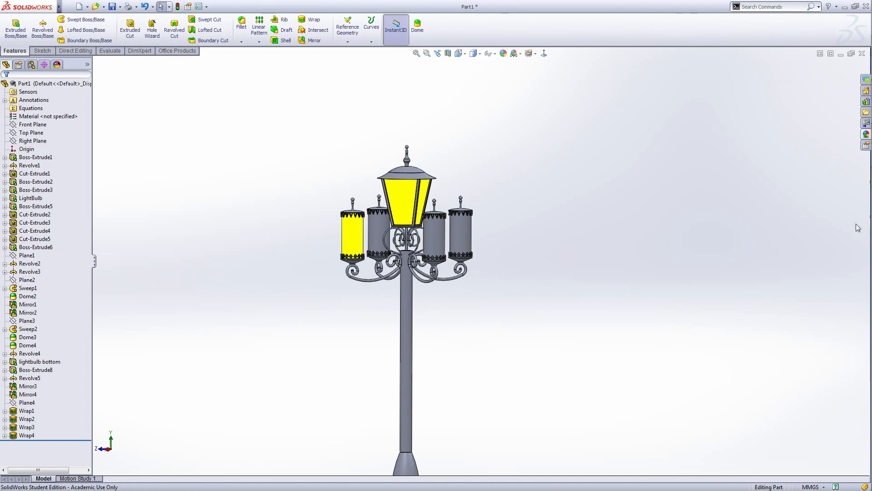
pyautogui.click(866, 135)
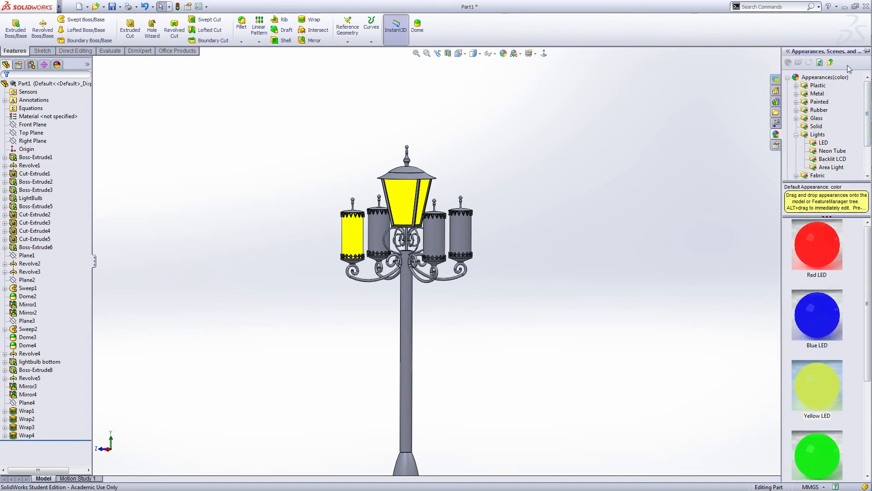
pyautogui.click(867, 52)
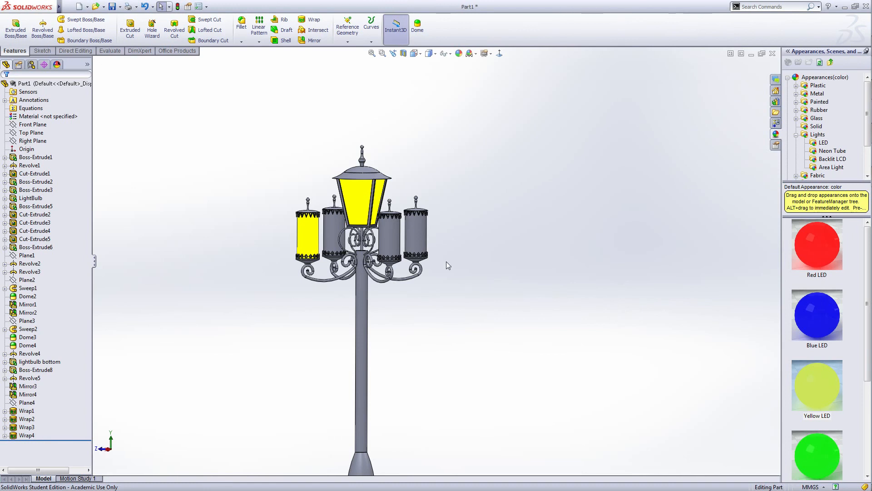
pyautogui.click(331, 228)
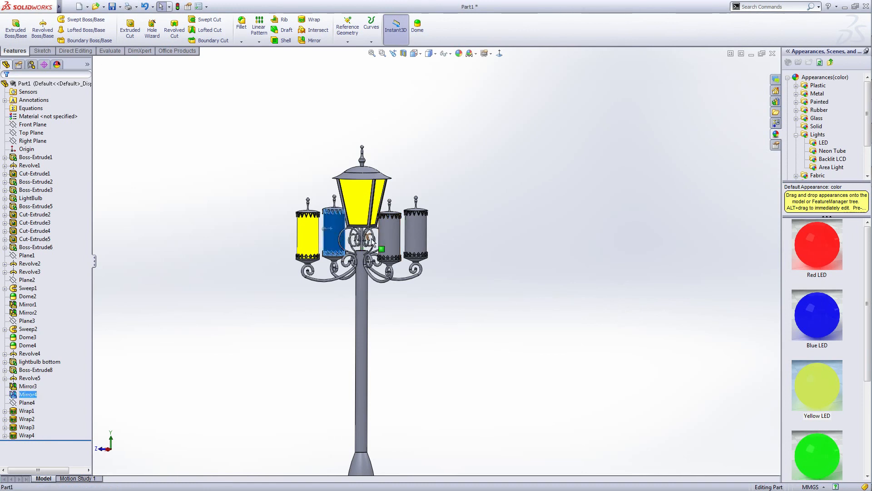
pyautogui.click(388, 239)
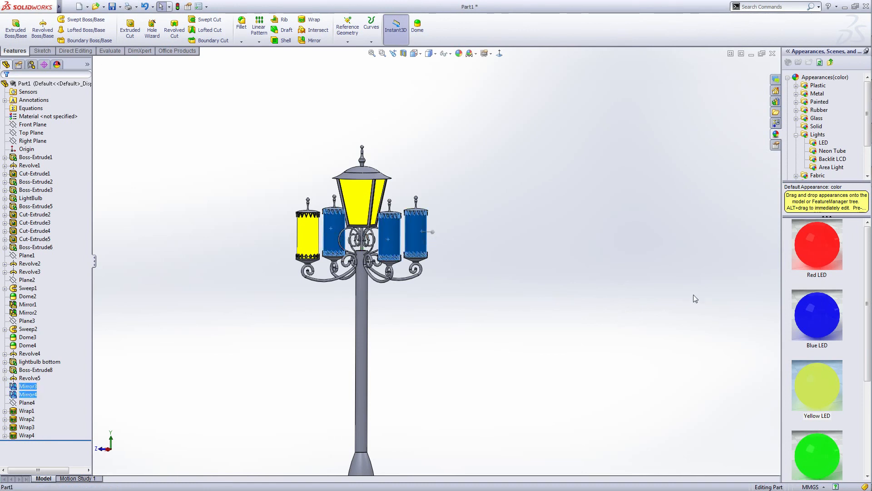
pyautogui.rightClick(801, 392)
pyautogui.click(811, 398)
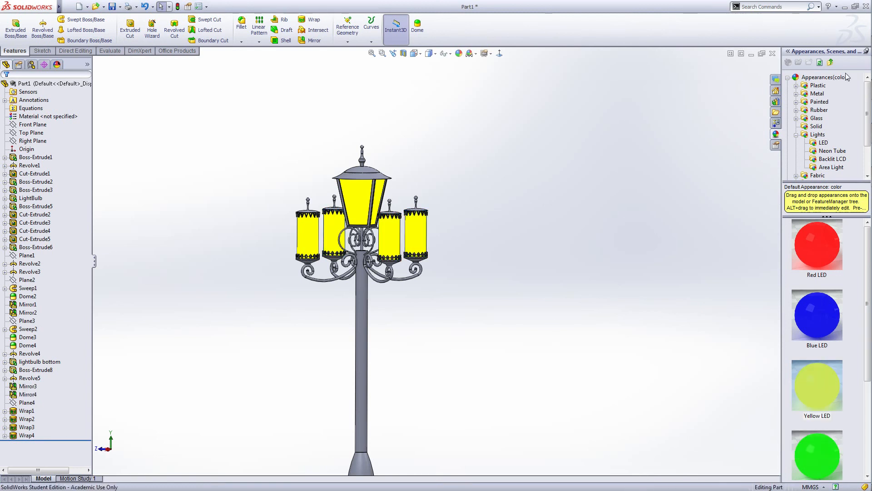
pyautogui.click(866, 52)
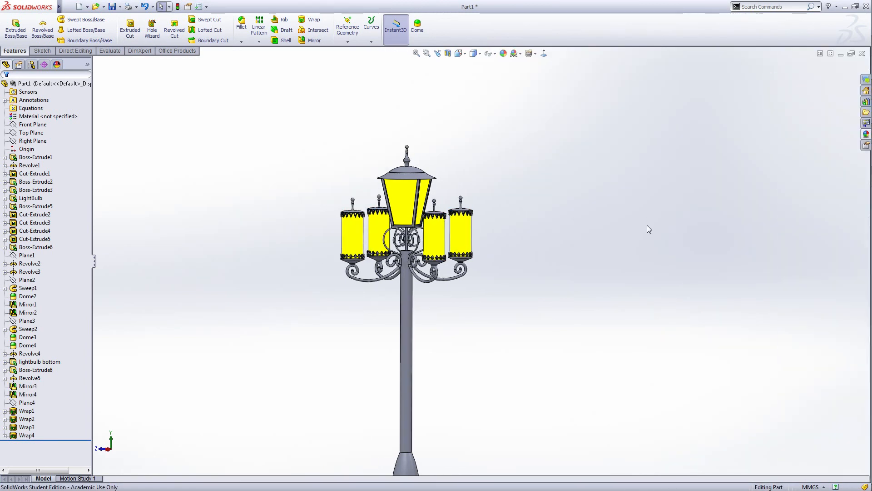
# Colour the whole part dark grey, RGB 64, 64, 64, and switch the colour palette to shiny.
pyautogui.scroll(5, 516, 356)
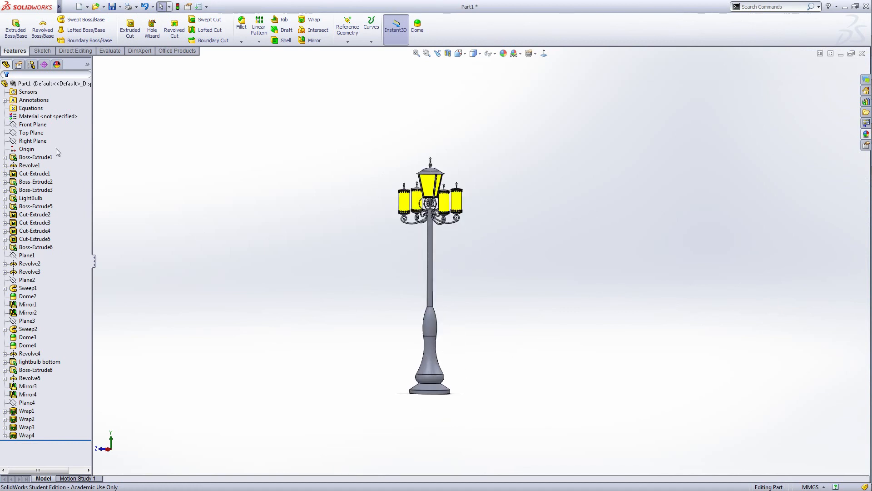
pyautogui.click(43, 83)
pyautogui.rightClick(44, 84)
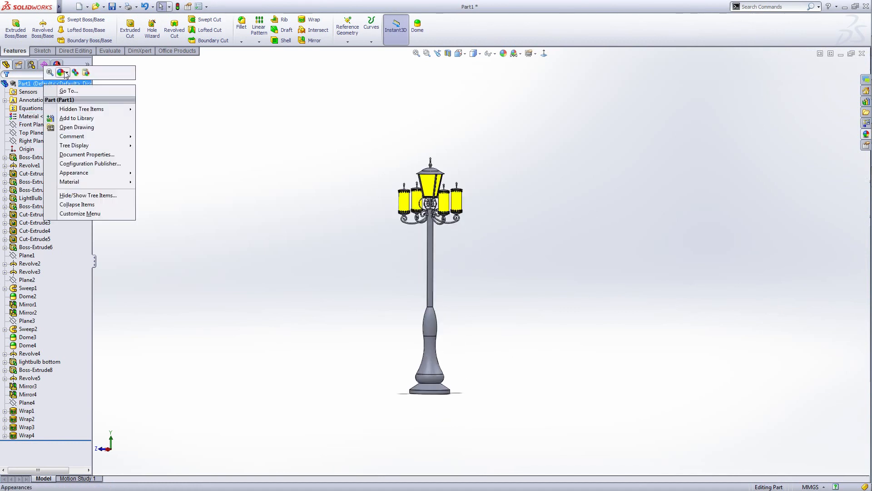
pyautogui.click(65, 73)
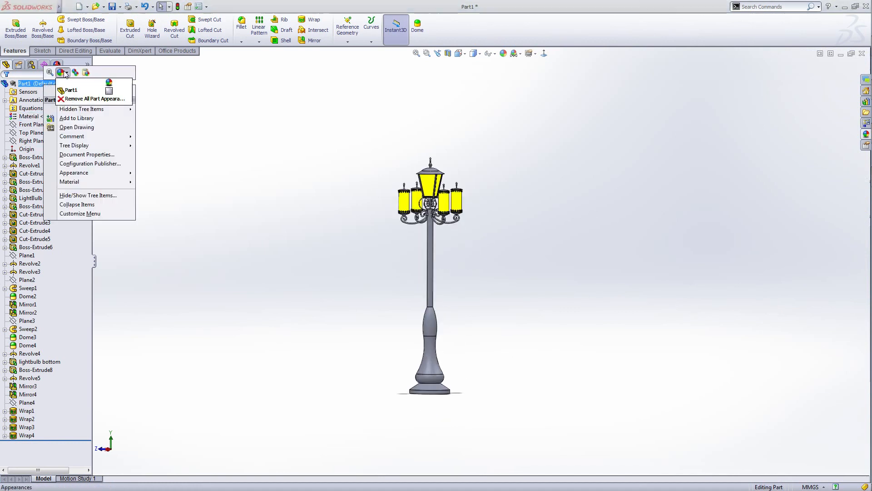
pyautogui.click(86, 89)
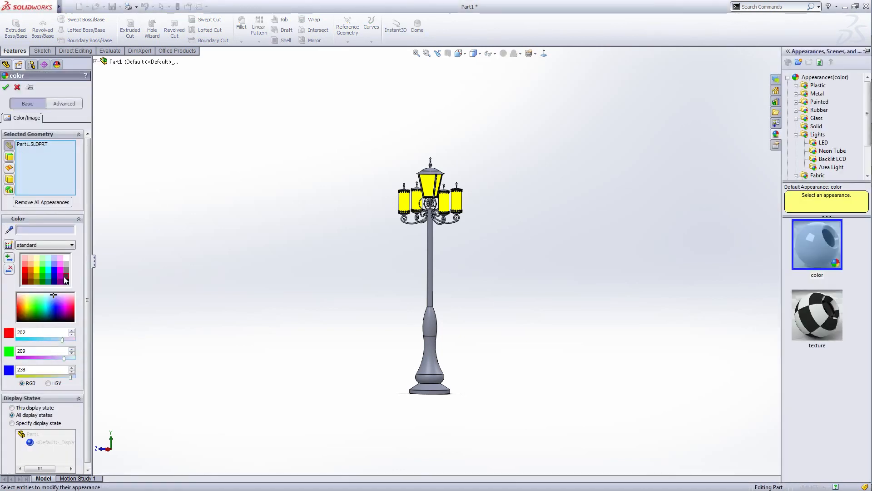
pyautogui.click(64, 278)
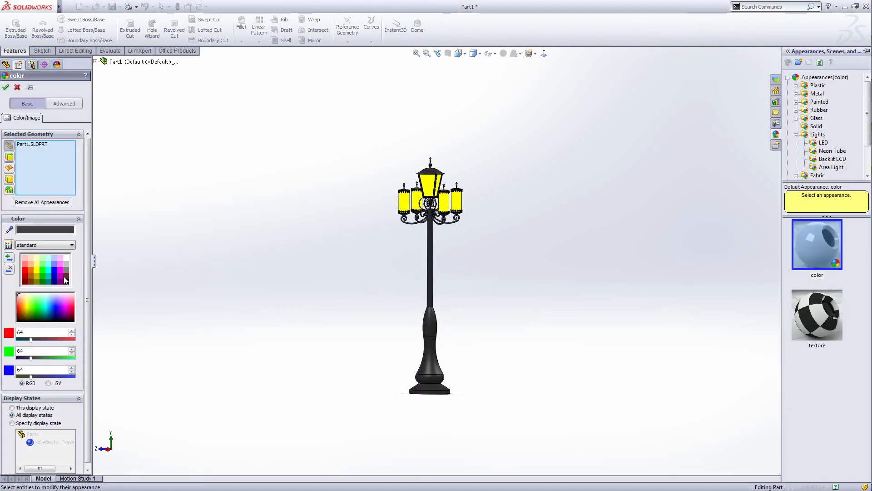
pyautogui.click(71, 245)
pyautogui.click(64, 251)
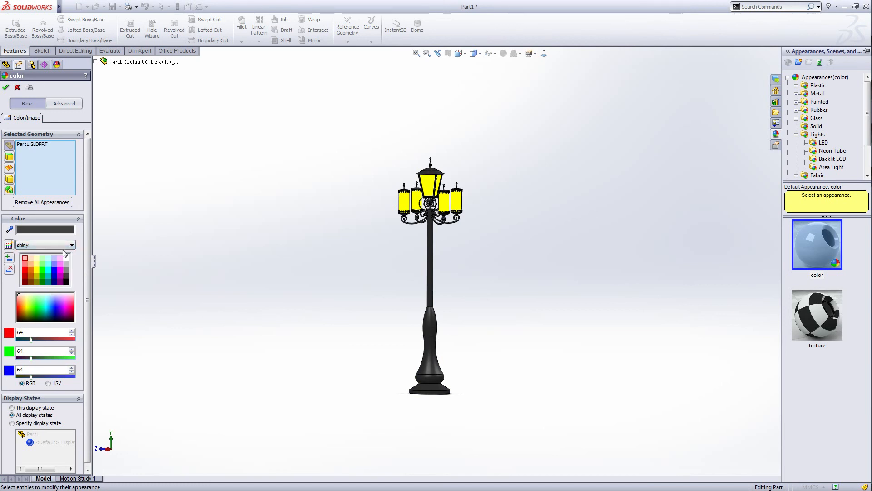
pyautogui.click(5, 87)
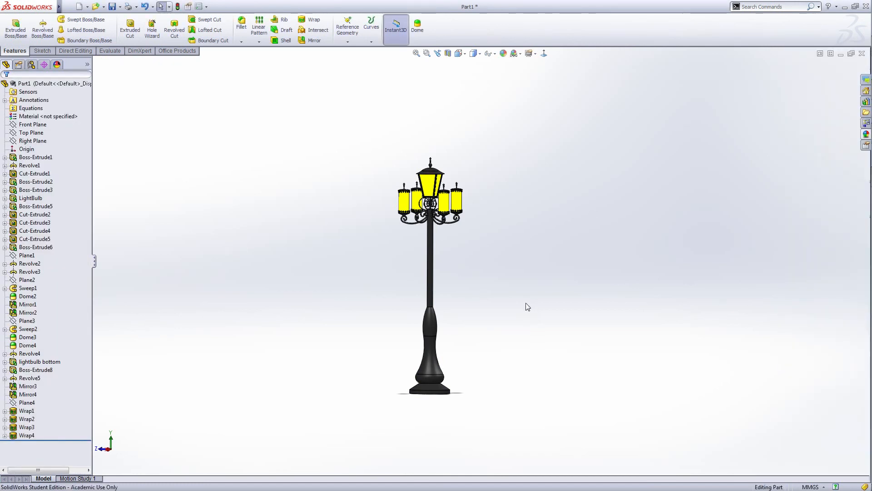
# Examine the coloured street lamp from different angles, including the lantern ornaments, scroll brackets and base.
pyautogui.scroll(-4, 477, 252)
pyautogui.scroll(-3, 469, 257)
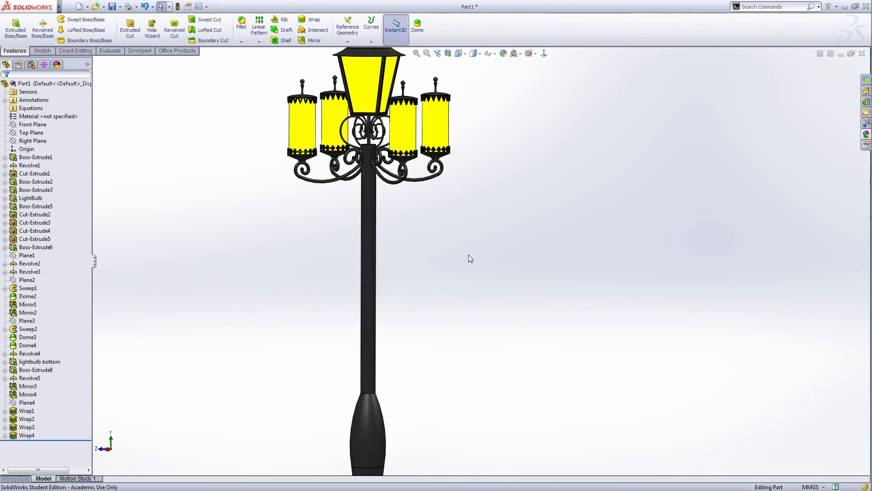
pyautogui.moveTo(468, 255); pyautogui.dragTo(513, 274, button='middle')
pyautogui.scroll(3, 459, 251)
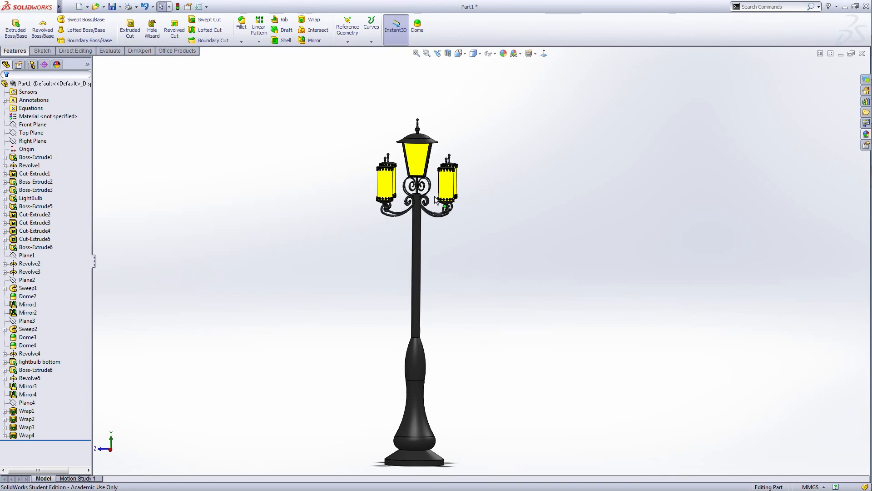
pyautogui.scroll(1, 435, 200)
pyautogui.moveTo(486, 304)
pyautogui.mouseDown(button='middle')
pyautogui.moveTo(492, 288)
pyautogui.moveTo(473, 280)
pyautogui.moveTo(483, 308)
pyautogui.mouseUp(button='middle')
pyautogui.scroll(-5, 456, 208)
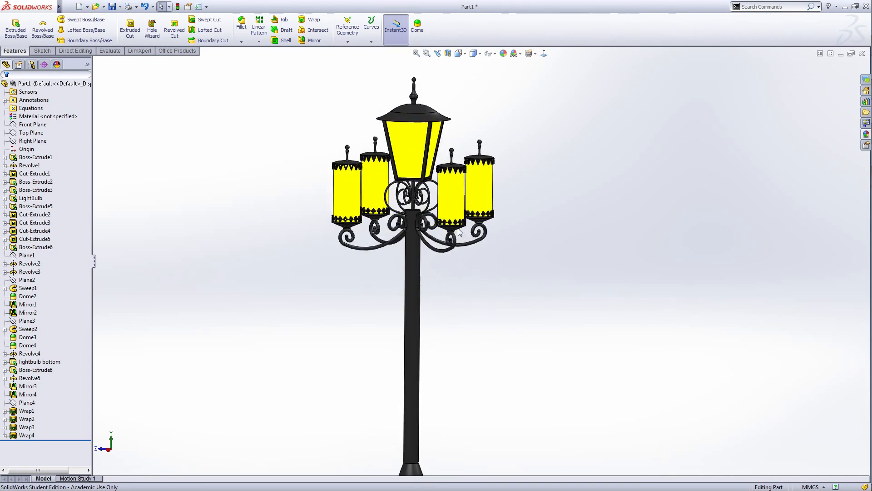
pyautogui.scroll(-3, 460, 214)
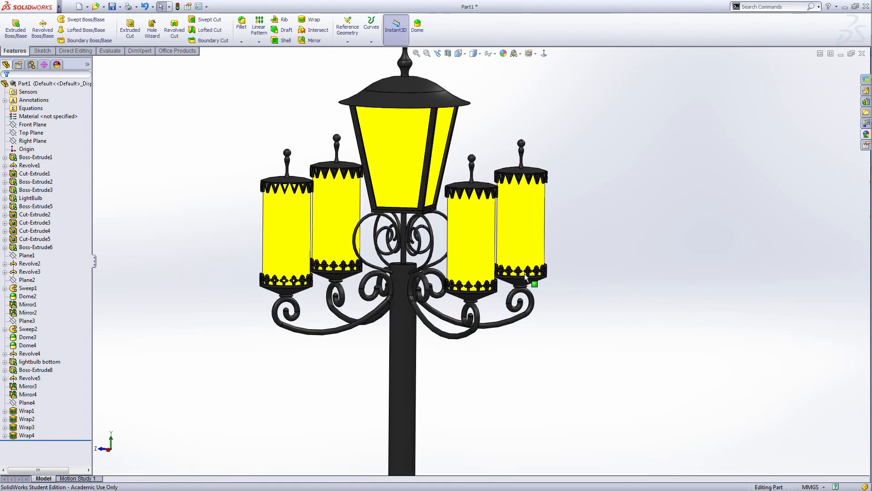
pyautogui.scroll(2, 539, 317)
pyautogui.moveTo(540, 336)
pyautogui.mouseDown(button='middle')
pyautogui.moveTo(527, 328)
pyautogui.moveTo(581, 328)
pyautogui.moveTo(541, 334)
pyautogui.mouseUp(button='middle')
pyautogui.scroll(-5, 473, 295)
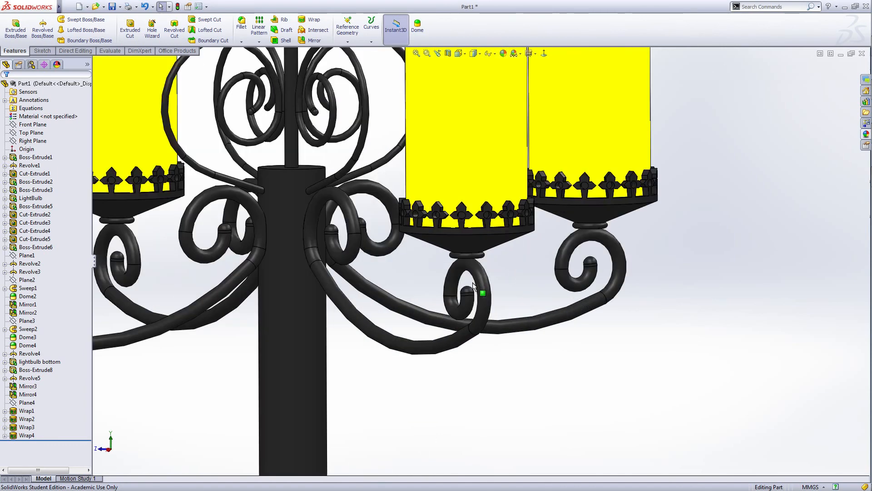
pyautogui.scroll(8, 499, 298)
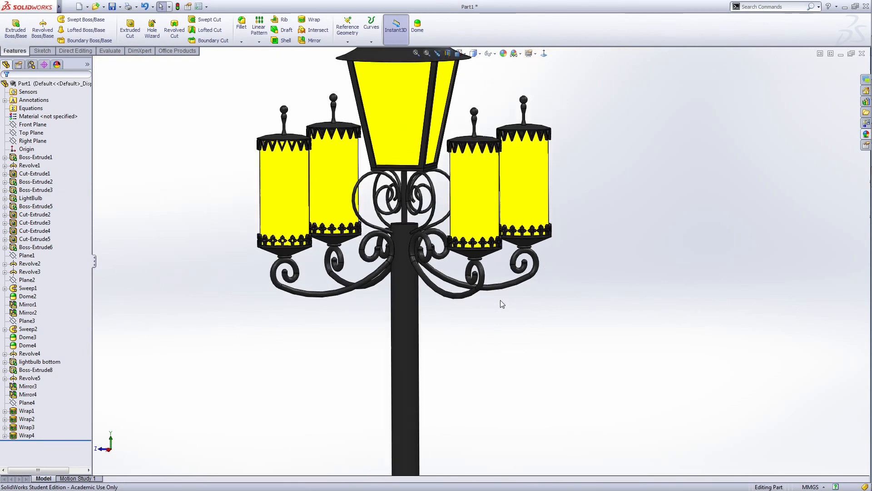
pyautogui.scroll(5, 517, 359)
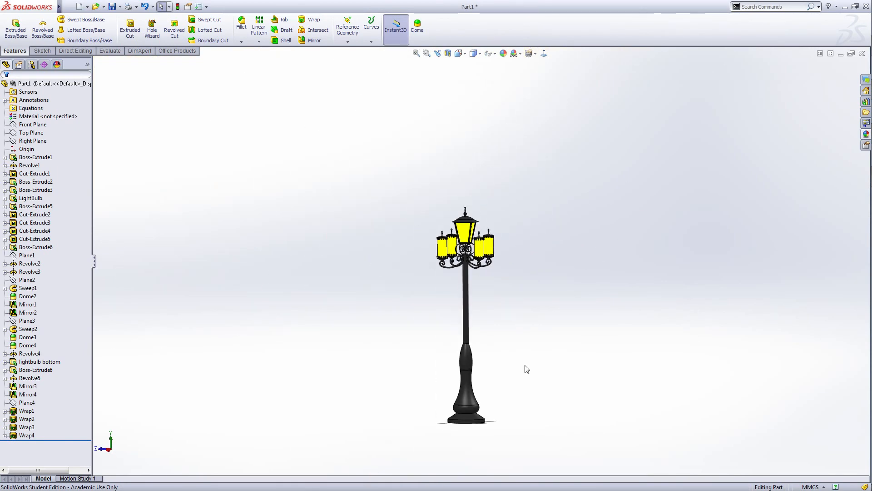
pyautogui.scroll(-3, 519, 363)
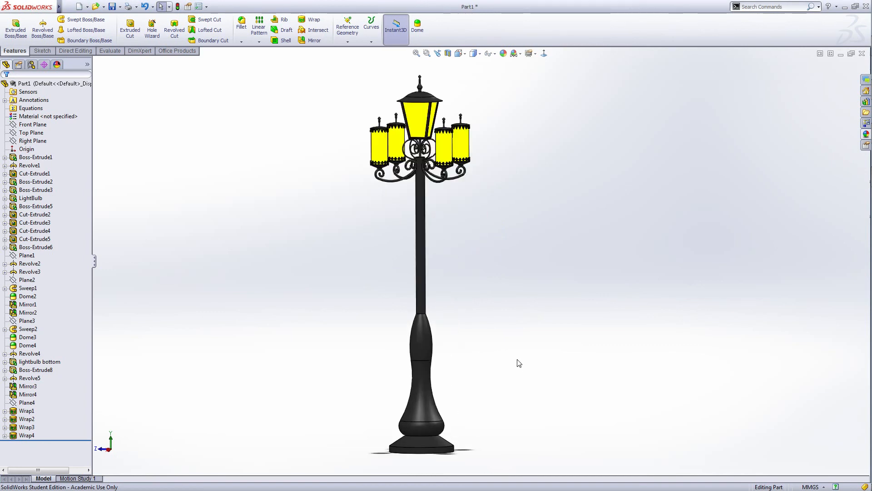